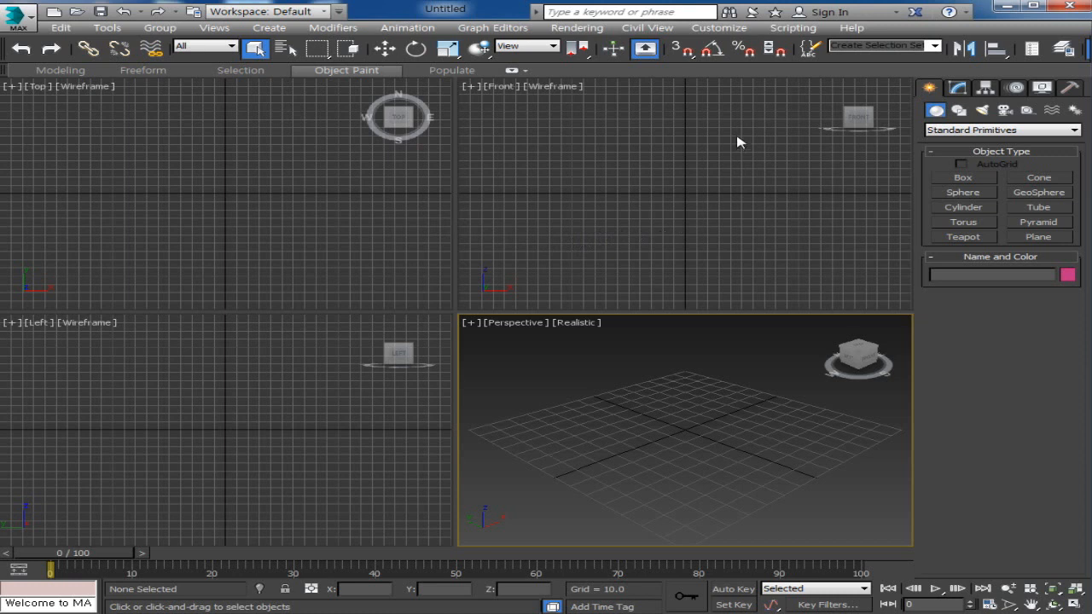
Create a standing Biped with the Skeleton body type and default links near the grid origin in the Top view
{"action": "middle_click_drag", "start_coordinate": [667, 199], "coordinate": [704, 207]}
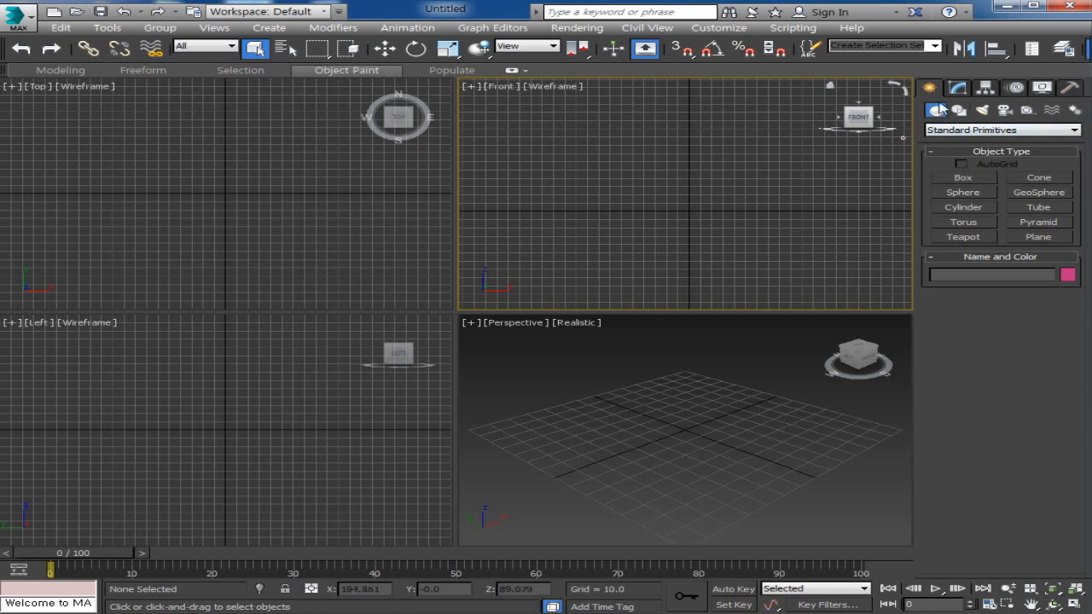
{"action": "left_click", "coordinate": [1075, 112]}
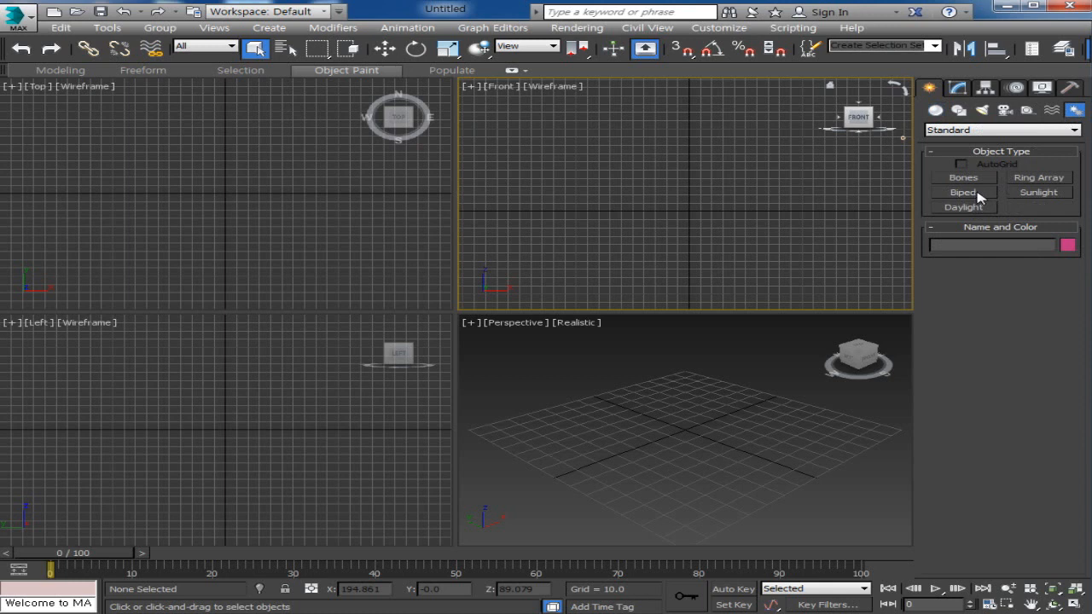
{"action": "left_click", "coordinate": [964, 193]}
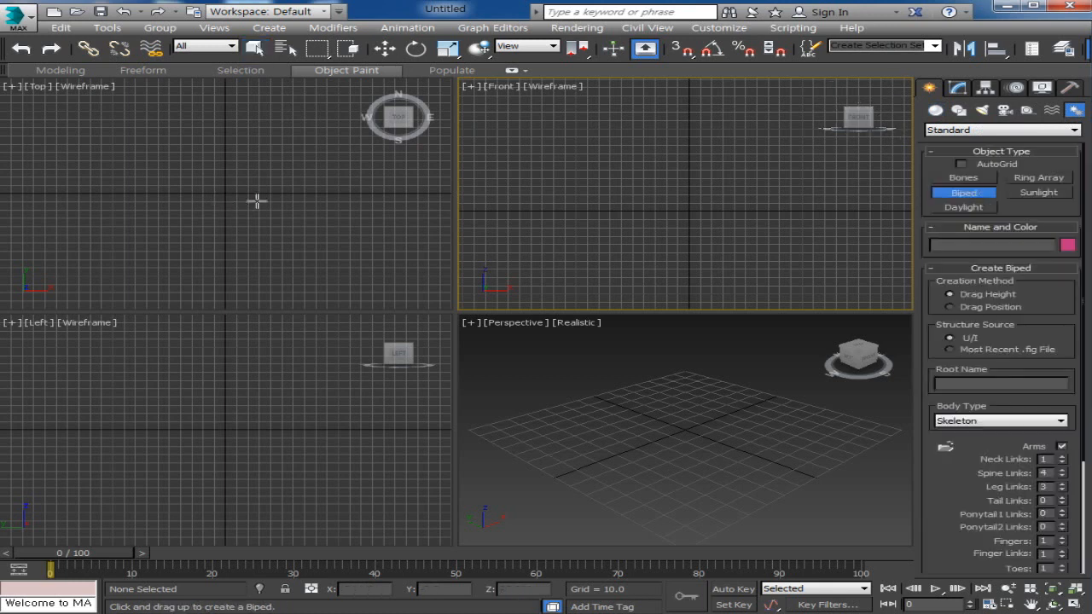
{"action": "left_click_drag", "start_coordinate": [234, 191], "coordinate": [375, 101]}
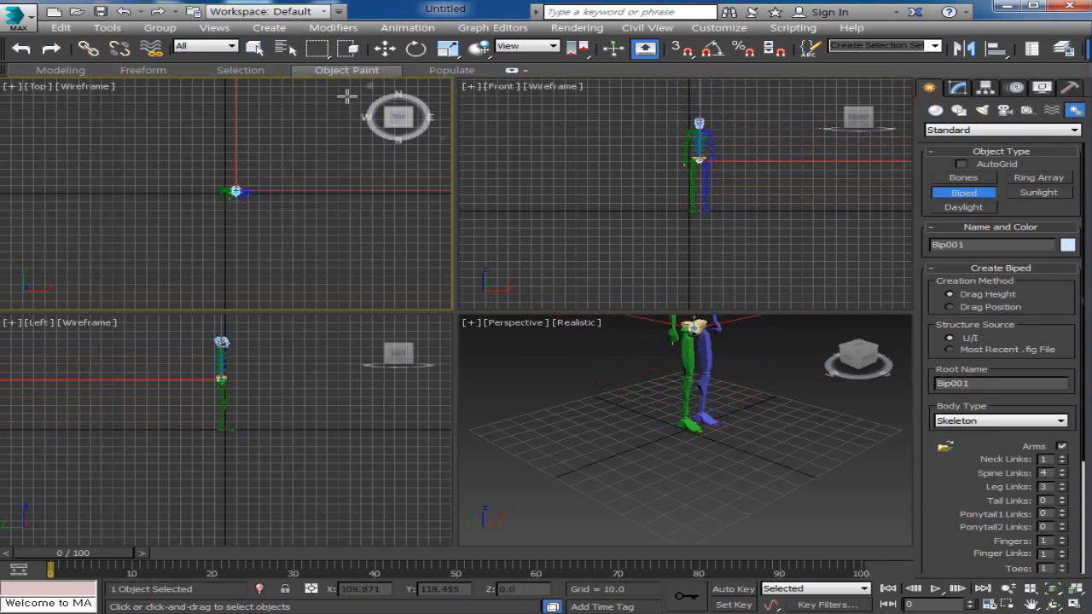
{"action": "right_click", "coordinate": [564, 165]}
{"action": "key", "text": "z"}
{"action": "middle_click_drag", "start_coordinate": [805, 500], "coordinate": [644, 492], "text": "alt"}
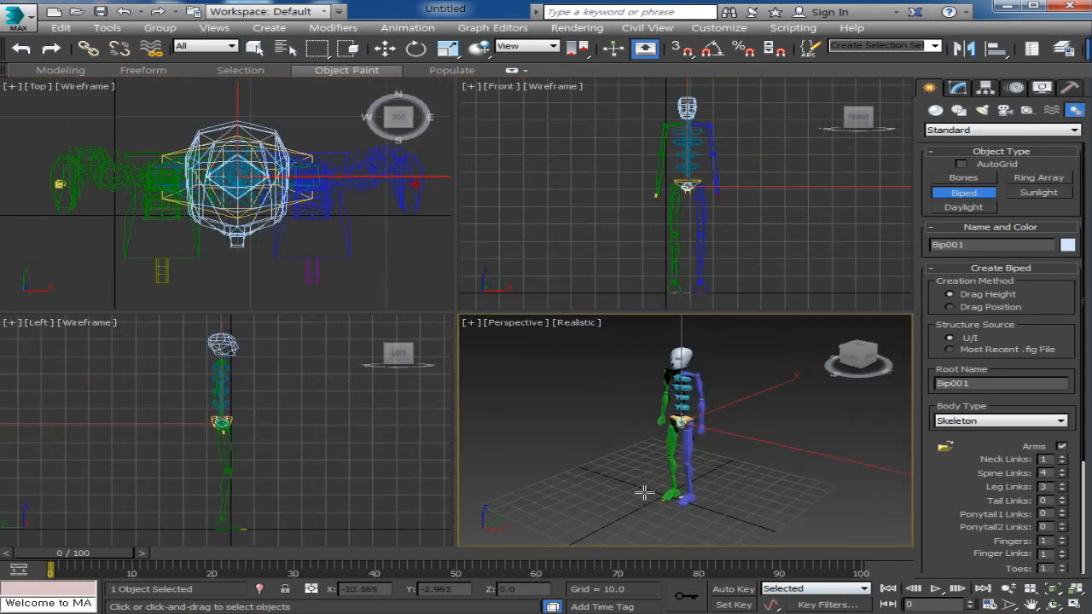
{"action": "scroll", "coordinate": [644, 492], "scroll_direction": "up", "scroll_amount": 5}
{"action": "scroll", "coordinate": [788, 507], "scroll_direction": "down", "scroll_amount": 3}
{"action": "middle_click_drag", "start_coordinate": [825, 431], "coordinate": [773, 433]}
{"action": "scroll", "coordinate": [788, 473], "scroll_direction": "down", "scroll_amount": 3}
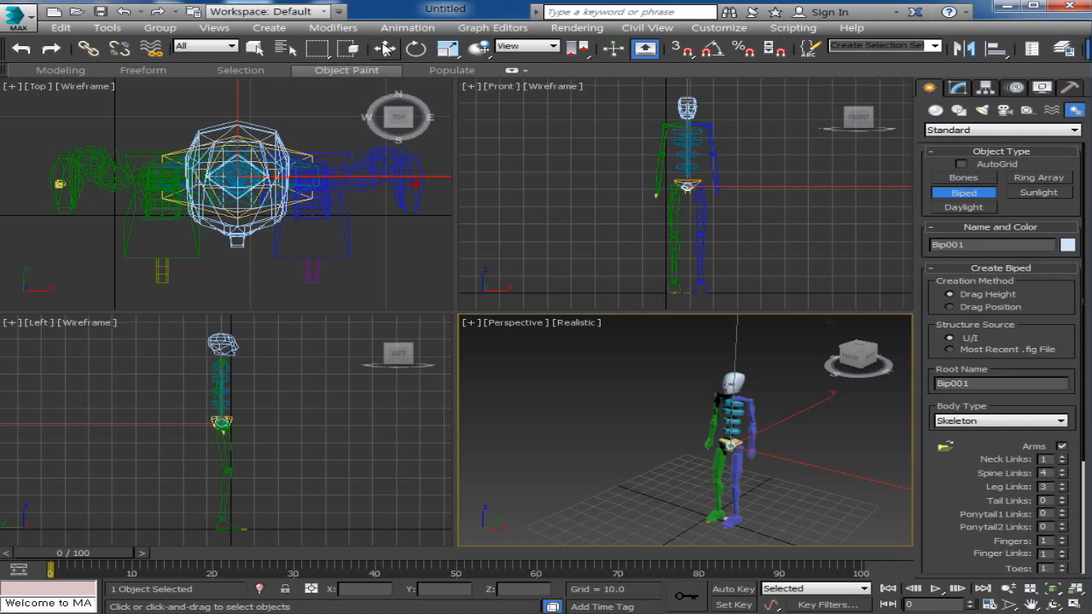
Set the rotation reference to Local and rotate the biped's left upper arm outward from the body in the Front view
{"action": "left_click", "coordinate": [416, 49]}
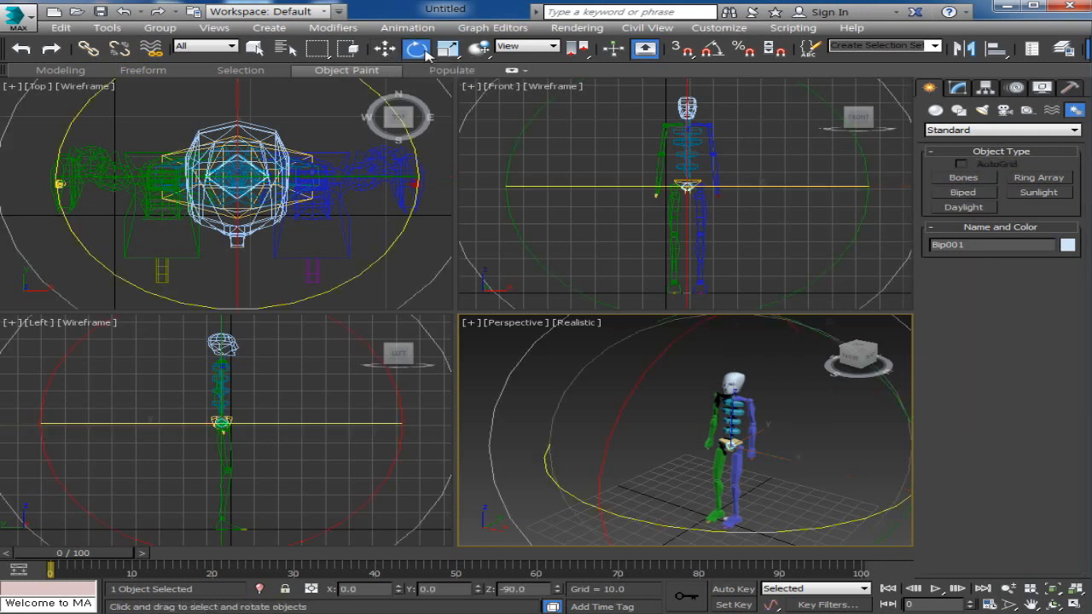
{"action": "right_click", "coordinate": [702, 169]}
{"action": "scroll", "coordinate": [703, 169], "scroll_direction": "up", "scroll_amount": 4}
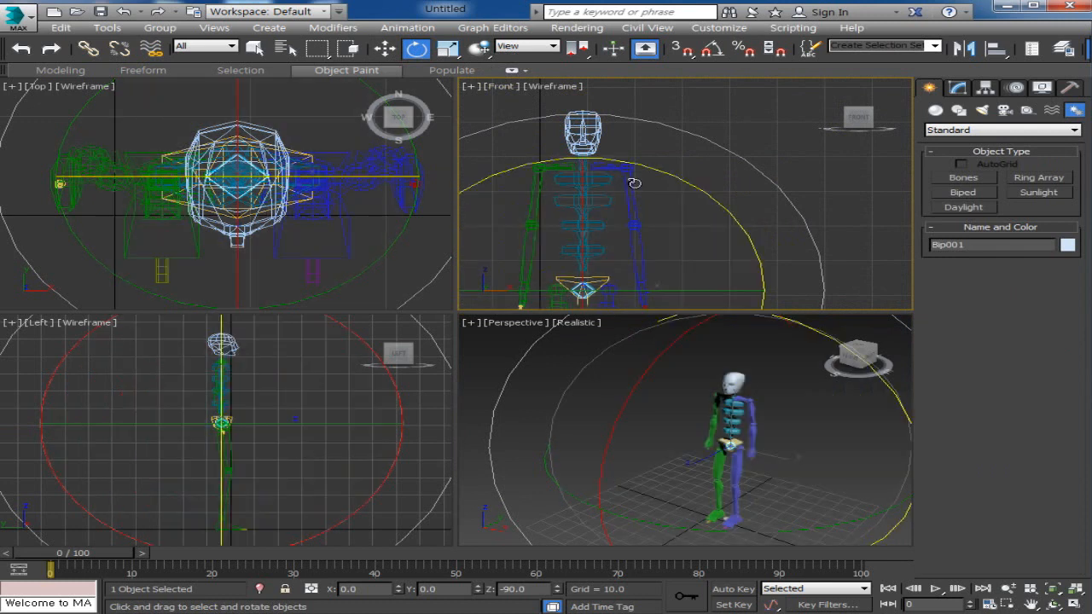
{"action": "left_click", "coordinate": [622, 188]}
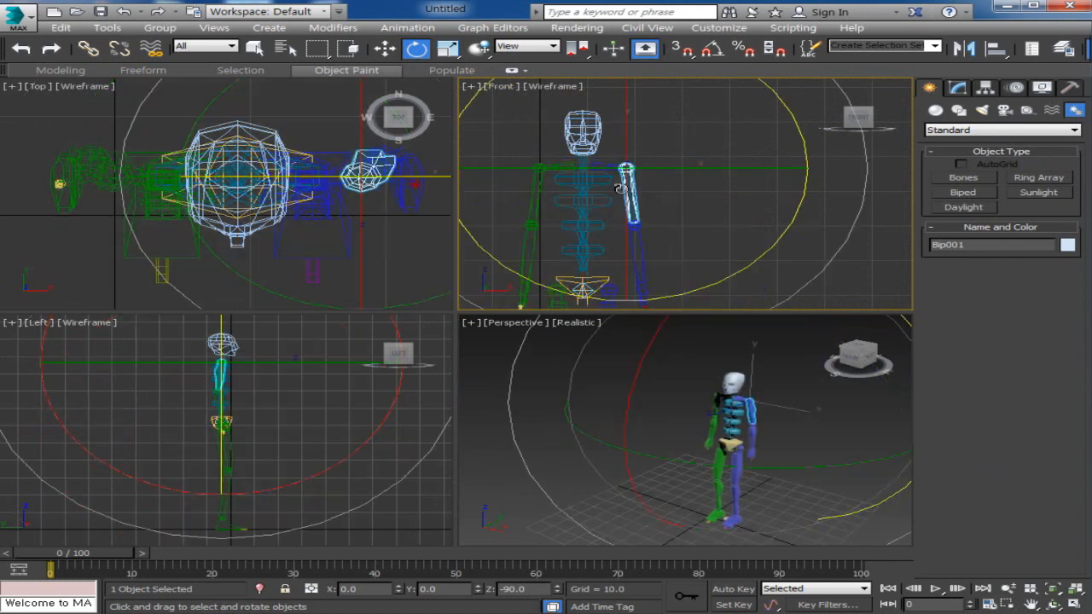
{"action": "left_click", "coordinate": [526, 47]}
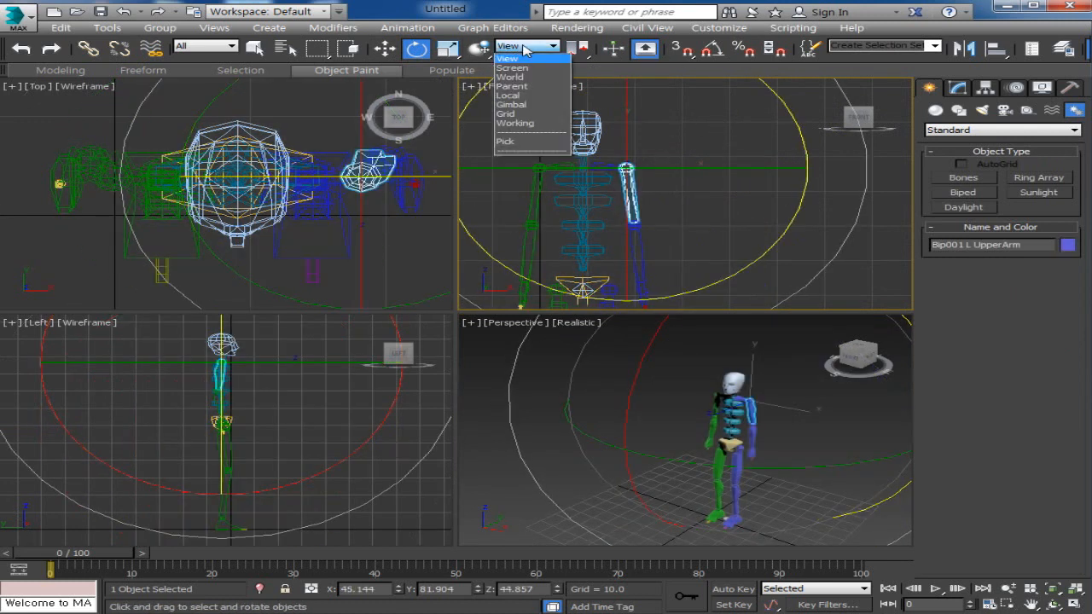
{"action": "left_click", "coordinate": [520, 97]}
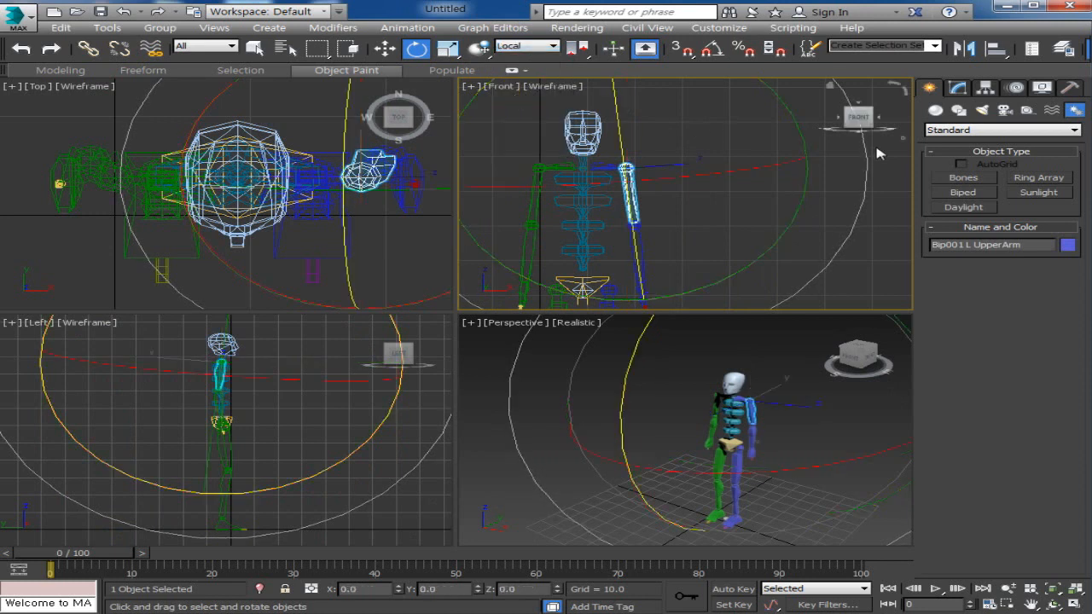
{"action": "left_click_drag", "start_coordinate": [795, 136], "coordinate": [771, 264]}
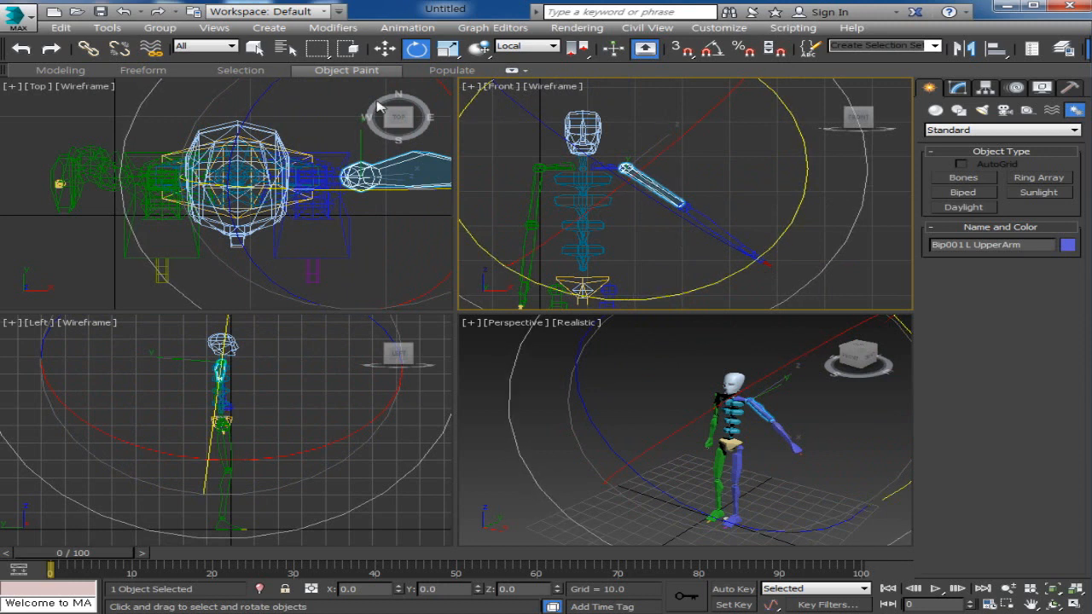
Move the biped's left hand upward and slightly forward in the Left view
{"action": "left_click", "coordinate": [386, 49]}
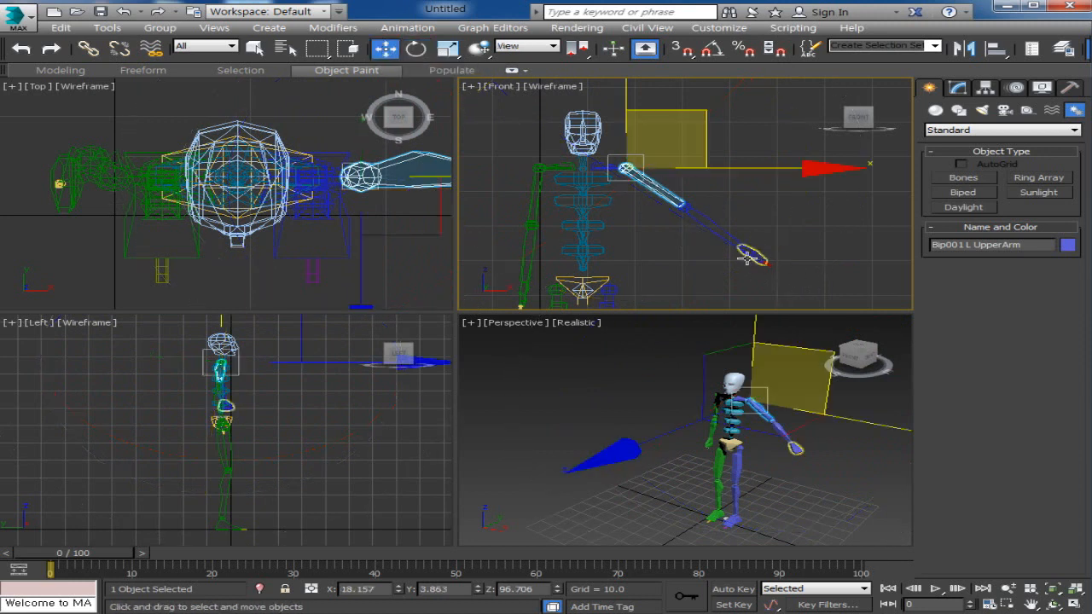
{"action": "left_click", "coordinate": [750, 254]}
{"action": "middle_click_drag", "start_coordinate": [174, 418], "coordinate": [181, 447]}
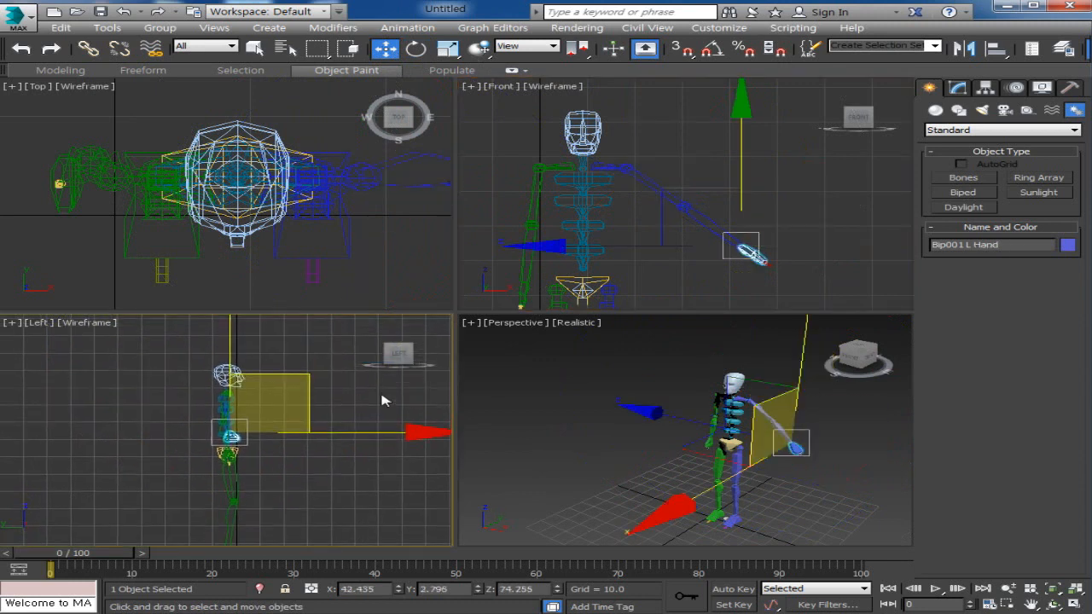
{"action": "left_click_drag", "start_coordinate": [293, 387], "coordinate": [309, 367]}
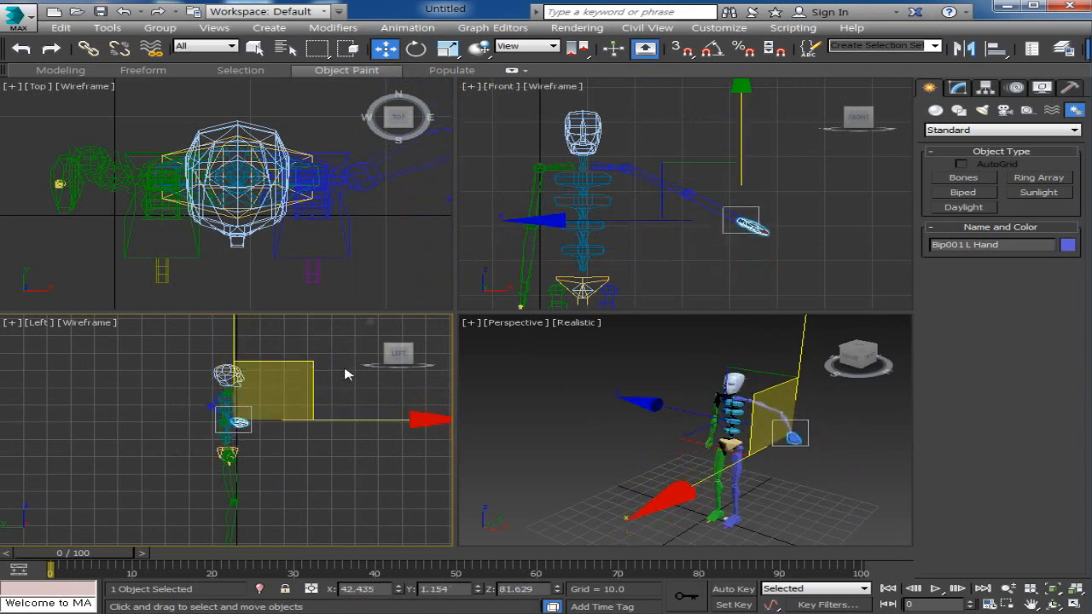
Undo the left hand's move and the left upper arm's rotation
{"action": "key", "text": "ctrl+z"}
{"action": "key", "text": "ctrl+z"}
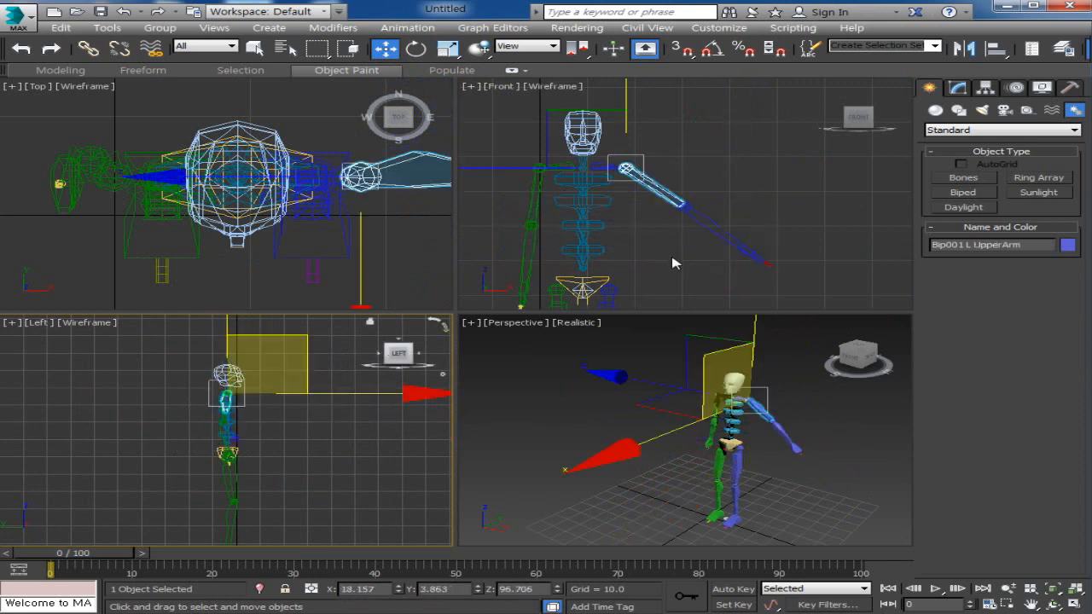
{"action": "key", "text": "ctrl+z"}
{"action": "middle_click_drag", "start_coordinate": [692, 238], "coordinate": [665, 211]}
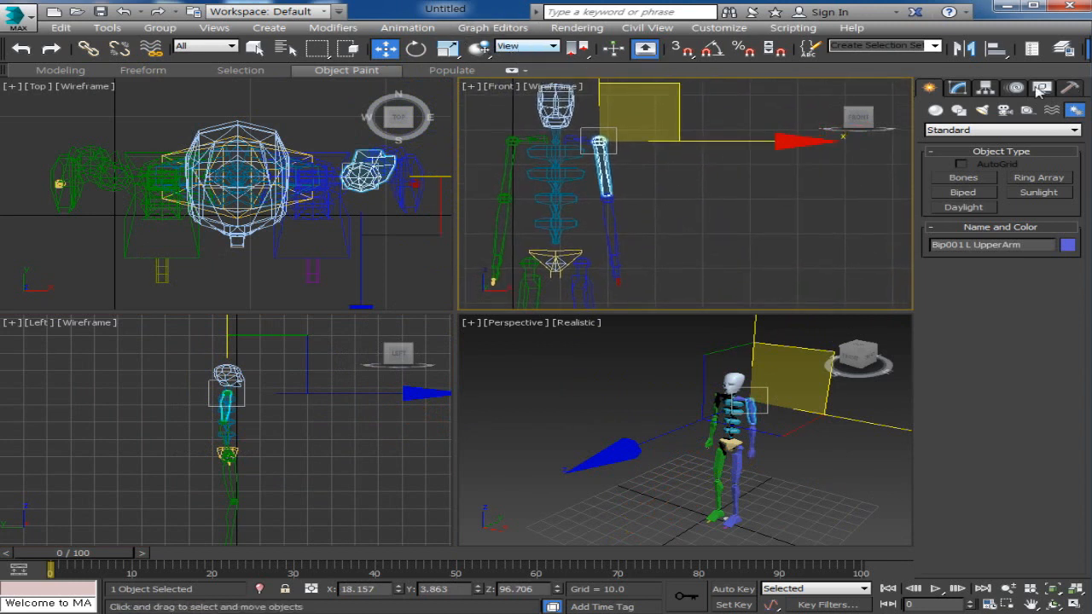
Create a thin cylinder beside the biped's left foot, about 0.5 in radius and 28.8 in height
{"action": "left_click", "coordinate": [936, 110]}
{"action": "left_click", "coordinate": [962, 208]}
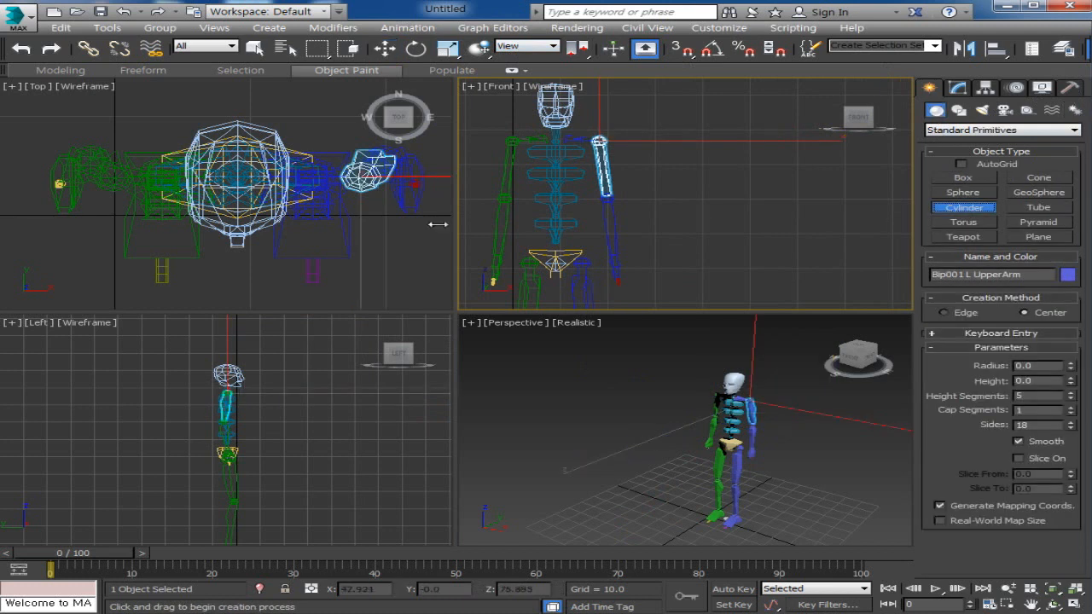
{"action": "left_click_drag", "start_coordinate": [407, 243], "coordinate": [408, 241]}
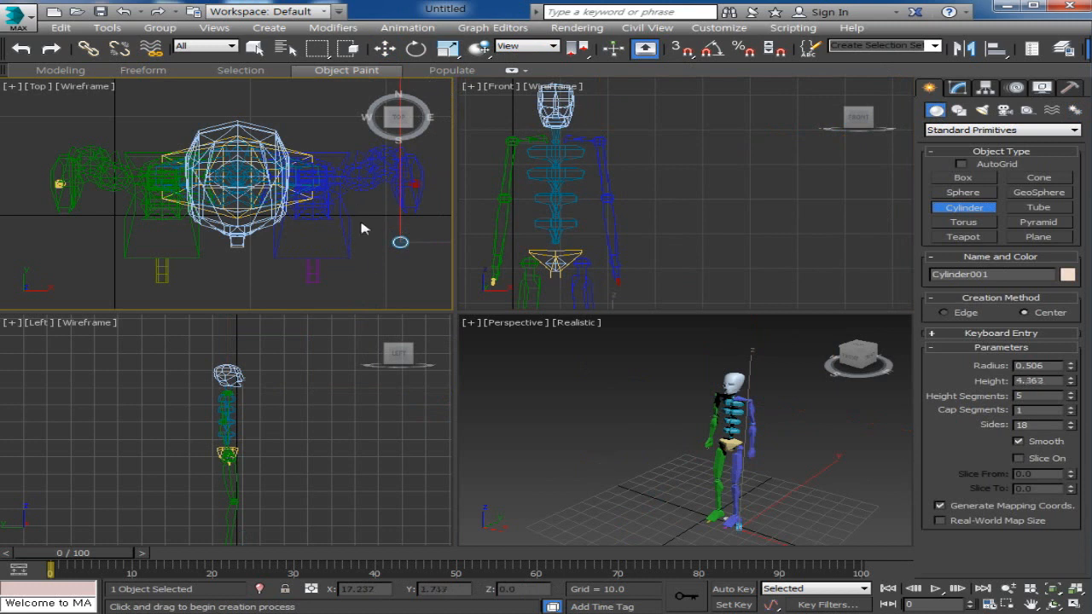
{"action": "left_click", "coordinate": [370, 252]}
{"action": "left_click_drag", "start_coordinate": [1071, 380], "coordinate": [1073, 127]}
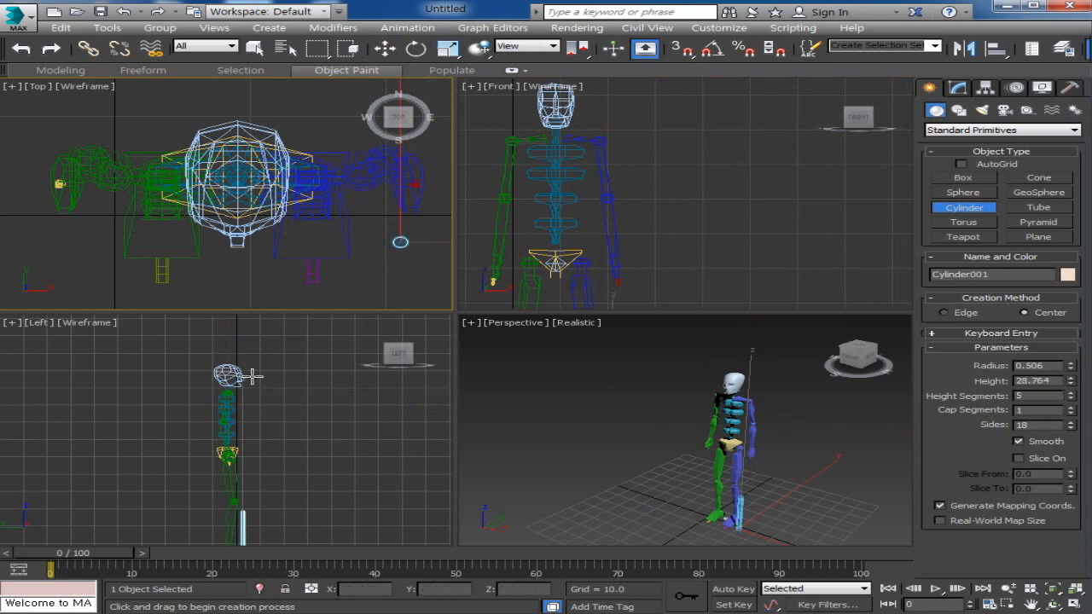
Move the upright cylinder away from the foot in the Front view to about X 32.3, Z 9.1
{"action": "scroll", "coordinate": [678, 228], "scroll_direction": "up", "scroll_amount": 10}
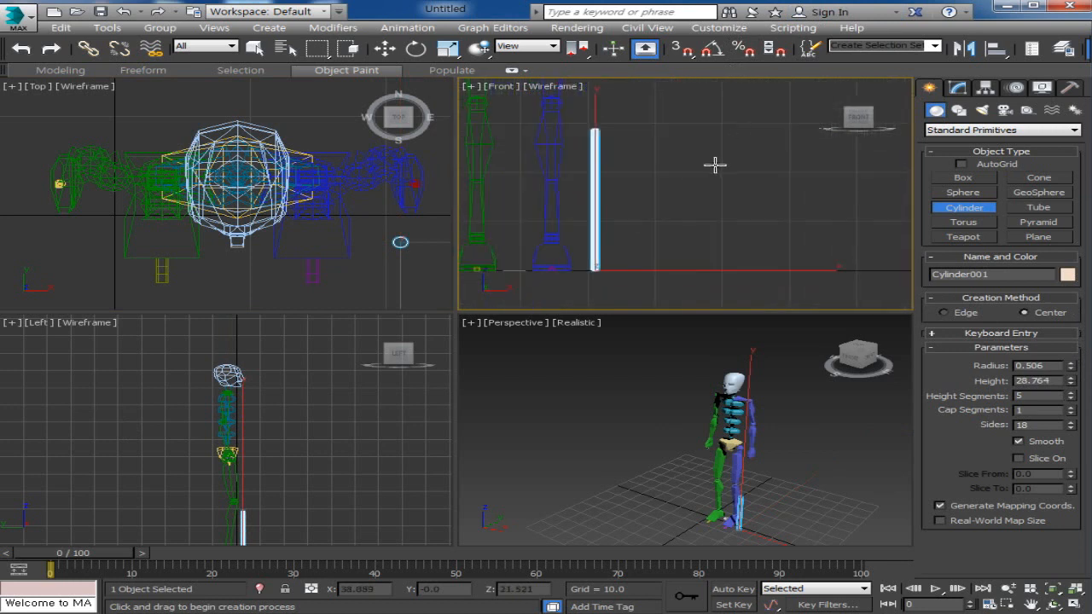
{"action": "key", "text": "w"}
{"action": "left_click_drag", "start_coordinate": [671, 224], "coordinate": [748, 182]}
{"action": "middle_click_drag", "start_coordinate": [693, 271], "coordinate": [670, 307]}
Set the rotation reference to View and tilt the cylinder diagonally away from the biped in the Front view
{"action": "left_click", "coordinate": [419, 51]}
{"action": "left_click", "coordinate": [527, 46]}
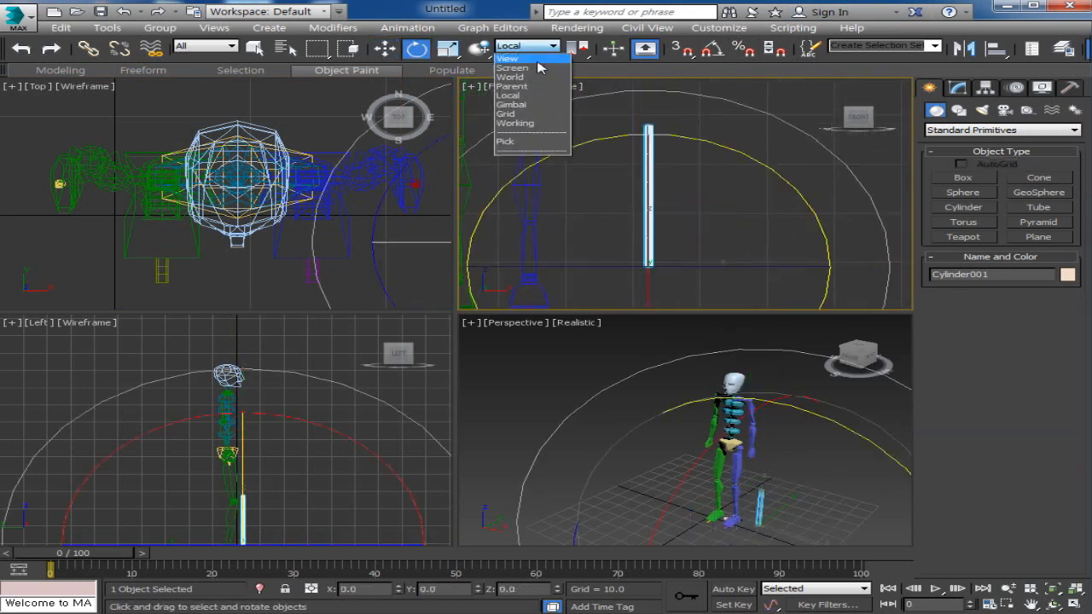
{"action": "left_click", "coordinate": [529, 59]}
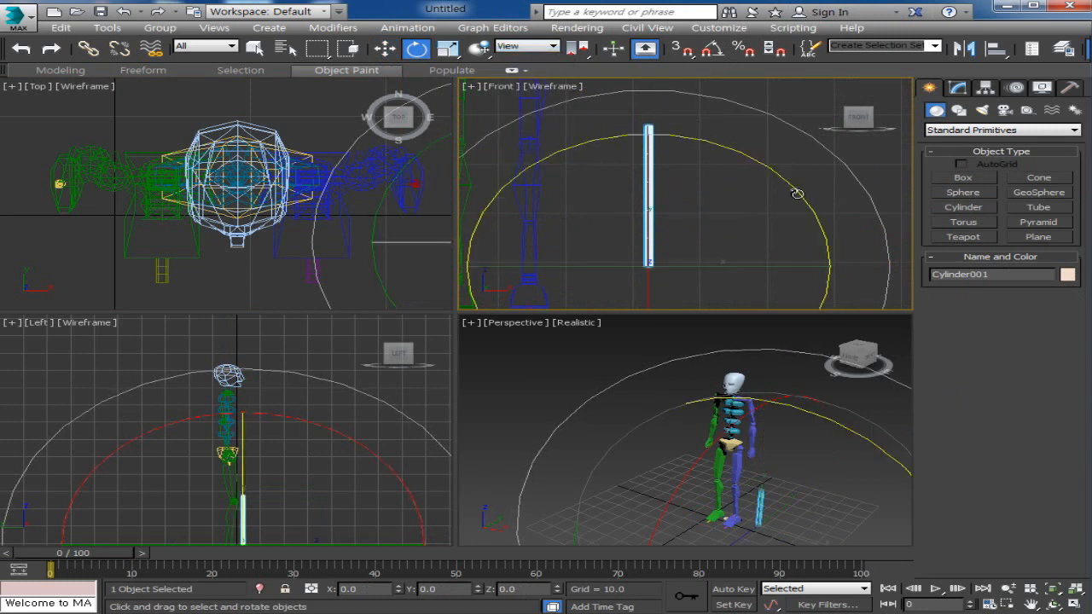
{"action": "left_click_drag", "start_coordinate": [797, 193], "coordinate": [819, 222]}
Move the tilted cylinder in the Front view, using View coordinates, to about X 28, Z 4.1
{"action": "left_click", "coordinate": [385, 49]}
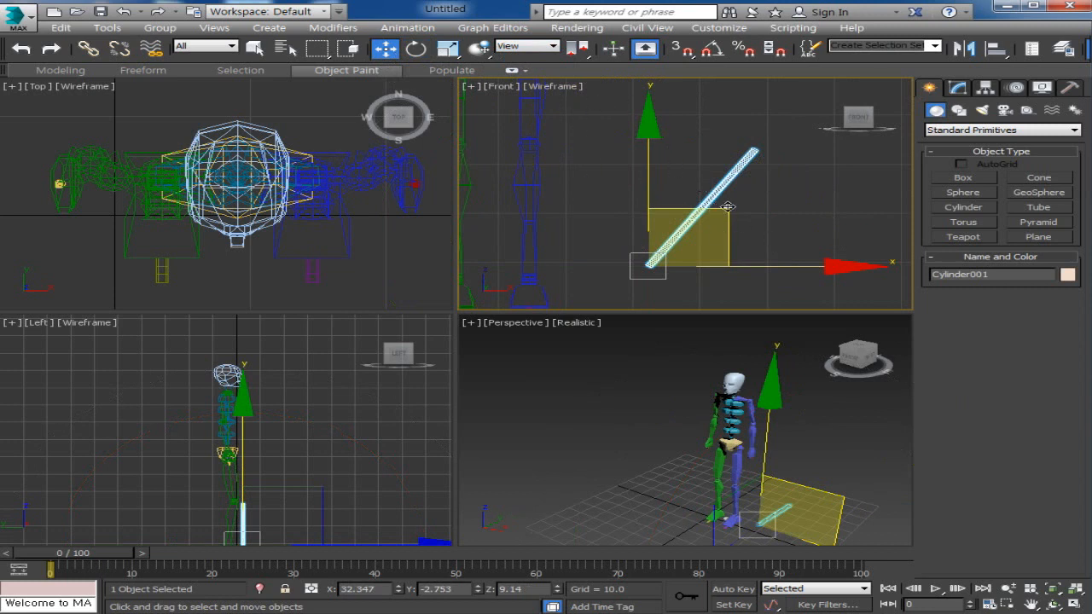
{"action": "scroll", "coordinate": [726, 179], "scroll_direction": "up", "scroll_amount": 4}
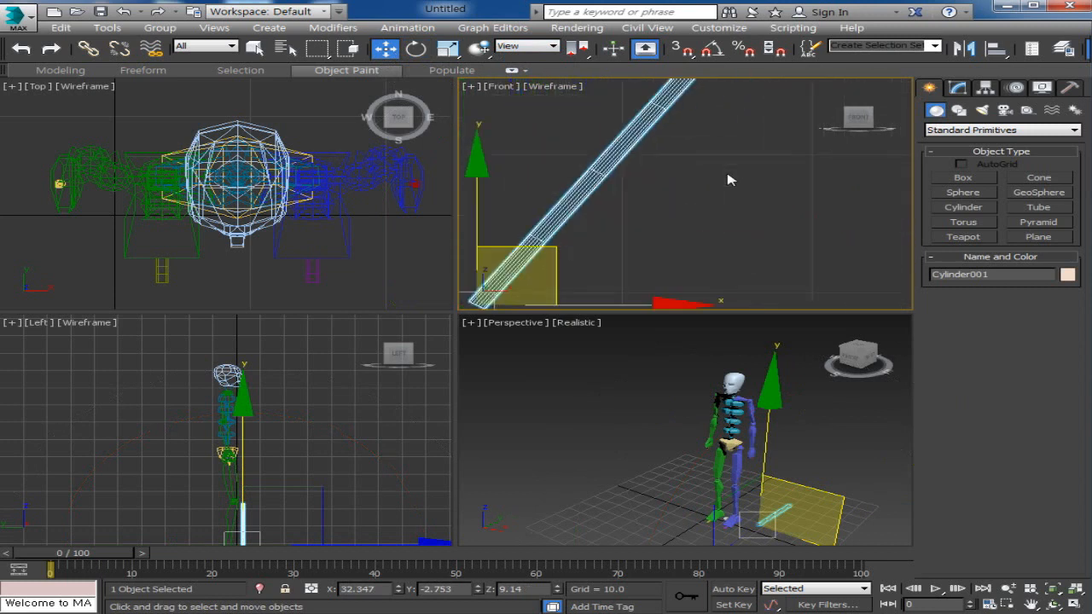
{"action": "scroll", "coordinate": [723, 184], "scroll_direction": "down", "scroll_amount": 3}
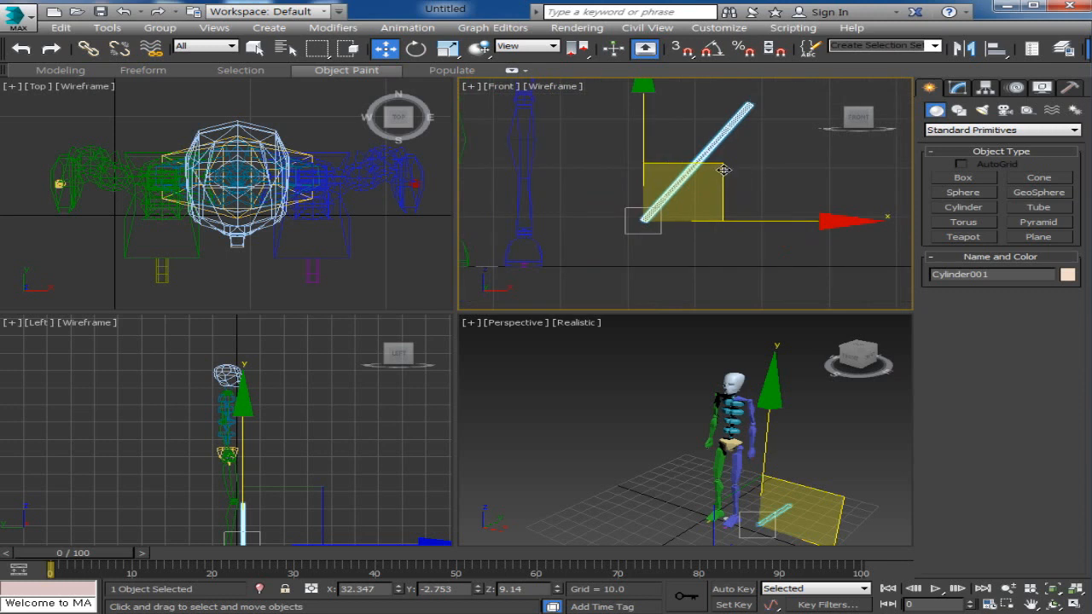
{"action": "left_click_drag", "start_coordinate": [721, 162], "coordinate": [676, 209]}
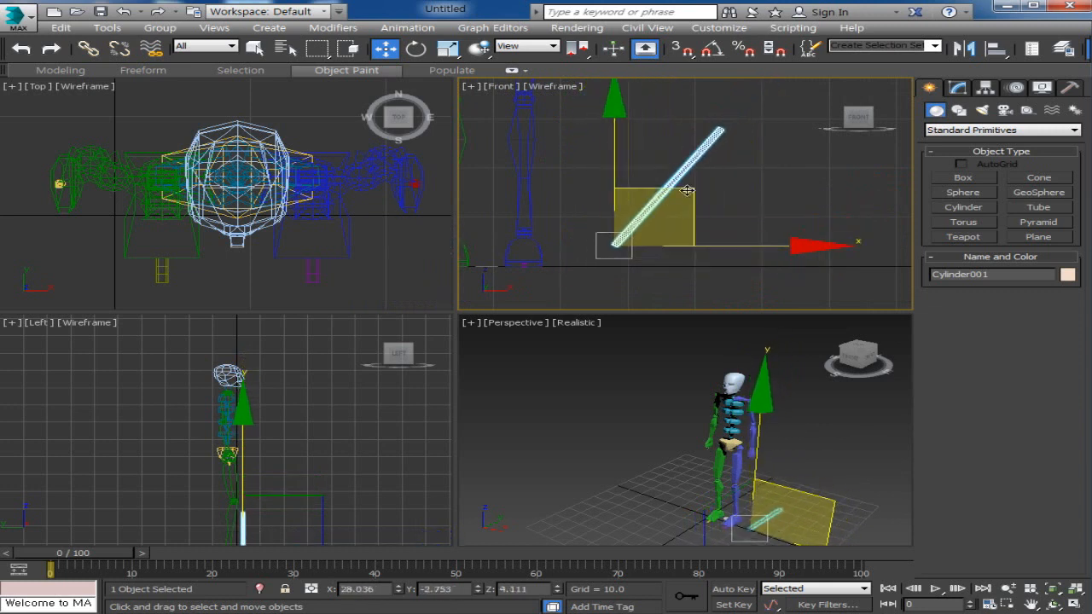
Switch the move reference to Local and slide the tilted cylinder upward along its own Z axis
{"action": "left_click", "coordinate": [523, 47]}
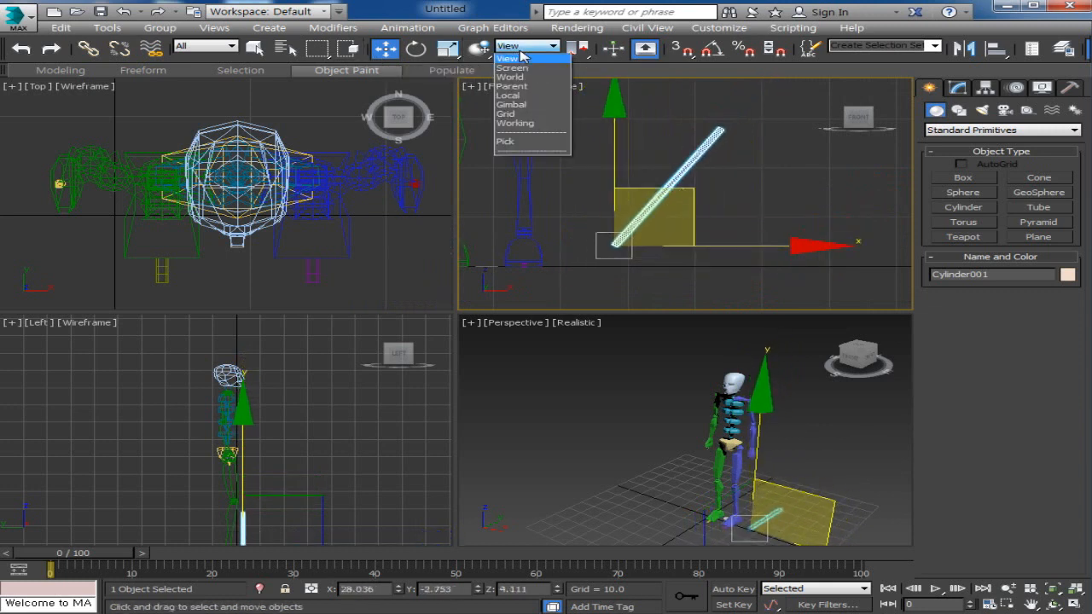
{"action": "left_click", "coordinate": [512, 98]}
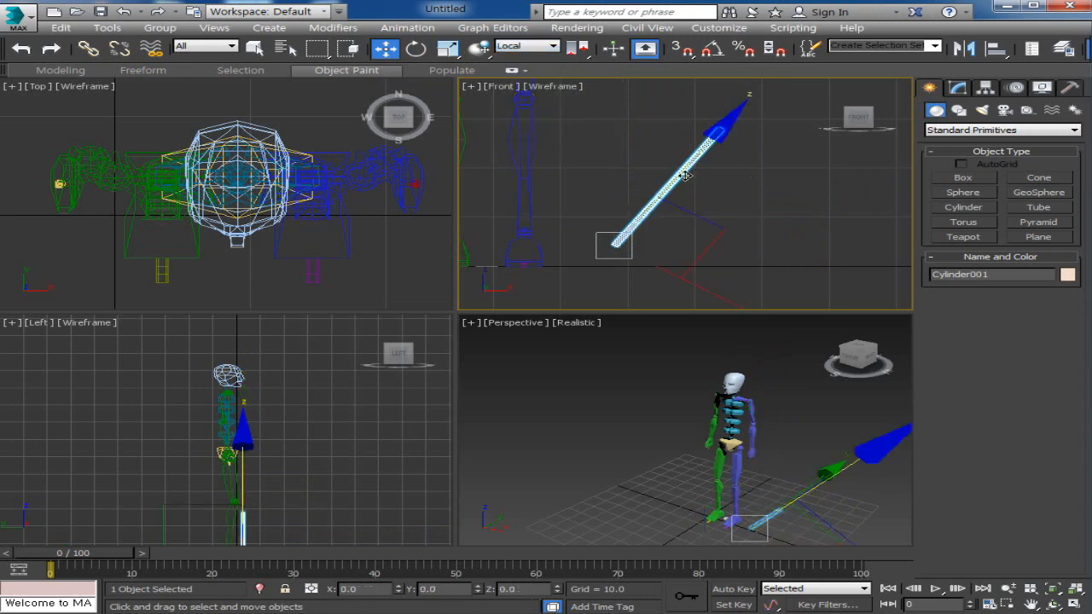
{"action": "left_click_drag", "start_coordinate": [683, 171], "coordinate": [702, 150]}
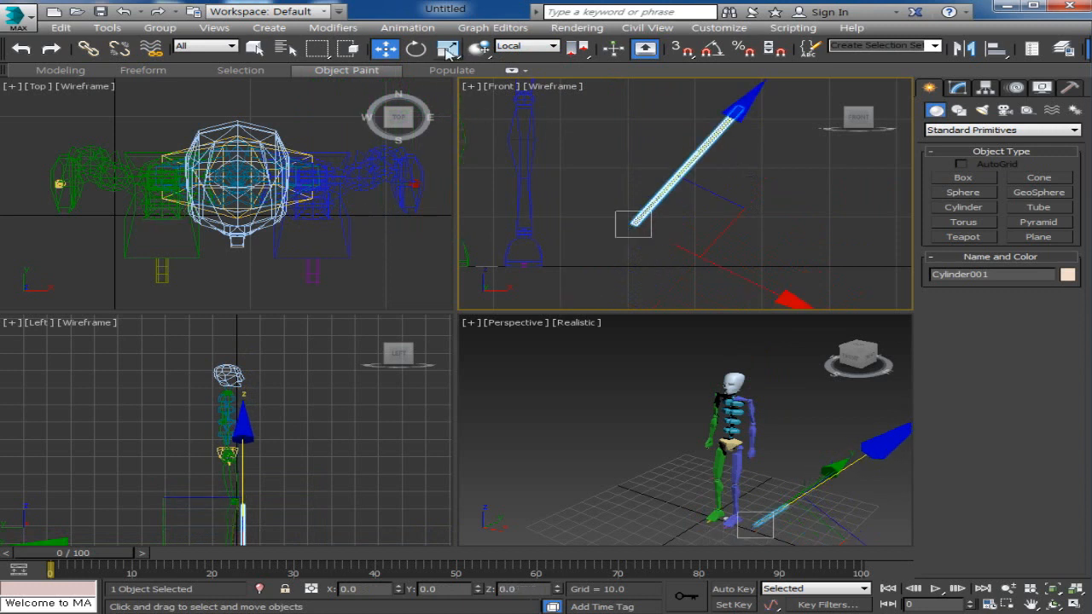
Rotate the tilted cylinder with the Local coordinate system after comparing it with View, and delete the cylinder
{"action": "left_click", "coordinate": [532, 47]}
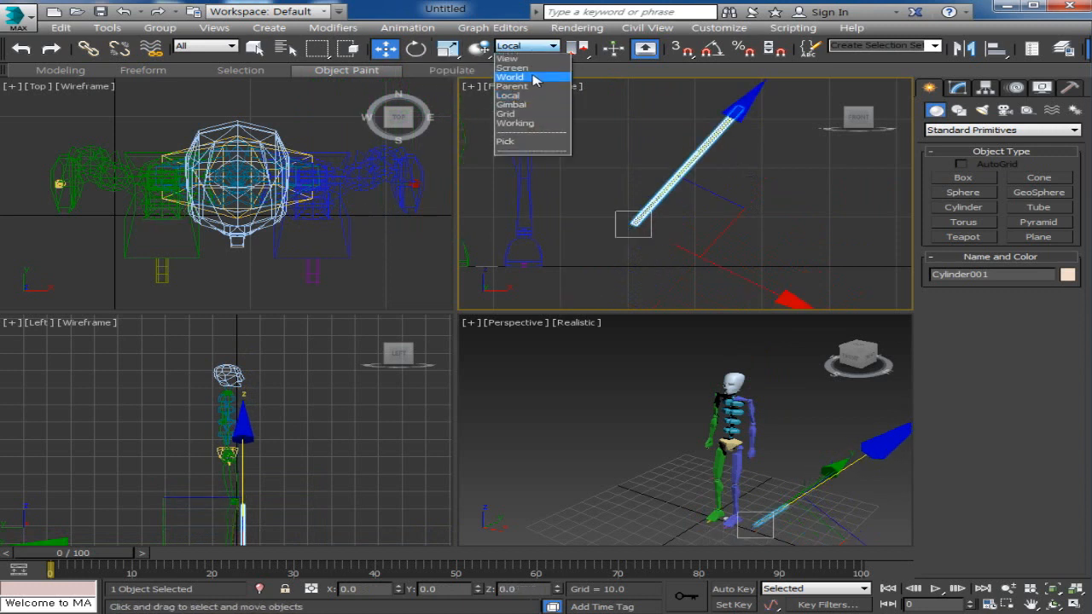
{"action": "left_click", "coordinate": [516, 56]}
{"action": "left_click", "coordinate": [416, 49]}
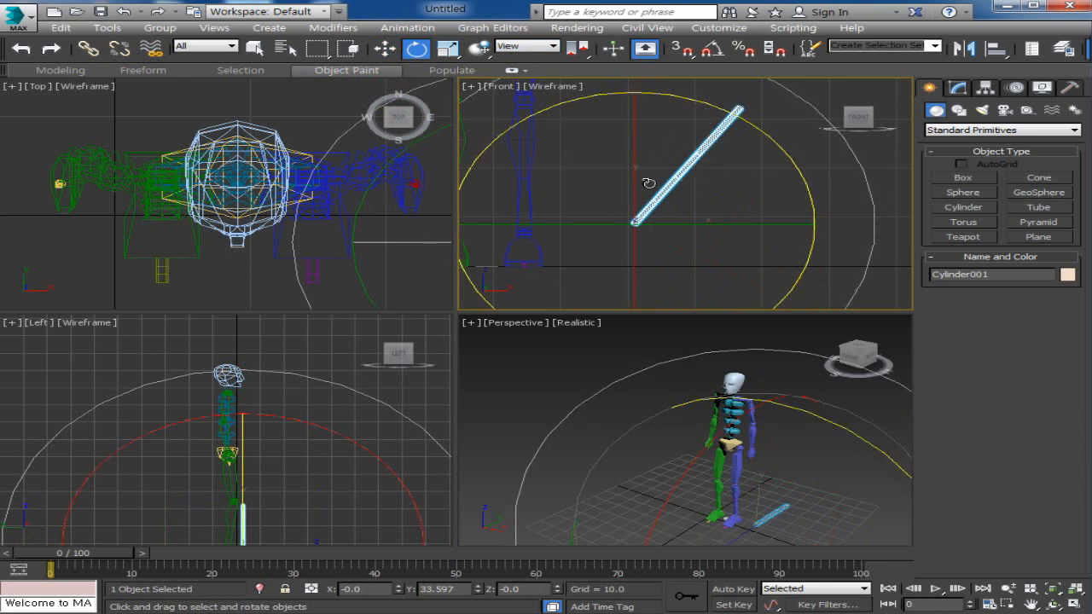
{"action": "left_click", "coordinate": [515, 47]}
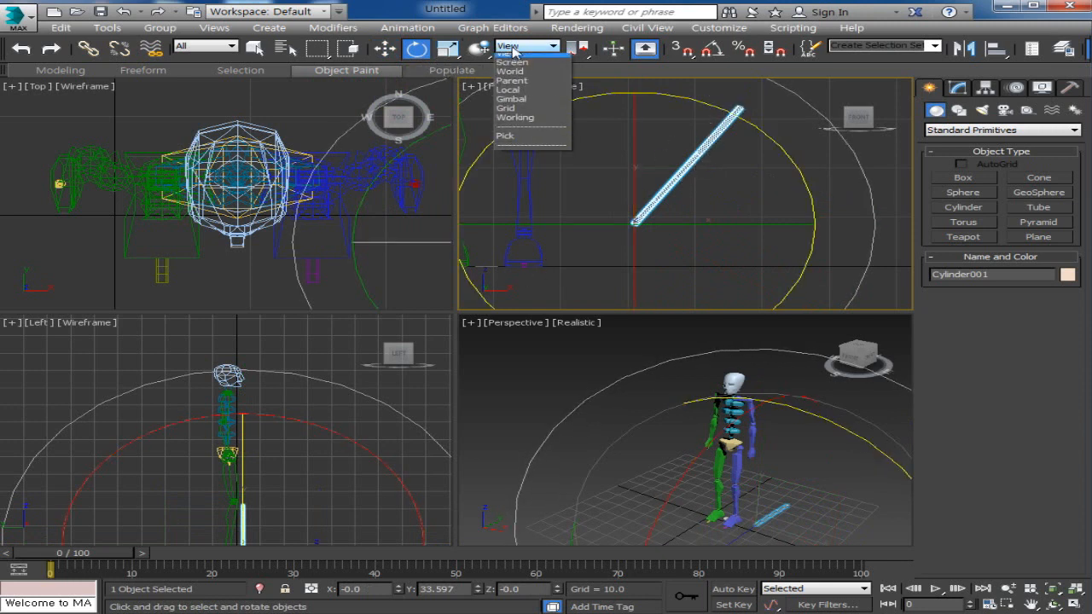
{"action": "left_click", "coordinate": [520, 96]}
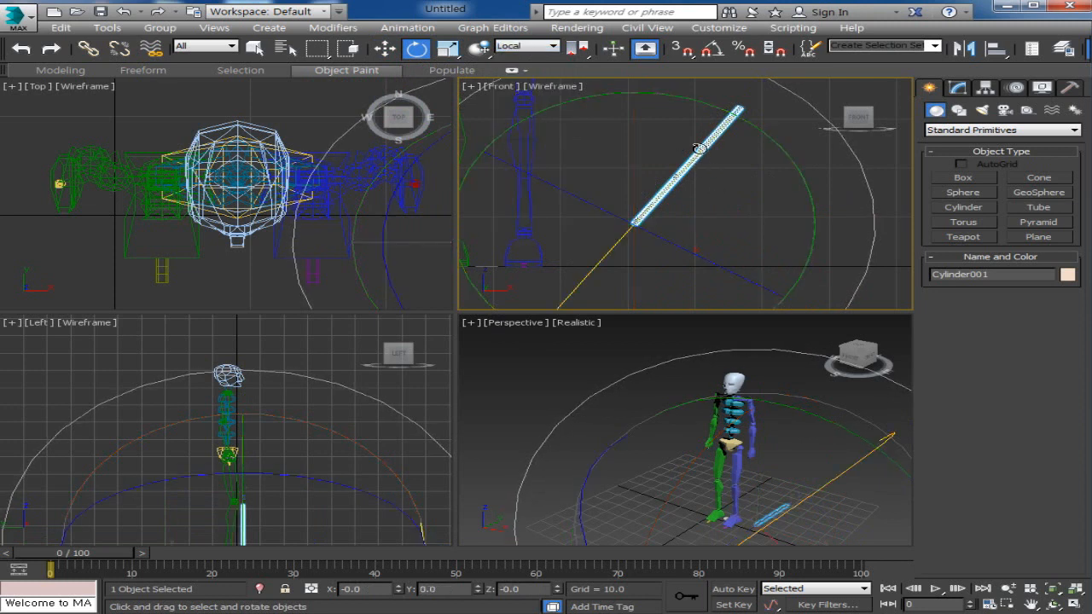
{"action": "left_click_drag", "start_coordinate": [695, 156], "coordinate": [744, 118]}
{"action": "key", "text": "Delete"}
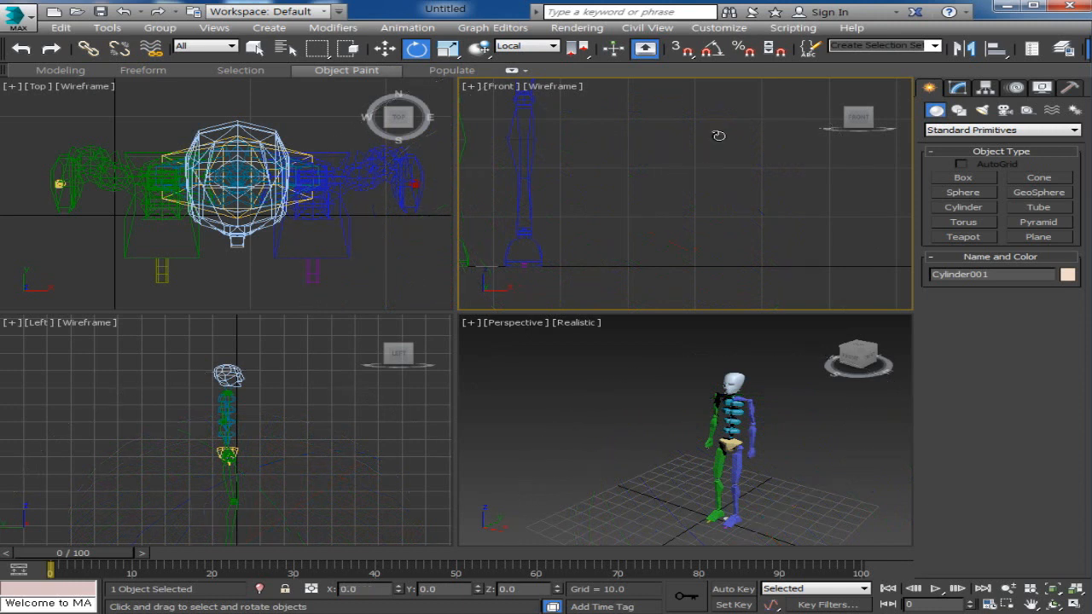
Select the biped's left upper arm in the Front view
{"action": "scroll", "coordinate": [603, 200], "scroll_direction": "down", "scroll_amount": 2}
{"action": "middle_click_drag", "start_coordinate": [603, 199], "coordinate": [639, 333]}
{"action": "middle_click_drag", "start_coordinate": [677, 209], "coordinate": [730, 272]}
{"action": "scroll", "coordinate": [664, 223], "scroll_direction": "up", "scroll_amount": 5}
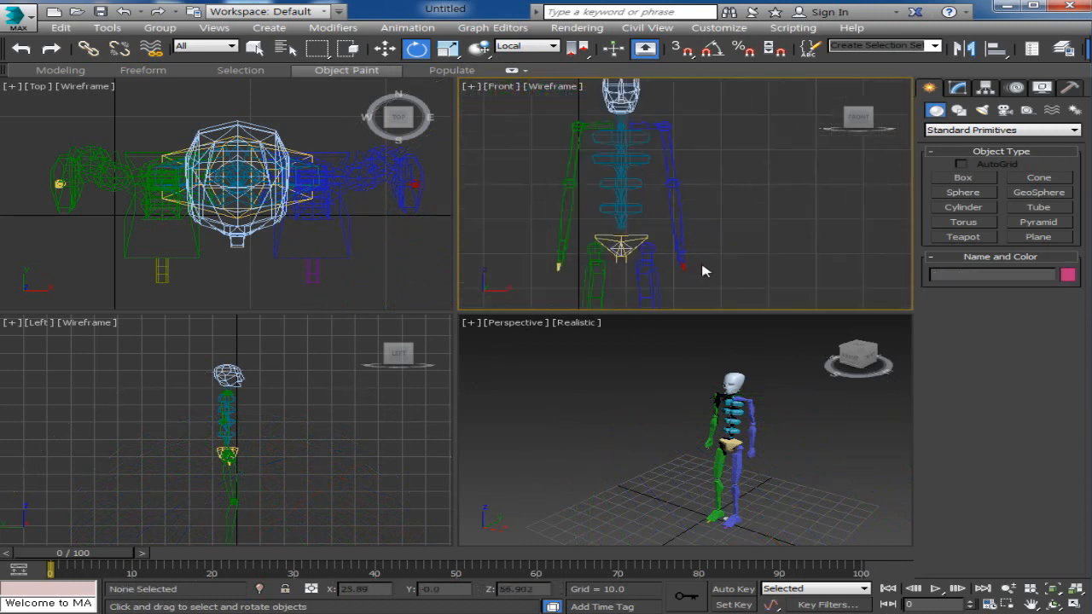
{"action": "left_click", "coordinate": [707, 217]}
{"action": "scroll", "coordinate": [683, 205], "scroll_direction": "down", "scroll_amount": 3}
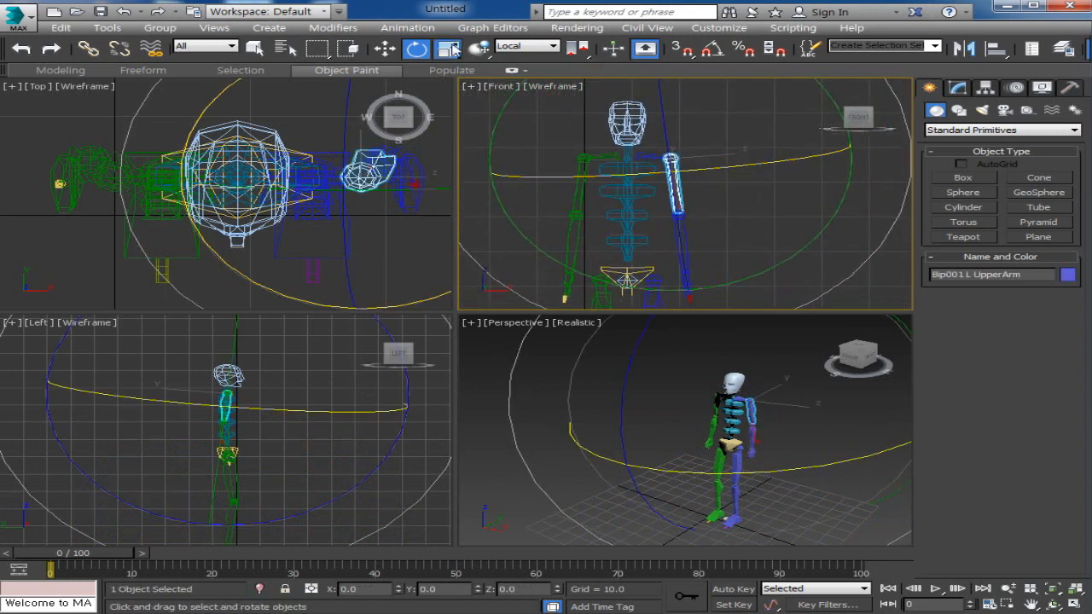
Activate uniform scaling for the left upper arm with View as its reference coordinate system
{"action": "left_click", "coordinate": [447, 49]}
{"action": "left_click", "coordinate": [524, 47]}
{"action": "left_click", "coordinate": [381, 55]}
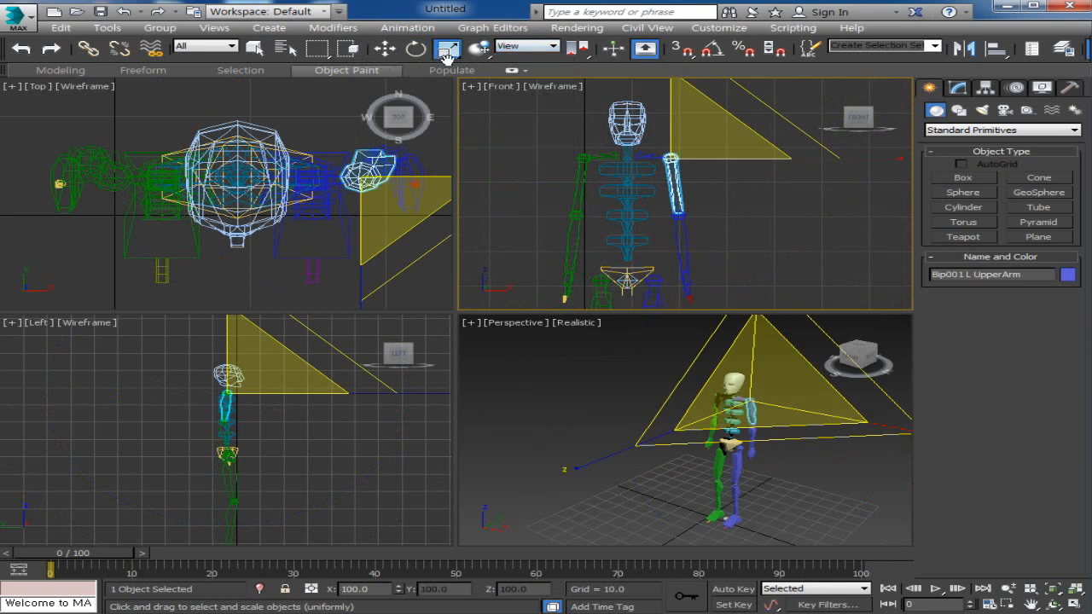
{"action": "left_click", "coordinate": [380, 53]}
{"action": "left_click", "coordinate": [415, 48]}
{"action": "left_click", "coordinate": [385, 48]}
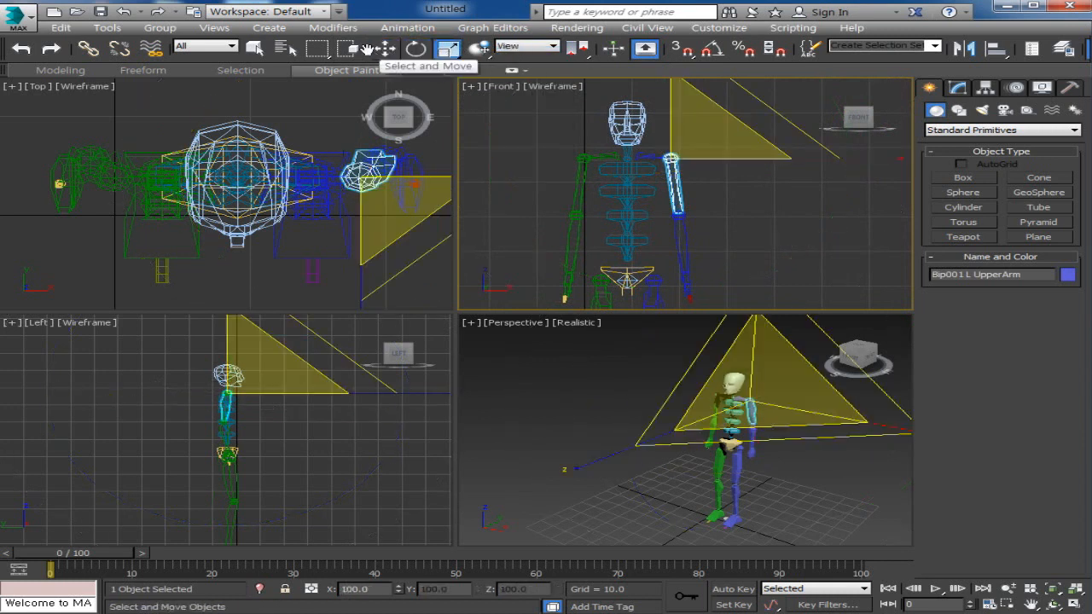
{"action": "left_click", "coordinate": [415, 49]}
{"action": "left_click", "coordinate": [448, 49]}
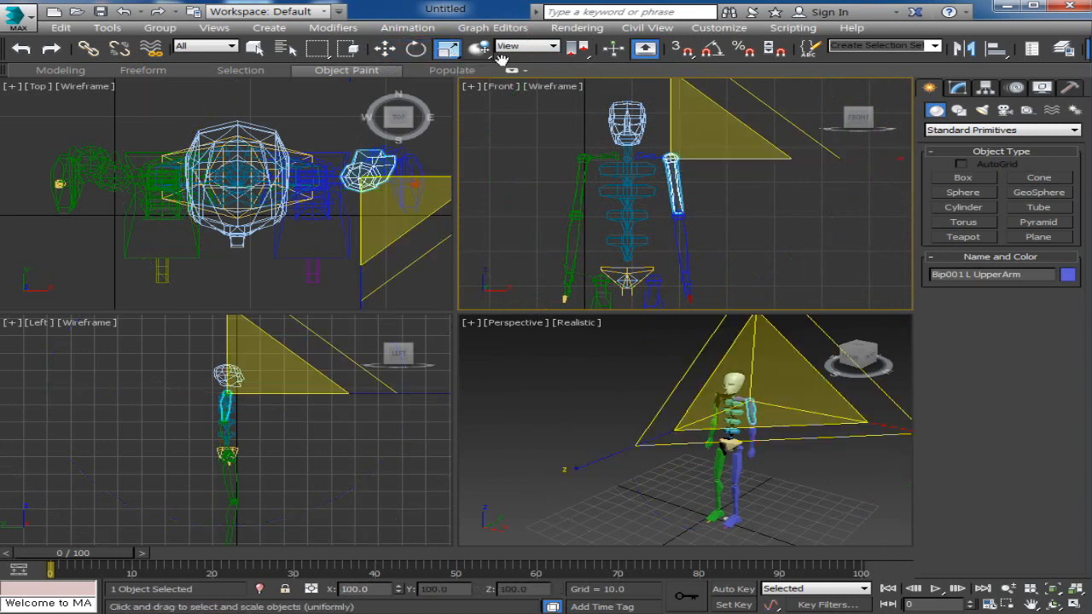
{"action": "middle_click_drag", "start_coordinate": [637, 134], "coordinate": [603, 196]}
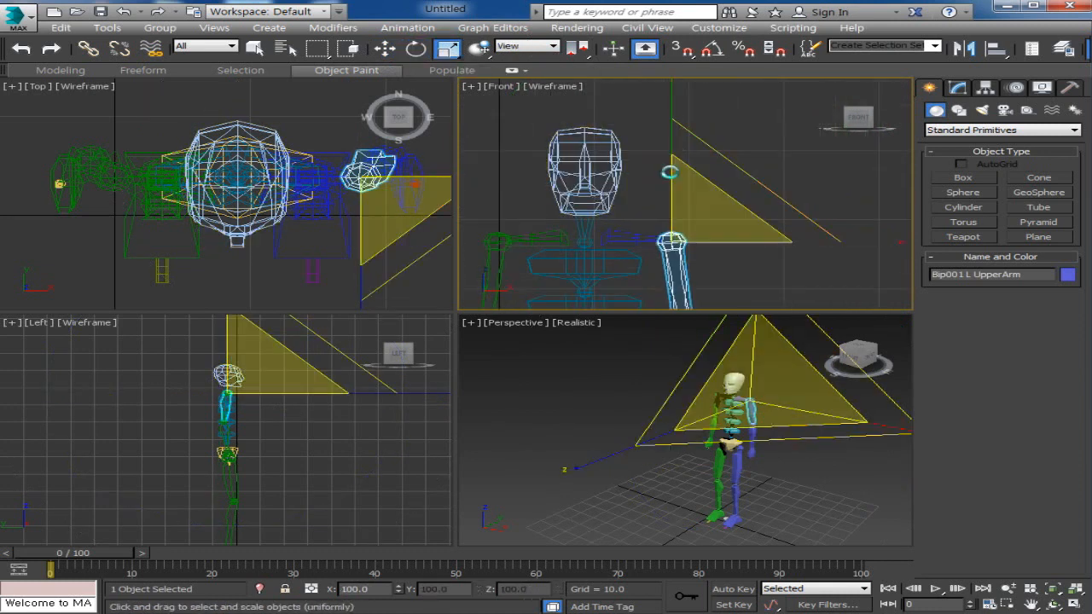
Set the Scale tool's reference coordinate system to Local for the left upper arm
{"action": "left_click", "coordinate": [515, 48]}
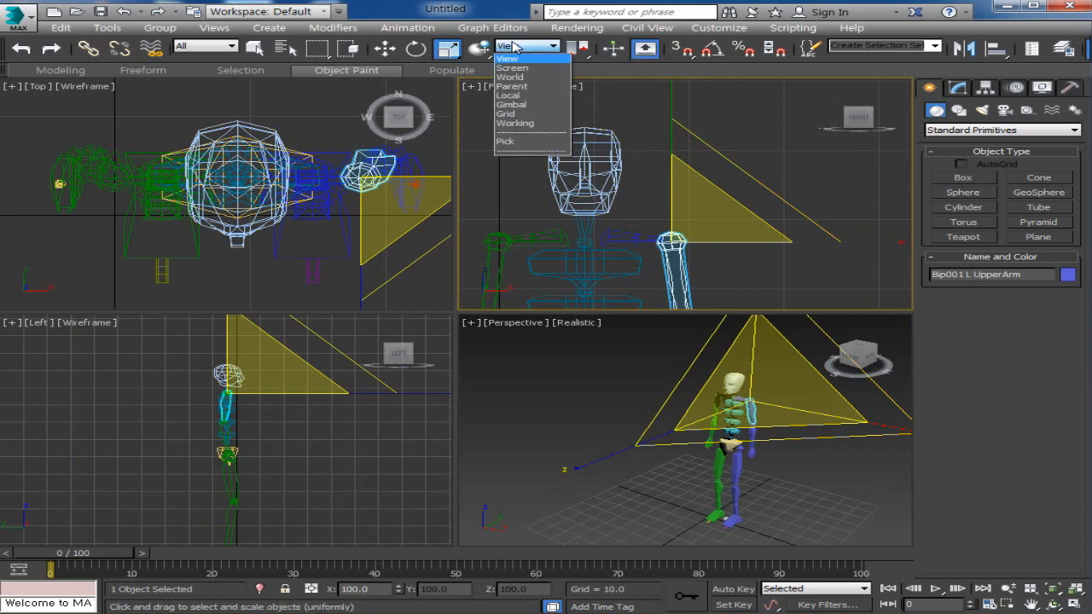
{"action": "left_click", "coordinate": [508, 97]}
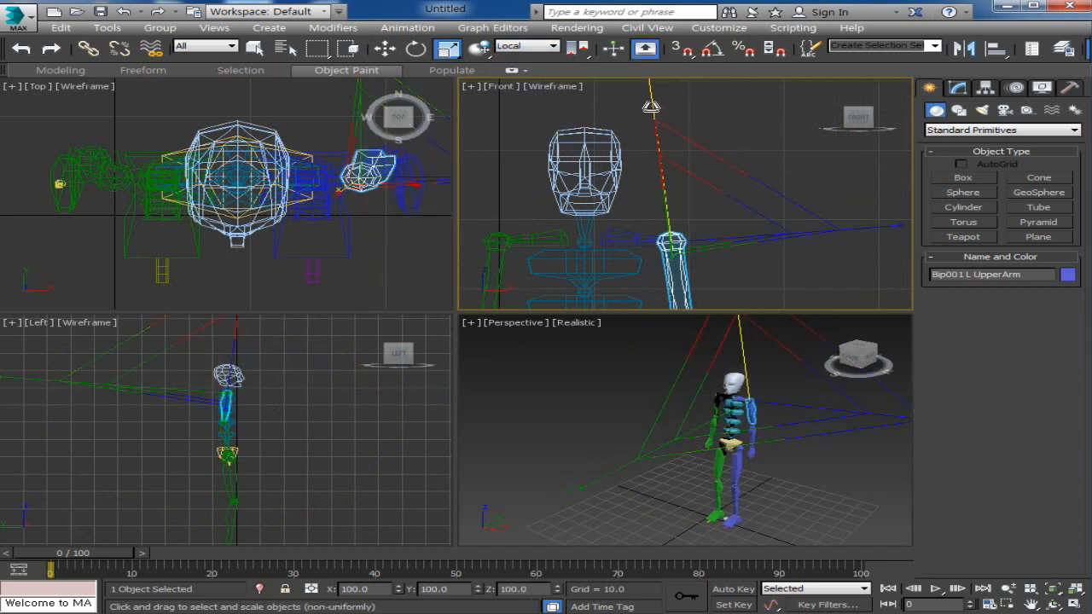
{"action": "scroll", "coordinate": [694, 280], "scroll_direction": "down", "scroll_amount": 2}
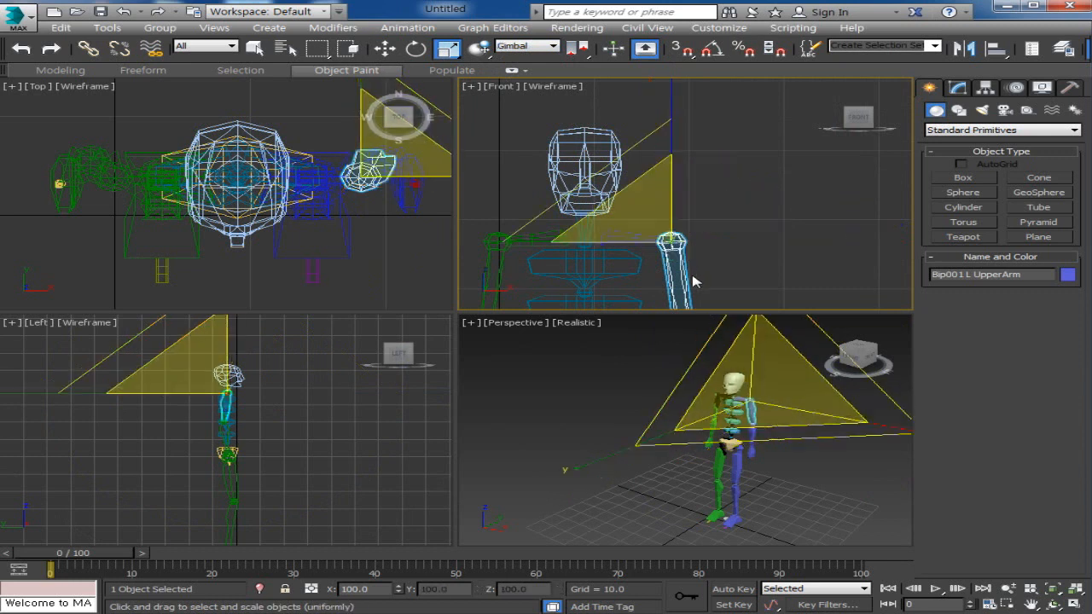
{"action": "middle_click_drag", "start_coordinate": [694, 276], "coordinate": [720, 167]}
{"action": "scroll", "coordinate": [721, 167], "scroll_direction": "down", "scroll_amount": 2}
{"action": "scroll", "coordinate": [719, 266], "scroll_direction": "down", "scroll_amount": 3}
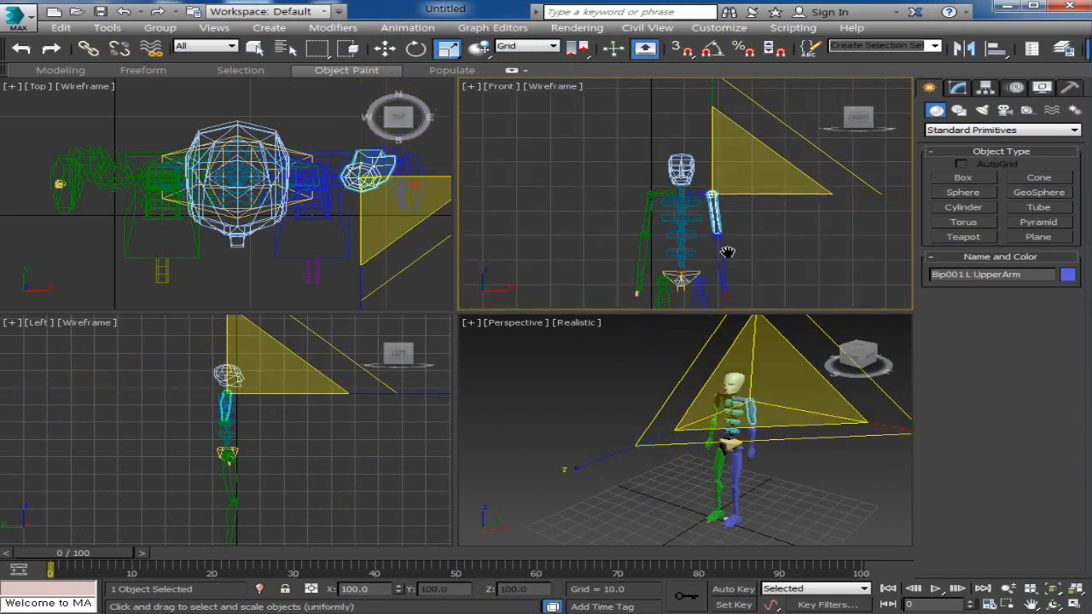
{"action": "left_click", "coordinate": [518, 47]}
{"action": "left_click", "coordinate": [512, 95]}
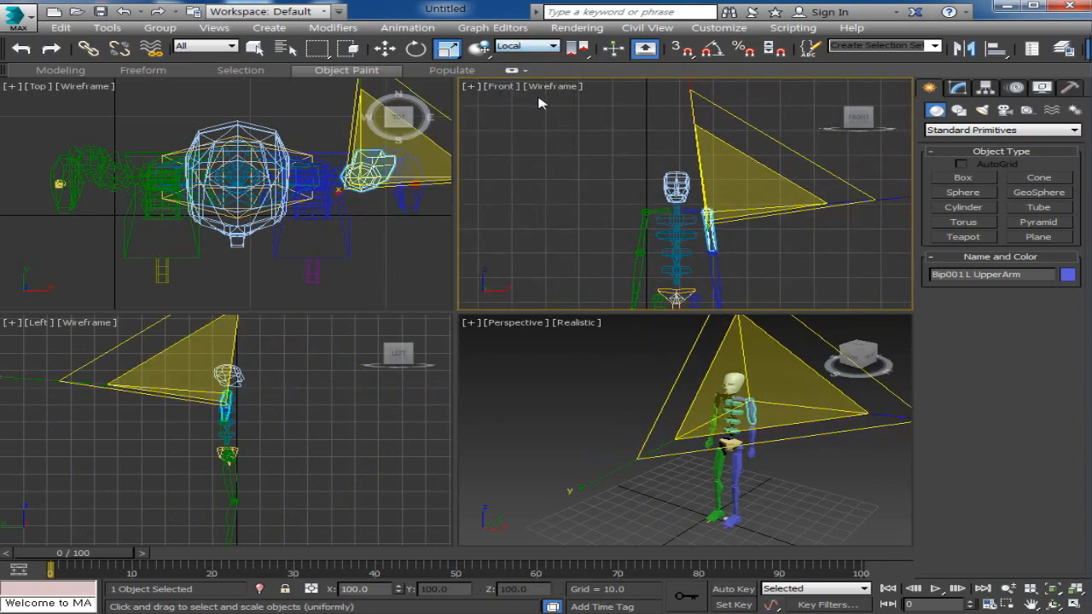
Maximize the Perspective viewport and show the whole biped from its side
{"action": "middle_click_drag", "start_coordinate": [646, 295], "coordinate": [661, 223]}
{"action": "scroll", "coordinate": [664, 222], "scroll_direction": "down", "scroll_amount": 3}
{"action": "middle_click_drag", "start_coordinate": [827, 200], "coordinate": [833, 177]}
{"action": "middle_click_drag", "start_coordinate": [747, 494], "coordinate": [727, 486]}
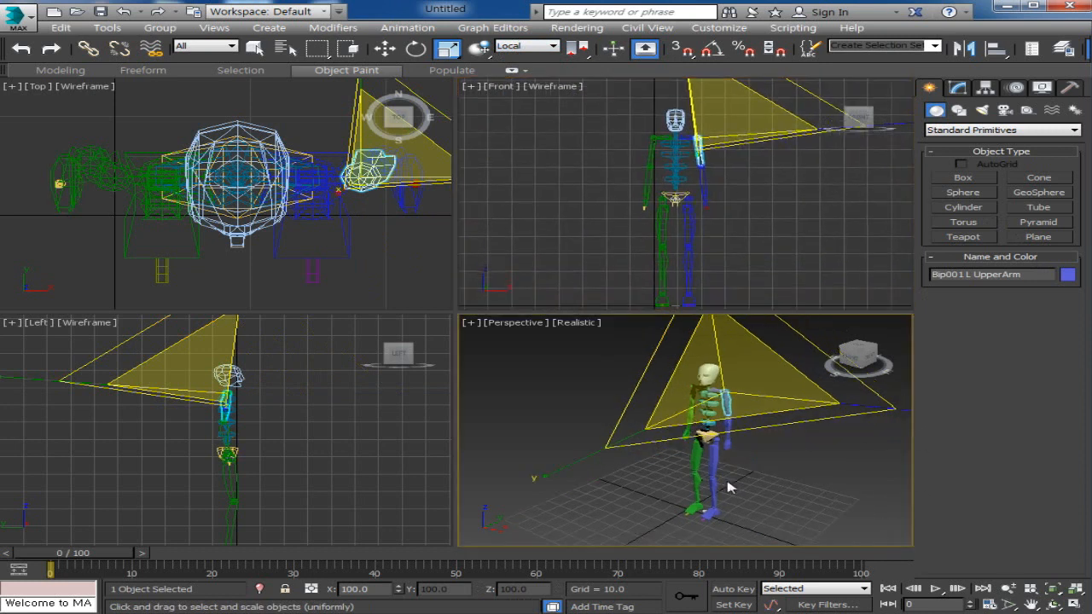
{"action": "left_click", "coordinate": [1074, 603]}
{"action": "scroll", "coordinate": [669, 418], "scroll_direction": "up", "scroll_amount": 4}
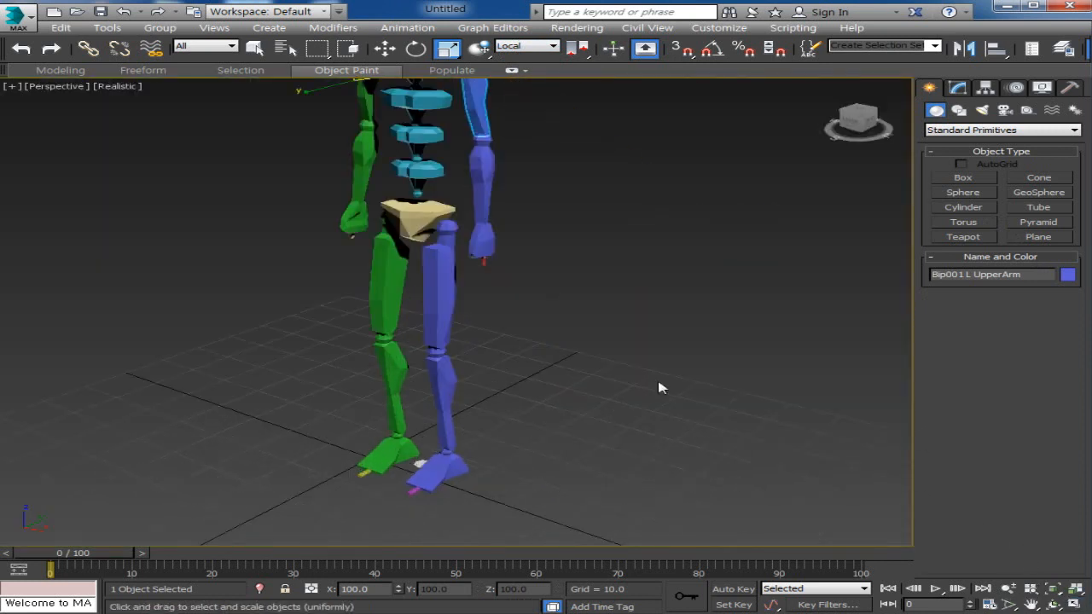
{"action": "scroll", "coordinate": [682, 426], "scroll_direction": "down", "scroll_amount": 5}
{"action": "middle_click_drag", "start_coordinate": [698, 445], "coordinate": [711, 413]}
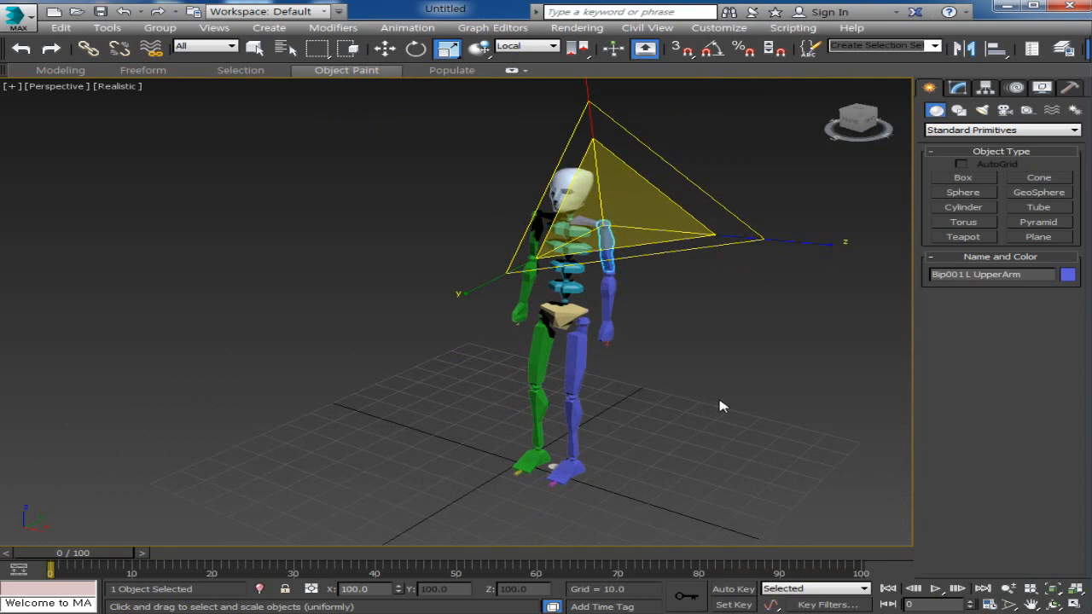
{"action": "middle_click_drag", "start_coordinate": [714, 385], "coordinate": [651, 360], "text": "alt"}
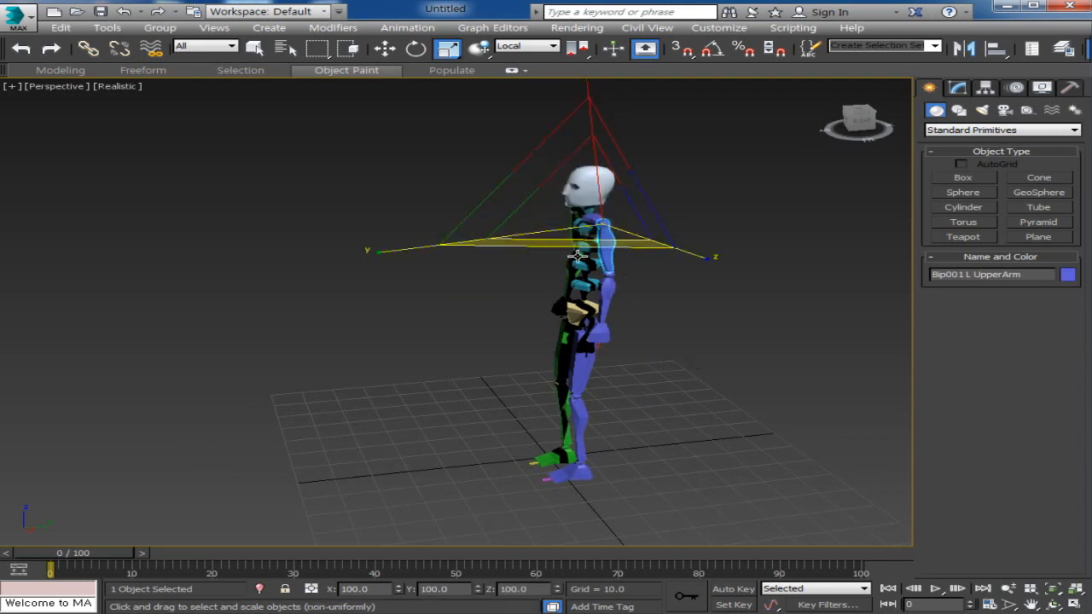
Select the biped's head and try to scale it uniformly in Local coordinates
{"action": "scroll", "coordinate": [539, 459], "scroll_direction": "up", "scroll_amount": 3}
{"action": "scroll", "coordinate": [539, 459], "scroll_direction": "up", "scroll_amount": 2}
{"action": "scroll", "coordinate": [660, 297], "scroll_direction": "down", "scroll_amount": 2}
{"action": "middle_click_drag", "start_coordinate": [660, 297], "coordinate": [577, 550]}
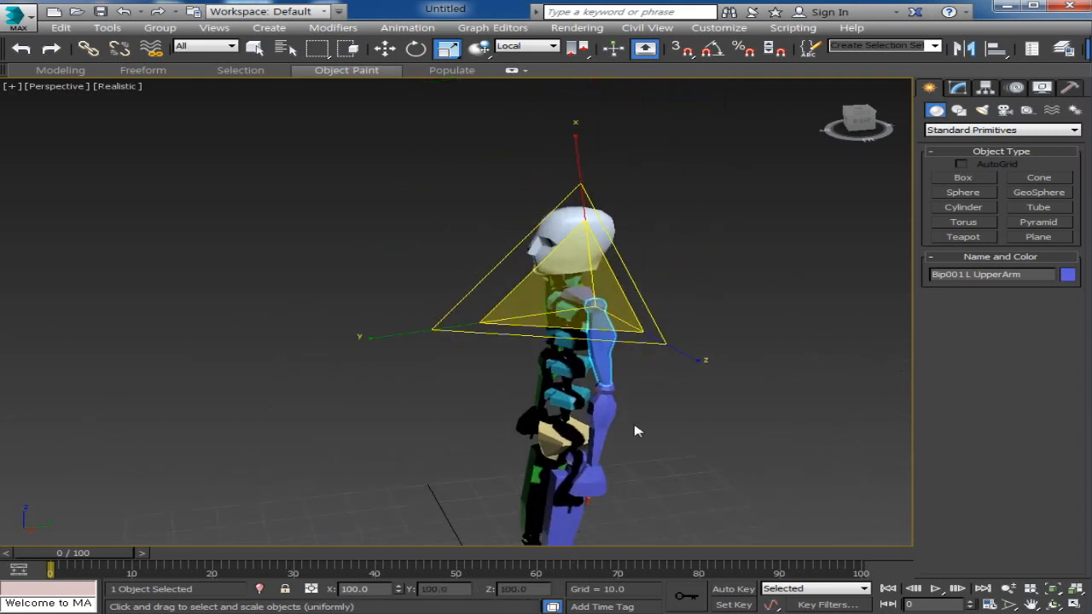
{"action": "left_click", "coordinate": [674, 224]}
{"action": "left_click", "coordinate": [607, 243]}
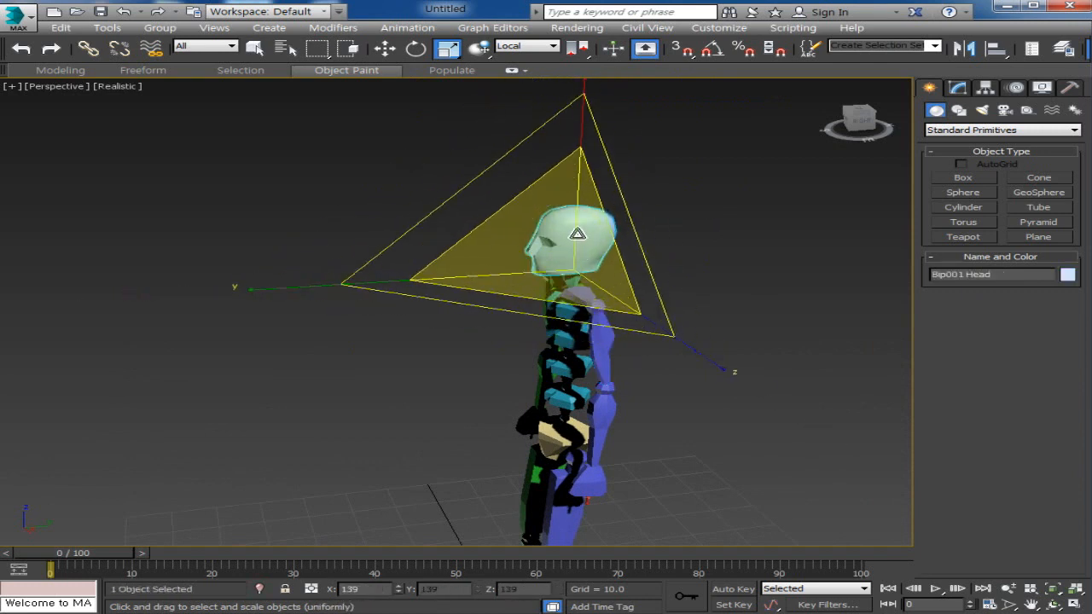
Display the Biped motion parameters for the selected head
{"action": "middle_click_drag", "start_coordinate": [661, 515], "coordinate": [651, 298]}
{"action": "scroll", "coordinate": [659, 449], "scroll_direction": "down", "scroll_amount": 3}
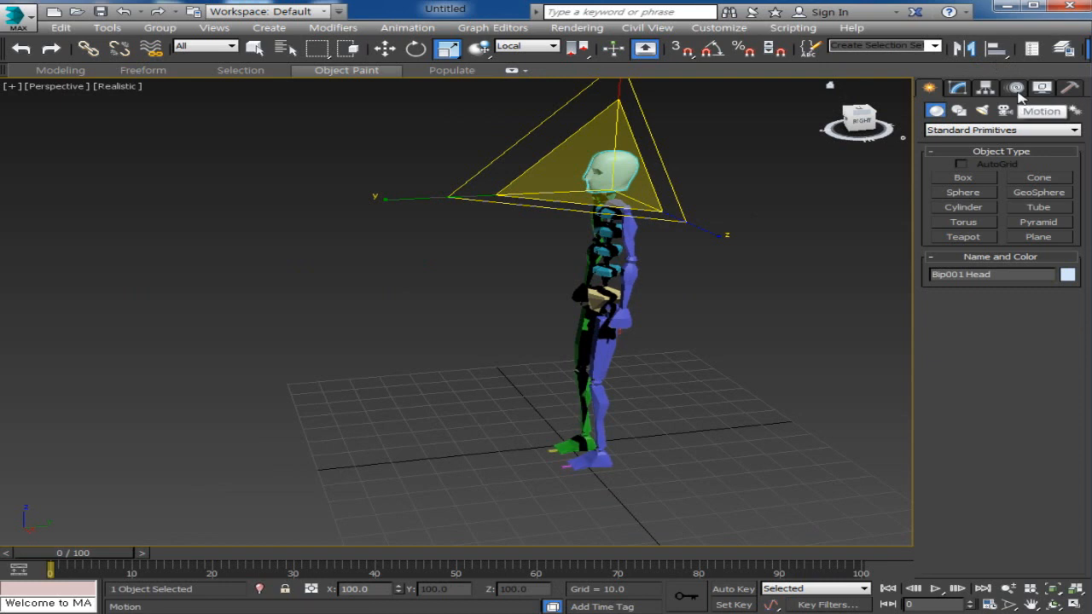
{"action": "left_click", "coordinate": [1016, 89]}
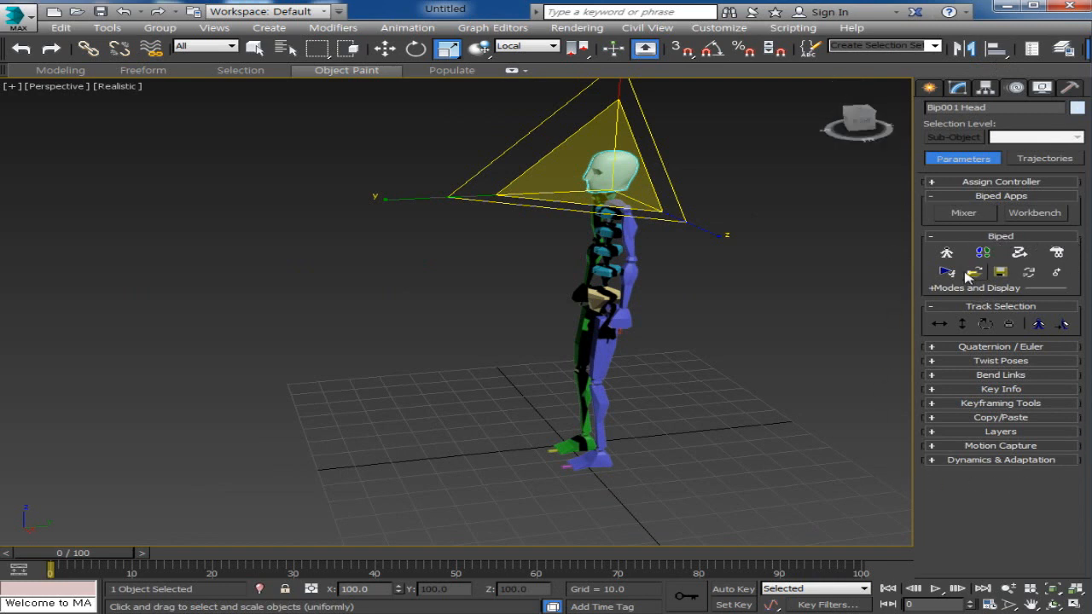
{"action": "middle_click_drag", "start_coordinate": [744, 385], "coordinate": [678, 389]}
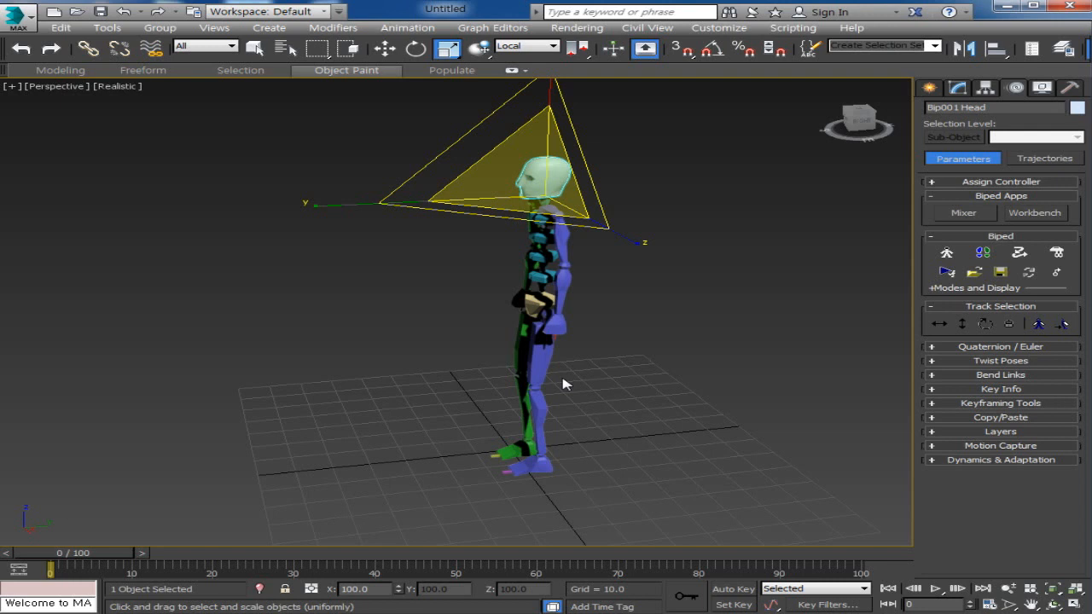
Activate the Move tool for the head and show the biped from a raised three-quarter angle
{"action": "left_click", "coordinate": [385, 49]}
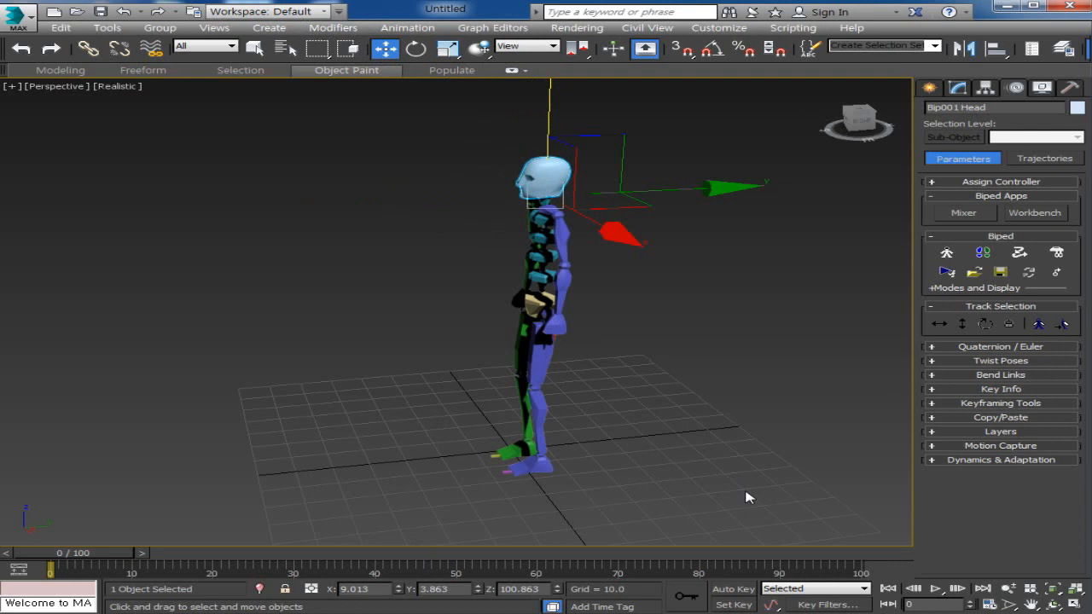
{"action": "scroll", "coordinate": [795, 406], "scroll_direction": "down", "scroll_amount": 2}
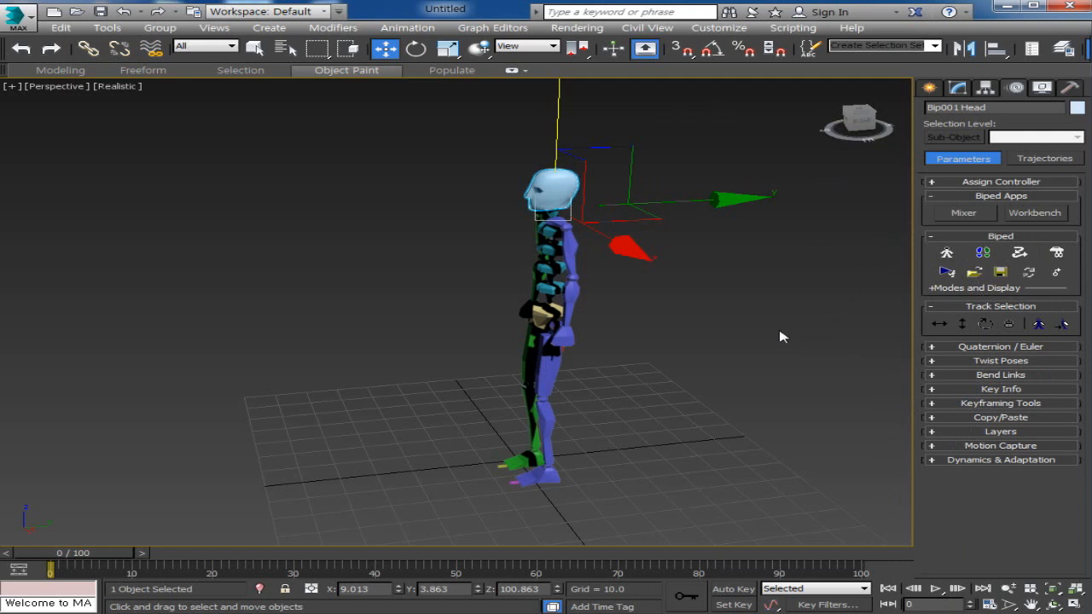
{"action": "middle_click_drag", "start_coordinate": [524, 309], "coordinate": [572, 394], "text": "alt"}
{"action": "scroll", "coordinate": [550, 294], "scroll_direction": "up", "scroll_amount": 3}
{"action": "scroll", "coordinate": [577, 408], "scroll_direction": "down", "scroll_amount": 4}
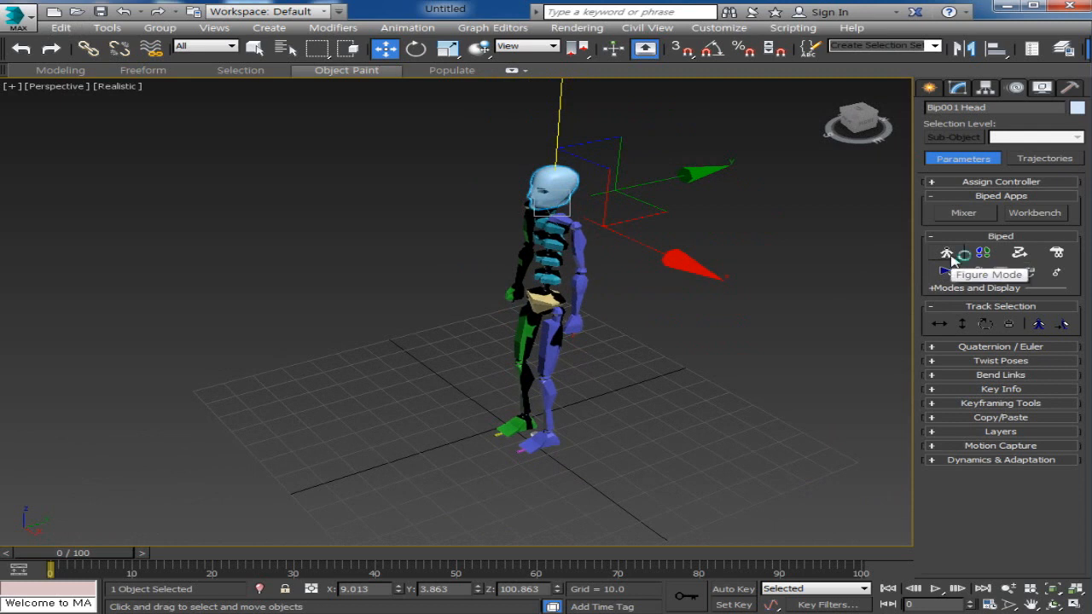
Turn on Figure Mode for the biped and expand its Structure settings
{"action": "left_click", "coordinate": [947, 253]}
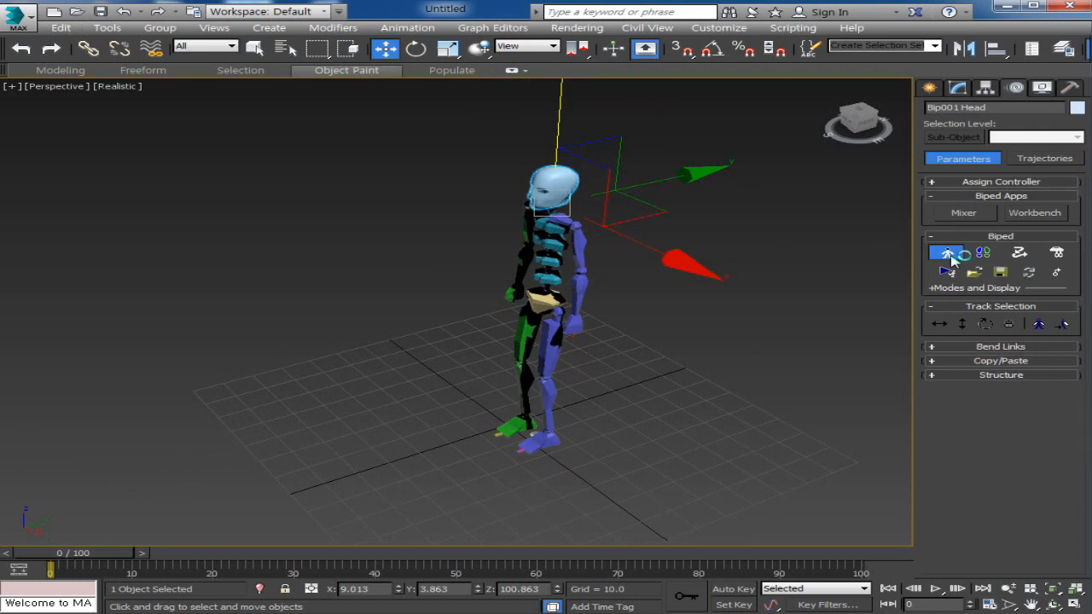
{"action": "left_click", "coordinate": [1003, 349]}
{"action": "left_click", "coordinate": [1004, 348]}
{"action": "left_click", "coordinate": [1004, 361]}
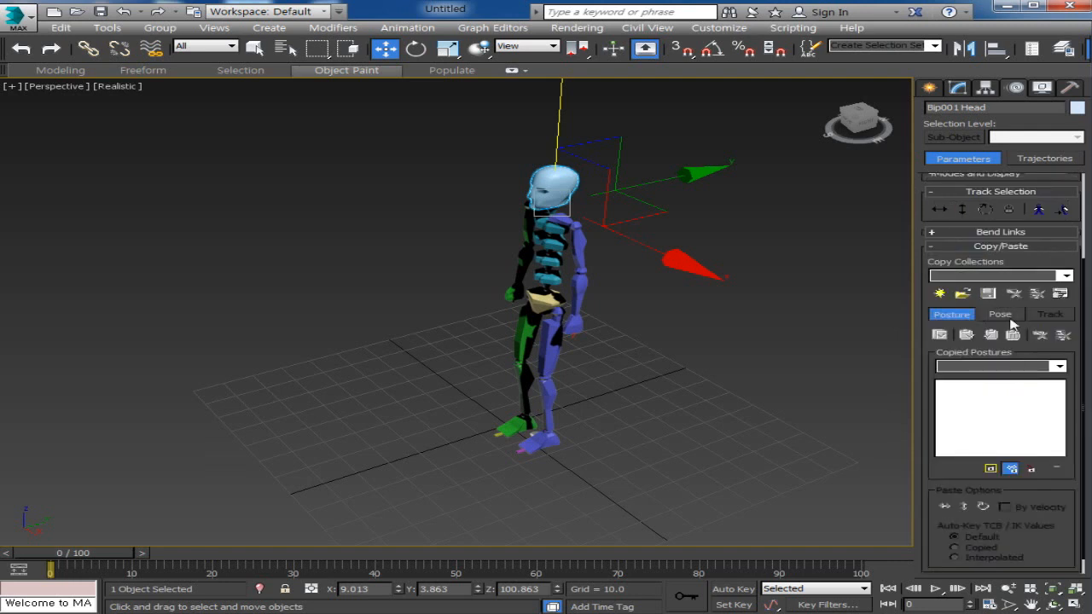
{"action": "left_click", "coordinate": [990, 247]}
{"action": "left_click", "coordinate": [1002, 375]}
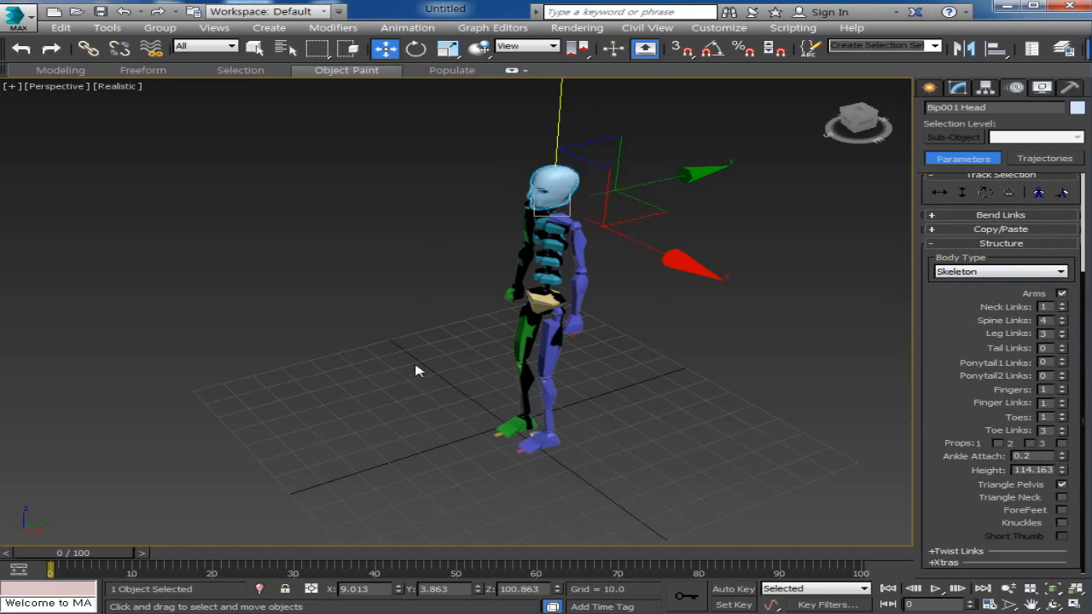
Try the Male, Female and Classic body types on the biped, and return the body type to Skeleton
{"action": "left_click", "coordinate": [967, 274]}
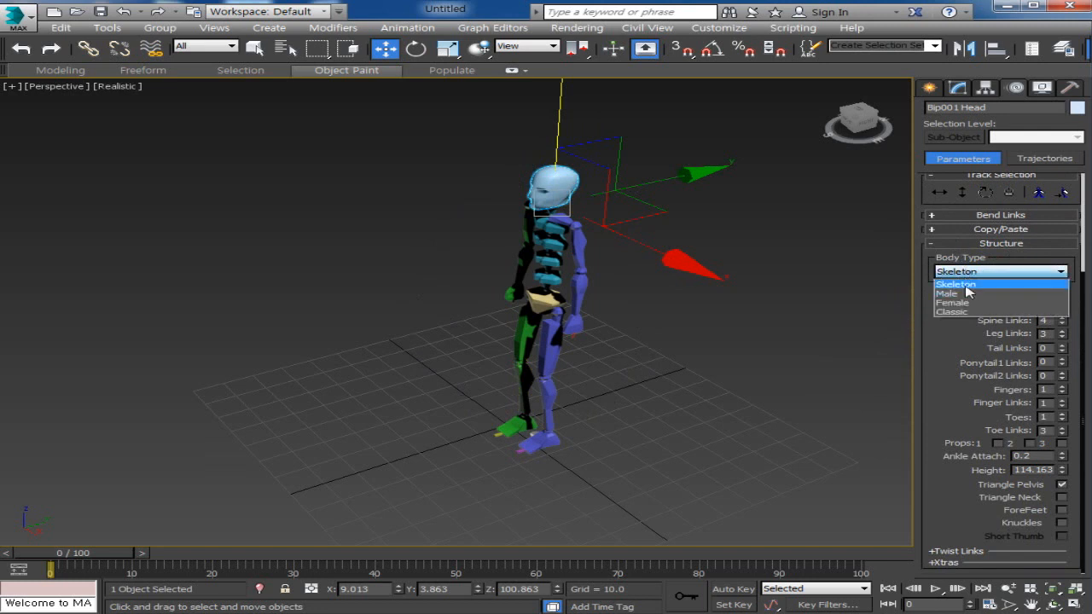
{"action": "left_click", "coordinate": [965, 286]}
{"action": "left_click", "coordinate": [978, 273]}
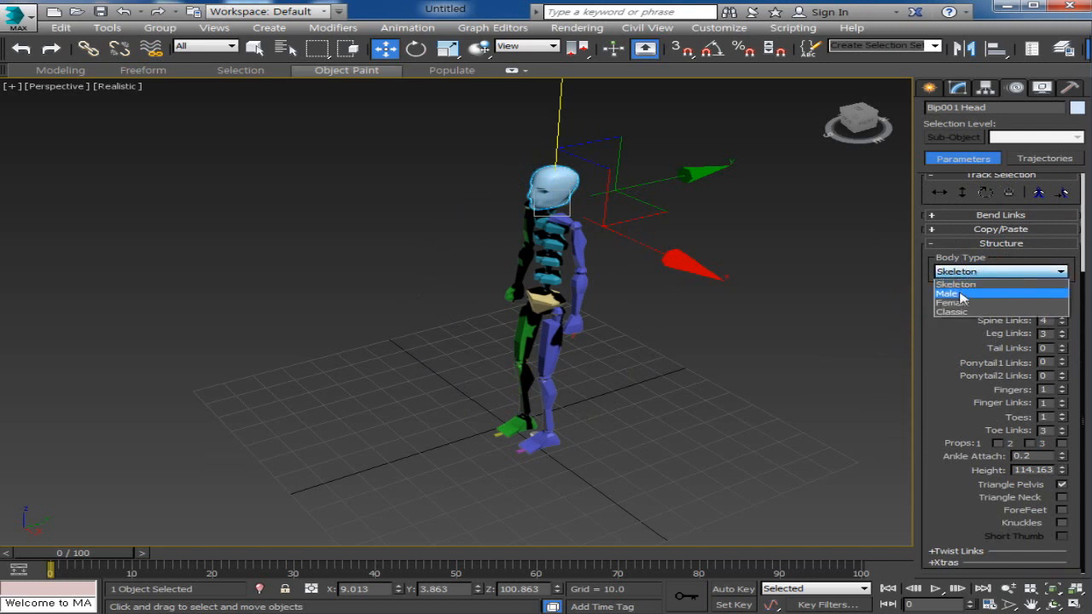
{"action": "left_click", "coordinate": [960, 295]}
{"action": "left_click", "coordinate": [976, 273]}
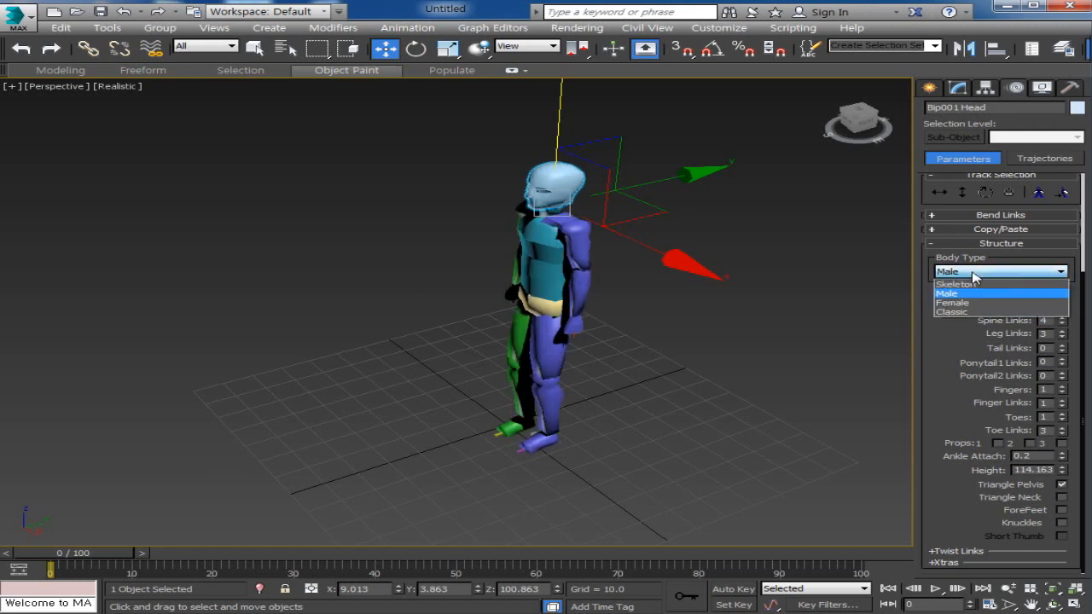
{"action": "left_click", "coordinate": [970, 303]}
{"action": "left_click", "coordinate": [977, 273]}
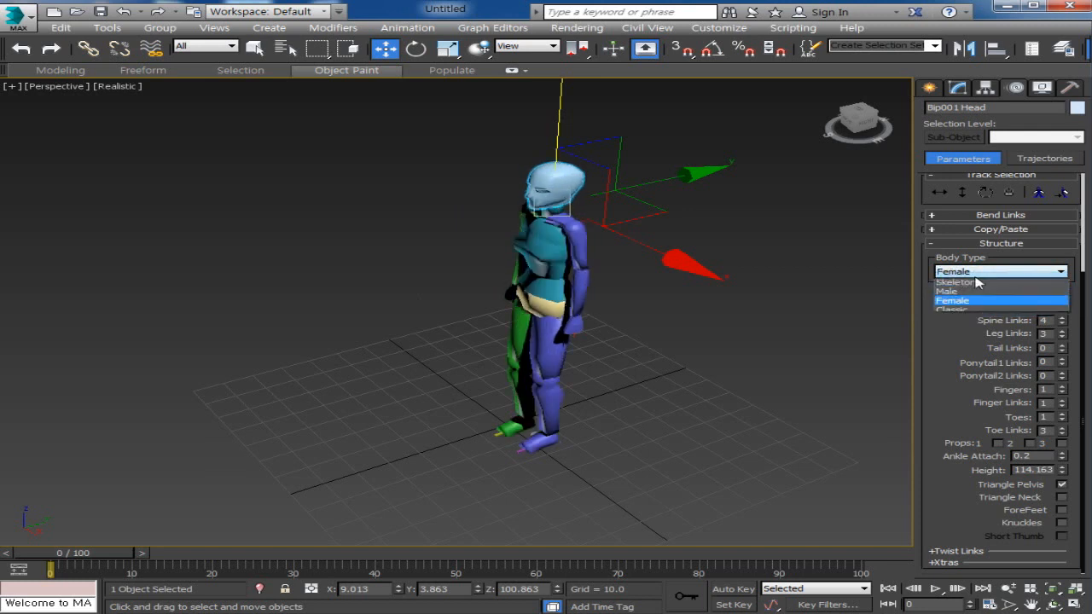
{"action": "left_click", "coordinate": [969, 312]}
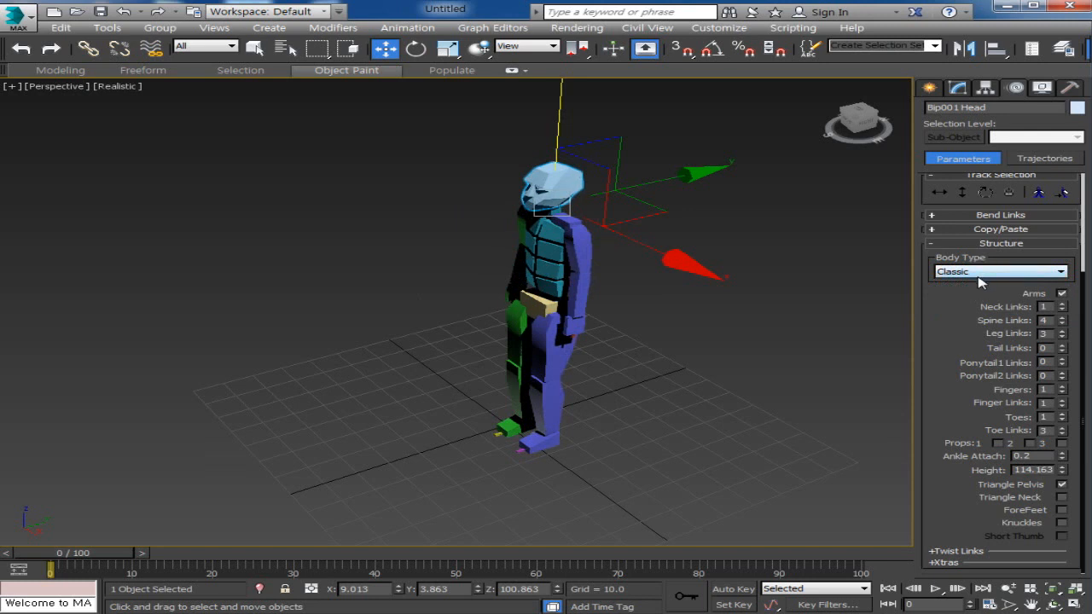
{"action": "left_click", "coordinate": [980, 273]}
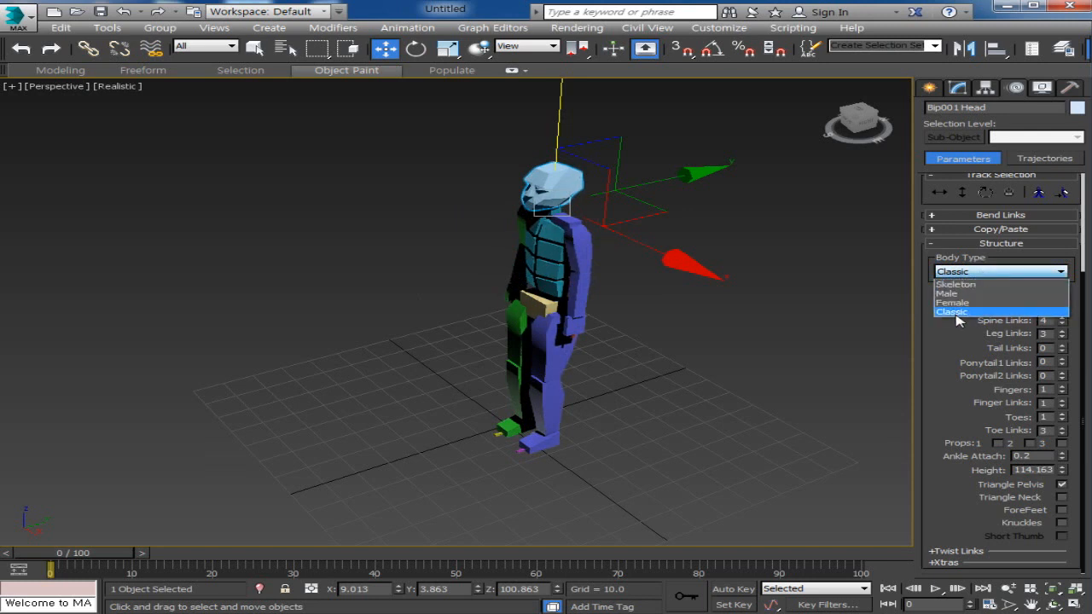
{"action": "left_click", "coordinate": [958, 312]}
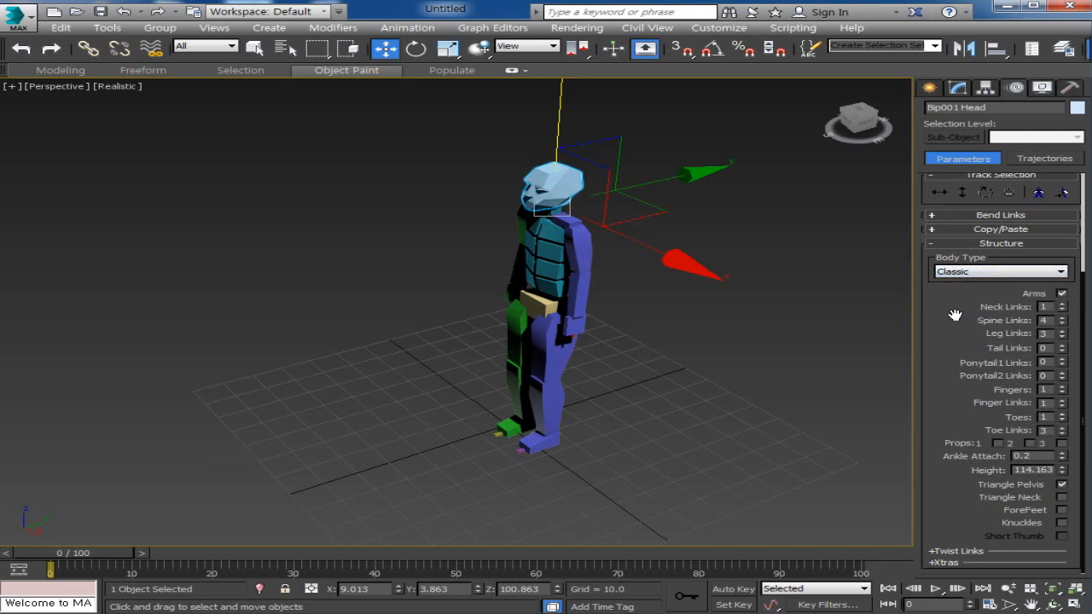
{"action": "left_click", "coordinate": [976, 271]}
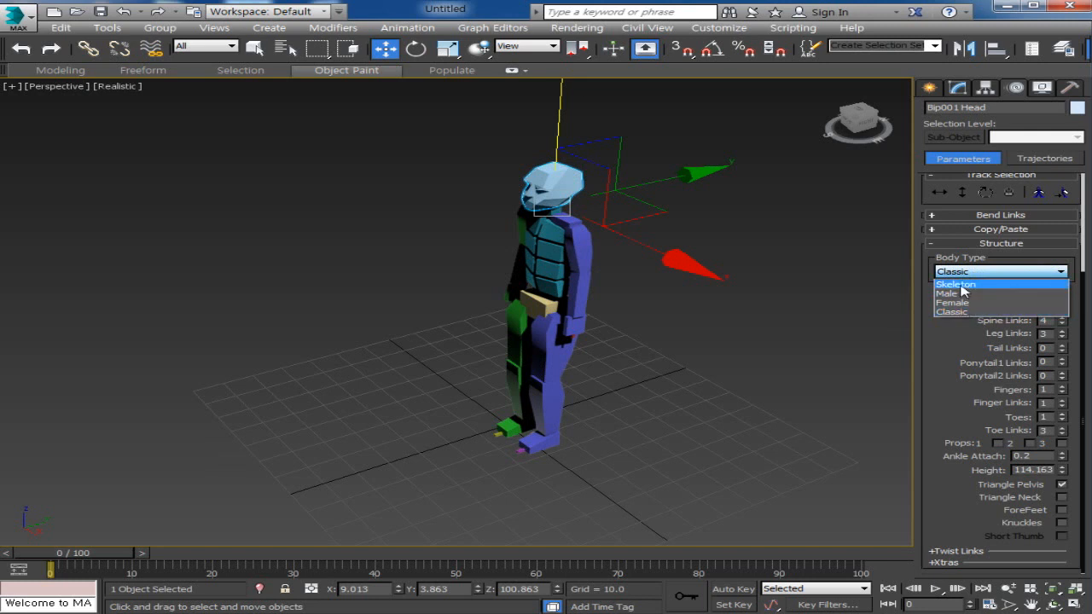
{"action": "left_click", "coordinate": [967, 284]}
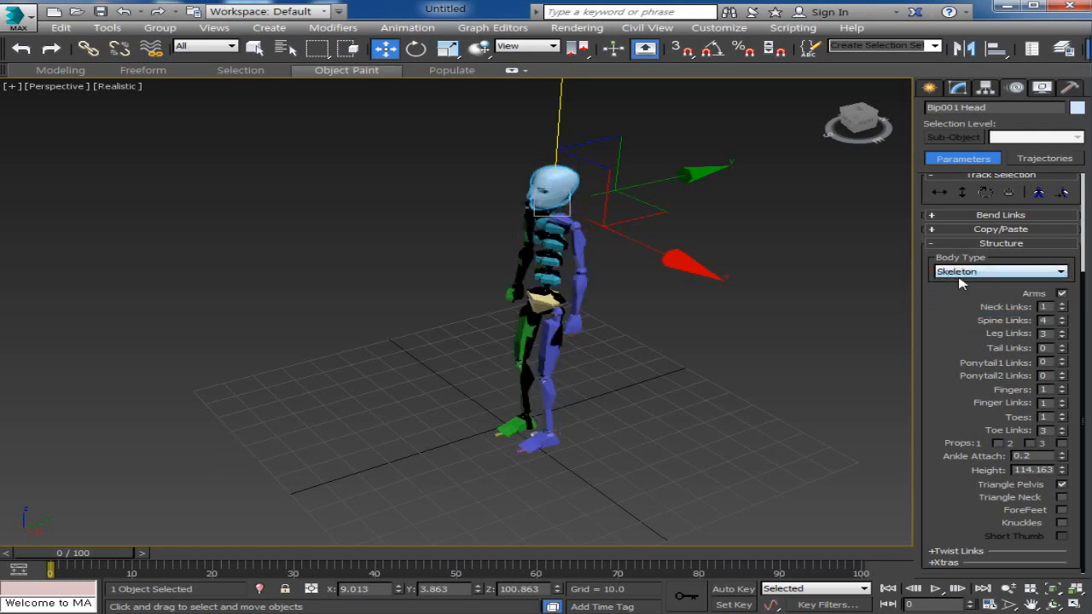
Select the biped's left forearm and activate the Rotate tool for it
{"action": "scroll", "coordinate": [399, 354], "scroll_direction": "up", "scroll_amount": 5}
{"action": "middle_click_drag", "start_coordinate": [688, 316], "coordinate": [363, 468]}
{"action": "left_click", "coordinate": [504, 348]}
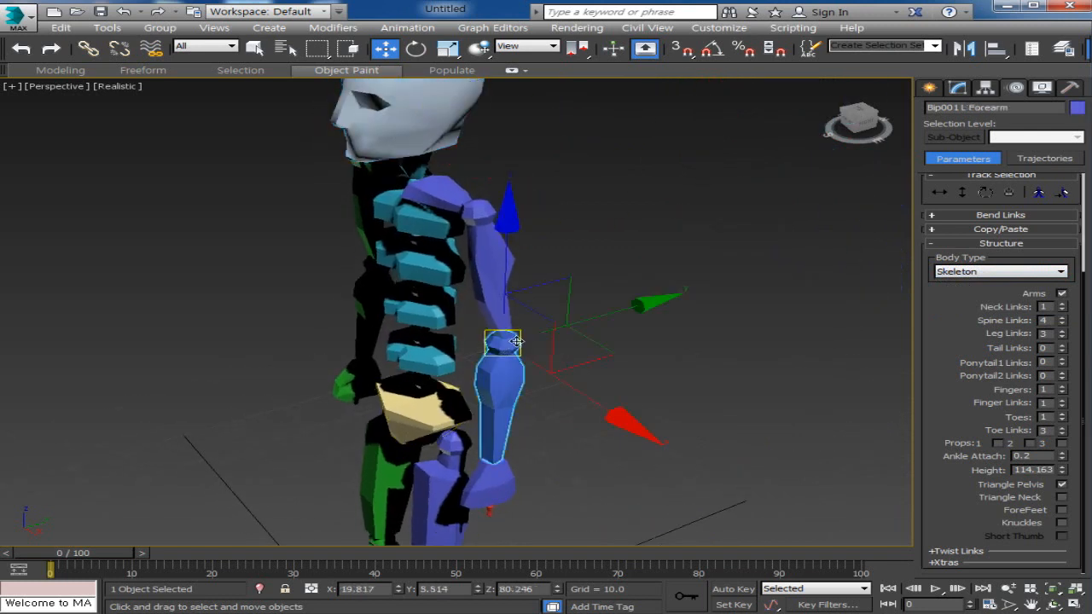
{"action": "right_click", "coordinate": [502, 343]}
{"action": "left_click", "coordinate": [580, 373]}
{"action": "right_click", "coordinate": [553, 356]}
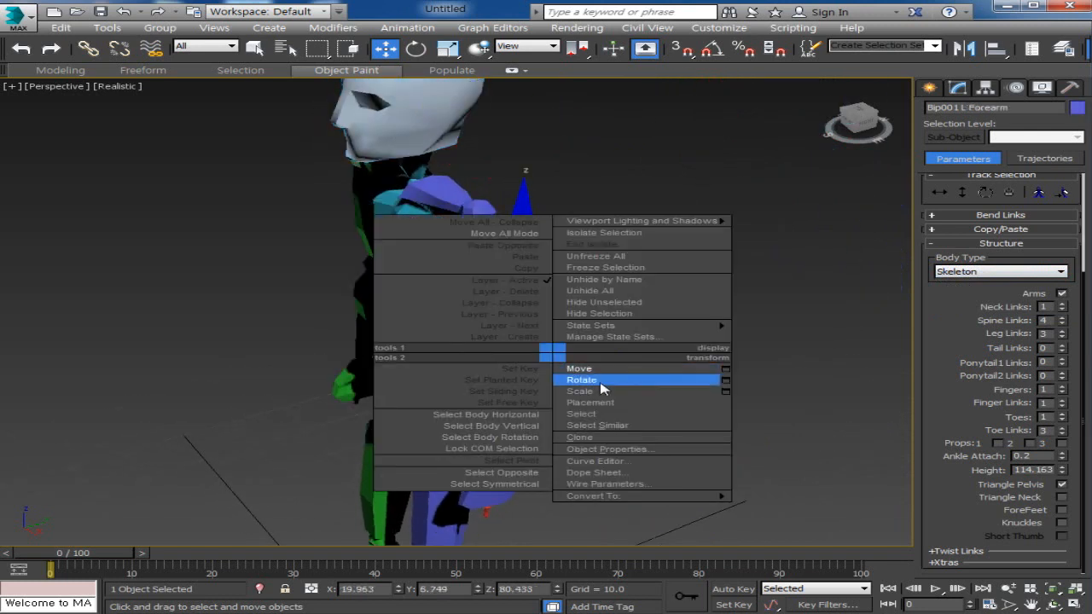
{"action": "left_click", "coordinate": [640, 384]}
{"action": "mouse_move", "coordinate": [554, 403]}
{"action": "left_mouse_down"}
{"action": "mouse_move", "coordinate": [492, 399]}
{"action": "mouse_move", "coordinate": [559, 400]}
{"action": "left_mouse_up"}
Set the biped's body type to Classic and examine the figure from several sides
{"action": "scroll", "coordinate": [584, 449], "scroll_direction": "down", "scroll_amount": 5}
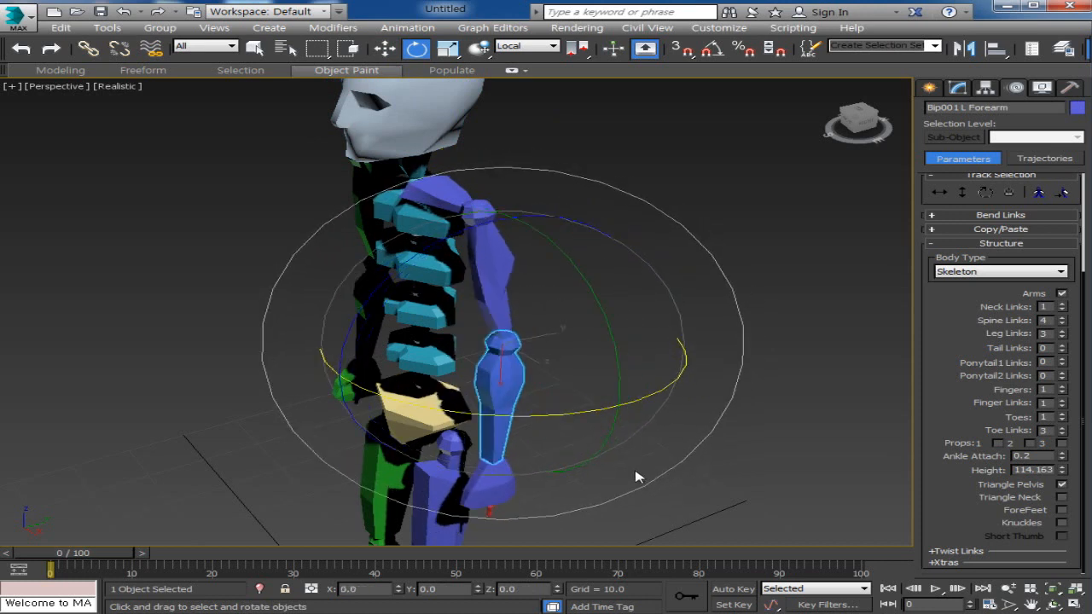
{"action": "middle_click_drag", "start_coordinate": [696, 314], "coordinate": [714, 302], "text": "alt"}
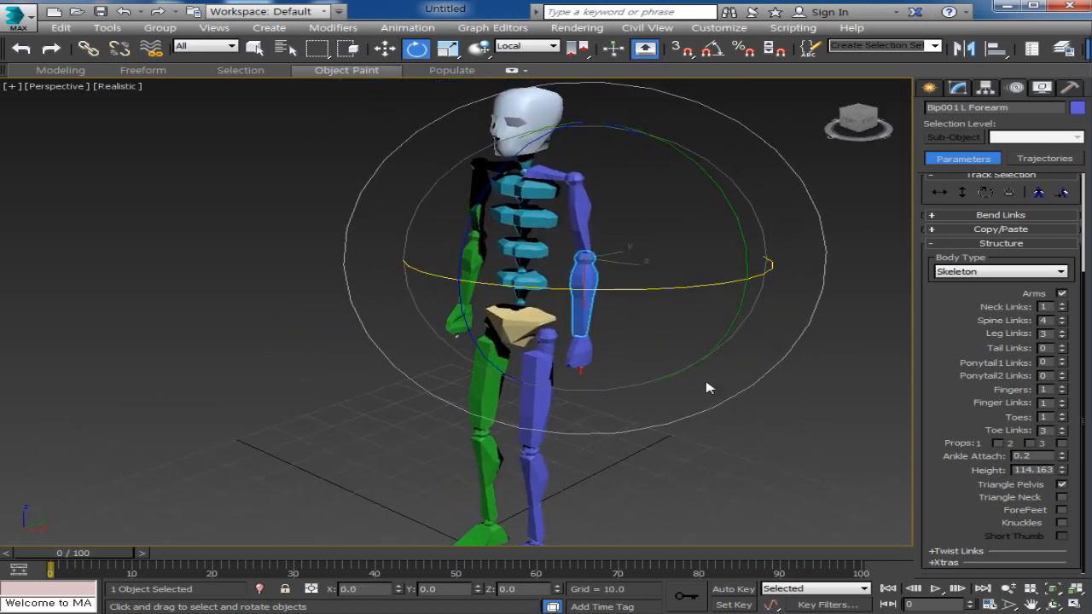
{"action": "scroll", "coordinate": [709, 385], "scroll_direction": "down", "scroll_amount": 3}
{"action": "scroll", "coordinate": [716, 366], "scroll_direction": "up", "scroll_amount": 3}
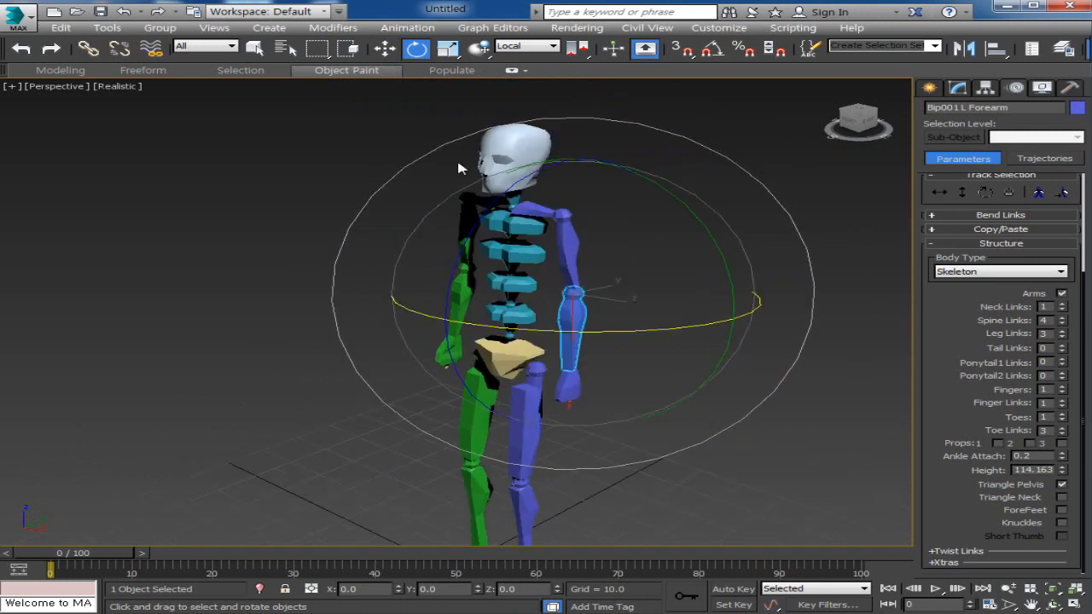
{"action": "middle_click_drag", "start_coordinate": [645, 430], "coordinate": [632, 365]}
{"action": "scroll", "coordinate": [646, 353], "scroll_direction": "down", "scroll_amount": 3}
{"action": "scroll", "coordinate": [648, 346], "scroll_direction": "up", "scroll_amount": 3}
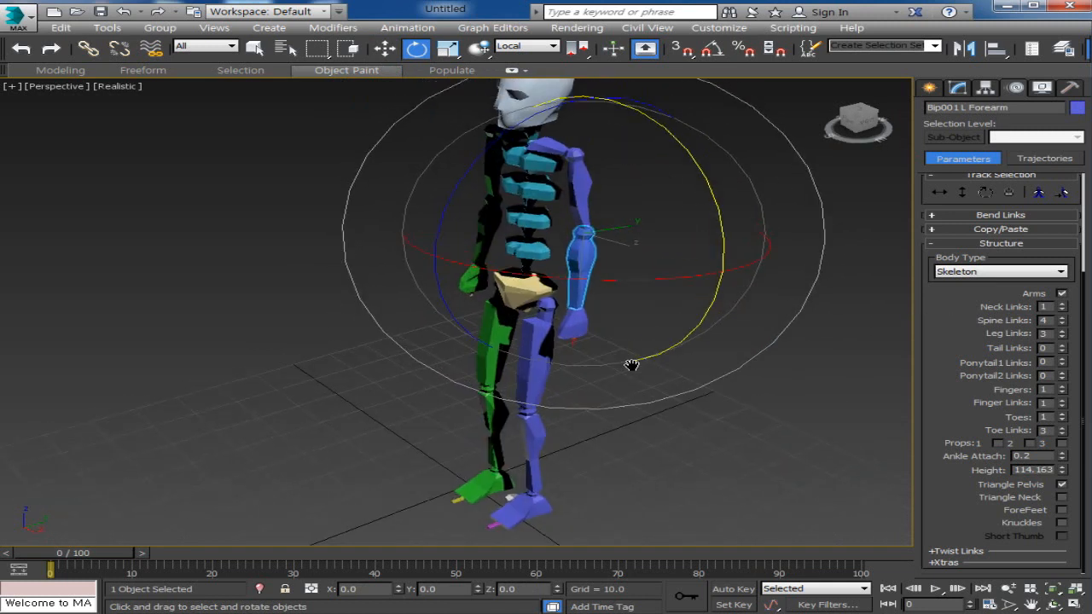
{"action": "left_click", "coordinate": [979, 271]}
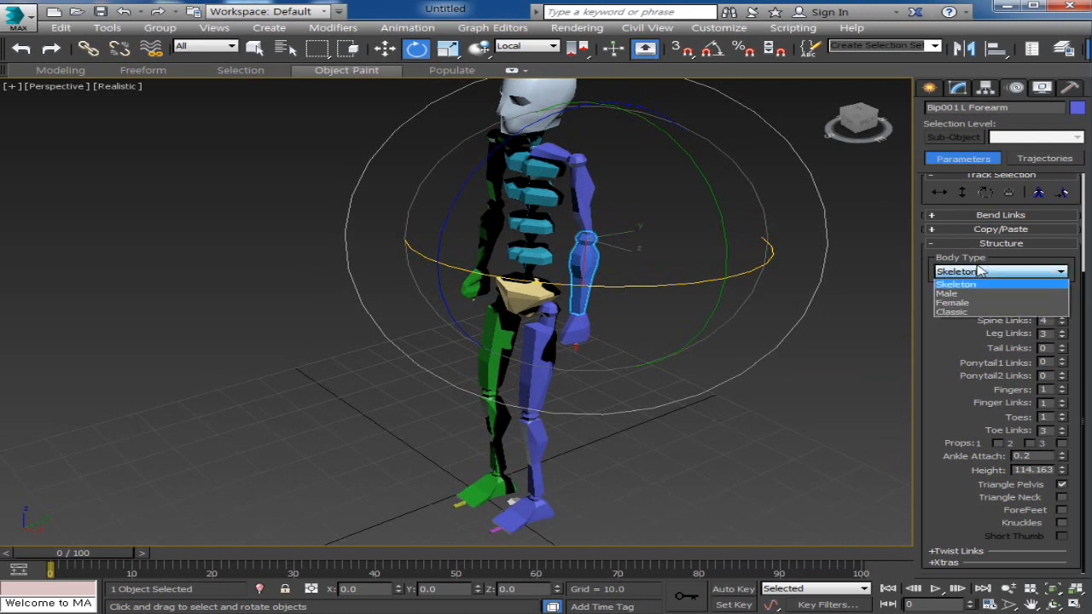
{"action": "left_click", "coordinate": [978, 312]}
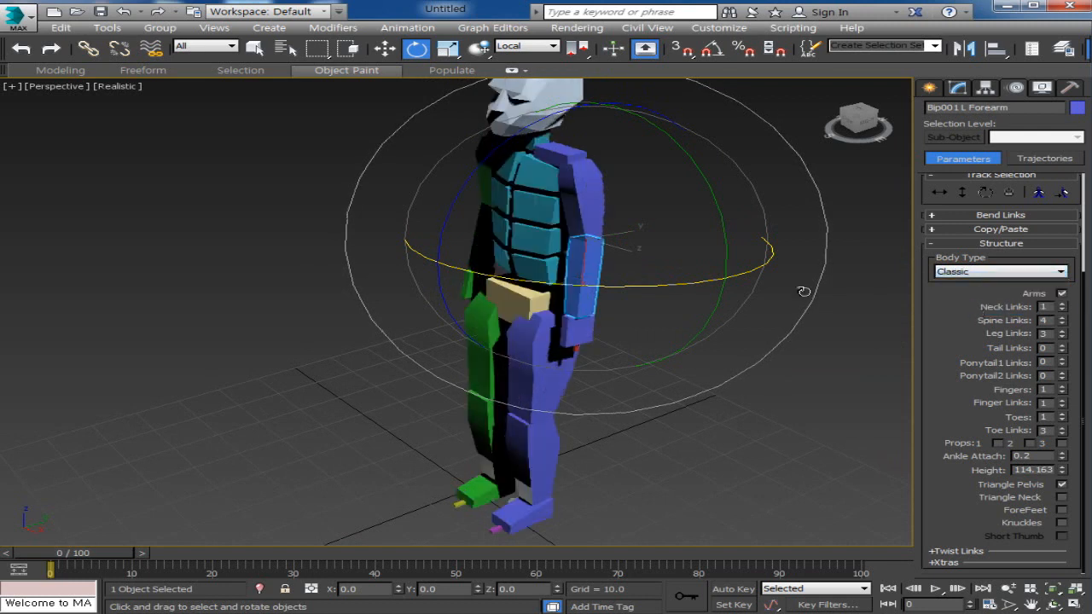
{"action": "middle_click_drag", "start_coordinate": [523, 501], "coordinate": [713, 480], "text": "alt"}
{"action": "scroll", "coordinate": [709, 418], "scroll_direction": "up", "scroll_amount": 4}
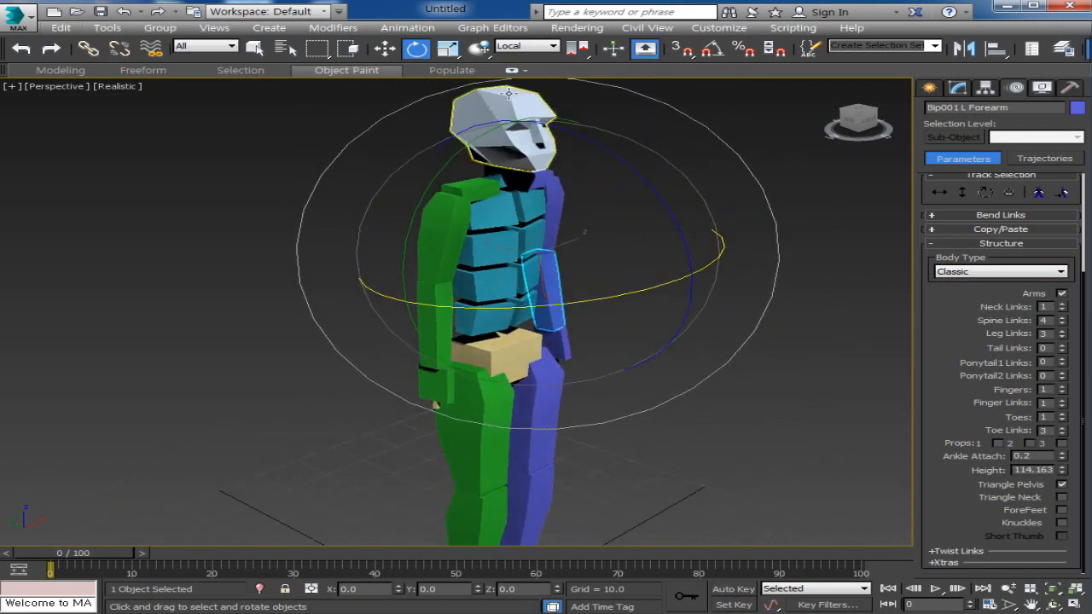
{"action": "scroll", "coordinate": [739, 425], "scroll_direction": "down", "scroll_amount": 3}
{"action": "middle_click_drag", "start_coordinate": [738, 425], "coordinate": [546, 399], "text": "alt"}
{"action": "scroll", "coordinate": [597, 391], "scroll_direction": "up", "scroll_amount": 5}
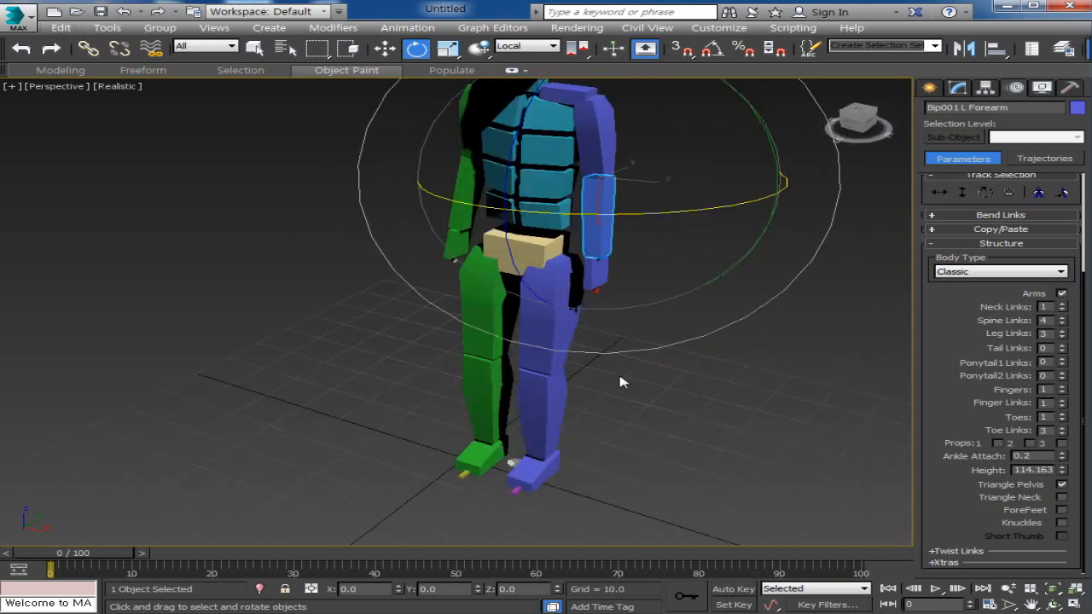
{"action": "middle_click_drag", "start_coordinate": [644, 448], "coordinate": [636, 491], "text": "alt"}
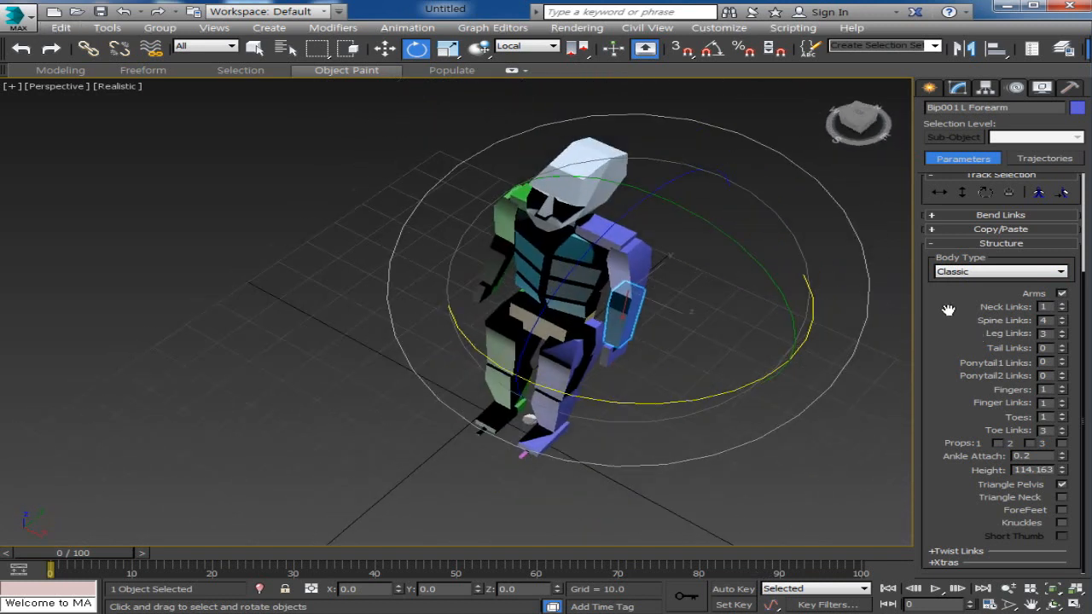
Set the body type back to Skeleton and view the whole figure from a raised angle
{"action": "left_click", "coordinate": [968, 273]}
{"action": "left_click", "coordinate": [963, 286]}
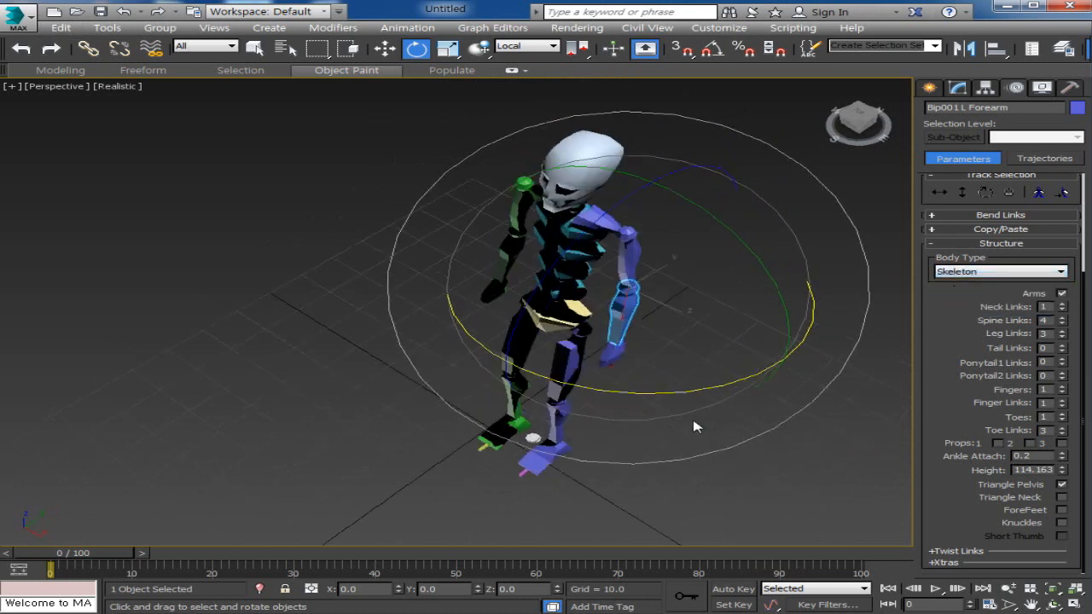
{"action": "middle_click_drag", "start_coordinate": [694, 426], "coordinate": [709, 373], "text": "alt"}
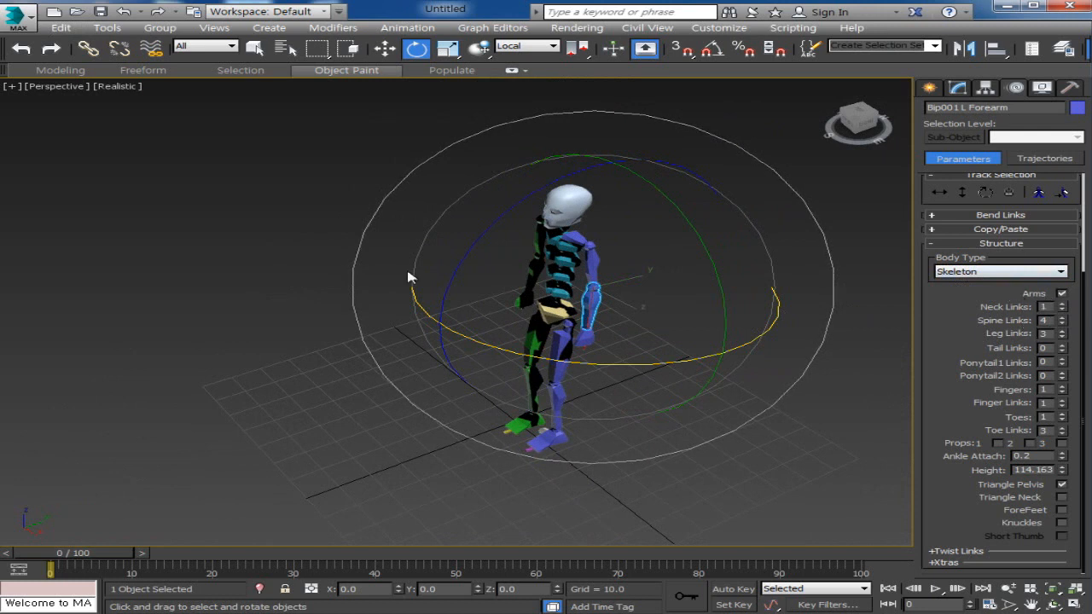
{"action": "scroll", "coordinate": [458, 258], "scroll_direction": "up", "scroll_amount": 3}
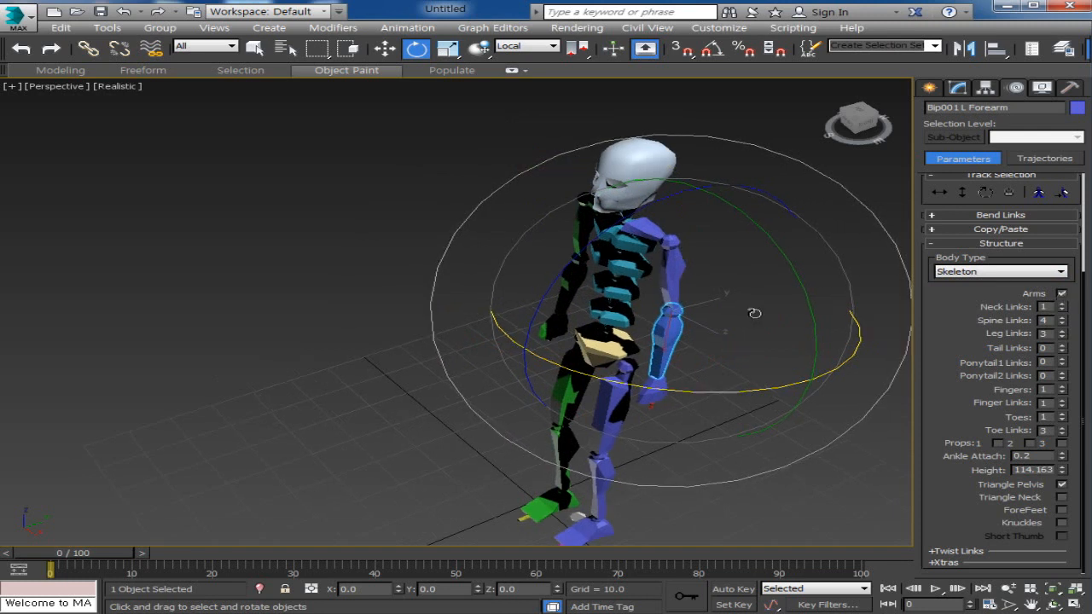
Activate the Scale tool, select the biped's head, and try scaling it in the Local coordinate system
{"action": "left_click_drag", "start_coordinate": [975, 359], "coordinate": [974, 472]}
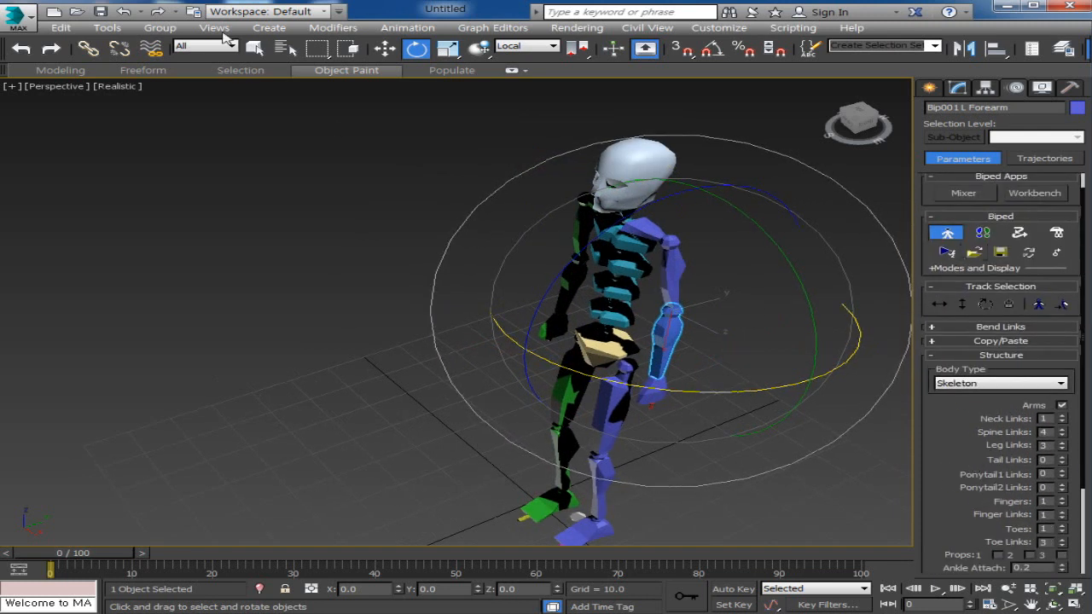
{"action": "left_click", "coordinate": [447, 49]}
{"action": "left_click", "coordinate": [620, 183]}
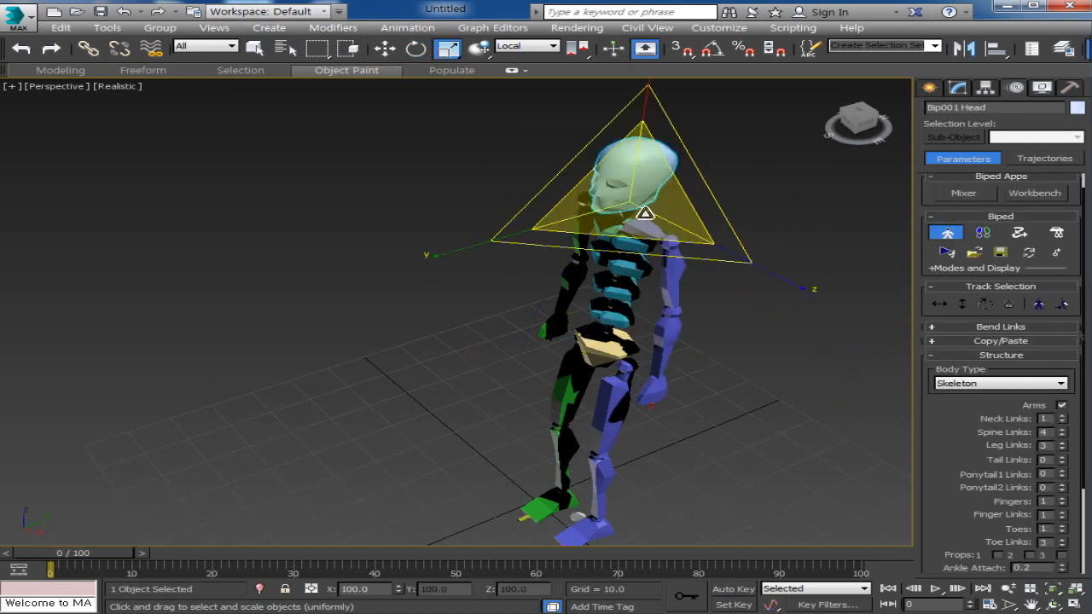
{"action": "left_click_drag", "start_coordinate": [646, 213], "coordinate": [680, 210]}
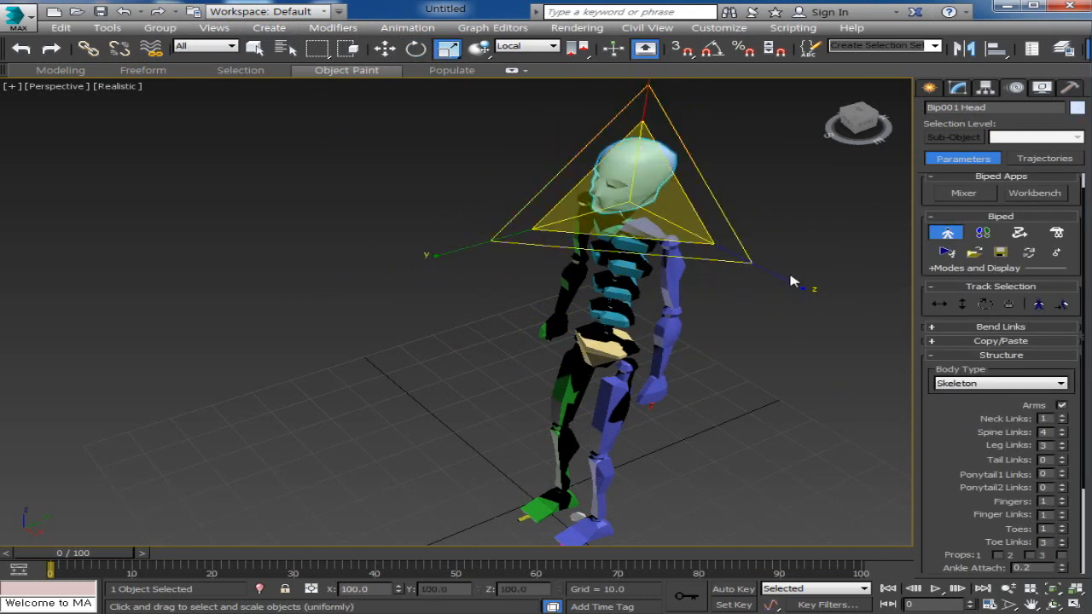
{"action": "left_click_drag", "start_coordinate": [792, 282], "coordinate": [793, 288]}
Switch the reference coordinate system to View and scale the head along the X axis
{"action": "left_click", "coordinate": [522, 46]}
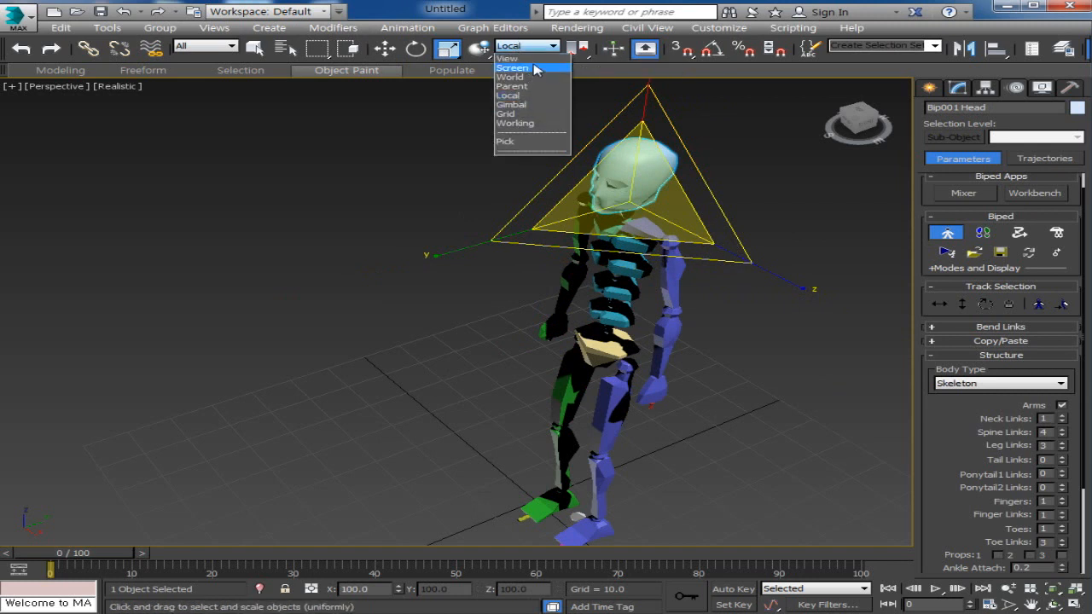
{"action": "left_click", "coordinate": [510, 58]}
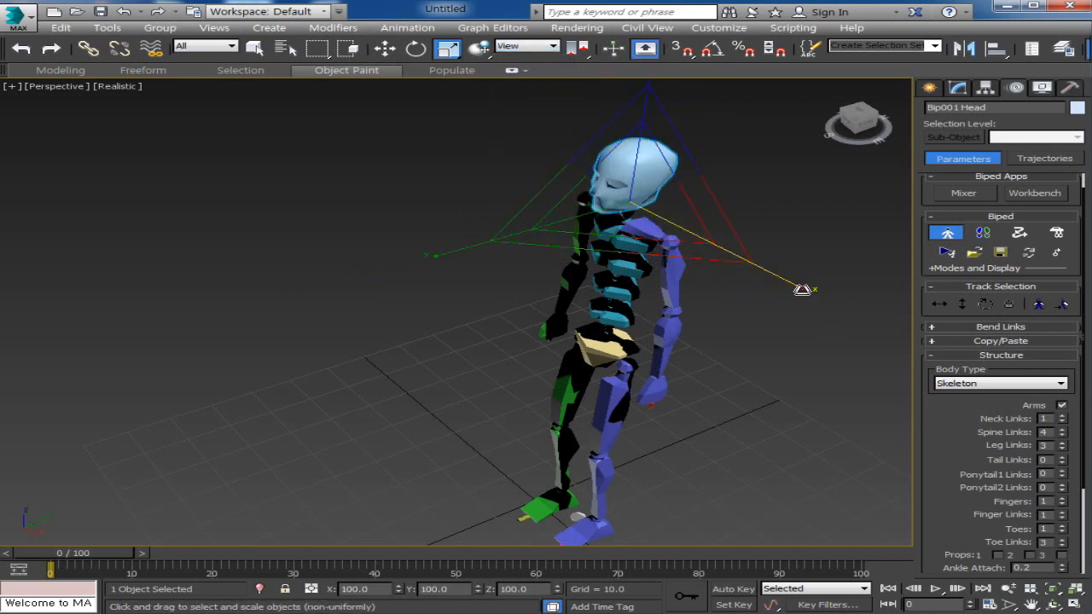
{"action": "left_click_drag", "start_coordinate": [802, 290], "coordinate": [767, 268]}
Switch the reference coordinate system to Local and scale the head slightly along its Y axis
{"action": "left_click", "coordinate": [522, 46]}
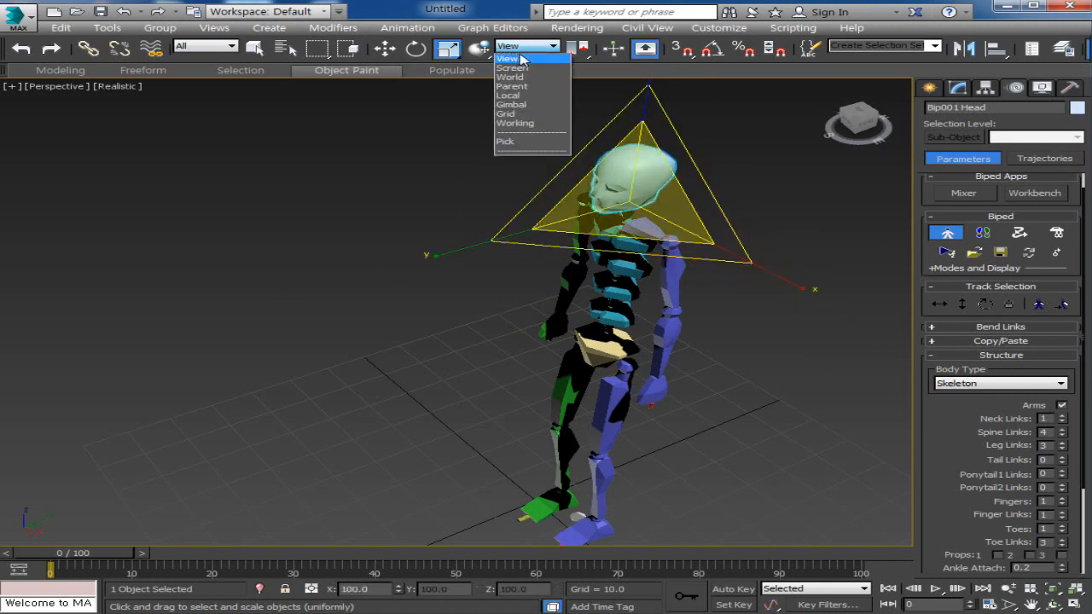
{"action": "left_click", "coordinate": [508, 94]}
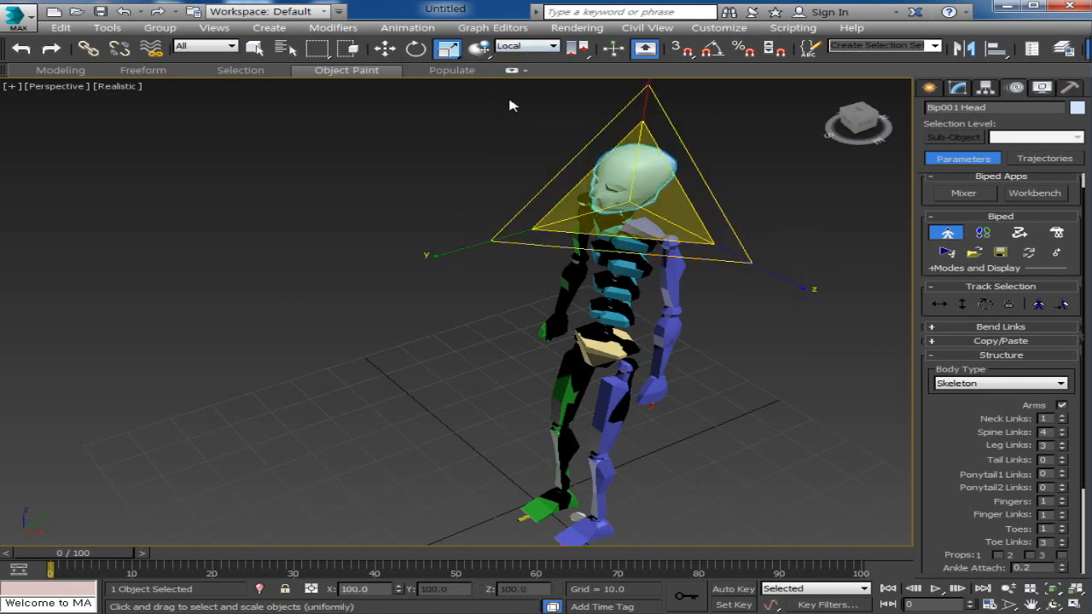
{"action": "mouse_move", "coordinate": [446, 256]}
{"action": "left_mouse_down"}
{"action": "mouse_move", "coordinate": [431, 253]}
{"action": "mouse_move", "coordinate": [457, 247]}
{"action": "left_mouse_up"}
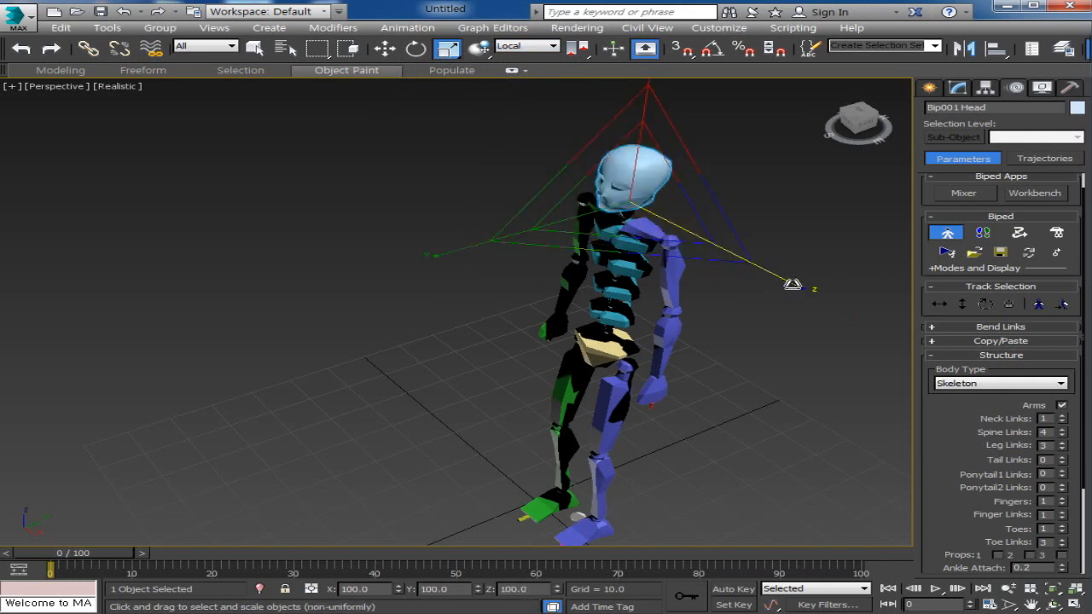
Turn the biped's Arms off in the structure settings to preview the figure without them, and turn them back on
{"action": "middle_click_drag", "start_coordinate": [762, 392], "coordinate": [713, 419], "text": "alt"}
{"action": "scroll", "coordinate": [702, 436], "scroll_direction": "up", "scroll_amount": 3}
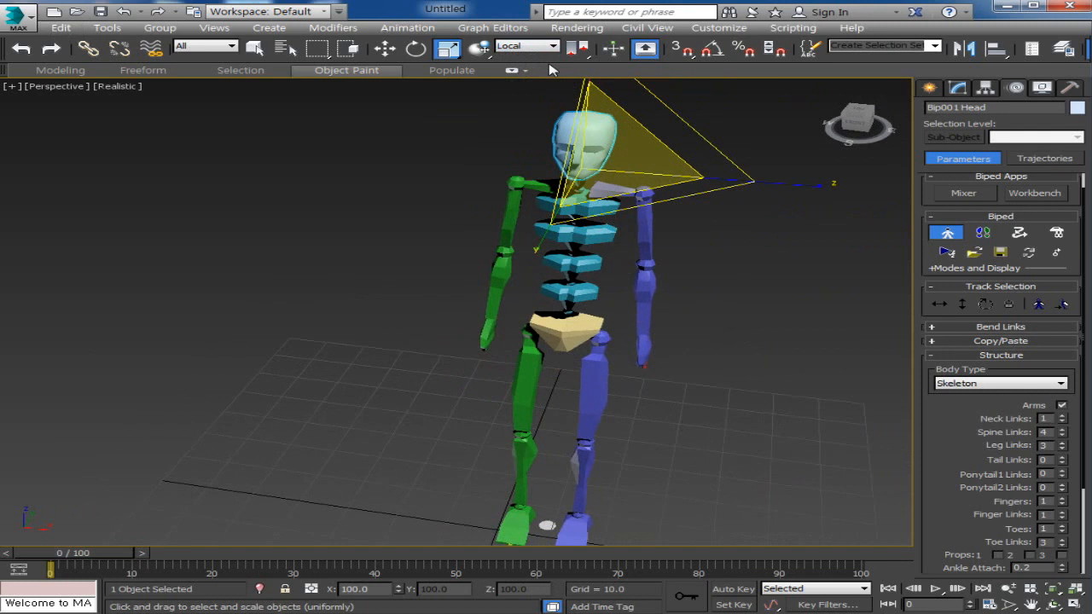
{"action": "left_click_drag", "start_coordinate": [955, 439], "coordinate": [959, 335]}
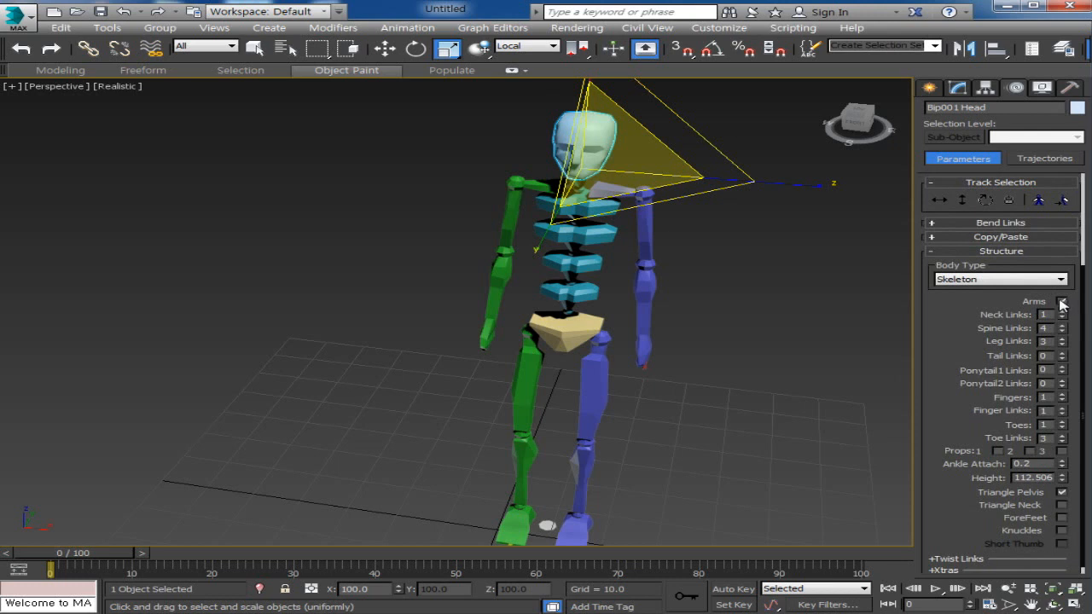
{"action": "left_click", "coordinate": [1061, 302]}
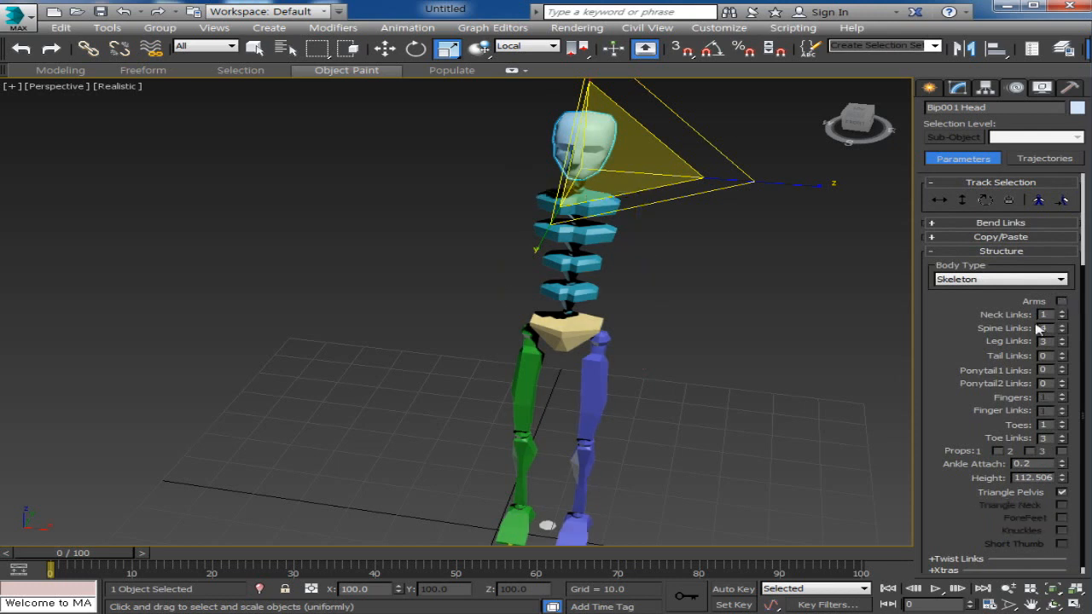
{"action": "middle_click_drag", "start_coordinate": [646, 530], "coordinate": [608, 436]}
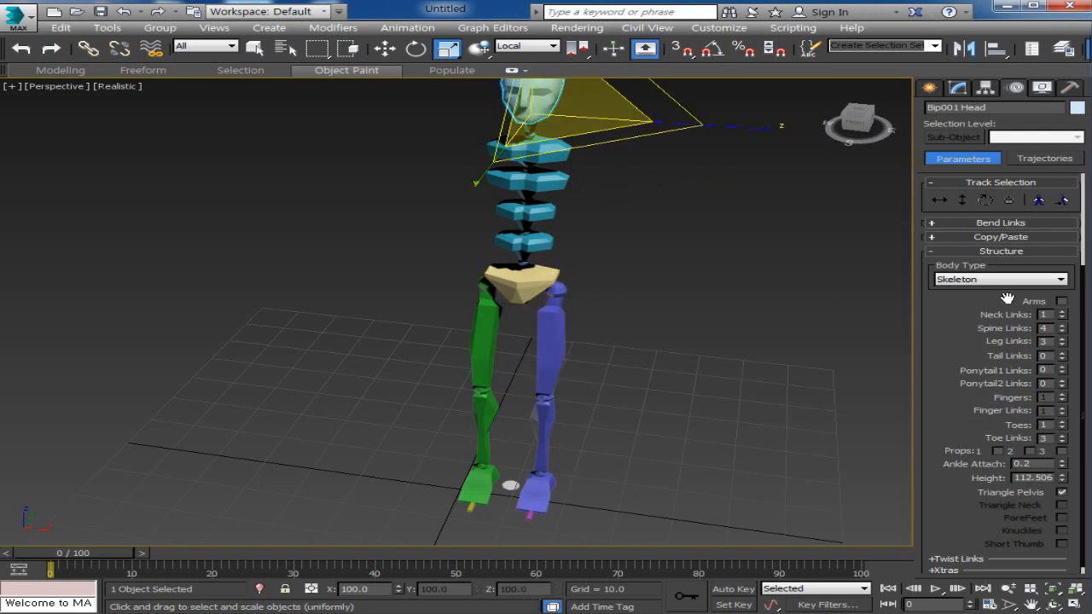
{"action": "left_click", "coordinate": [1061, 302]}
Activate the Rotate tool, select the neck, and rotate it slightly about its local Z axis
{"action": "middle_click_drag", "start_coordinate": [458, 266], "coordinate": [697, 334]}
{"action": "scroll", "coordinate": [436, 473], "scroll_direction": "up", "scroll_amount": 5}
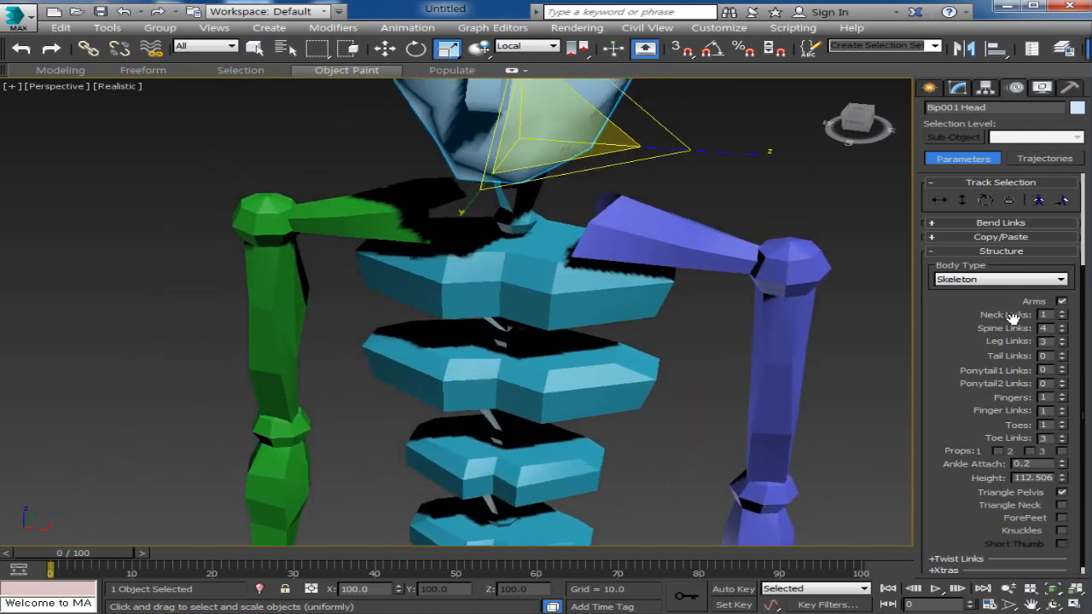
{"action": "middle_click_drag", "start_coordinate": [775, 353], "coordinate": [688, 314]}
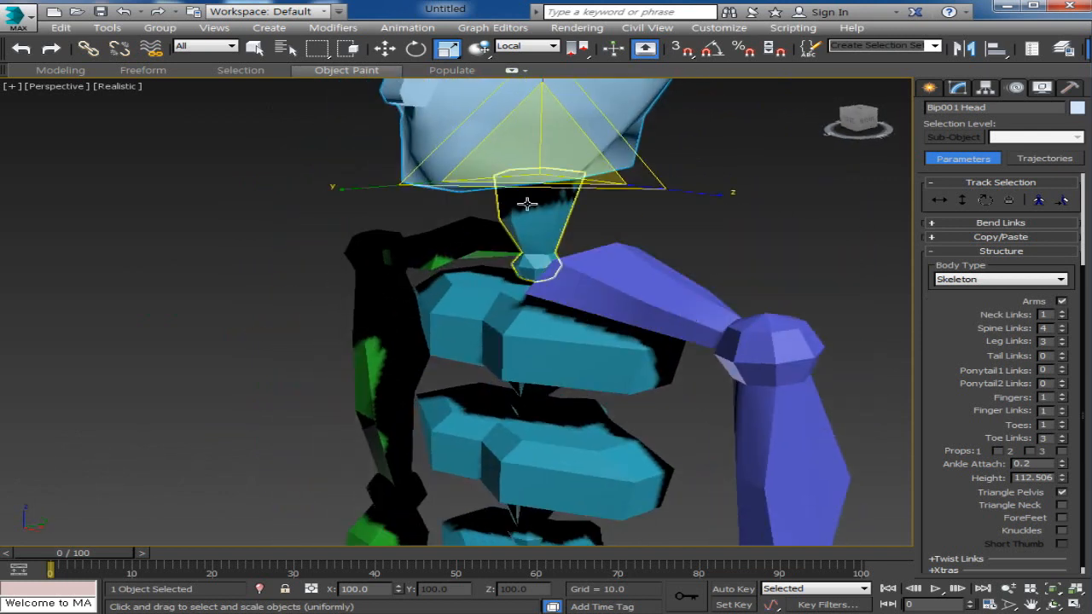
{"action": "left_click", "coordinate": [416, 49]}
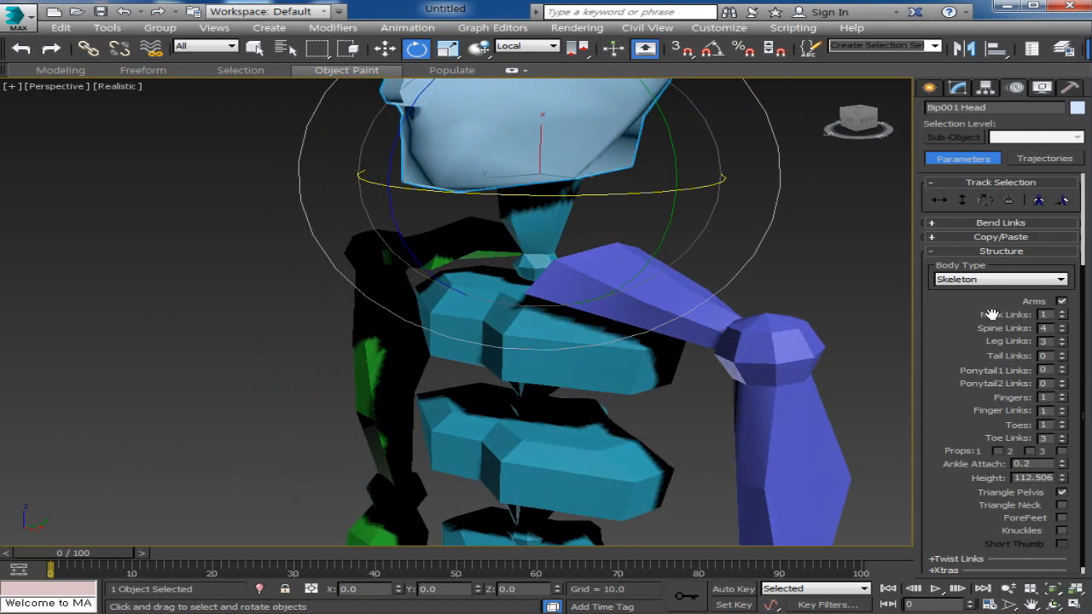
{"action": "left_click", "coordinate": [541, 234]}
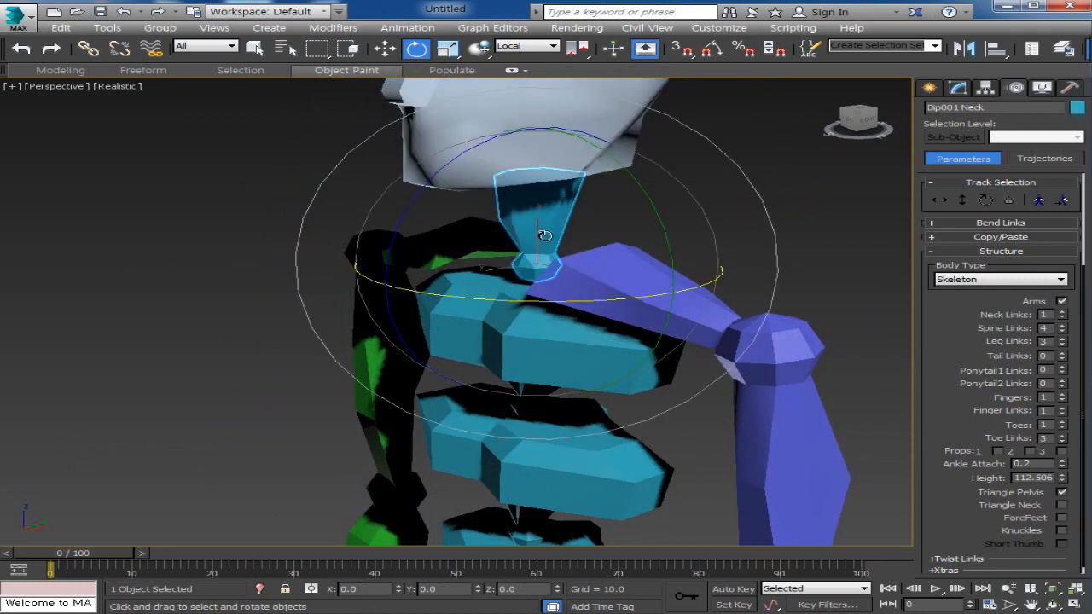
{"action": "left_click_drag", "start_coordinate": [401, 212], "coordinate": [458, 224]}
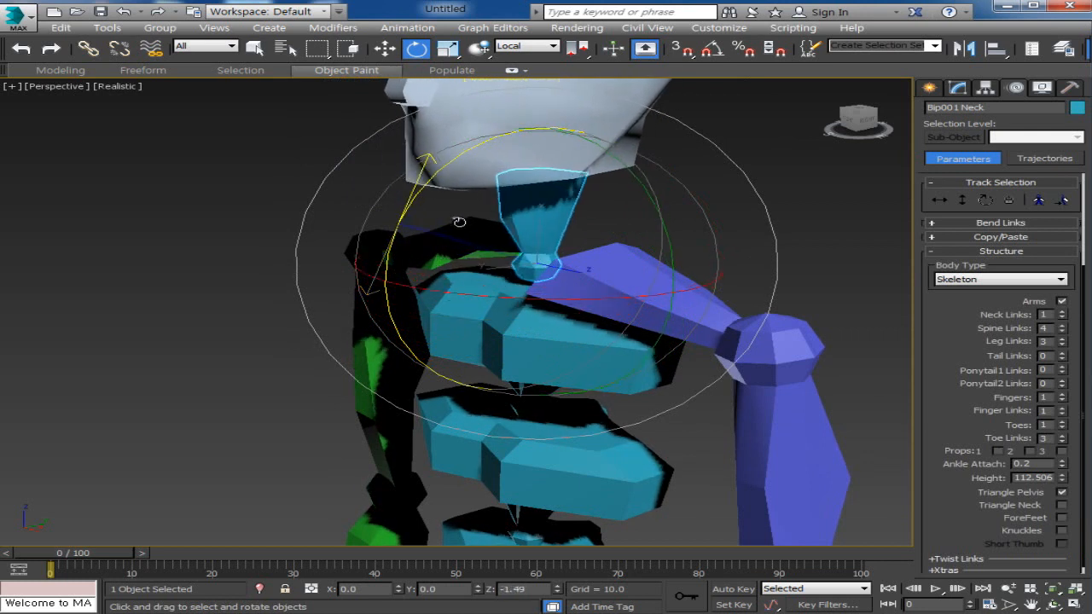
Set the biped's number of neck links to 5
{"action": "left_click", "coordinate": [1063, 313]}
{"action": "left_click", "coordinate": [1064, 313]}
{"action": "left_click", "coordinate": [1064, 313]}
{"action": "left_click", "coordinate": [1062, 314]}
{"action": "scroll", "coordinate": [358, 470], "scroll_direction": "down", "scroll_amount": 3}
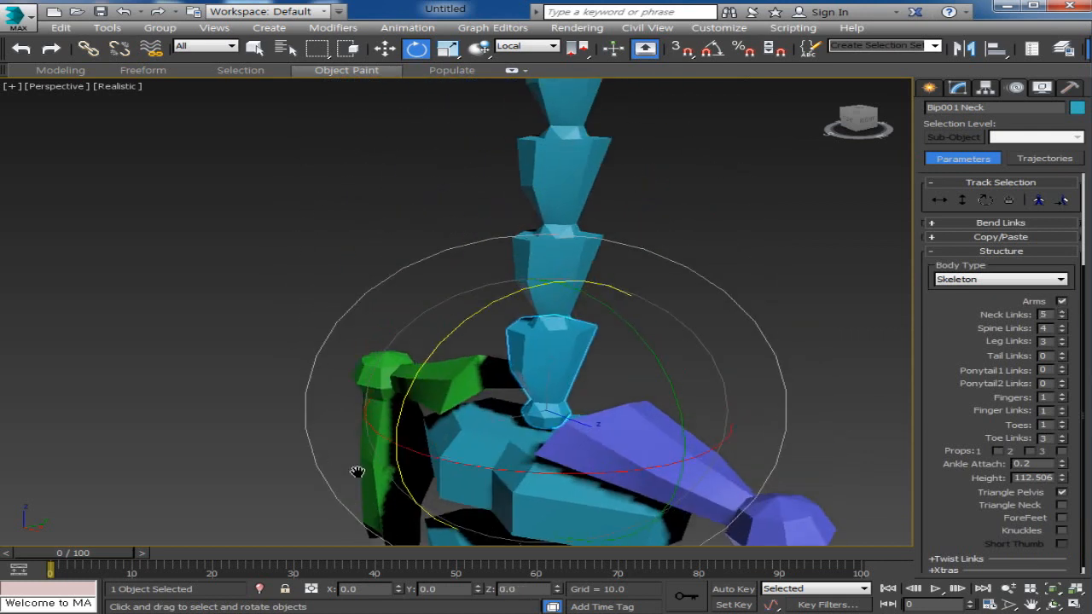
Select the third neck link from the base and rotate it slightly about its local Z axis
{"action": "left_click", "coordinate": [778, 380]}
{"action": "left_click", "coordinate": [484, 375]}
{"action": "left_click", "coordinate": [492, 318]}
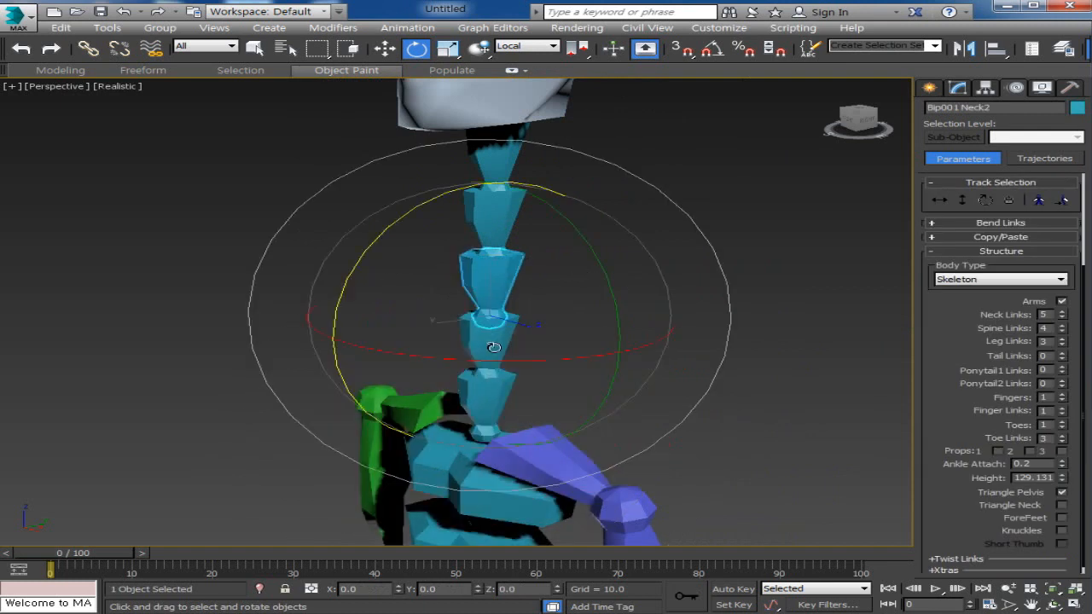
{"action": "left_click_drag", "start_coordinate": [333, 296], "coordinate": [441, 293]}
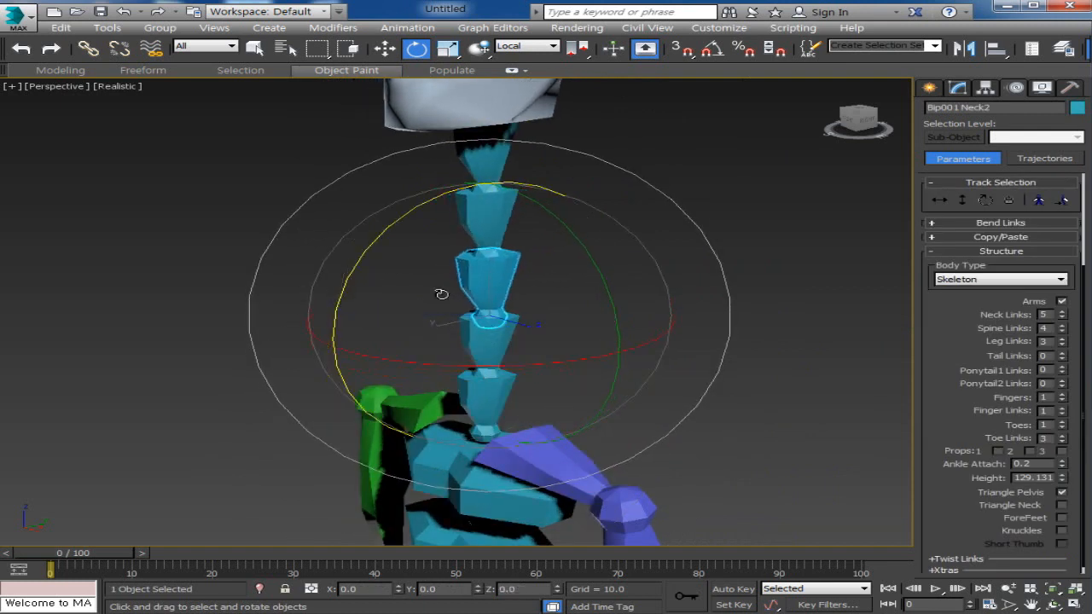
{"action": "left_click_drag", "start_coordinate": [360, 258], "coordinate": [385, 268]}
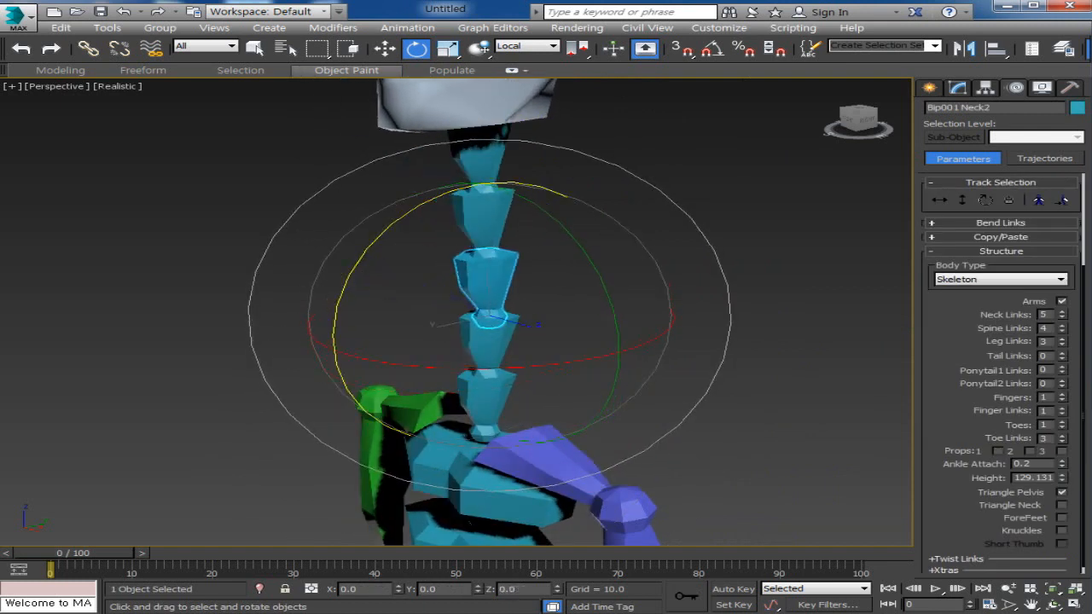
Set the biped's number of neck links to 2
{"action": "left_click", "coordinate": [1062, 318]}
{"action": "left_click", "coordinate": [1062, 318]}
{"action": "left_click", "coordinate": [1062, 318]}
{"action": "scroll", "coordinate": [486, 348], "scroll_direction": "up", "scroll_amount": 2}
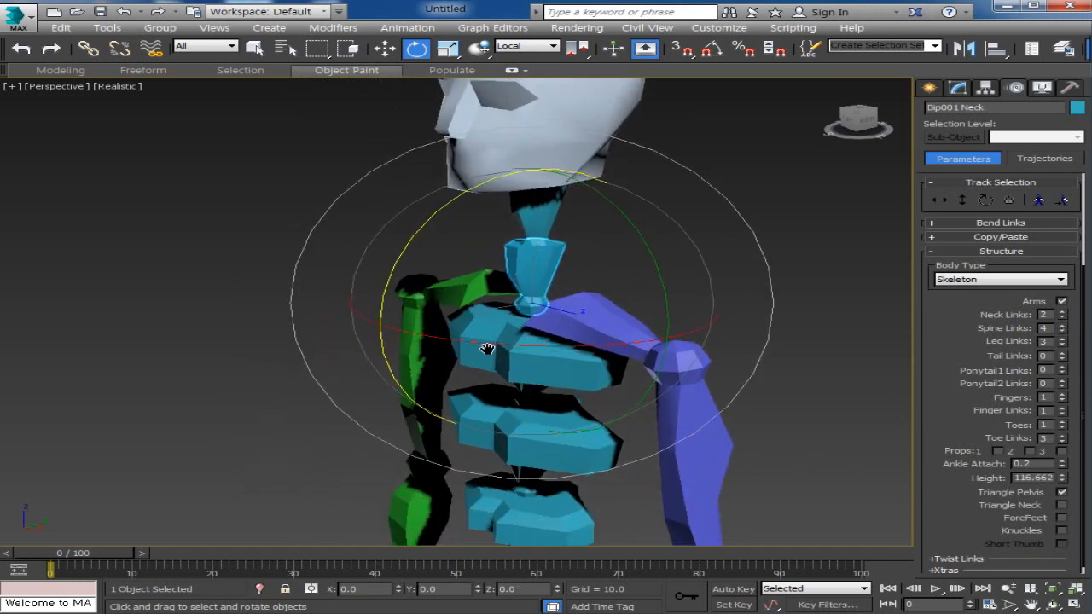
Scale both neck links non-uniformly, shortening them along their local X axis and widening them slightly across
{"action": "left_click", "coordinate": [447, 48]}
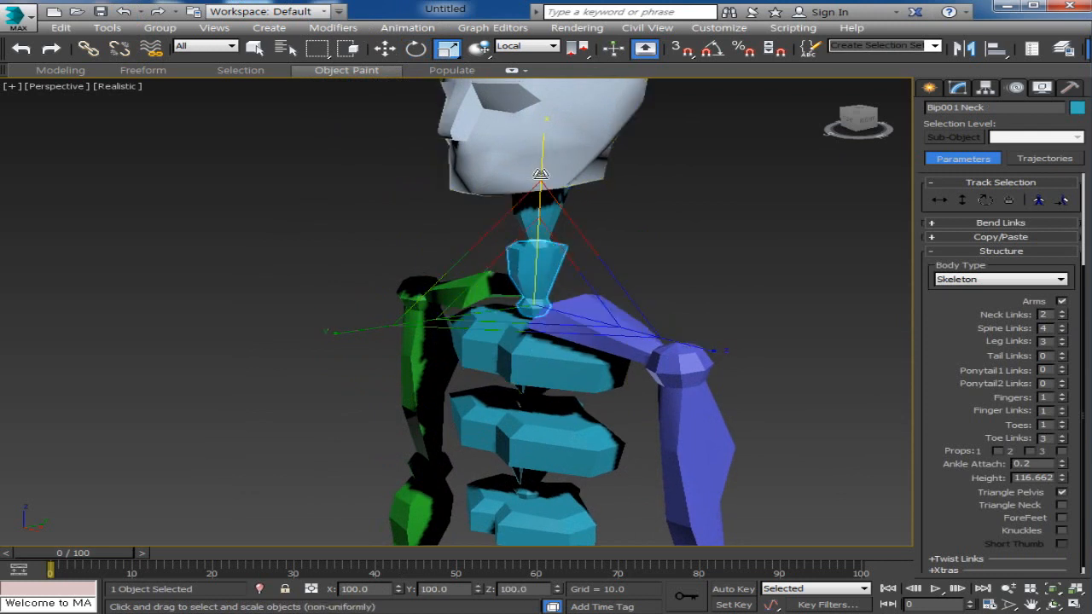
{"action": "left_click_drag", "start_coordinate": [542, 162], "coordinate": [549, 261]}
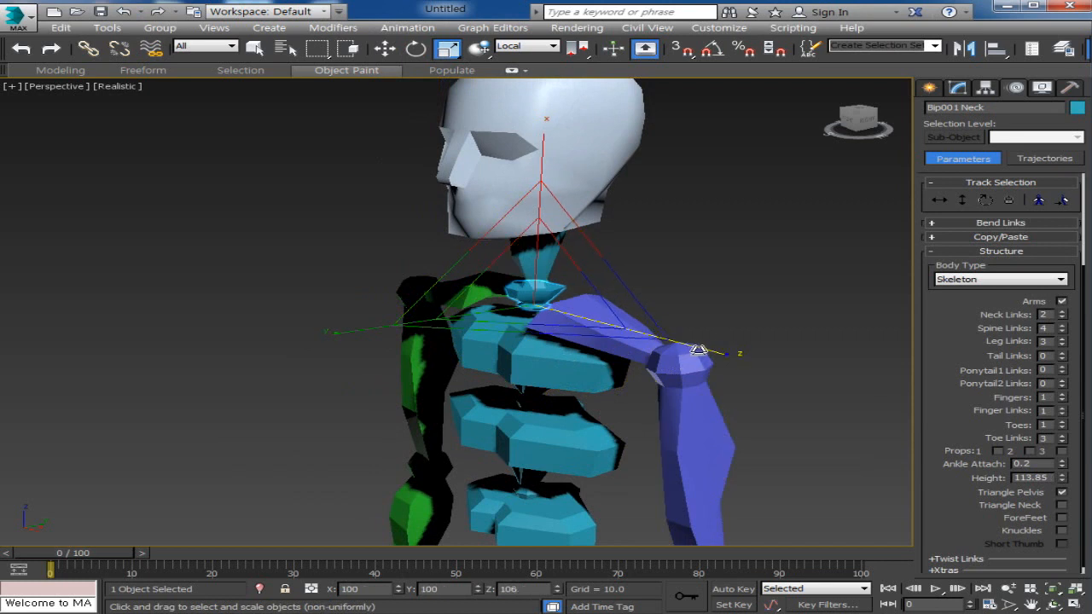
{"action": "left_click", "coordinate": [536, 244]}
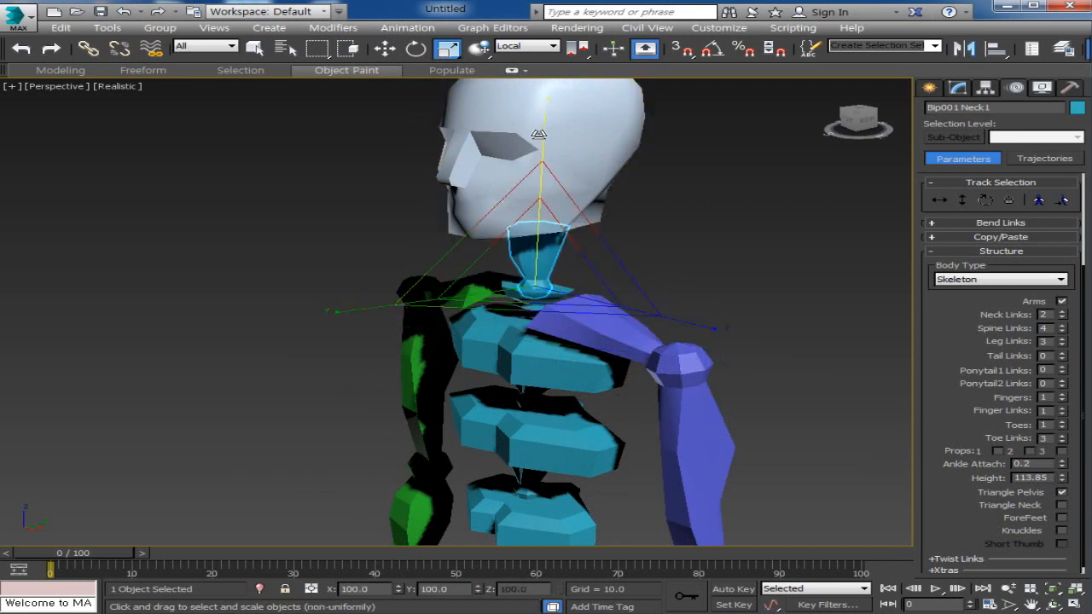
{"action": "mouse_move", "coordinate": [541, 138]}
{"action": "left_mouse_down"}
{"action": "mouse_move", "coordinate": [542, 173]}
{"action": "mouse_move", "coordinate": [548, 157]}
{"action": "left_mouse_up"}
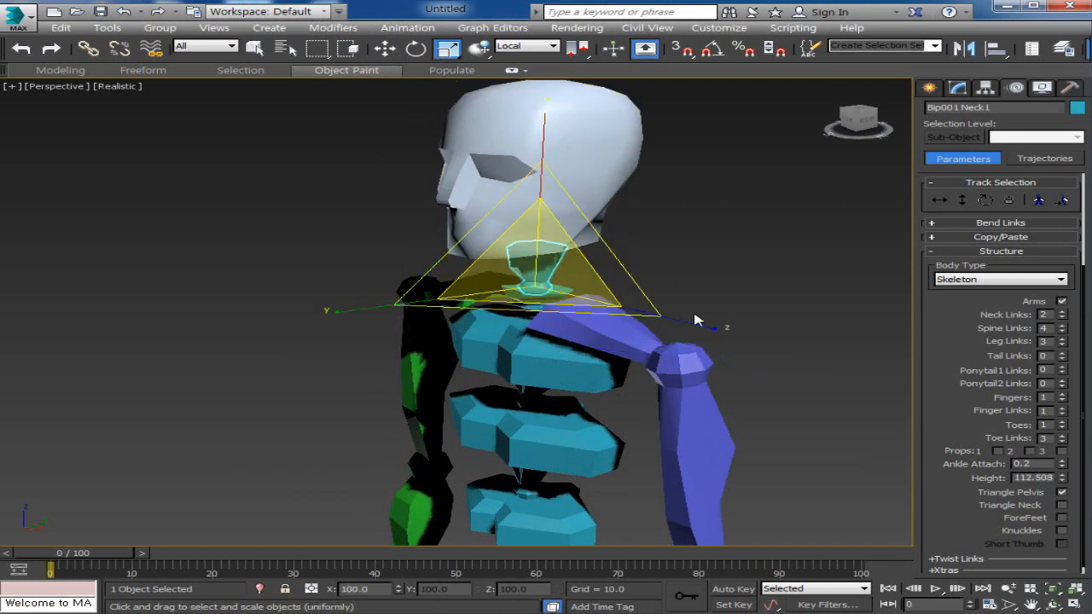
{"action": "left_click_drag", "start_coordinate": [689, 323], "coordinate": [700, 325]}
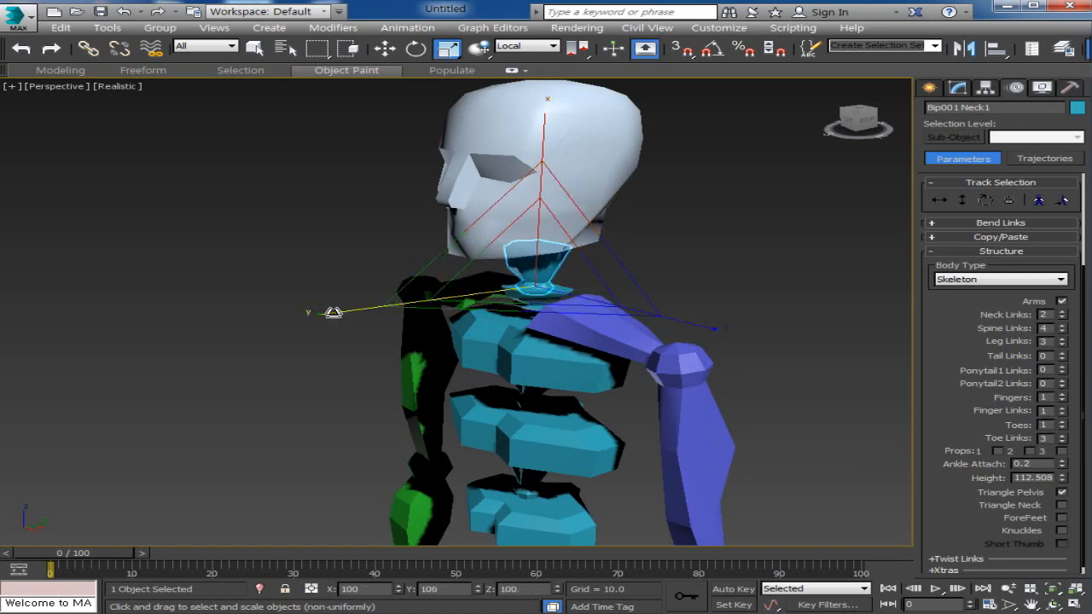
Select the spine link below the topmost one and set the biped's number of spine links to 2
{"action": "middle_click_drag", "start_coordinate": [747, 487], "coordinate": [755, 399]}
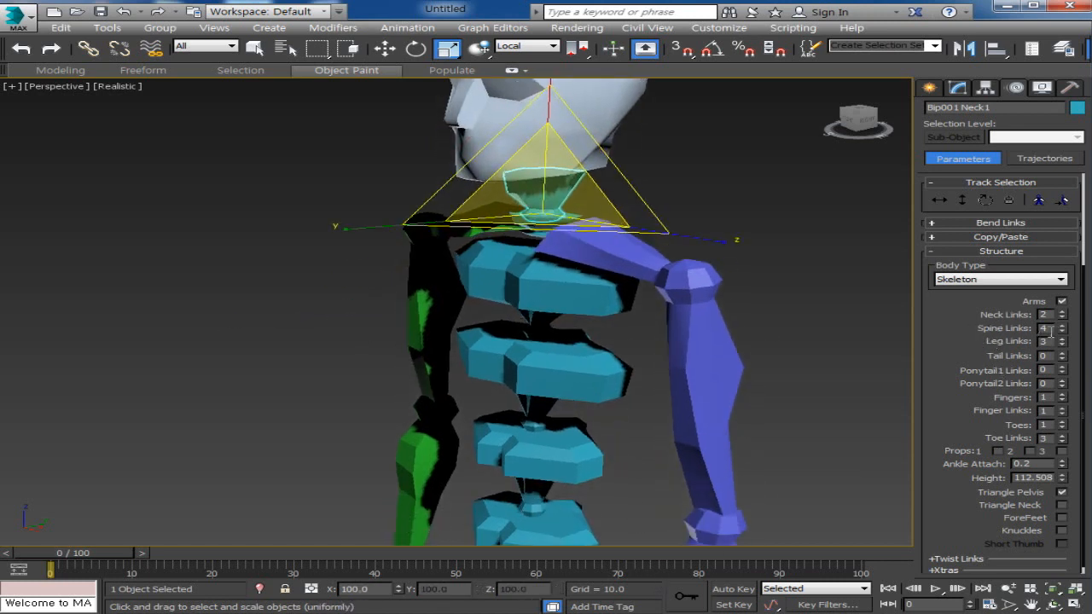
{"action": "middle_click_drag", "start_coordinate": [635, 352], "coordinate": [671, 237]}
{"action": "scroll", "coordinate": [670, 237], "scroll_direction": "down", "scroll_amount": 2}
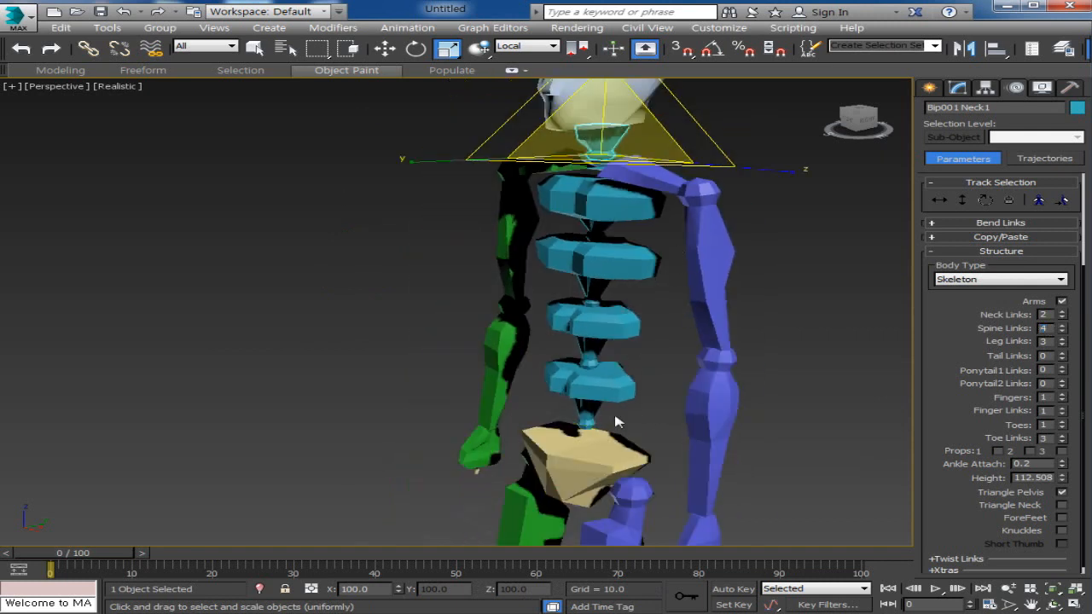
{"action": "left_click", "coordinate": [620, 375]}
{"action": "left_click", "coordinate": [618, 258]}
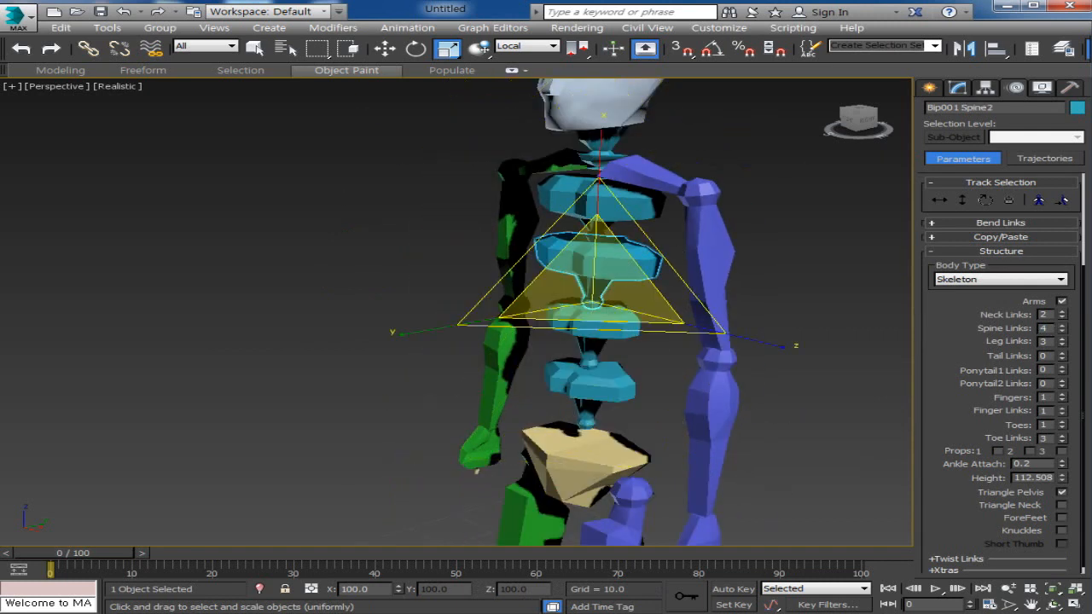
{"action": "middle_click_drag", "start_coordinate": [612, 410], "coordinate": [887, 401], "text": "alt"}
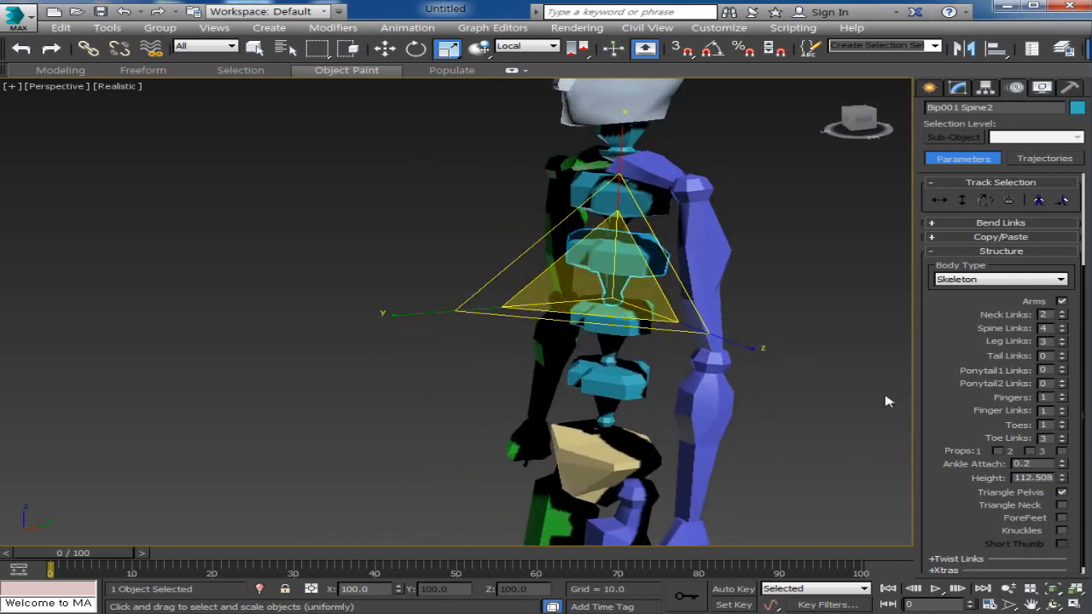
{"action": "left_click", "coordinate": [1063, 332]}
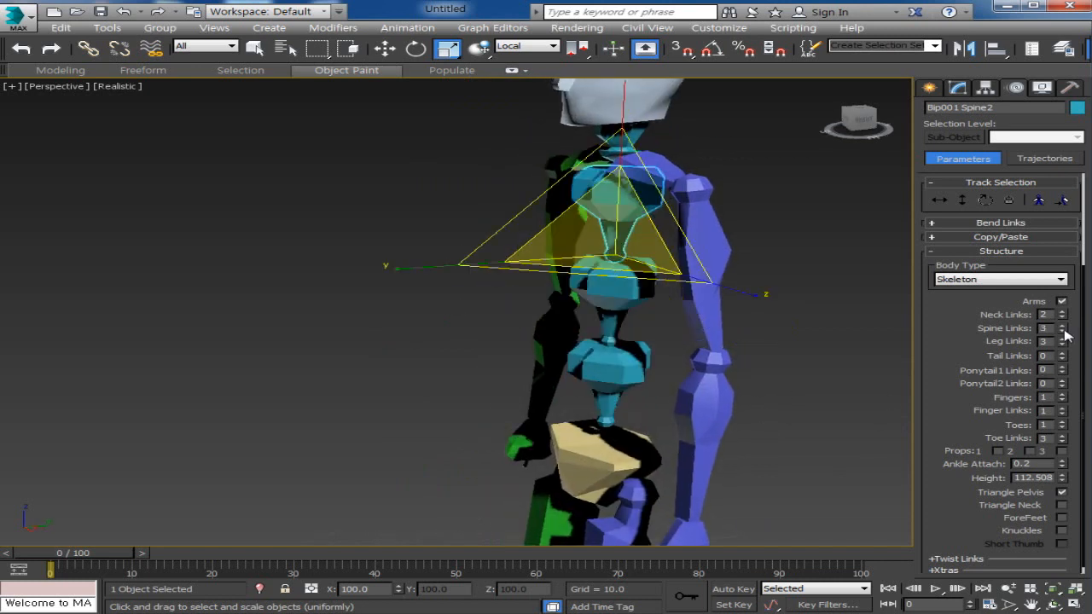
{"action": "left_click", "coordinate": [1063, 332]}
Scale the upper spine link longer along local X and wider along local Z, and shorten the lower spine link along local X
{"action": "middle_click_drag", "start_coordinate": [588, 336], "coordinate": [585, 283], "text": "alt"}
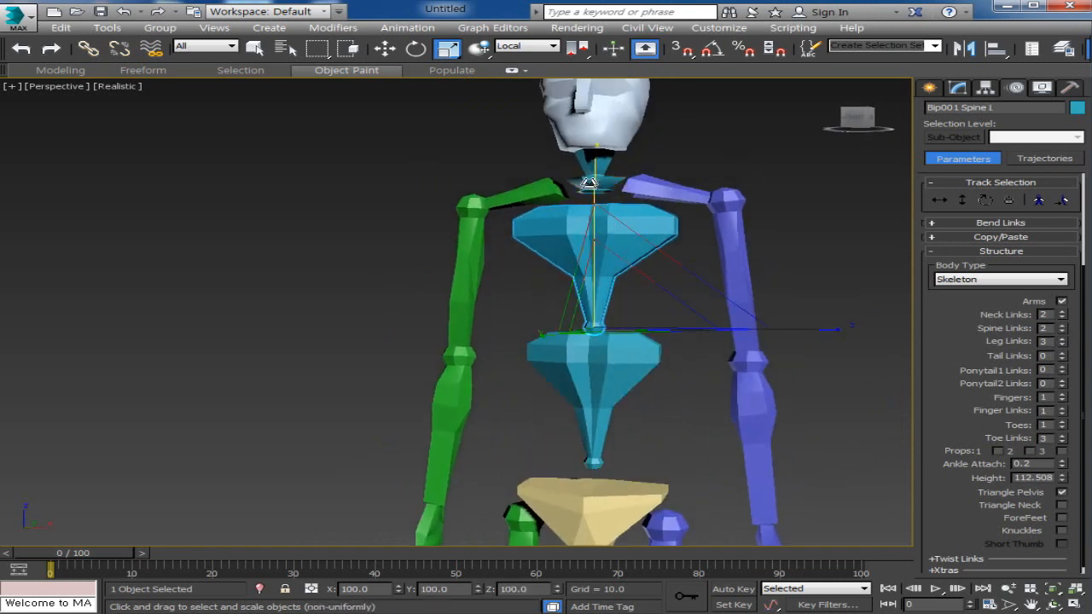
{"action": "left_click_drag", "start_coordinate": [591, 186], "coordinate": [592, 169]}
{"action": "left_click_drag", "start_coordinate": [800, 328], "coordinate": [834, 323]}
{"action": "left_click", "coordinate": [616, 382]}
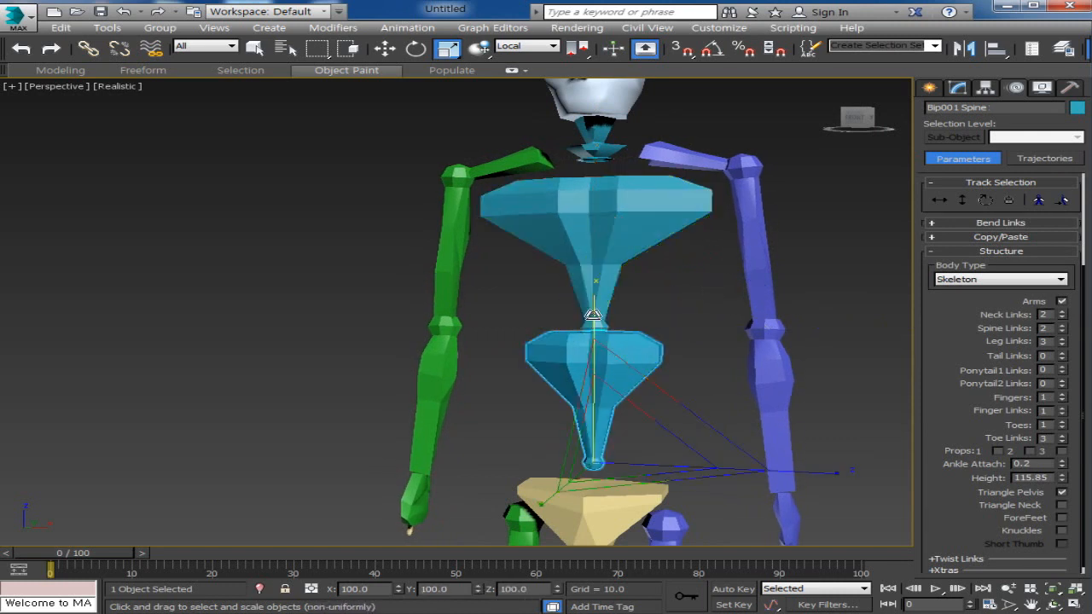
{"action": "left_click_drag", "start_coordinate": [593, 317], "coordinate": [603, 337]}
Scale the upper spine link to about 149% along its local Y axis and deepen the lower spine link slightly
{"action": "middle_click_drag", "start_coordinate": [793, 386], "coordinate": [708, 408], "text": "alt"}
{"action": "left_click", "coordinate": [596, 299]}
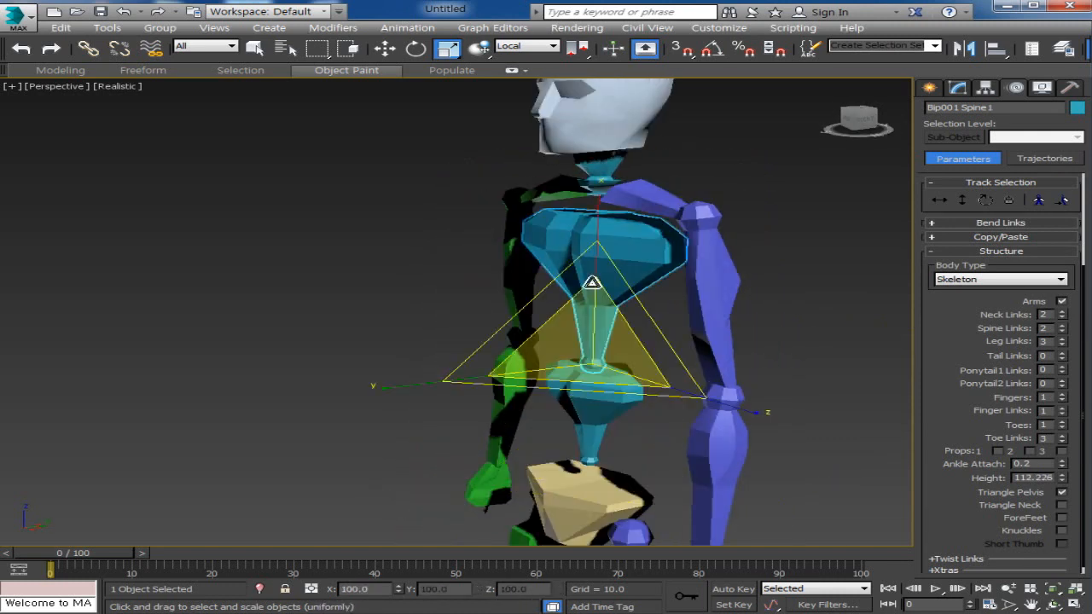
{"action": "left_click_drag", "start_coordinate": [414, 394], "coordinate": [375, 384]}
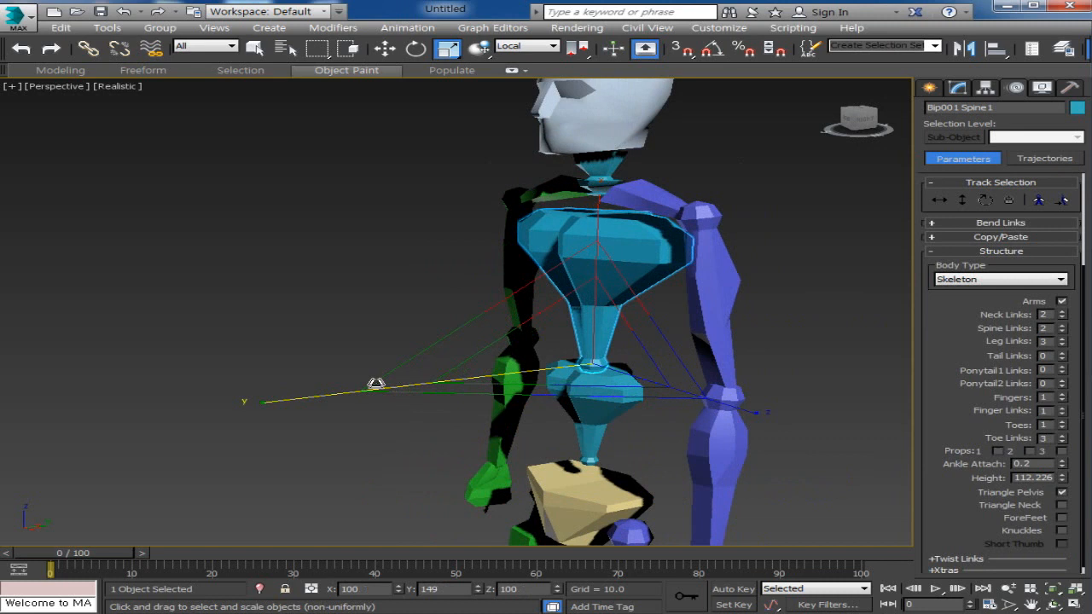
{"action": "left_click", "coordinate": [583, 416]}
{"action": "left_click_drag", "start_coordinate": [417, 492], "coordinate": [407, 493]}
Select the left thigh, calf and foot in turn, and set the biped's number of leg links to 4
{"action": "middle_click_drag", "start_coordinate": [559, 487], "coordinate": [683, 373], "text": "alt"}
{"action": "scroll", "coordinate": [667, 455], "scroll_direction": "down", "scroll_amount": 2}
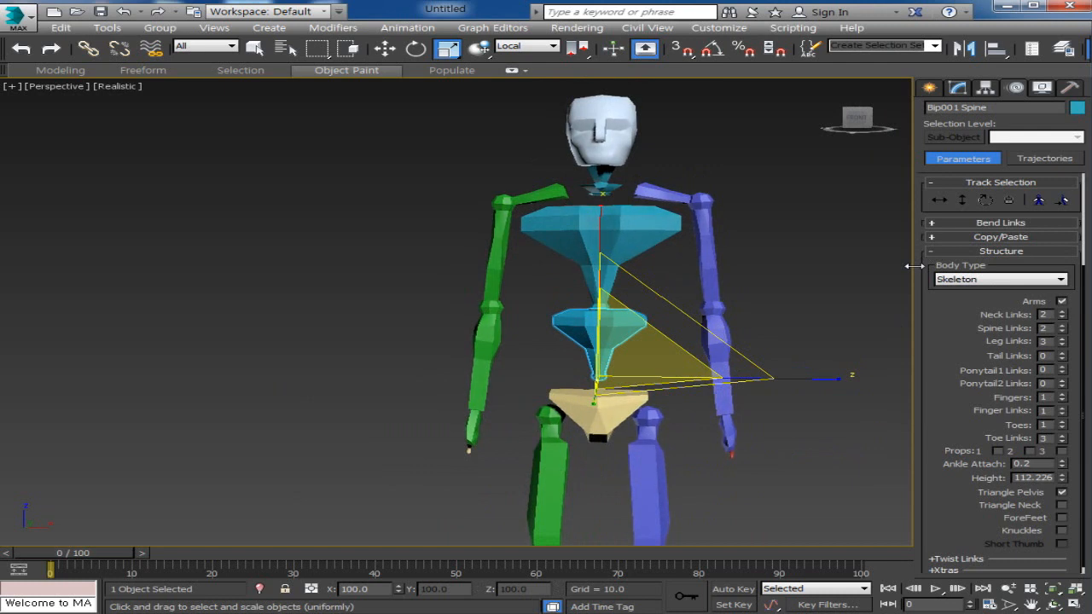
{"action": "scroll", "coordinate": [605, 227], "scroll_direction": "up", "scroll_amount": 5}
{"action": "scroll", "coordinate": [719, 324], "scroll_direction": "down", "scroll_amount": 4}
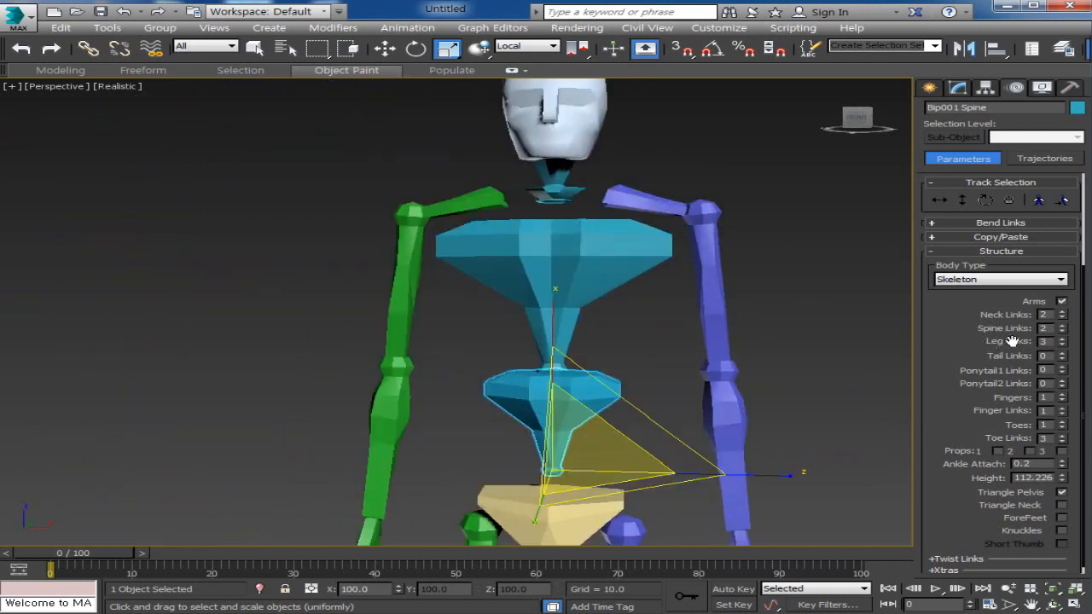
{"action": "middle_click_drag", "start_coordinate": [606, 403], "coordinate": [658, 159]}
{"action": "scroll", "coordinate": [653, 255], "scroll_direction": "down", "scroll_amount": 5}
{"action": "middle_click_drag", "start_coordinate": [627, 448], "coordinate": [735, 318]}
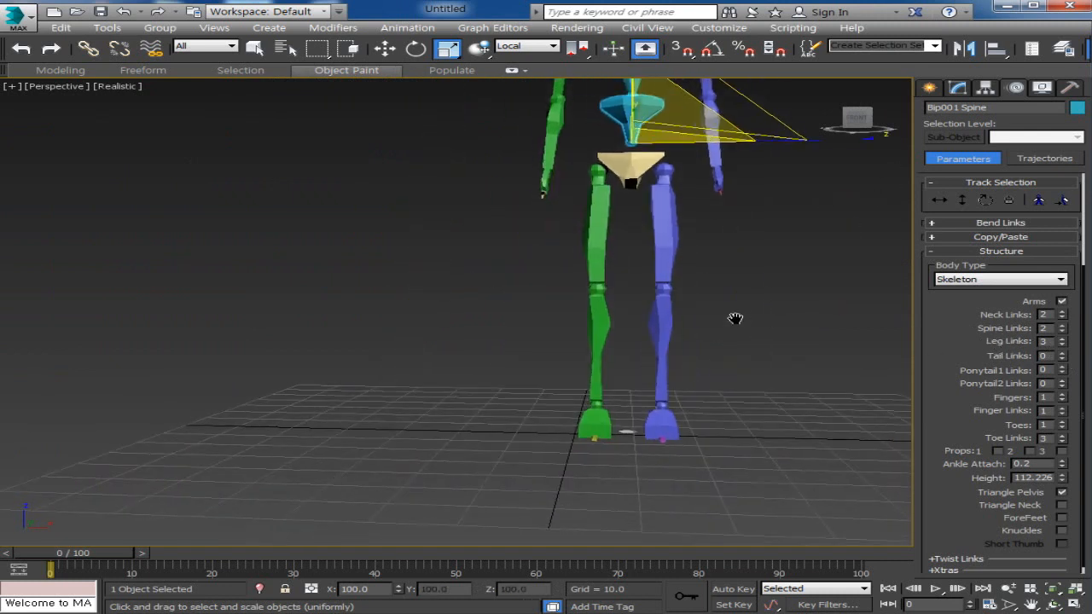
{"action": "left_click", "coordinate": [665, 232]}
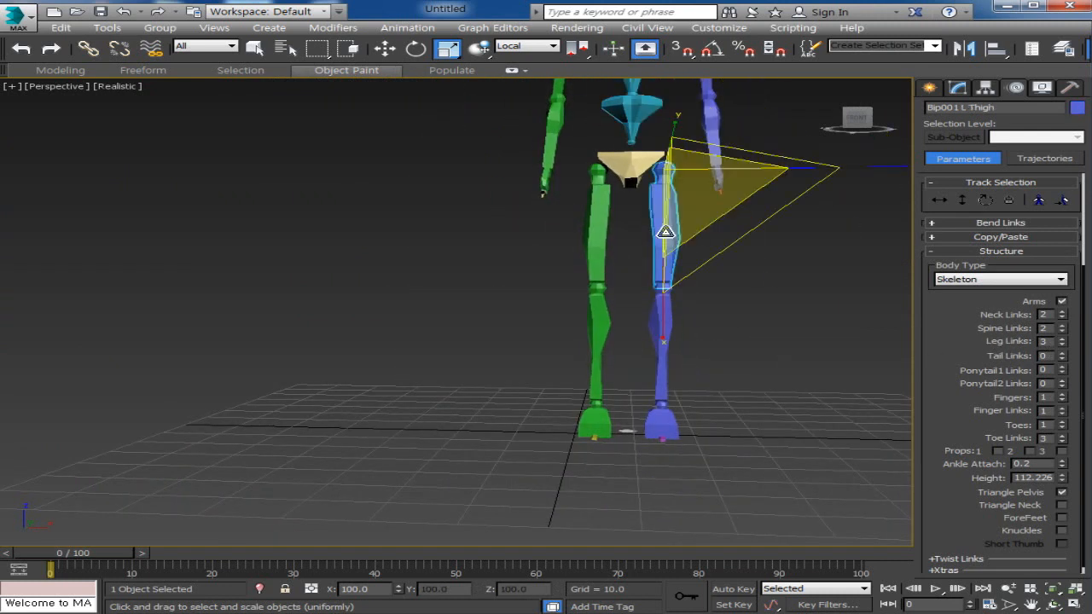
{"action": "left_click", "coordinate": [665, 350]}
{"action": "left_click", "coordinate": [660, 429]}
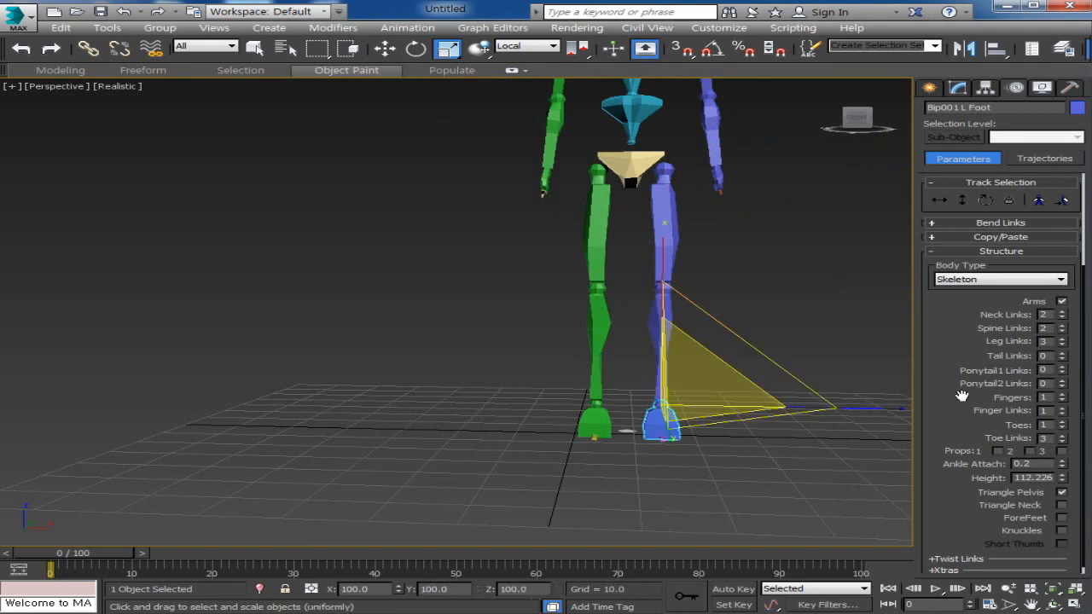
{"action": "left_click", "coordinate": [1063, 338]}
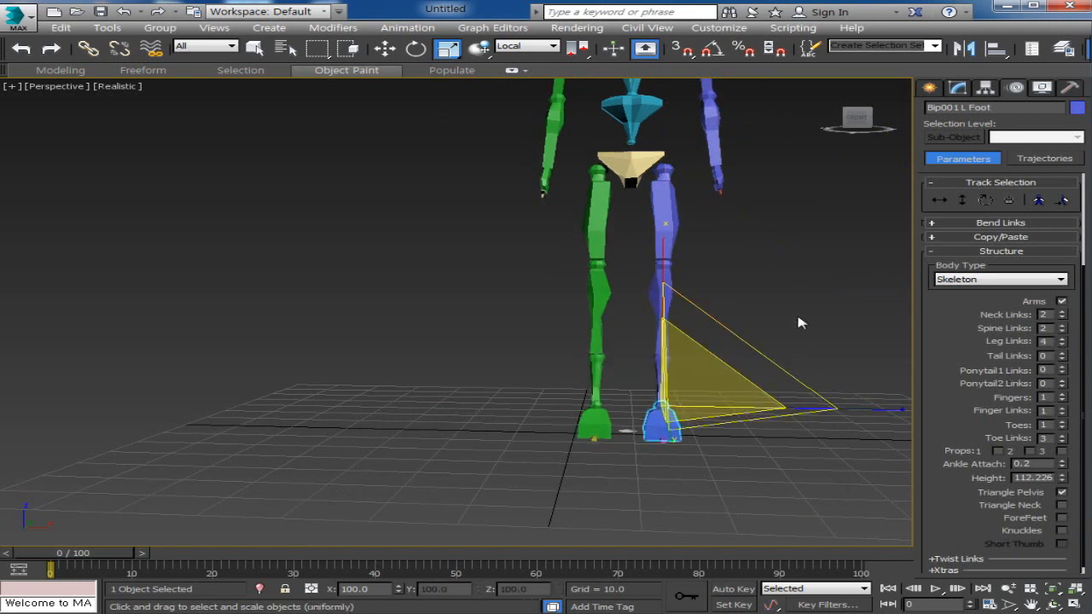
Raise the left foot with the Move tool to test the leg's bending, and undo the move
{"action": "middle_click_drag", "start_coordinate": [822, 399], "coordinate": [676, 402], "text": "alt"}
{"action": "right_click", "coordinate": [674, 403]}
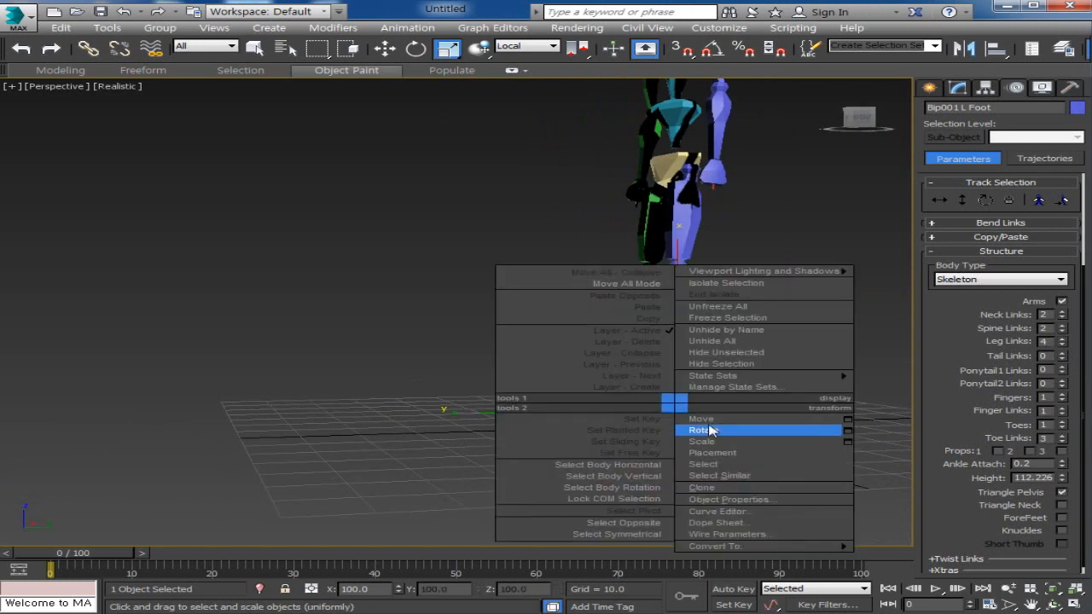
{"action": "left_click", "coordinate": [701, 419]}
{"action": "left_click", "coordinate": [674, 444]}
{"action": "left_click_drag", "start_coordinate": [701, 373], "coordinate": [671, 270]}
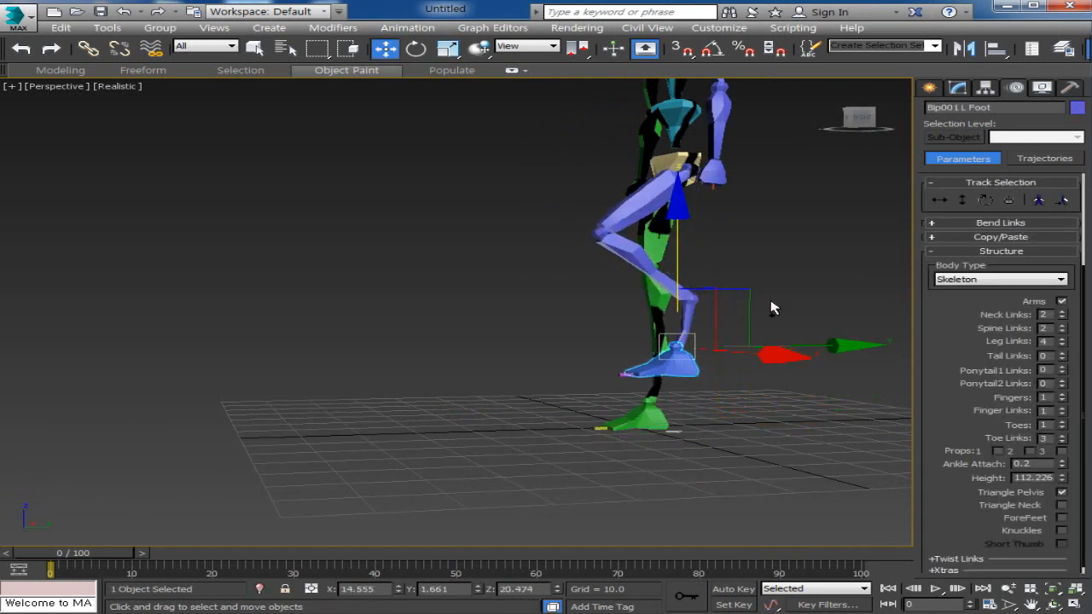
{"action": "key", "text": "ctrl+z"}
Select the left thigh and rotate it about its local X axis
{"action": "left_click", "coordinate": [685, 222]}
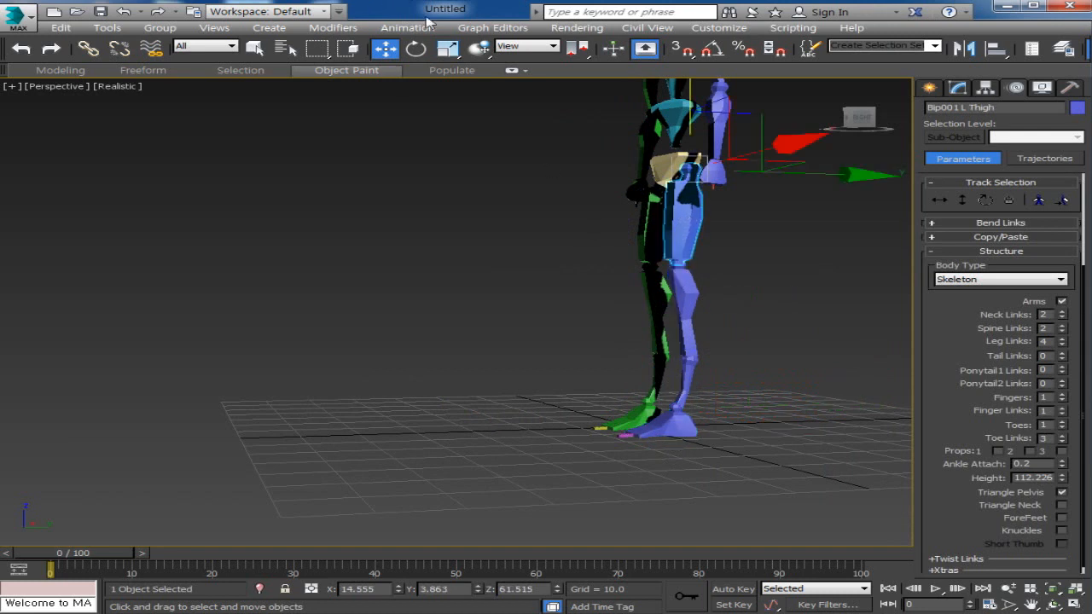
{"action": "left_click", "coordinate": [415, 49]}
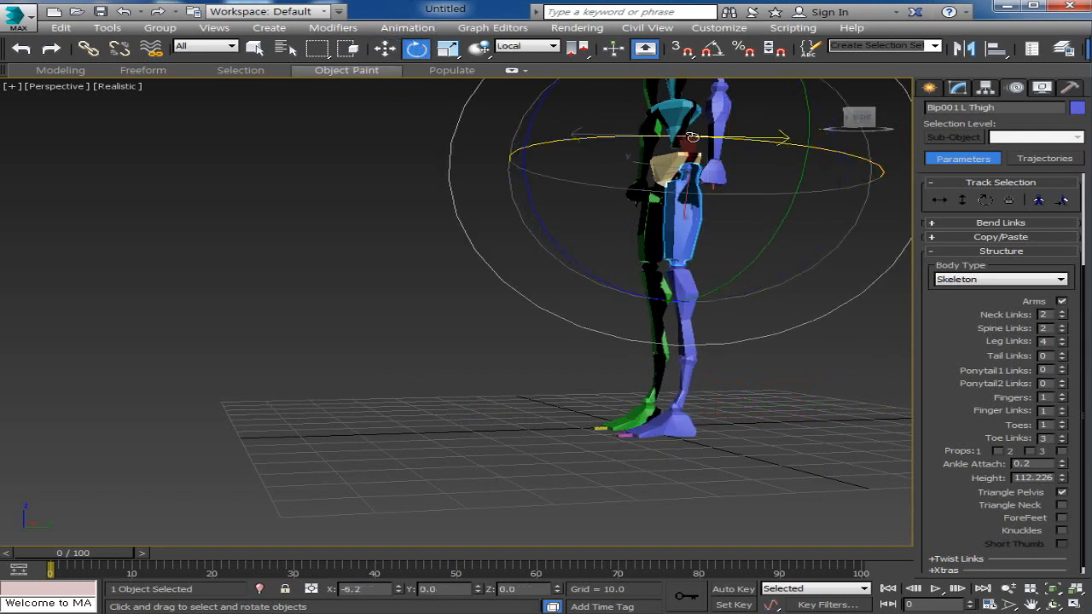
{"action": "left_click_drag", "start_coordinate": [811, 146], "coordinate": [1059, 132]}
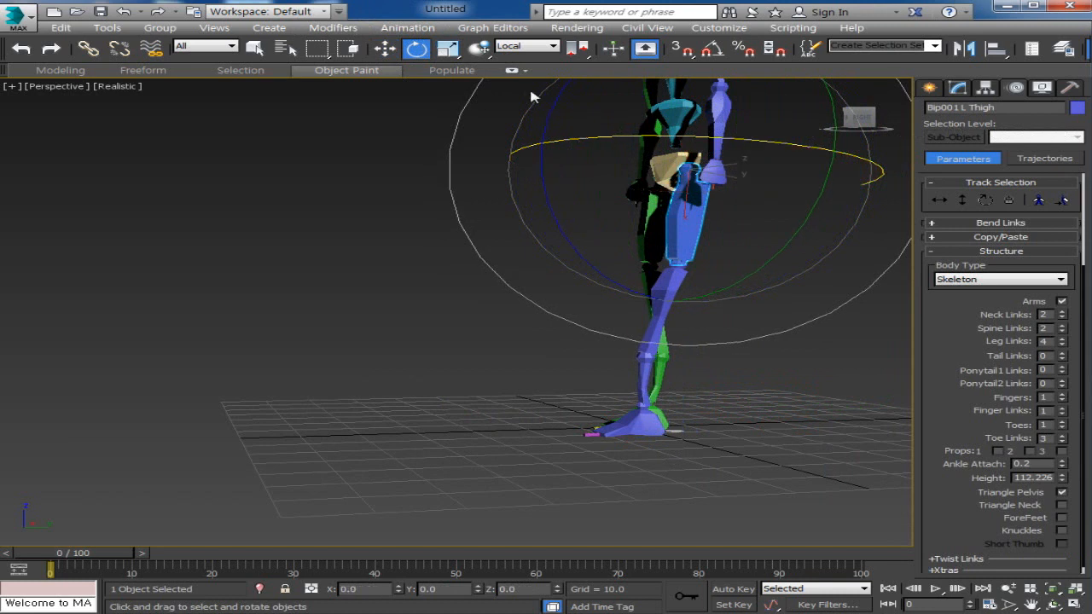
Switch to the Move tool and lift the left foot off the ground from a side view to bend the leg
{"action": "left_click", "coordinate": [385, 49]}
{"action": "left_click", "coordinate": [636, 422]}
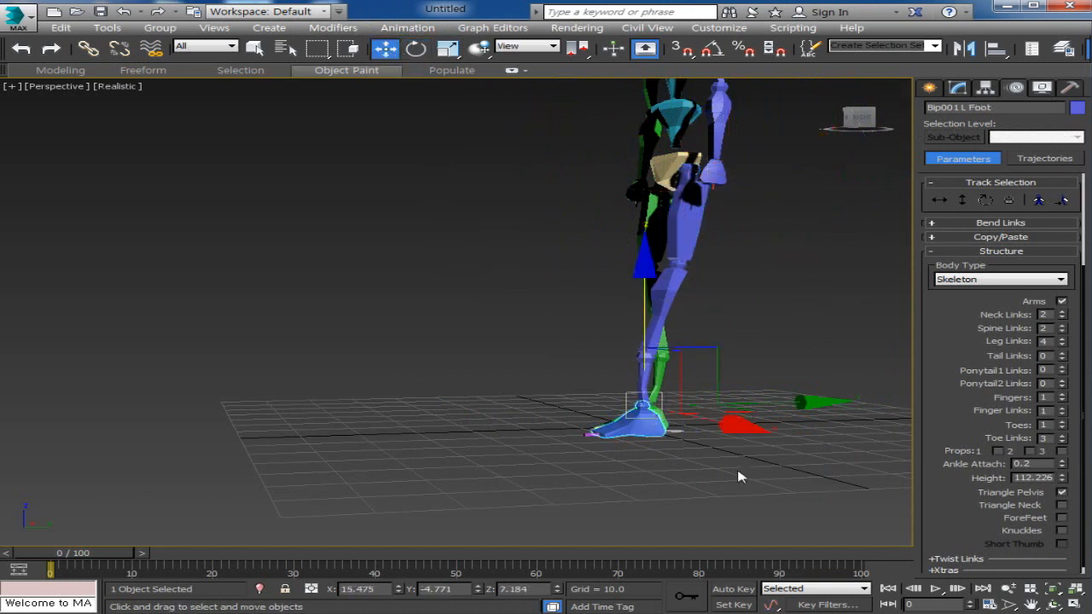
{"action": "middle_click_drag", "start_coordinate": [736, 475], "coordinate": [761, 371], "text": "alt"}
{"action": "left_click", "coordinate": [724, 314]}
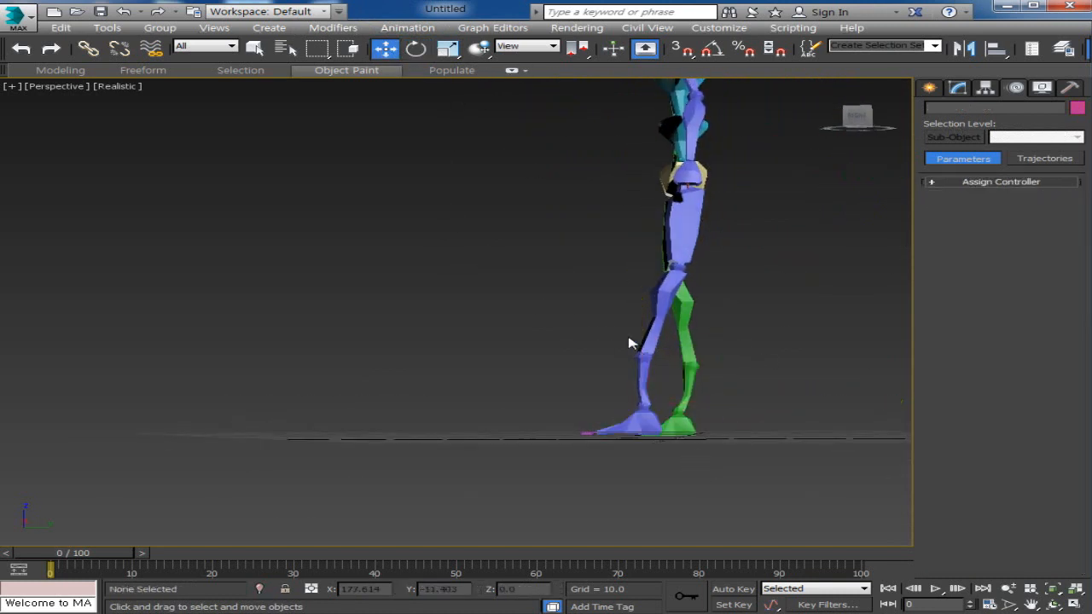
{"action": "left_click", "coordinate": [640, 421]}
{"action": "left_click_drag", "start_coordinate": [641, 422], "coordinate": [747, 343]}
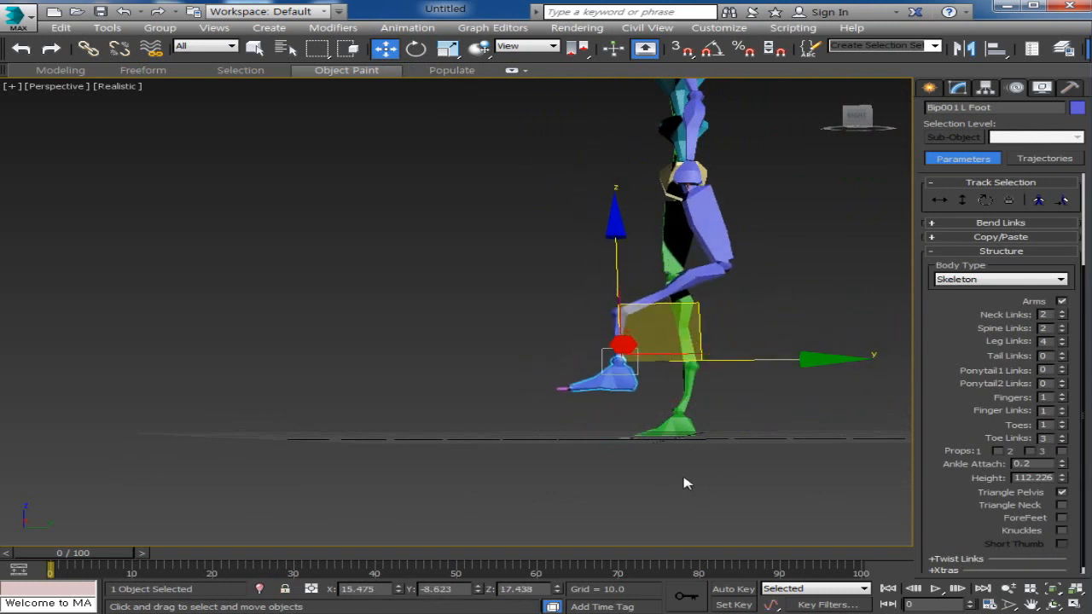
Undo the left foot move and the left thigh rotation
{"action": "key", "text": "ctrl+z"}
{"action": "key", "text": "ctrl+z"}
{"action": "key", "text": "ctrl+z"}
{"action": "key", "text": "ctrl+z"}
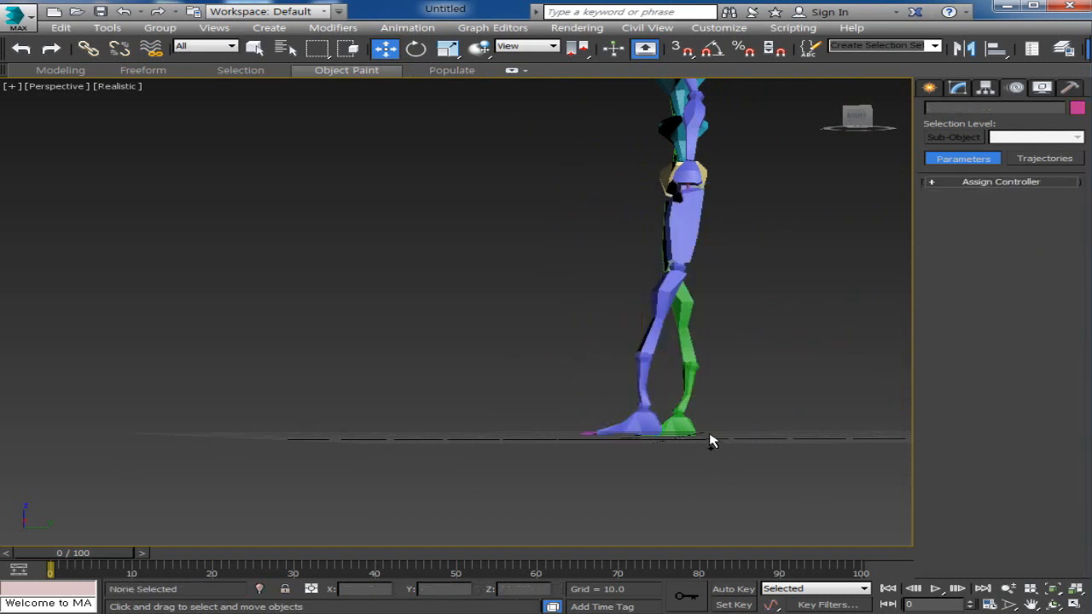
{"action": "key", "text": "ctrl+z"}
{"action": "key", "text": "ctrl+z"}
Set the biped's number of leg links back to 3
{"action": "middle_click_drag", "start_coordinate": [712, 441], "coordinate": [836, 474], "text": "alt"}
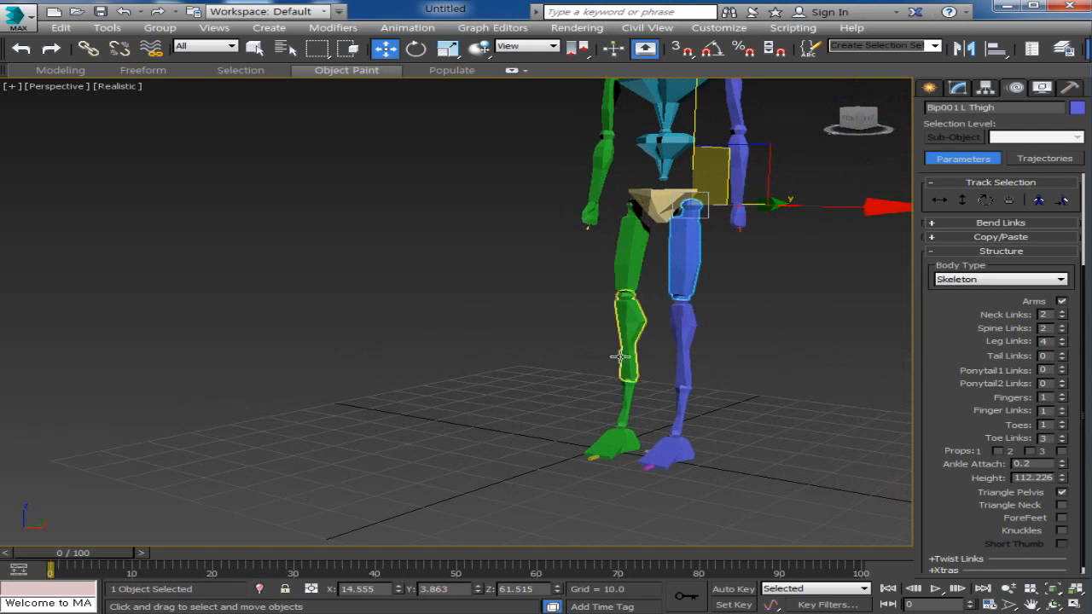
{"action": "middle_click_drag", "start_coordinate": [620, 356], "coordinate": [708, 437], "text": "alt"}
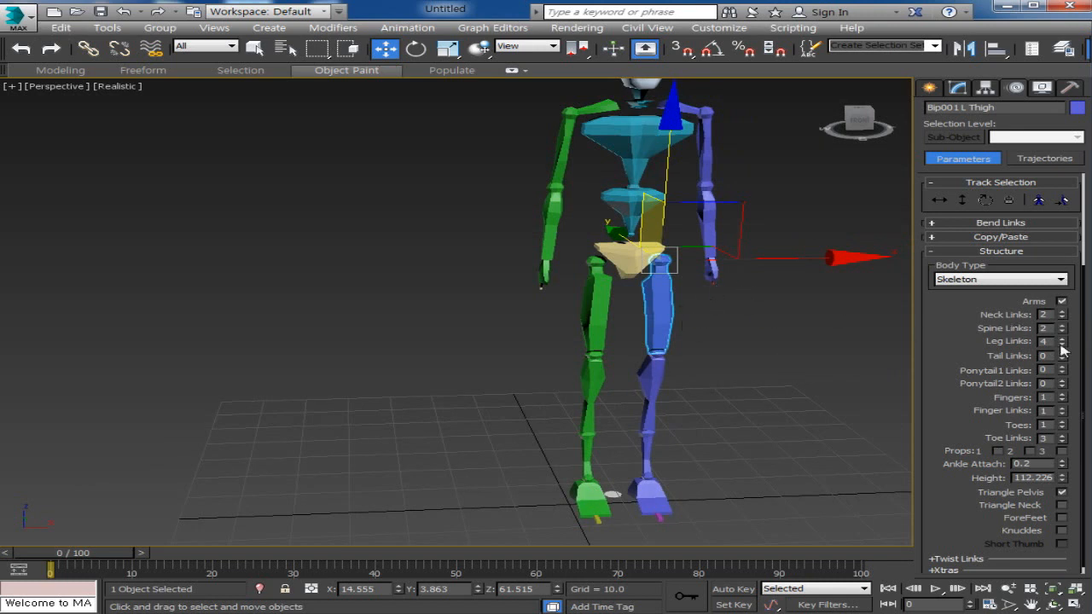
{"action": "left_click", "coordinate": [1063, 345]}
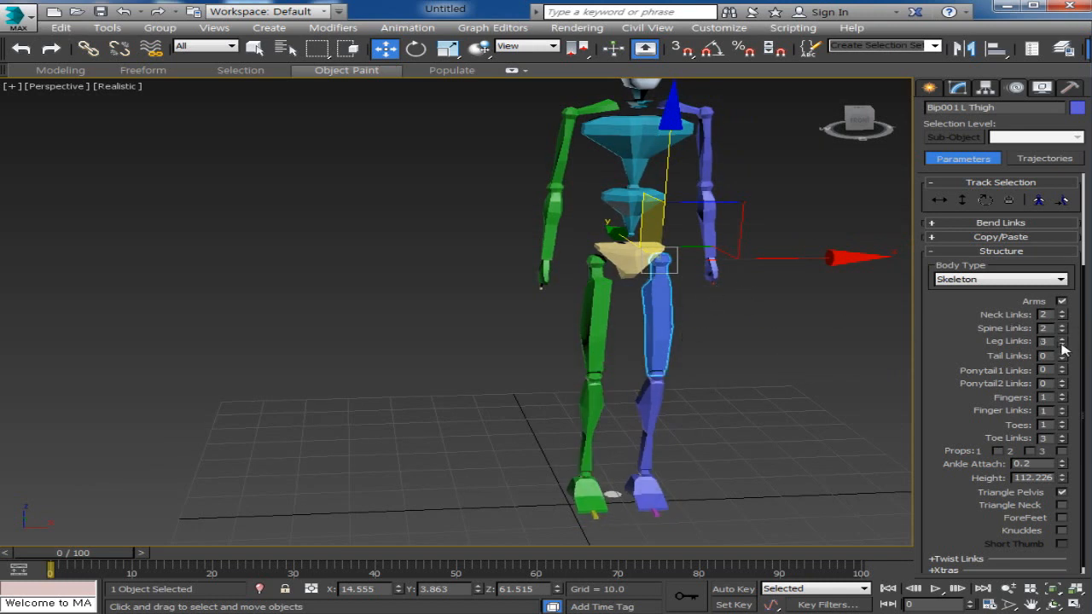
Add a tail to the biped by setting the number of tail links to 2
{"action": "middle_click_drag", "start_coordinate": [738, 468], "coordinate": [637, 505], "text": "alt"}
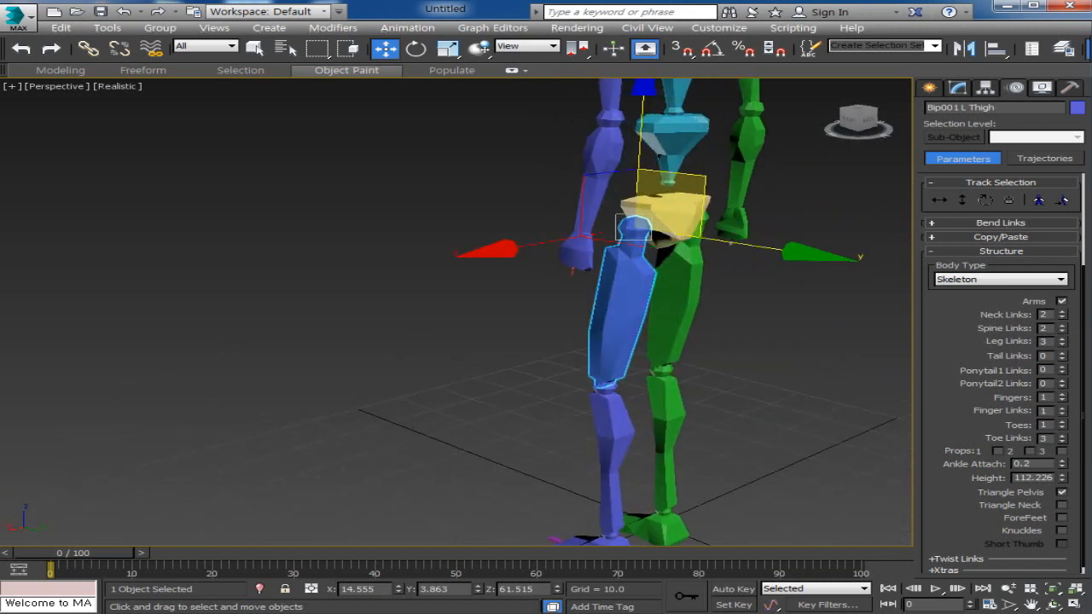
{"action": "left_click", "coordinate": [1062, 353]}
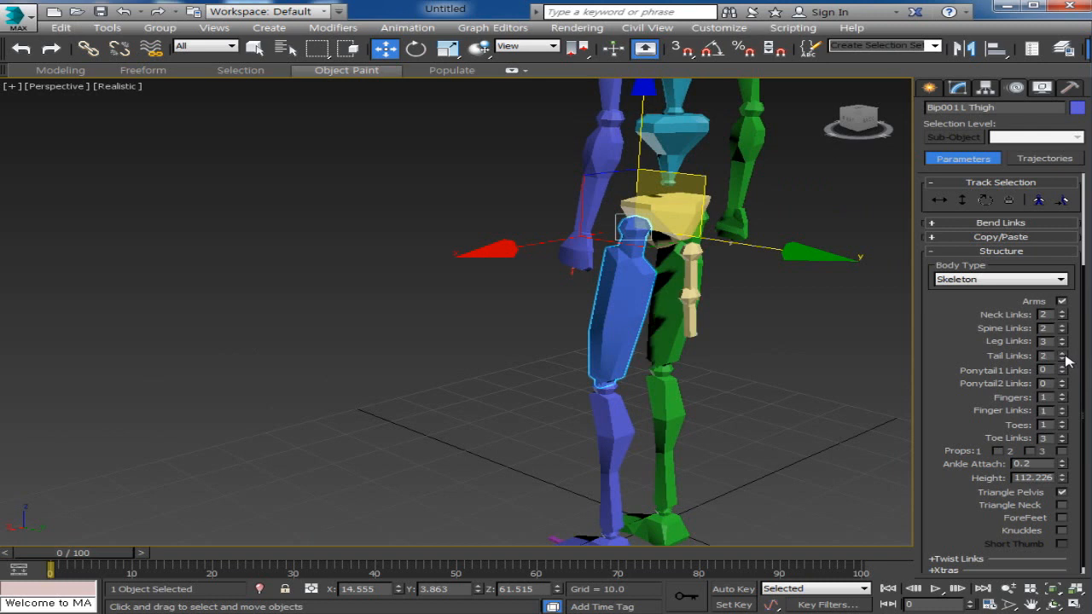
Set the biped's number of tail links to 3 and move the tail's base link slightly sideways along X
{"action": "left_click", "coordinate": [1062, 353]}
{"action": "middle_click_drag", "start_coordinate": [772, 346], "coordinate": [726, 349], "text": "alt"}
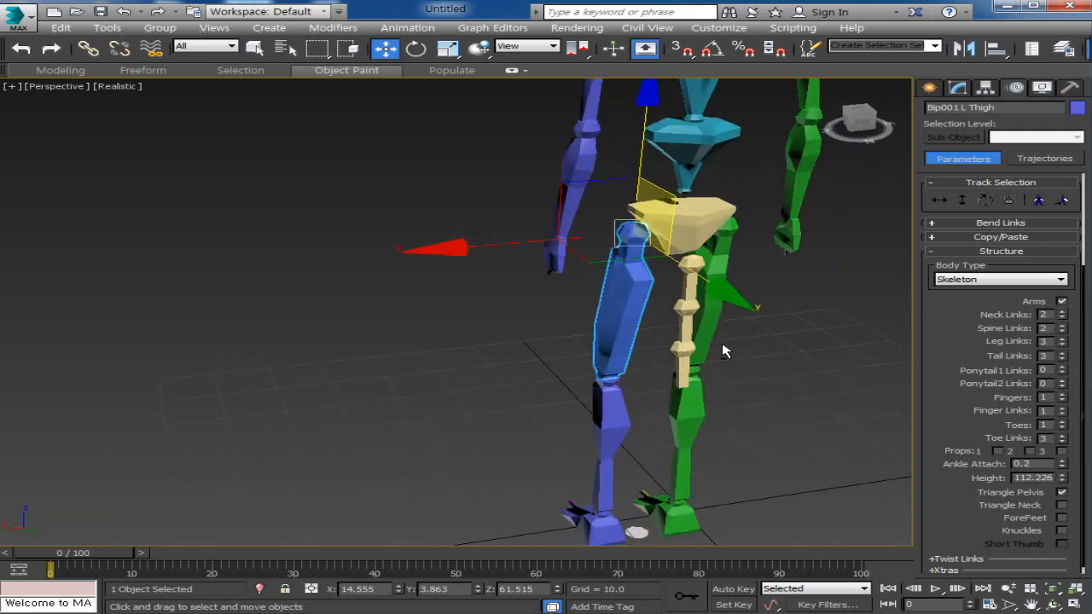
{"action": "left_click", "coordinate": [695, 281]}
{"action": "middle_click_drag", "start_coordinate": [695, 282], "coordinate": [680, 346], "text": "alt"}
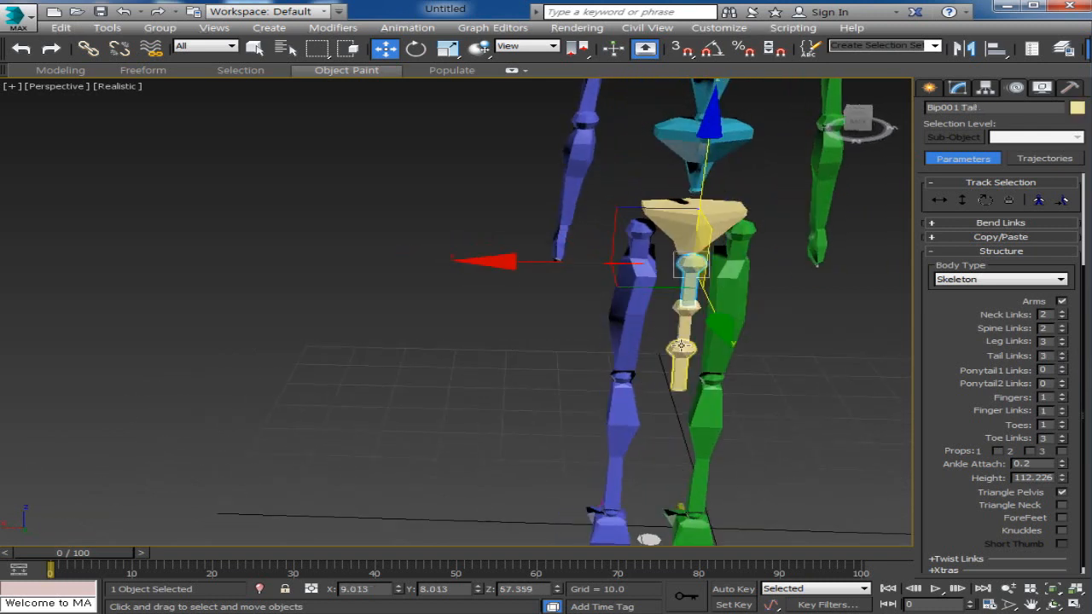
{"action": "mouse_move", "coordinate": [685, 273]}
{"action": "middle_mouse_down", "text": "alt"}
{"action": "mouse_move", "coordinate": [678, 295]}
{"action": "mouse_move", "coordinate": [696, 275]}
{"action": "middle_mouse_up", "text": "alt"}
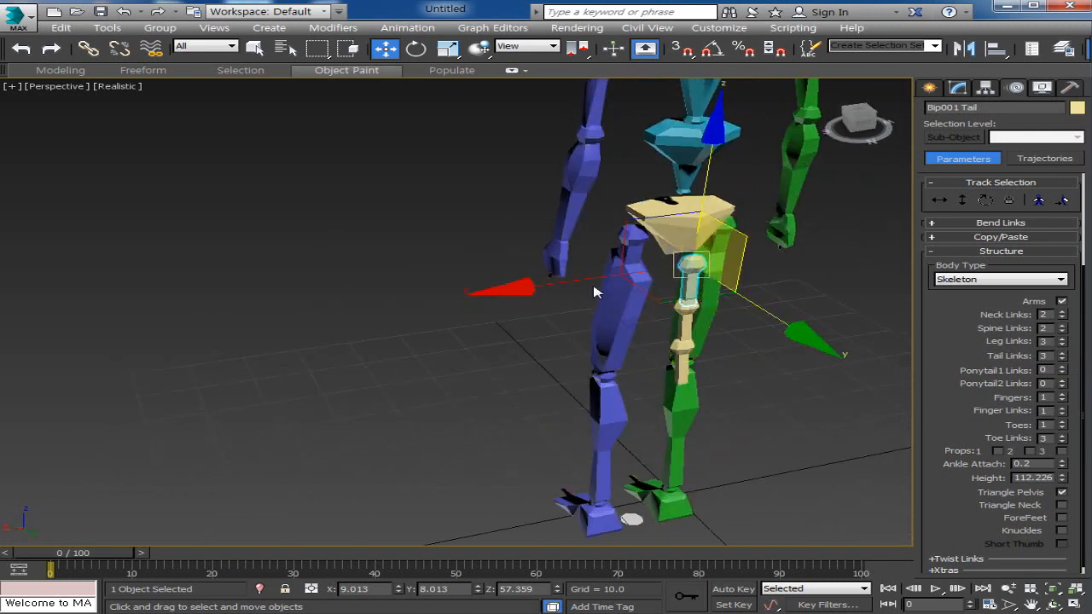
{"action": "left_click_drag", "start_coordinate": [597, 286], "coordinate": [582, 314]}
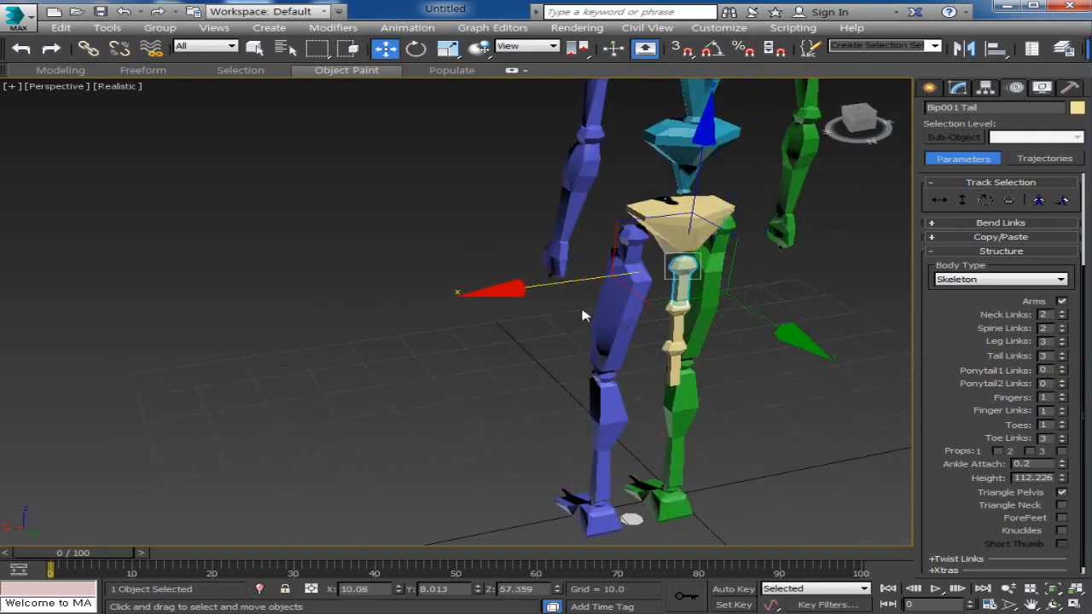
Try moving the left clavicle and rotating the upper spine link, and undo these changes
{"action": "middle_click_drag", "start_coordinate": [707, 216], "coordinate": [679, 360]}
{"action": "left_click", "coordinate": [638, 160]}
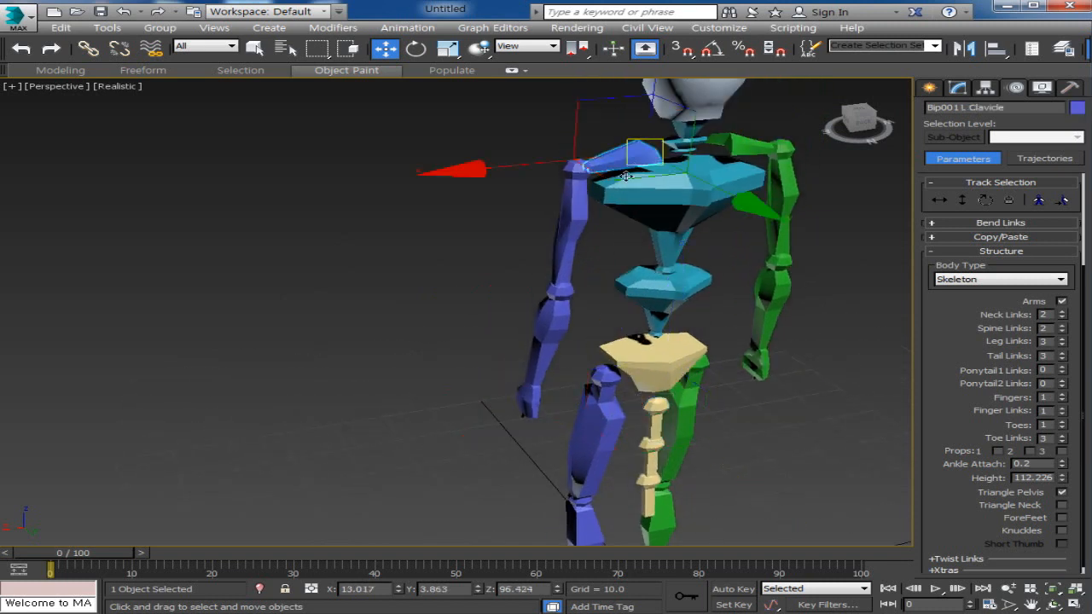
{"action": "left_click_drag", "start_coordinate": [526, 168], "coordinate": [506, 190]}
{"action": "left_click", "coordinate": [660, 205]}
{"action": "right_click", "coordinate": [661, 205]}
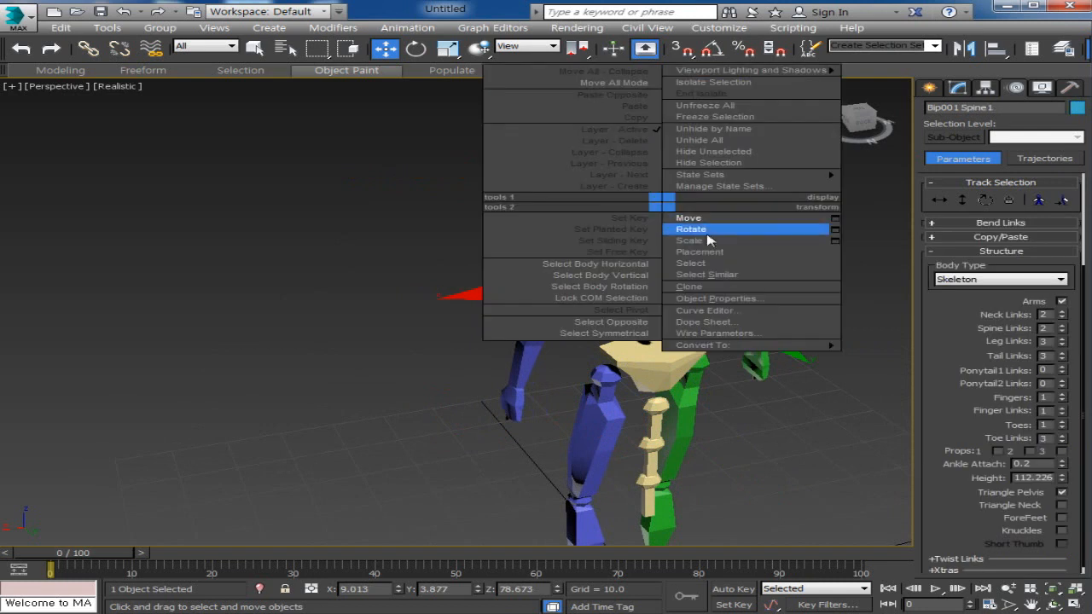
{"action": "left_click", "coordinate": [715, 231]}
{"action": "left_click_drag", "start_coordinate": [772, 261], "coordinate": [792, 278]}
{"action": "key", "text": "ctrl+z"}
Select the left clavicle, the upper spine link and nearby parts in turn to examine how they connect
{"action": "left_click", "coordinate": [635, 157]}
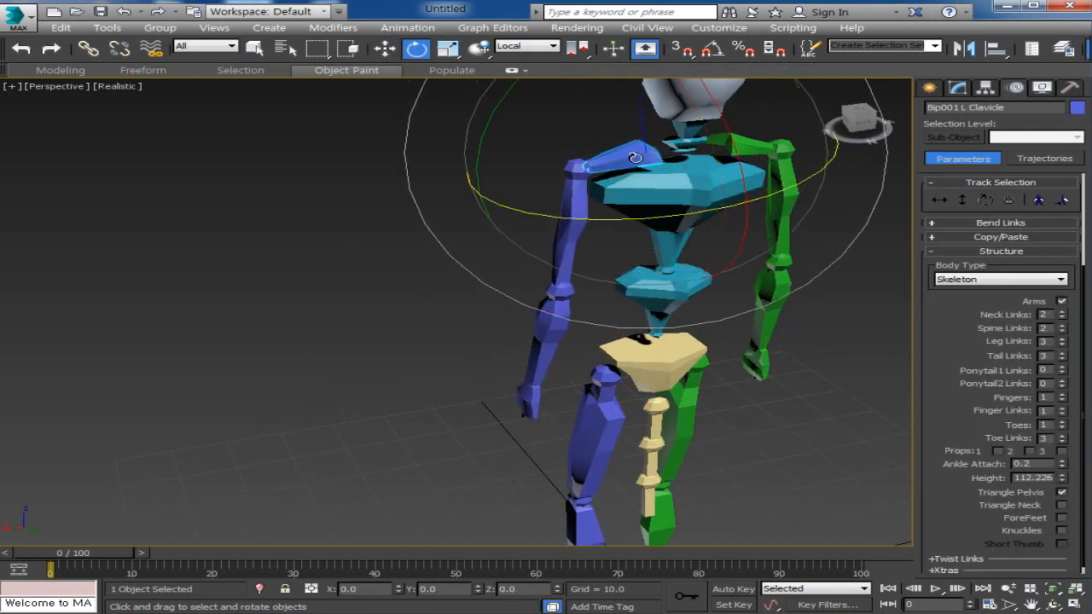
{"action": "left_click", "coordinate": [662, 197]}
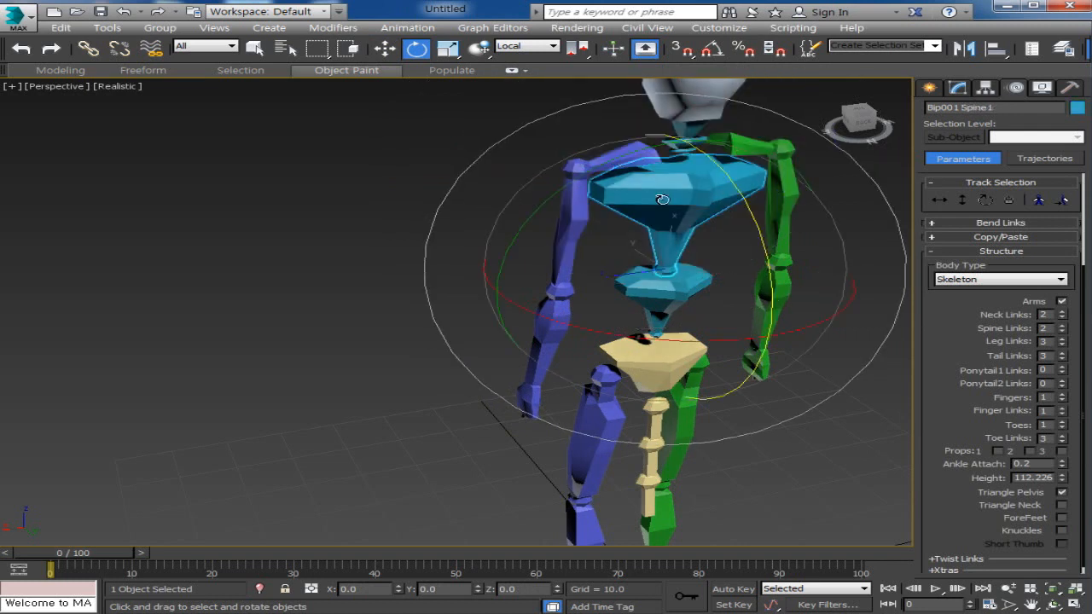
{"action": "scroll", "coordinate": [692, 178], "scroll_direction": "down", "scroll_amount": 3}
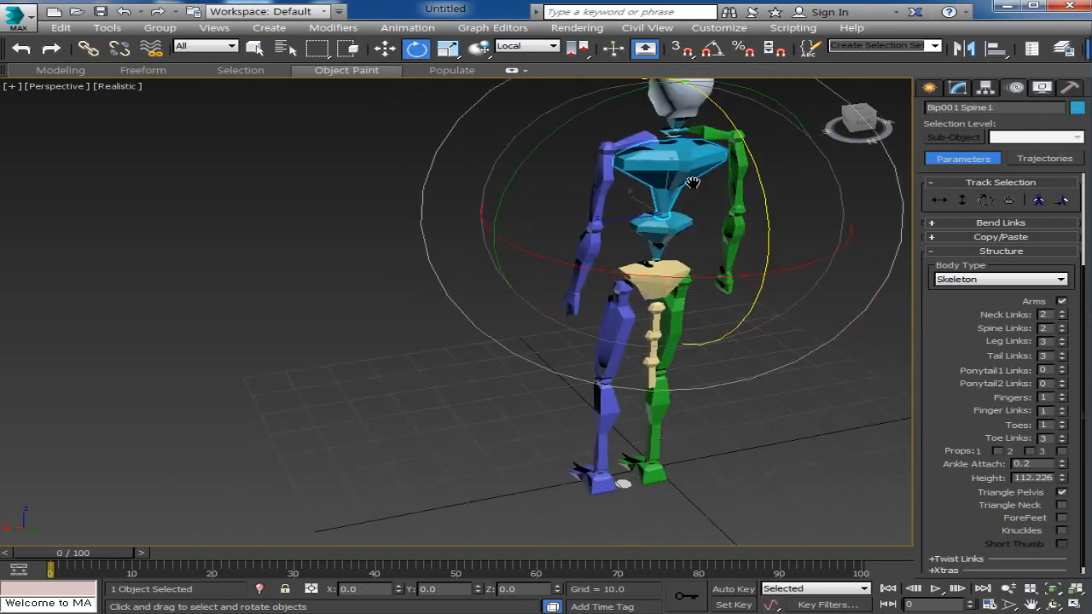
{"action": "scroll", "coordinate": [684, 224], "scroll_direction": "up", "scroll_amount": 3}
{"action": "middle_click_drag", "start_coordinate": [678, 227], "coordinate": [630, 278]}
{"action": "left_click", "coordinate": [584, 252]}
{"action": "mouse_move", "coordinate": [722, 450]}
{"action": "middle_mouse_down"}
{"action": "mouse_move", "coordinate": [750, 358]}
{"action": "mouse_move", "coordinate": [715, 342]}
{"action": "mouse_move", "coordinate": [695, 434]}
{"action": "mouse_move", "coordinate": [722, 435]}
{"action": "middle_mouse_up"}
Move the tail's base link along X to about 17.6, away from the pelvis and over the left thigh
{"action": "left_click", "coordinate": [656, 348]}
{"action": "right_click", "coordinate": [715, 344]}
{"action": "left_click", "coordinate": [744, 354]}
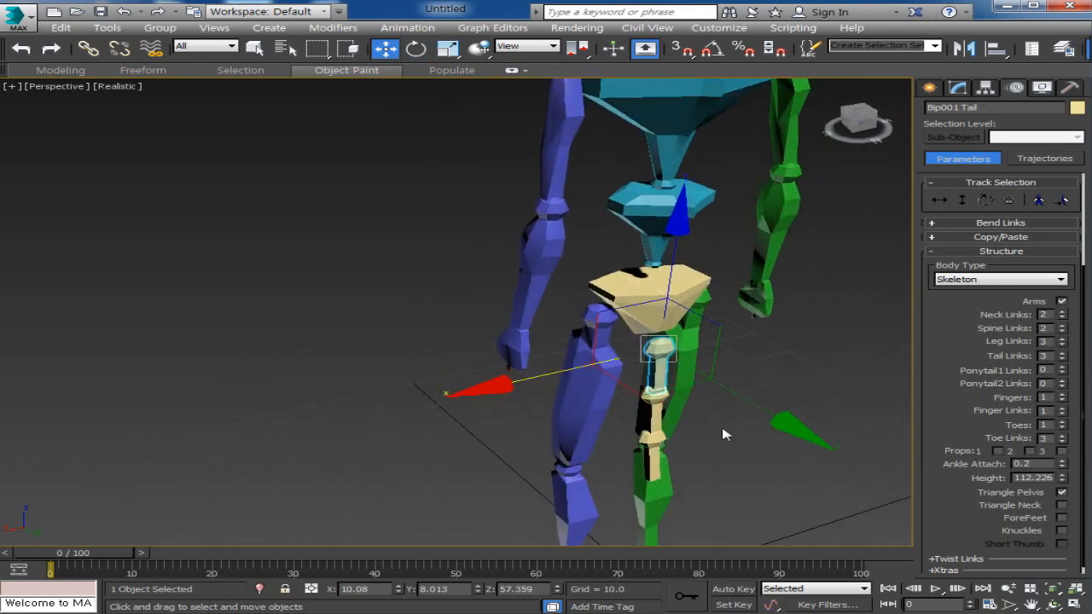
{"action": "left_click_drag", "start_coordinate": [586, 368], "coordinate": [516, 385]}
Switch to the Rotate tool and rotate the tail's base link slightly
{"action": "right_click", "coordinate": [579, 397]}
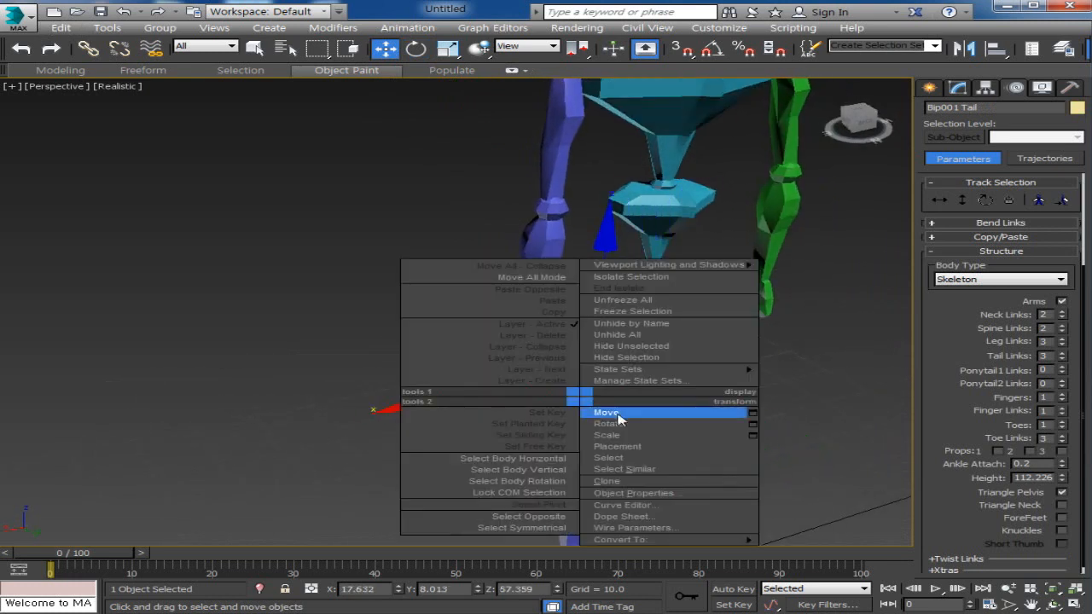
{"action": "left_click", "coordinate": [630, 415]}
{"action": "left_click", "coordinate": [630, 423]}
{"action": "right_click", "coordinate": [621, 407]}
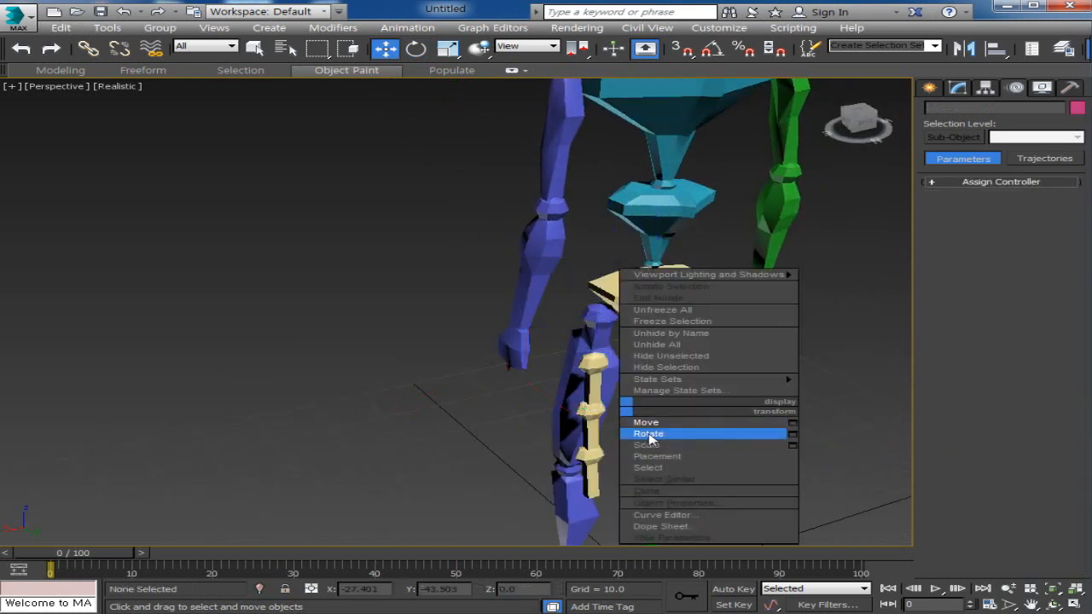
{"action": "left_click", "coordinate": [649, 434]}
{"action": "left_click", "coordinate": [591, 376]}
{"action": "left_click_drag", "start_coordinate": [614, 445], "coordinate": [475, 450]}
Switch back to the Move tool and move the tail's base link along Y to about 2.1
{"action": "right_click", "coordinate": [602, 407]}
{"action": "left_click", "coordinate": [644, 430]}
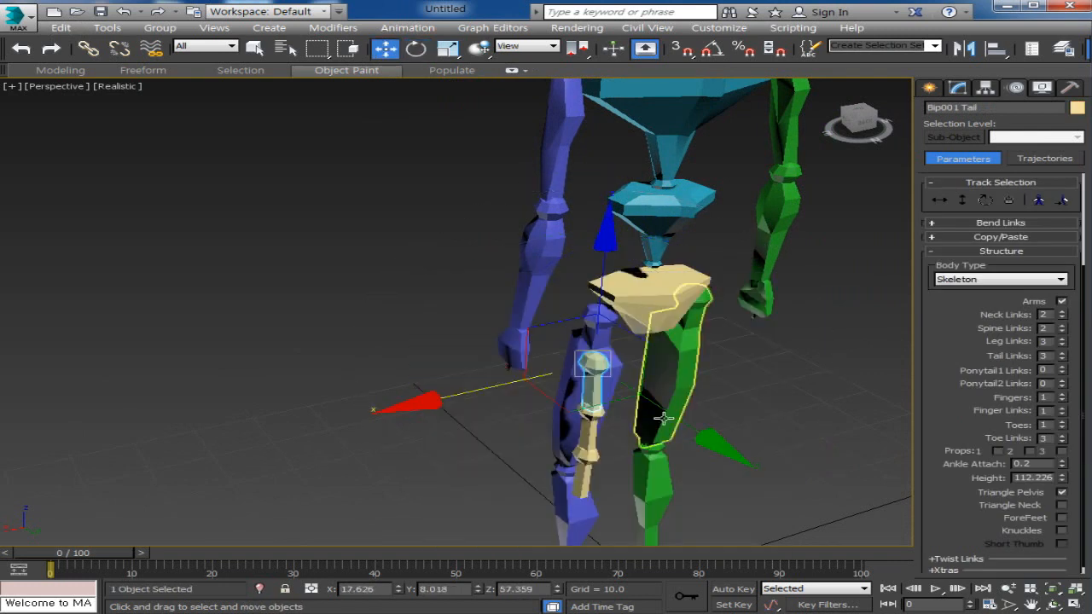
{"action": "left_click_drag", "start_coordinate": [688, 432], "coordinate": [559, 413]}
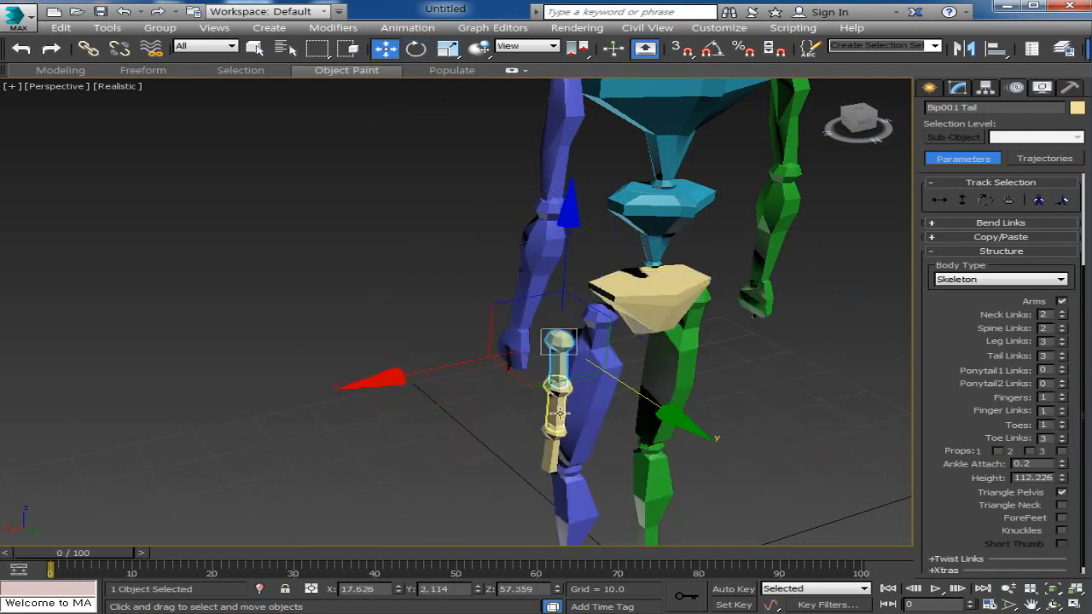
Select all three tail links and scale them up together so the tail gets thicker
{"action": "double_click", "coordinate": [552, 418]}
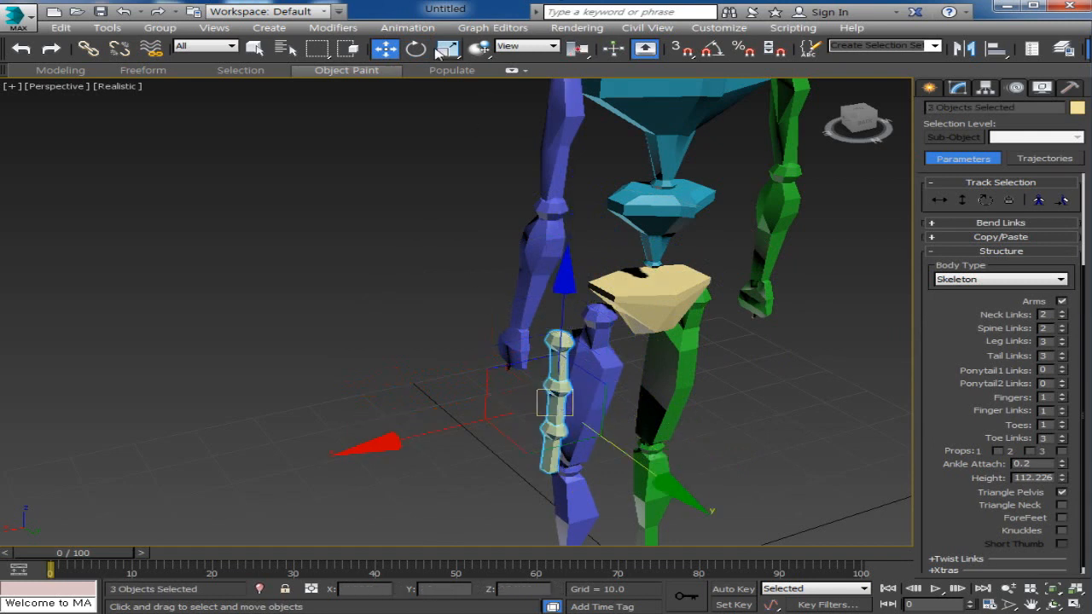
{"action": "left_click", "coordinate": [447, 48]}
{"action": "left_click_drag", "start_coordinate": [716, 433], "coordinate": [851, 510]}
{"action": "middle_click_drag", "start_coordinate": [851, 510], "coordinate": [740, 401], "text": "alt"}
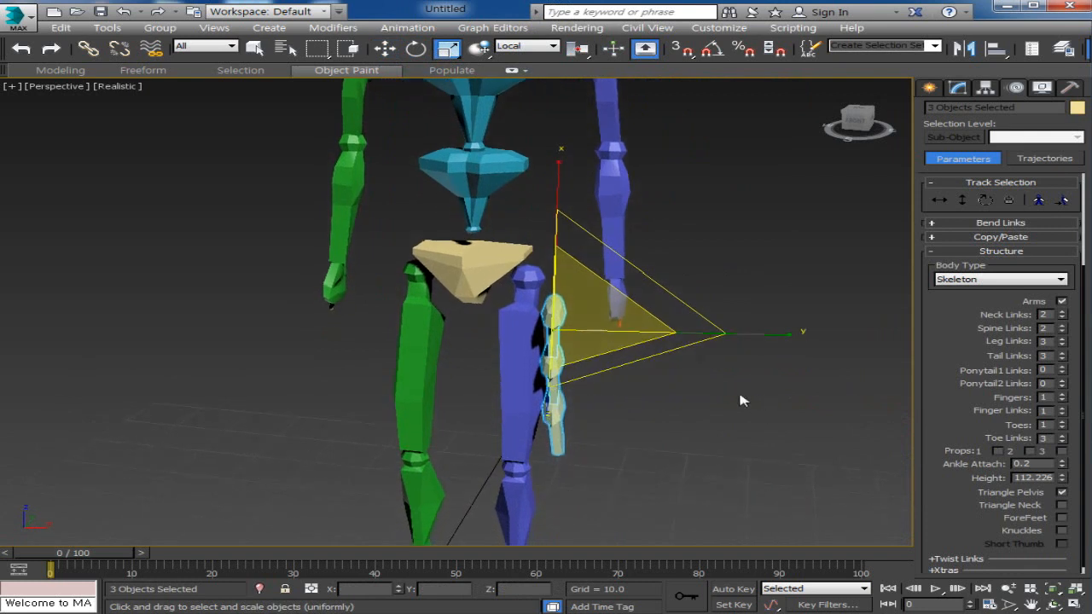
{"action": "left_click", "coordinate": [695, 413]}
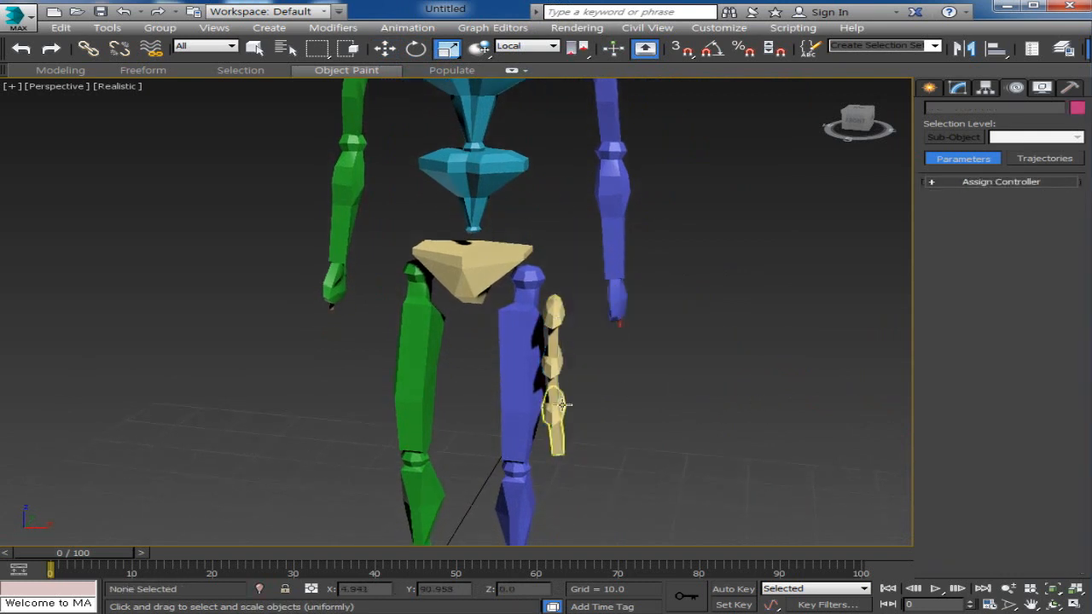
Examine the detached tail up close by selecting its links one at a time
{"action": "scroll", "coordinate": [604, 432], "scroll_direction": "up", "scroll_amount": 4}
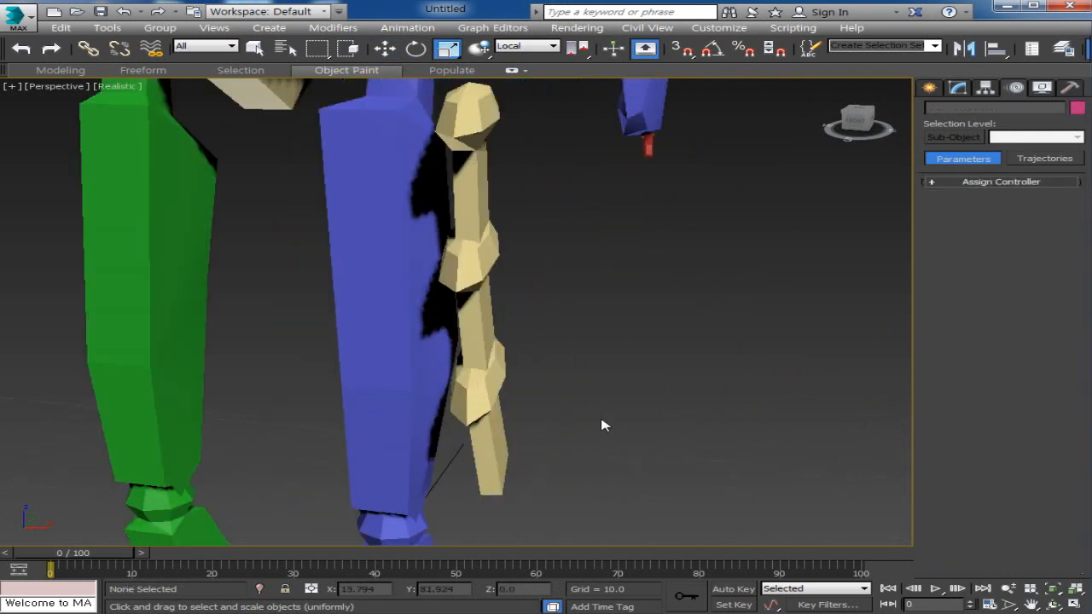
{"action": "scroll", "coordinate": [602, 426], "scroll_direction": "down", "scroll_amount": 2}
{"action": "left_click", "coordinate": [533, 231]}
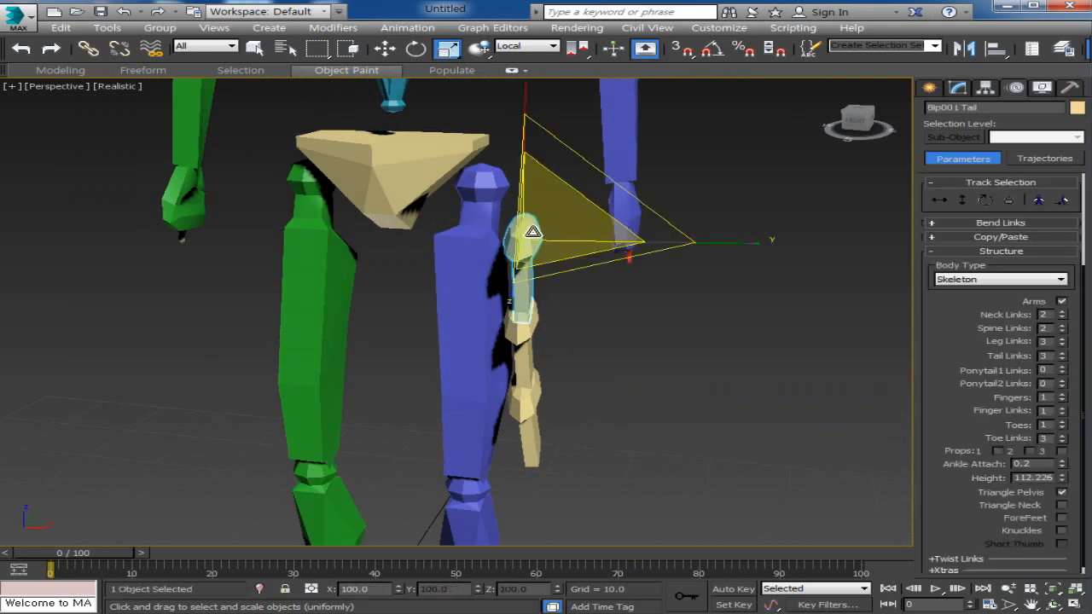
{"action": "left_click", "coordinate": [532, 443]}
{"action": "left_click", "coordinate": [524, 357]}
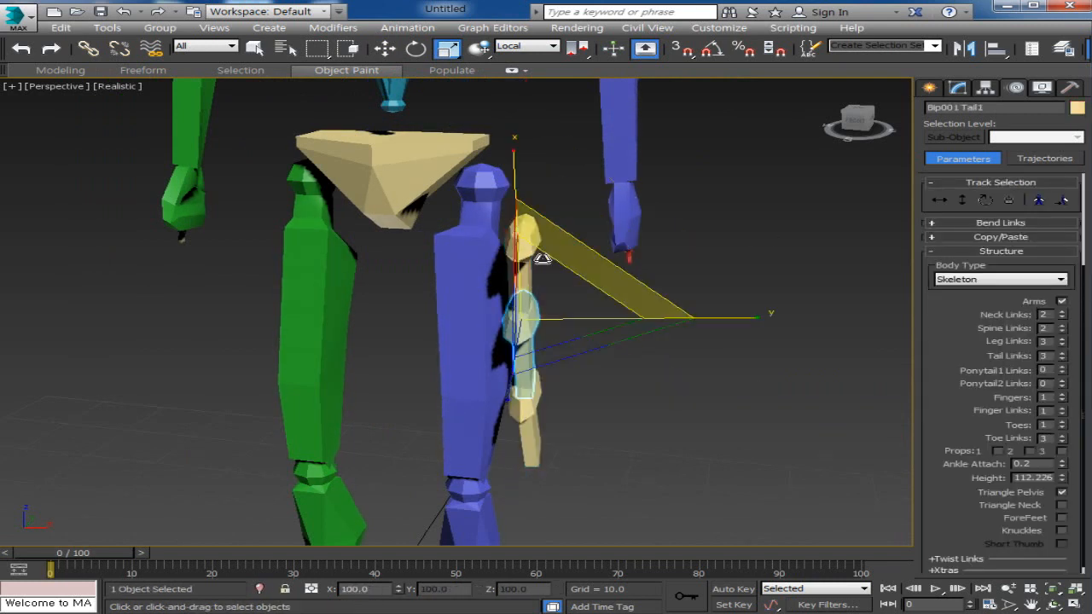
{"action": "left_click", "coordinate": [518, 261]}
{"action": "left_click", "coordinate": [645, 377]}
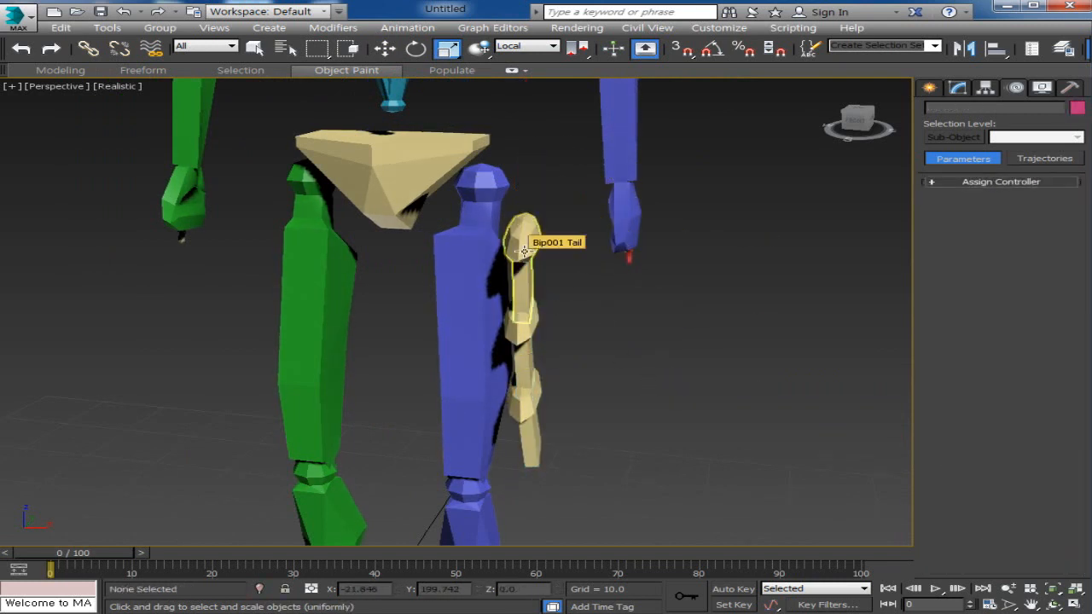
Rotate all three tail links together so the tail curls outward and up, and select the tip link
{"action": "double_click", "coordinate": [524, 251]}
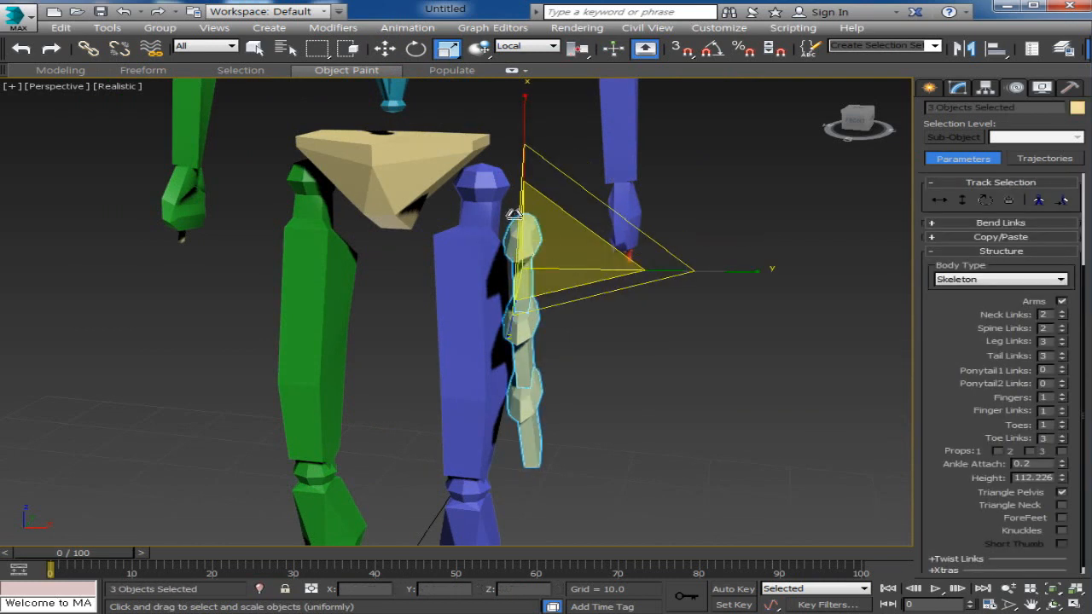
{"action": "left_click", "coordinate": [416, 48]}
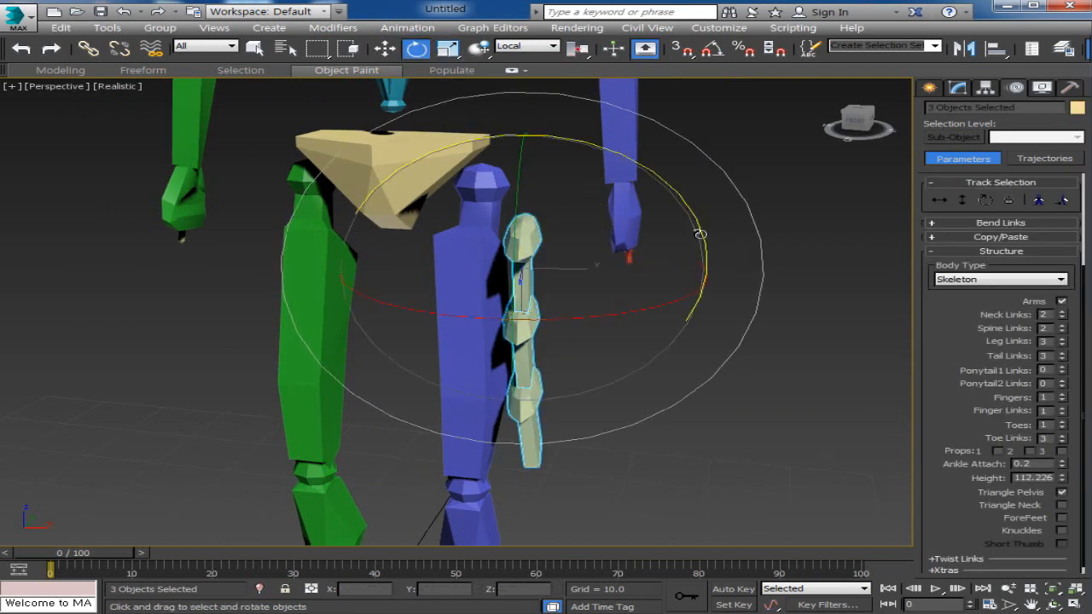
{"action": "left_click_drag", "start_coordinate": [697, 231], "coordinate": [624, 279]}
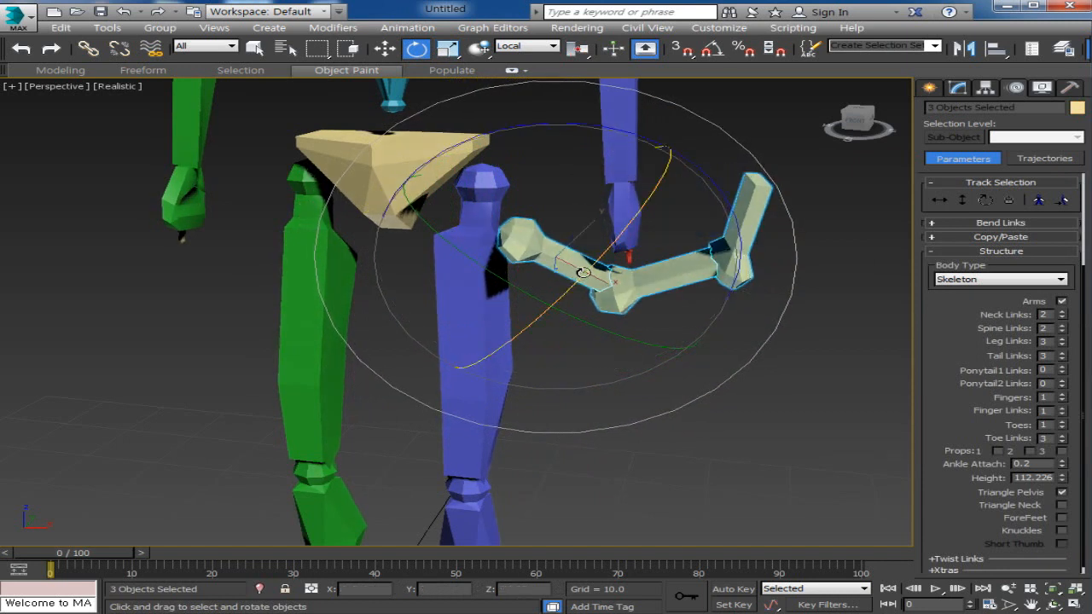
{"action": "key", "text": "Page_Down"}
{"action": "key", "text": "Page_Down"}
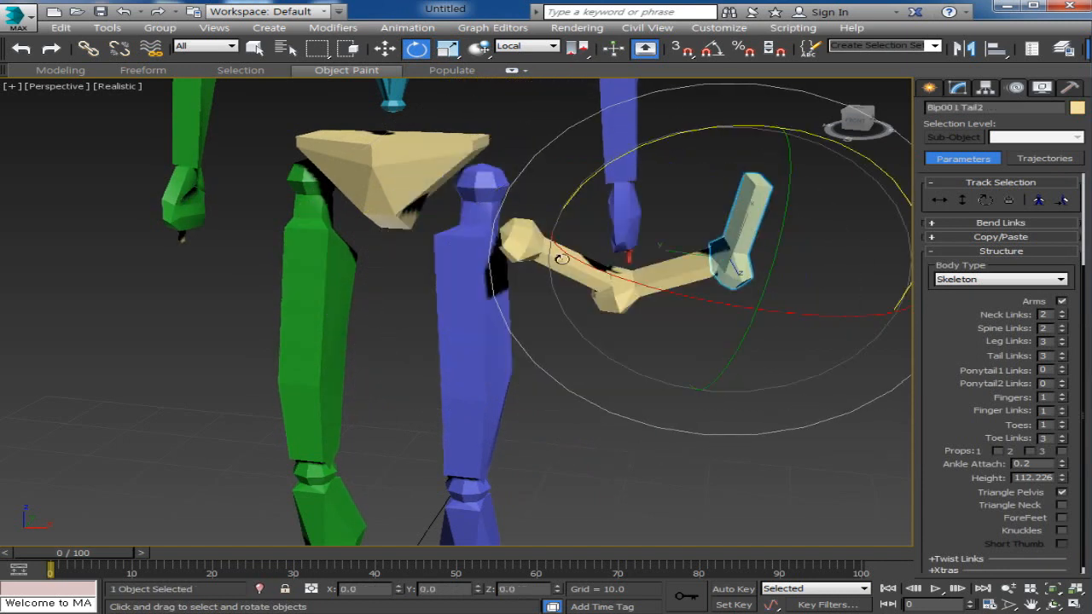
Reselect the whole tail chain and rotate its links back down into a gentle outward curve
{"action": "double_click", "coordinate": [562, 259]}
{"action": "left_click_drag", "start_coordinate": [734, 214], "coordinate": [738, 294]}
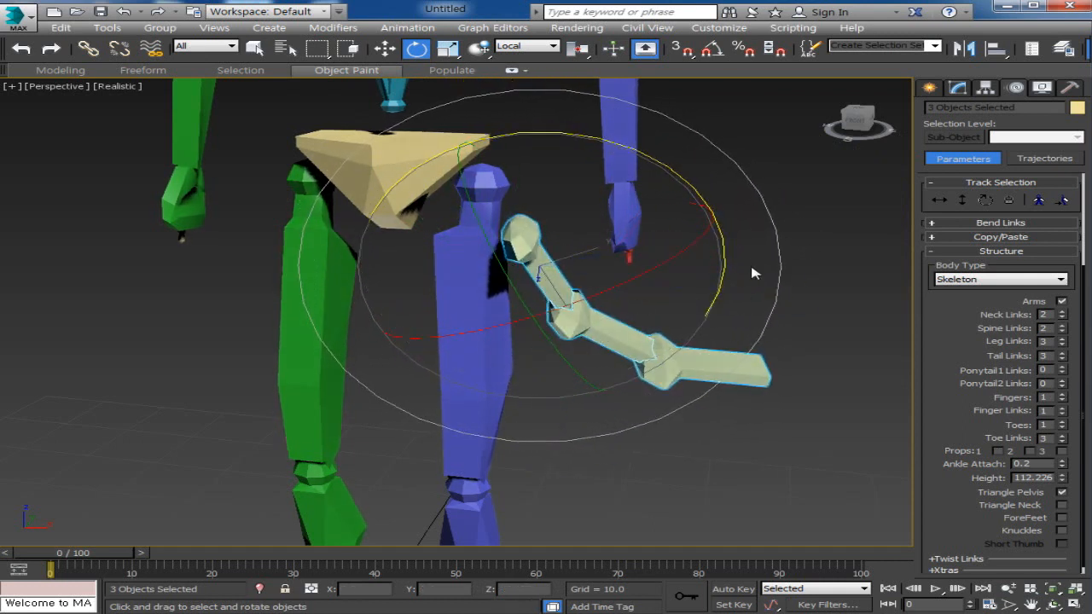
{"action": "left_click_drag", "start_coordinate": [710, 210], "coordinate": [740, 187]}
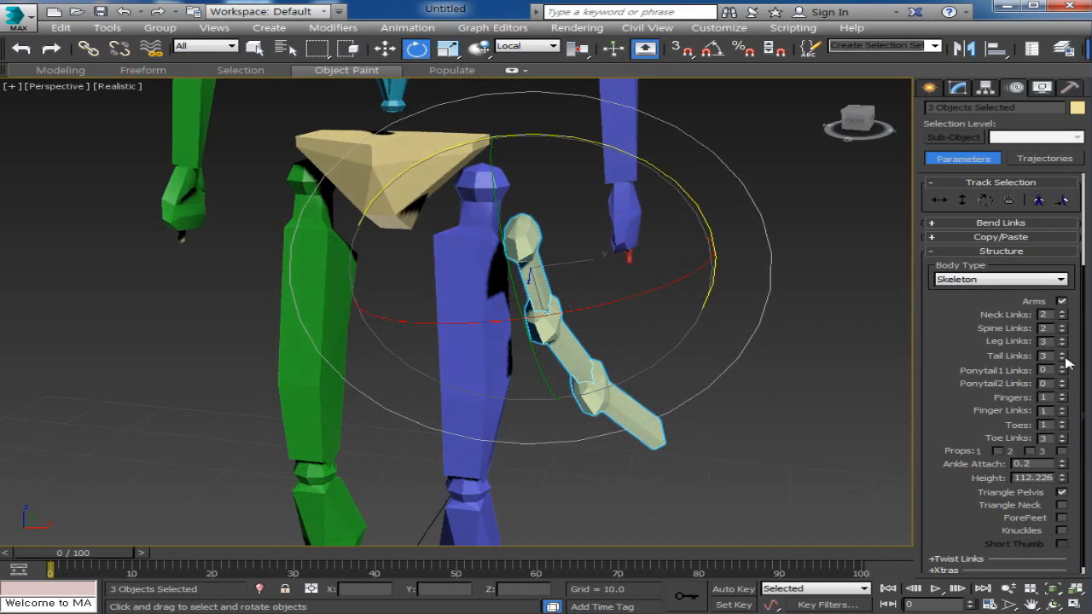
Remove the tail by setting its links to 0, and add a first ponytail with 4 links
{"action": "left_click_drag", "start_coordinate": [1064, 360], "coordinate": [1079, 385]}
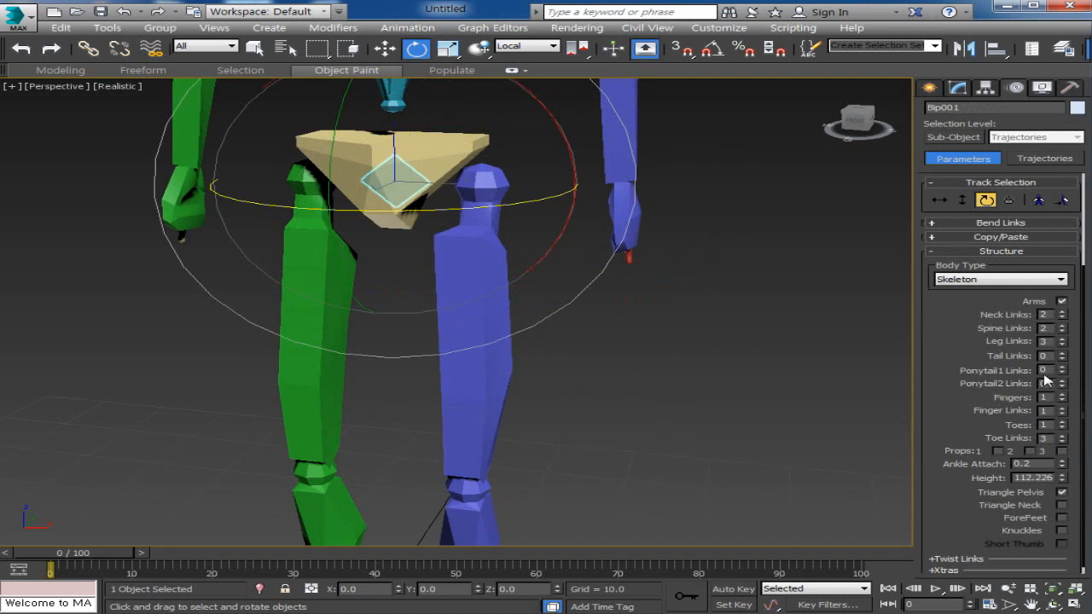
{"action": "middle_click_drag", "start_coordinate": [819, 300], "coordinate": [620, 417]}
{"action": "scroll", "coordinate": [814, 425], "scroll_direction": "down", "scroll_amount": 3}
{"action": "middle_click_drag", "start_coordinate": [620, 417], "coordinate": [617, 521]}
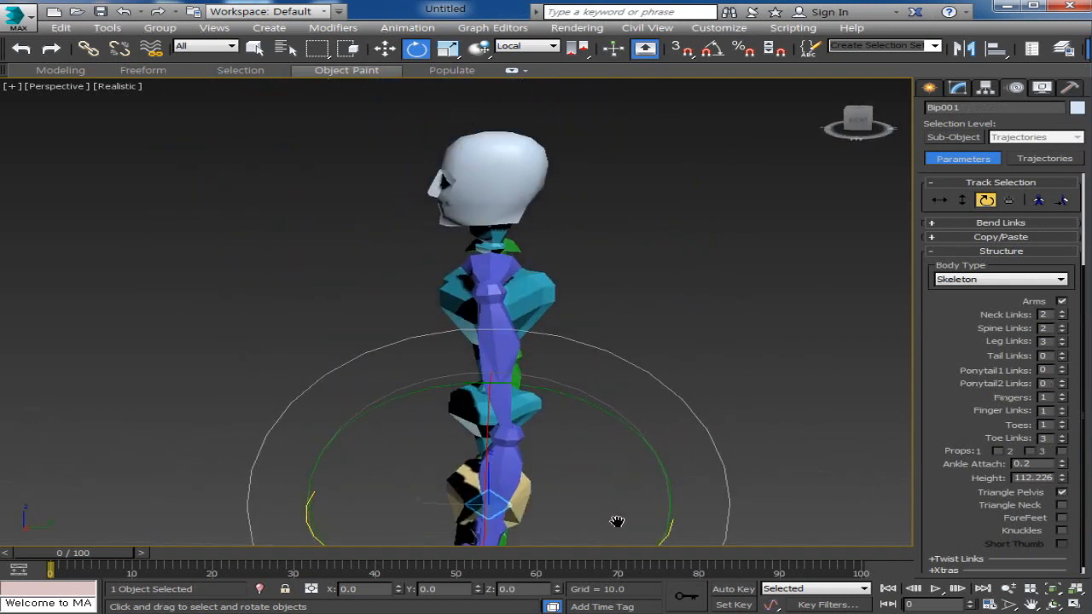
{"action": "middle_click_drag", "start_coordinate": [653, 339], "coordinate": [1002, 371], "text": "alt"}
{"action": "middle_click_drag", "start_coordinate": [1002, 371], "coordinate": [1008, 376]}
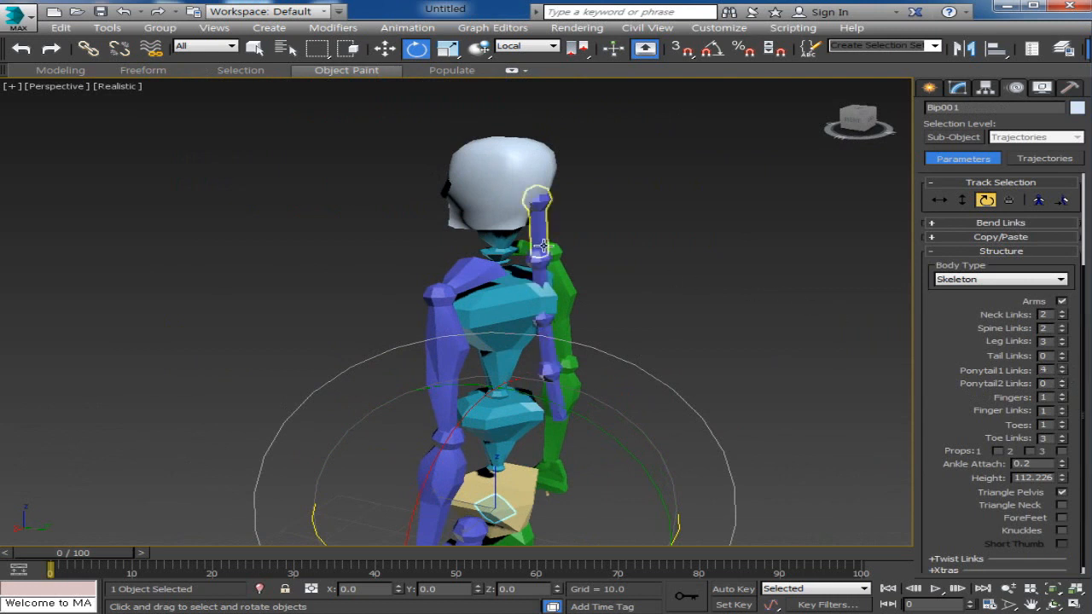
Rotate the first ponytail away from the back, turning its base link and the whole four-link chain
{"action": "left_click", "coordinate": [541, 239]}
{"action": "left_click_drag", "start_coordinate": [720, 178], "coordinate": [741, 188]}
{"action": "left_click", "coordinate": [743, 190]}
{"action": "double_click", "coordinate": [550, 226]}
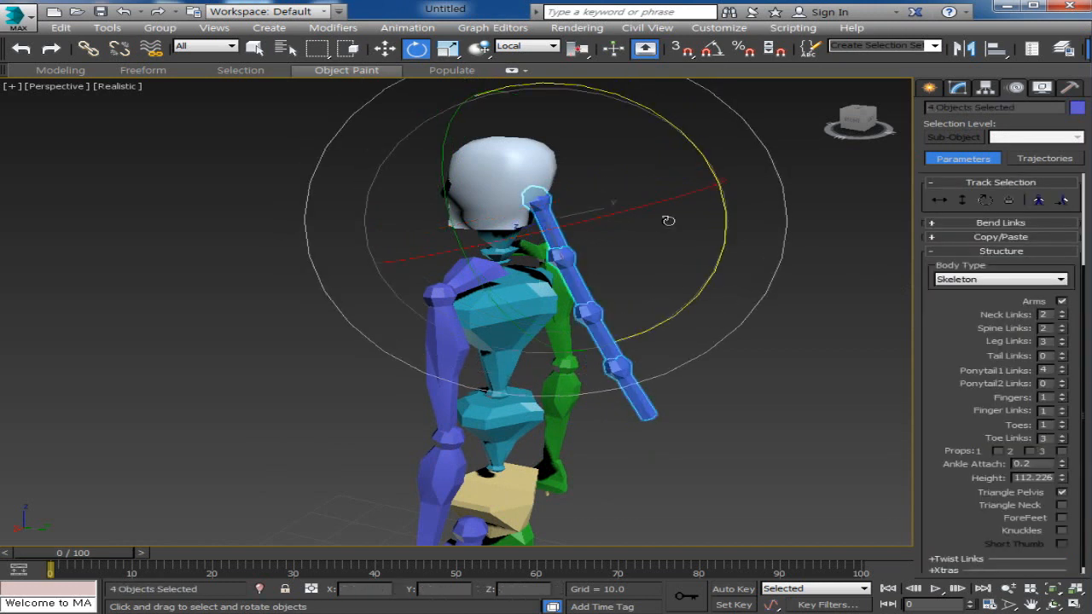
{"action": "left_click_drag", "start_coordinate": [699, 170], "coordinate": [721, 149]}
Add a second ponytail by setting the number of Ponytail2 links to 6
{"action": "middle_click_drag", "start_coordinate": [677, 288], "coordinate": [554, 335], "text": "alt"}
{"action": "left_click_drag", "start_coordinate": [555, 334], "coordinate": [691, 384]}
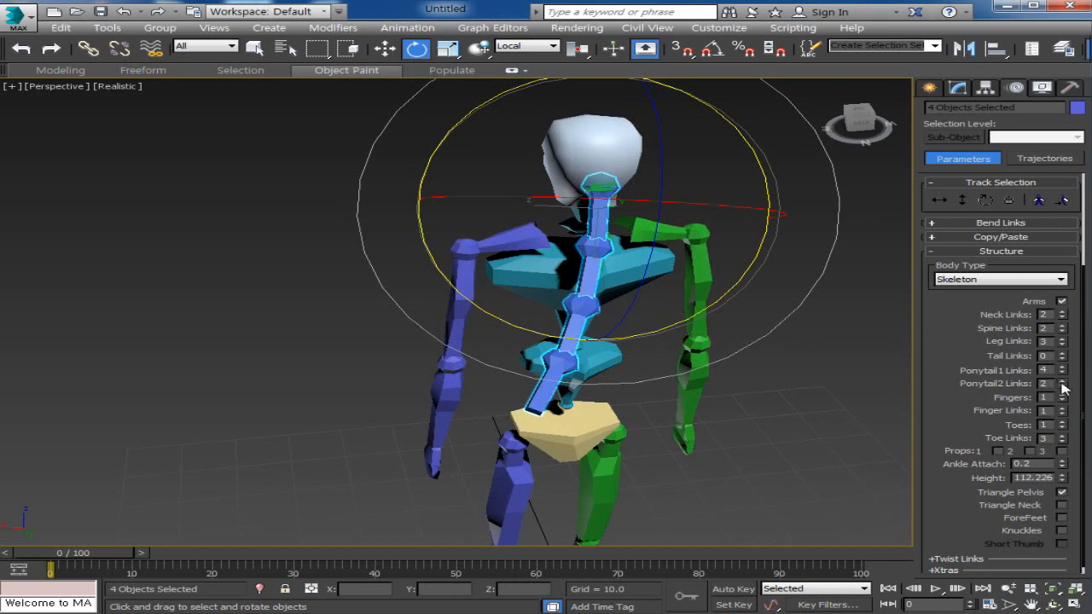
{"action": "left_click", "coordinate": [1062, 384]}
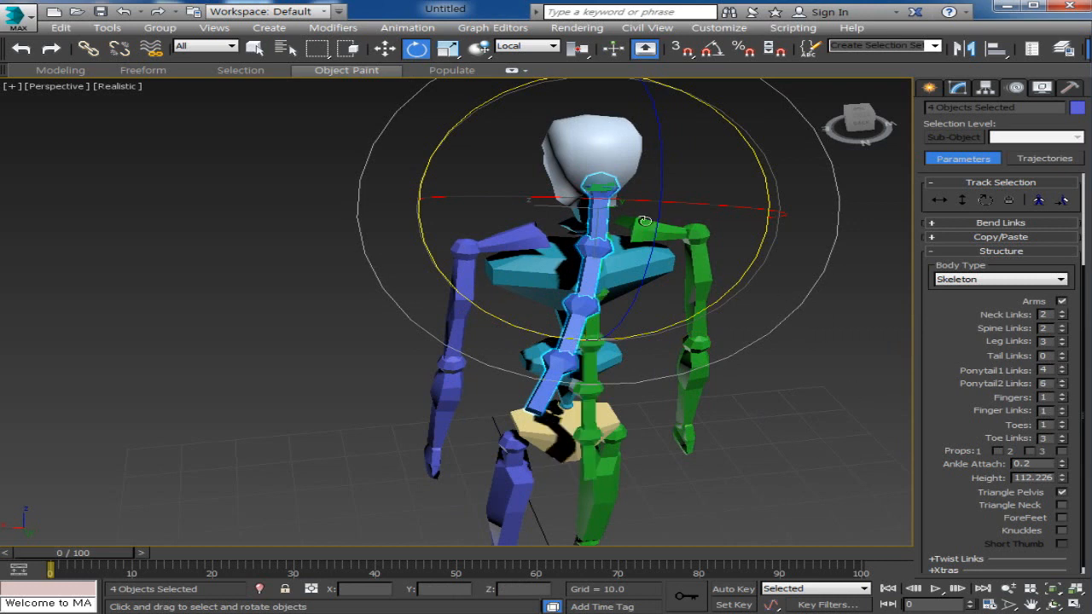
Select the second ponytail's six links and rotate them together so the ponytail curls away from the back
{"action": "double_click", "coordinate": [599, 187]}
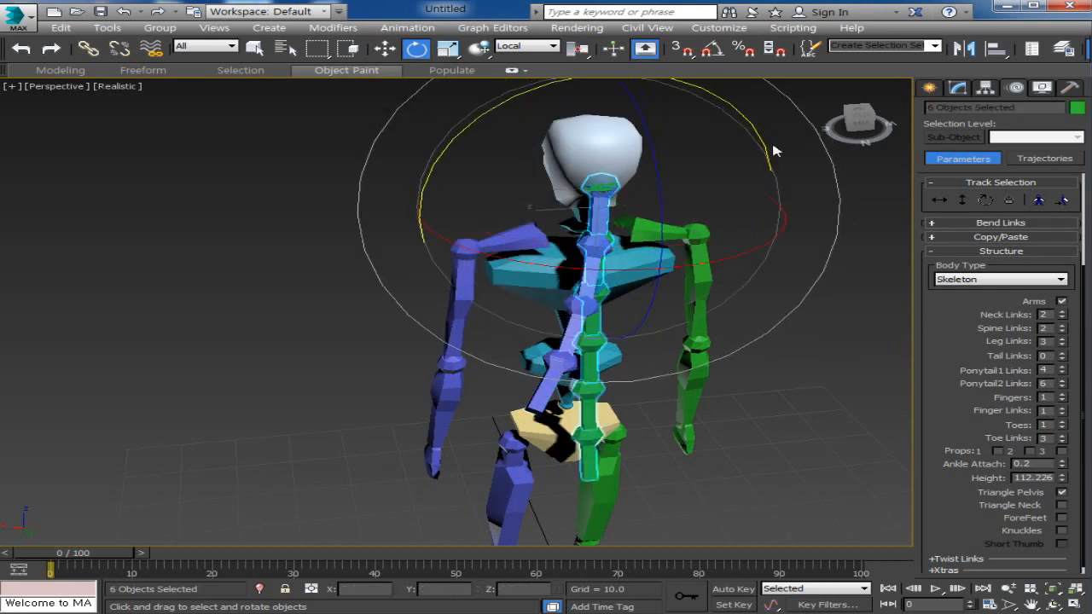
{"action": "left_click_drag", "start_coordinate": [765, 143], "coordinate": [753, 154]}
{"action": "middle_click_drag", "start_coordinate": [610, 312], "coordinate": [681, 304], "text": "alt"}
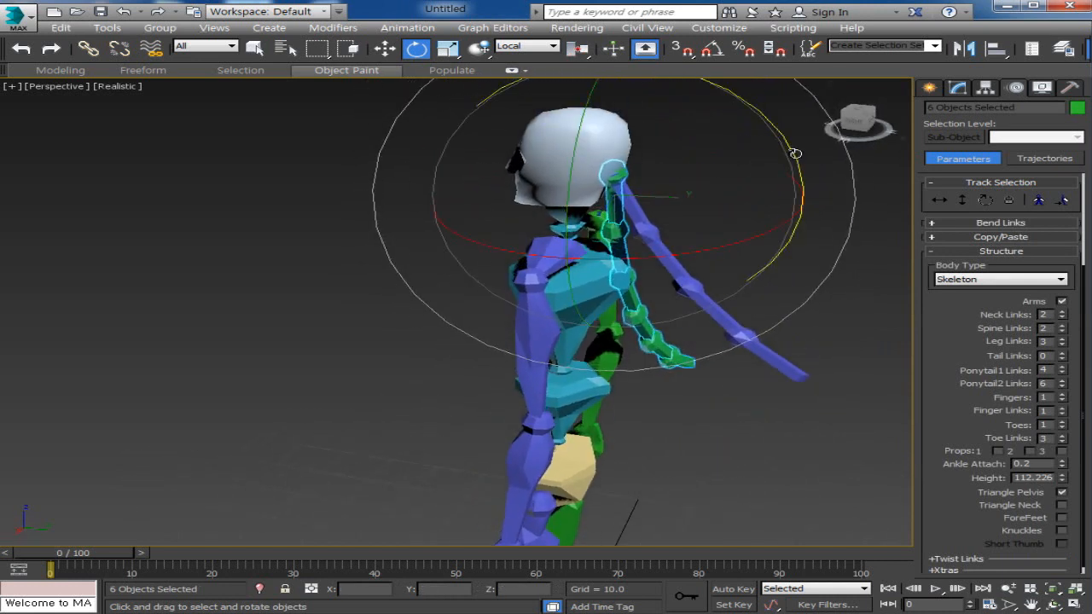
Rotate the second ponytail's six links together further so the chain swings out and curls upward behind the back
{"action": "left_click_drag", "start_coordinate": [794, 151], "coordinate": [791, 134]}
{"action": "middle_click_drag", "start_coordinate": [791, 134], "coordinate": [674, 256], "text": "alt"}
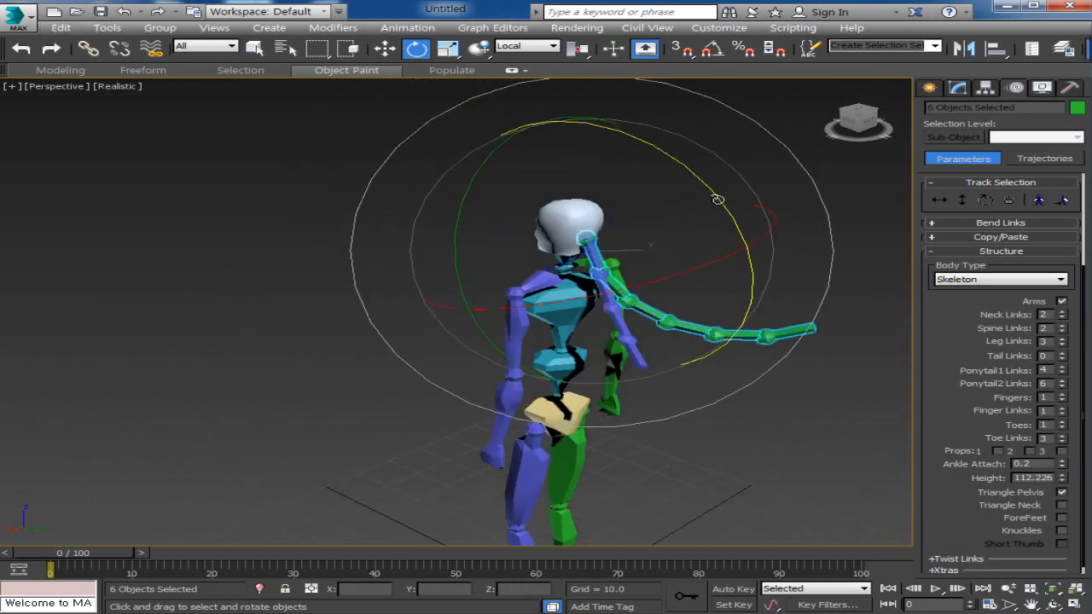
{"action": "left_click_drag", "start_coordinate": [716, 198], "coordinate": [739, 176]}
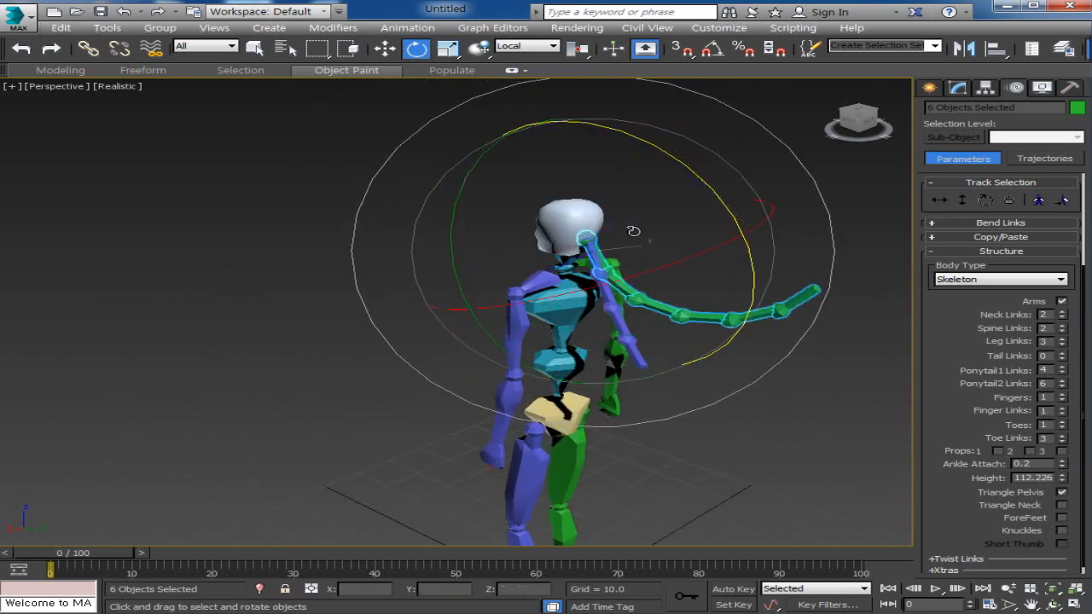
Rotate the first ponytail's base link so the chain points forward, and move it along Y to about -0.9 in front of the face
{"action": "left_click", "coordinate": [591, 245]}
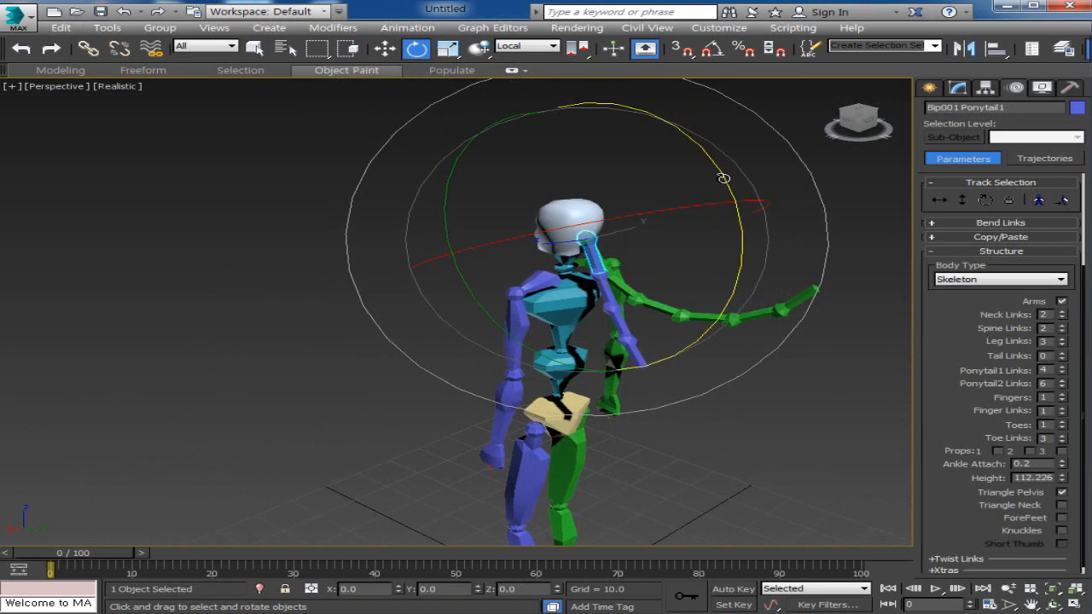
{"action": "left_click_drag", "start_coordinate": [724, 176], "coordinate": [476, 494]}
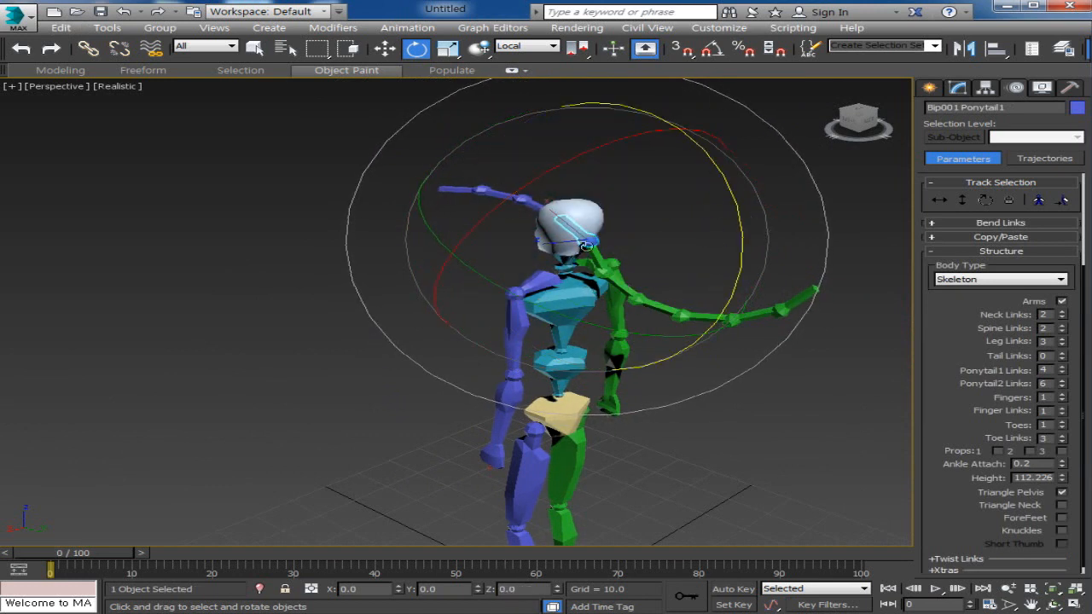
{"action": "scroll", "coordinate": [651, 314], "scroll_direction": "down", "scroll_amount": 3}
{"action": "middle_click_drag", "start_coordinate": [584, 333], "coordinate": [768, 322], "text": "alt"}
{"action": "right_click", "coordinate": [680, 279]}
{"action": "left_click", "coordinate": [701, 292]}
{"action": "middle_click_drag", "start_coordinate": [701, 298], "coordinate": [604, 389], "text": "alt"}
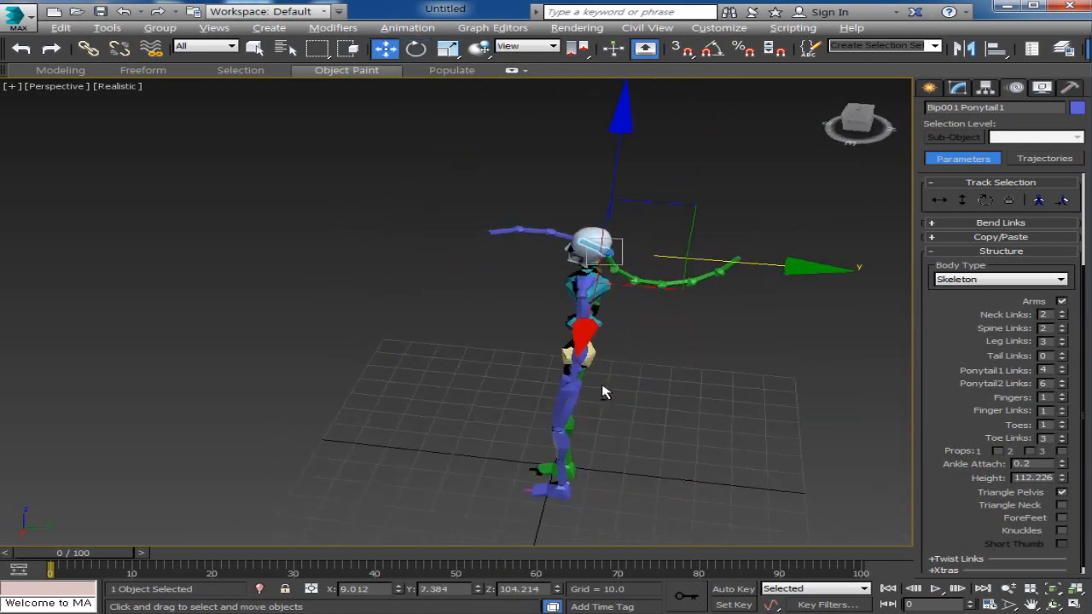
{"action": "left_click_drag", "start_coordinate": [729, 263], "coordinate": [693, 256]}
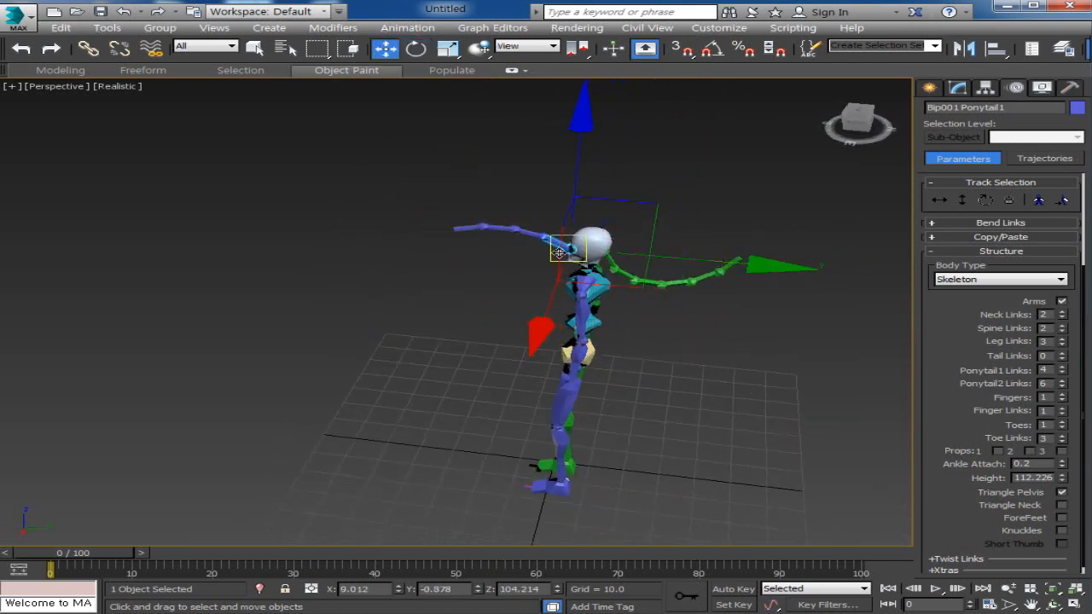
Try rotating the head to test how the attached ponytails follow, and undo the rotation
{"action": "left_click", "coordinate": [589, 241]}
{"action": "right_click", "coordinate": [594, 243]}
{"action": "left_click", "coordinate": [635, 263]}
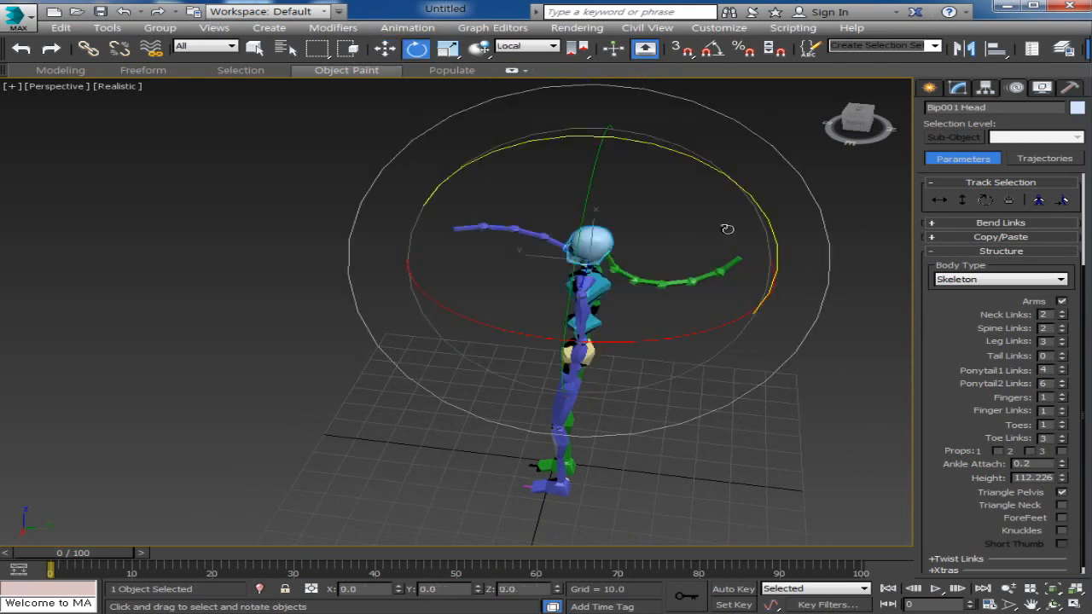
{"action": "left_click_drag", "start_coordinate": [769, 215], "coordinate": [801, 217]}
{"action": "key", "text": "ctrl+z"}
Remove both ponytails by setting the Ponytail1 and Ponytail2 links to 0
{"action": "scroll", "coordinate": [659, 457], "scroll_direction": "up", "scroll_amount": 3}
{"action": "middle_click_drag", "start_coordinate": [664, 456], "coordinate": [766, 416]}
{"action": "right_click", "coordinate": [1063, 370]}
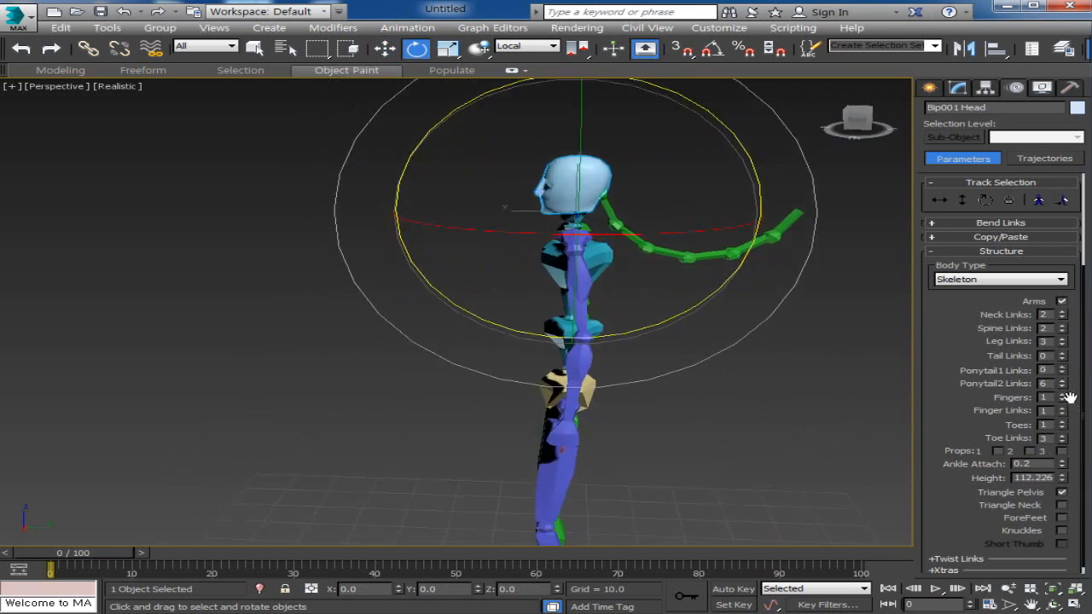
{"action": "right_click", "coordinate": [1063, 384]}
Set the number of fingers to 5 for the biped's hands
{"action": "scroll", "coordinate": [644, 459], "scroll_direction": "up", "scroll_amount": 5}
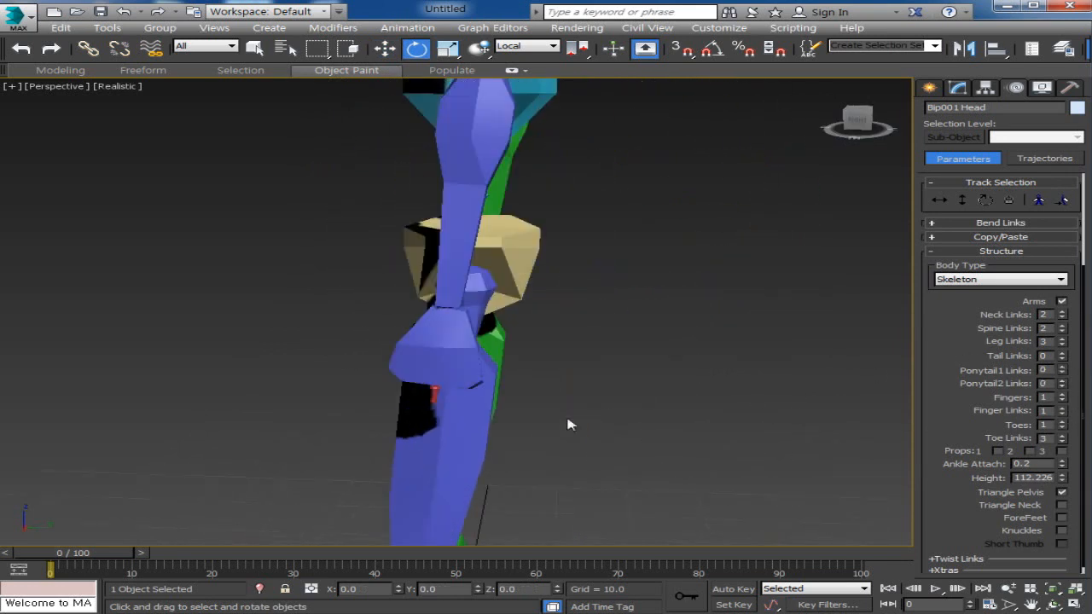
{"action": "middle_click_drag", "start_coordinate": [451, 411], "coordinate": [627, 395], "text": "alt"}
{"action": "middle_click_drag", "start_coordinate": [627, 395], "coordinate": [615, 385]}
{"action": "scroll", "coordinate": [623, 401], "scroll_direction": "up", "scroll_amount": 3}
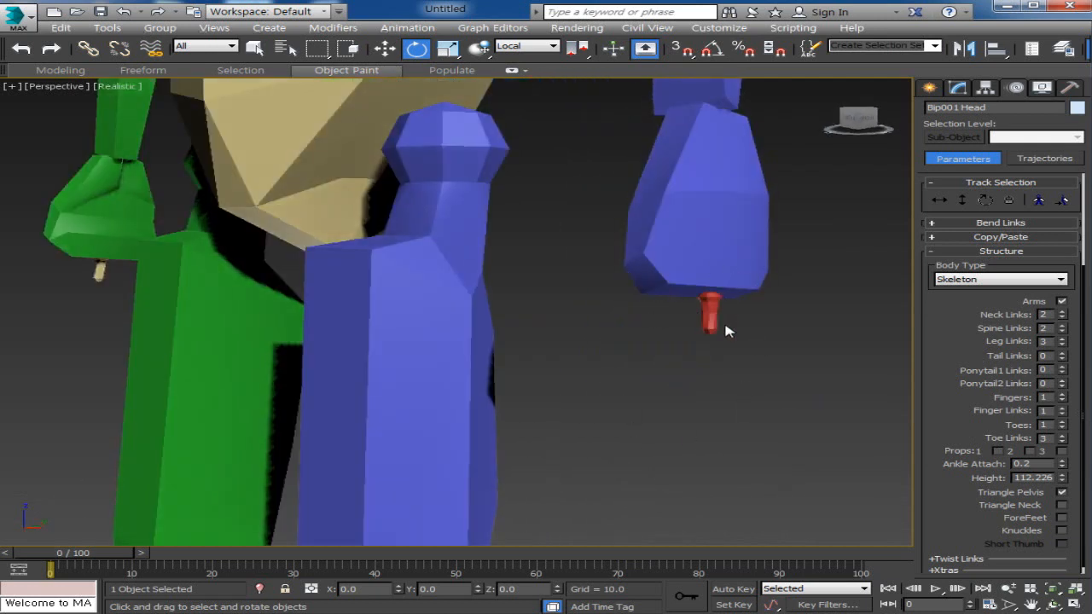
{"action": "left_click", "coordinate": [1062, 396]}
{"action": "left_click", "coordinate": [1062, 396]}
{"action": "left_click", "coordinate": [1063, 395]}
{"action": "left_click", "coordinate": [1062, 396]}
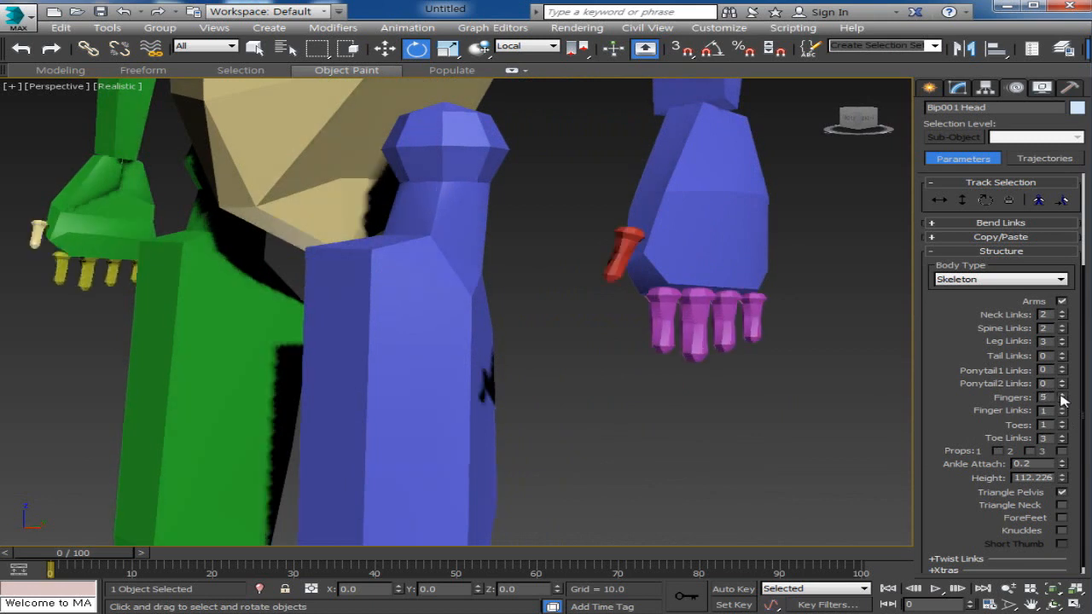
Set the number of finger links to 3 so each finger has three segments
{"action": "left_click", "coordinate": [717, 324]}
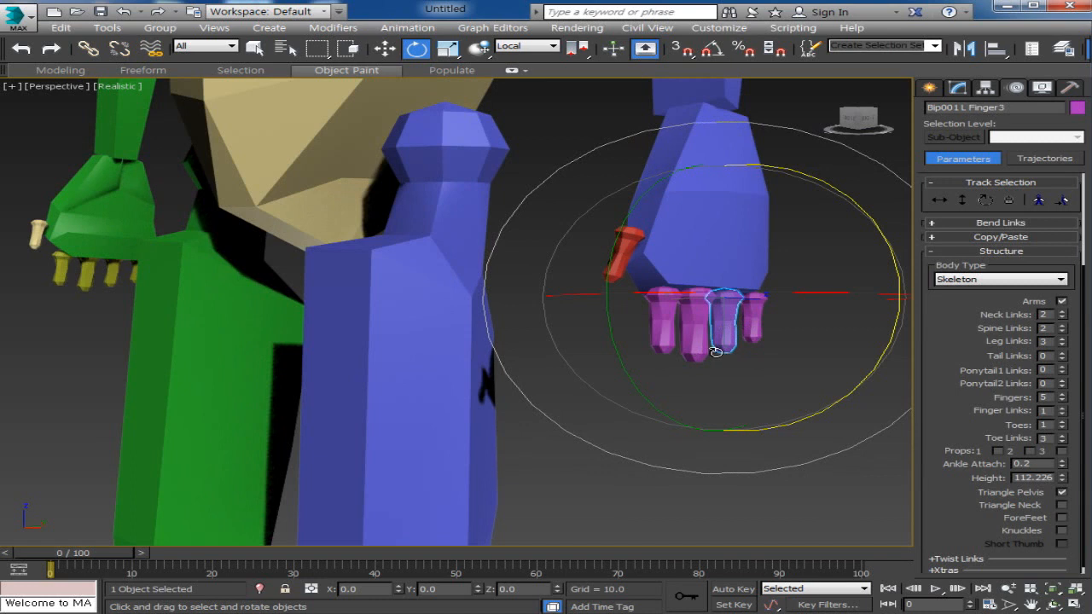
{"action": "left_click", "coordinate": [1062, 408]}
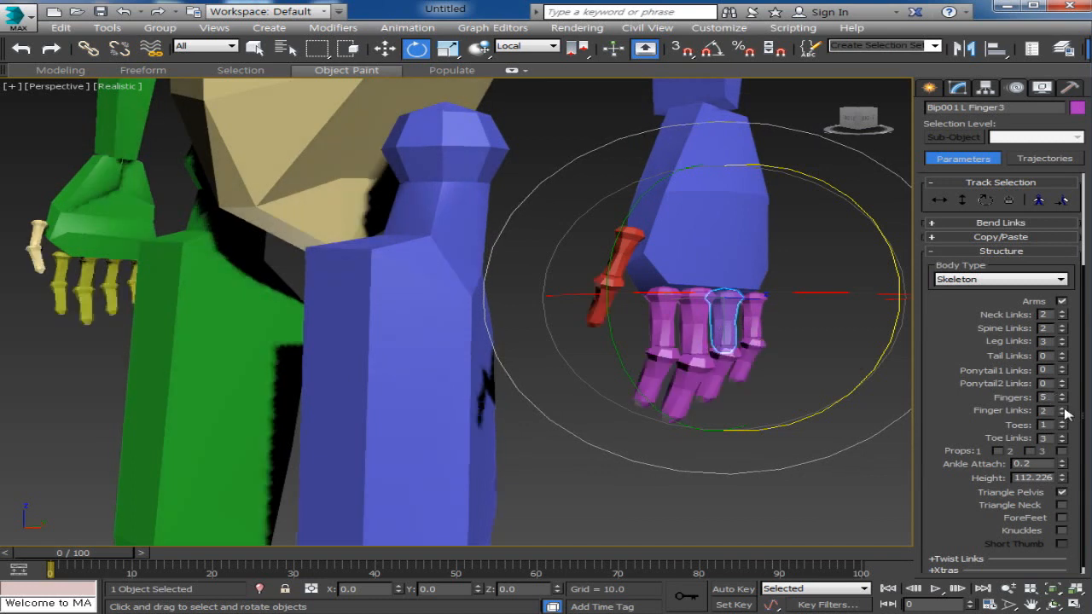
{"action": "left_click", "coordinate": [1062, 408]}
{"action": "left_click", "coordinate": [818, 492]}
{"action": "scroll", "coordinate": [793, 465], "scroll_direction": "down", "scroll_amount": 4}
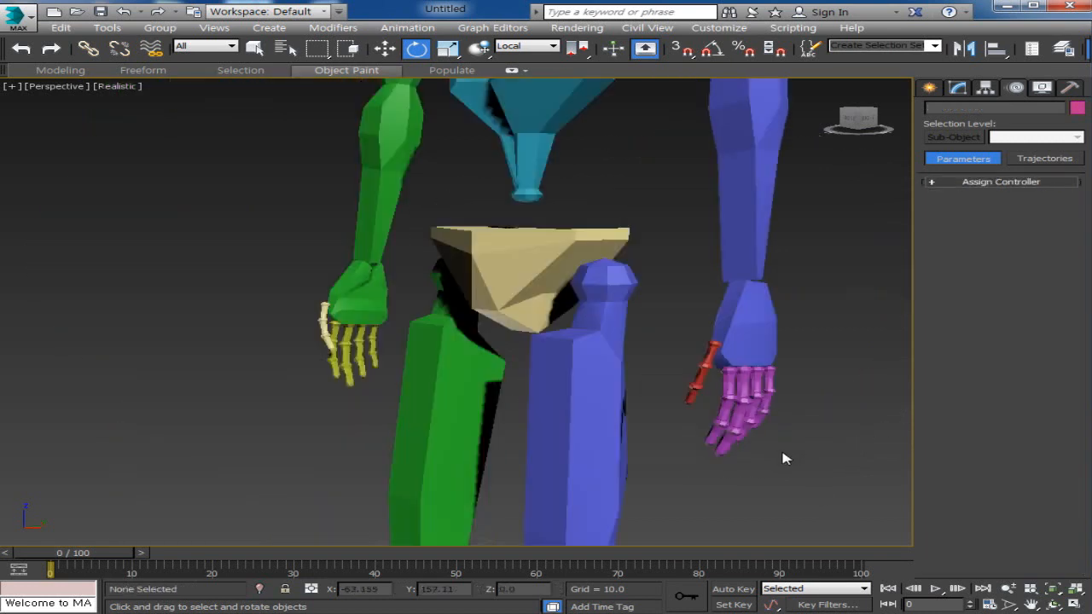
Select the left hand with all its finger links and move it outward along X to raise the arm sideways
{"action": "double_click", "coordinate": [709, 343]}
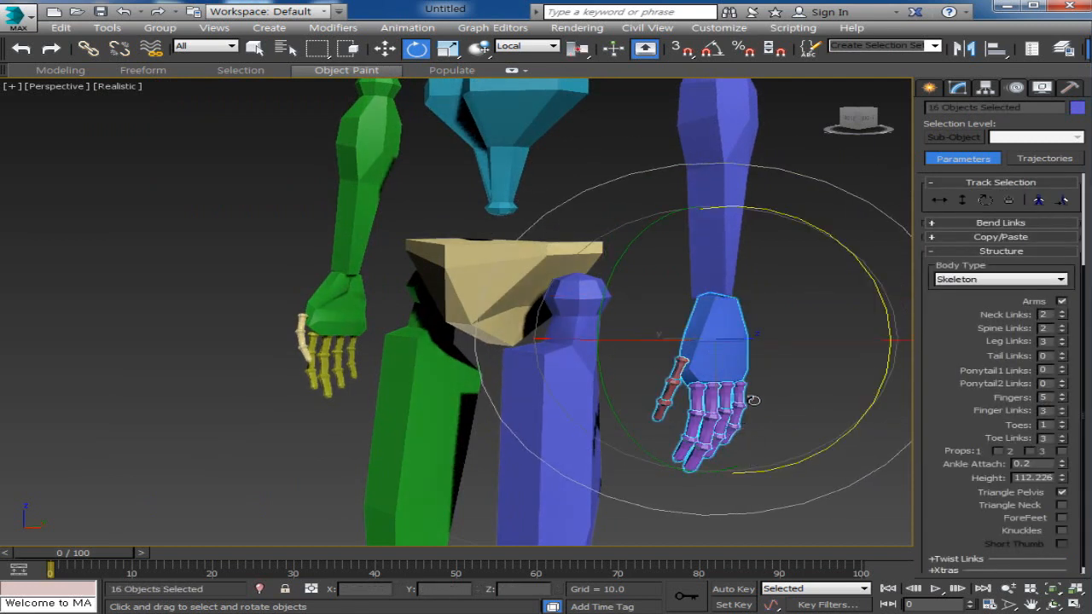
{"action": "scroll", "coordinate": [772, 413], "scroll_direction": "down", "scroll_amount": 2}
{"action": "right_click", "coordinate": [674, 367]}
{"action": "left_click", "coordinate": [697, 385]}
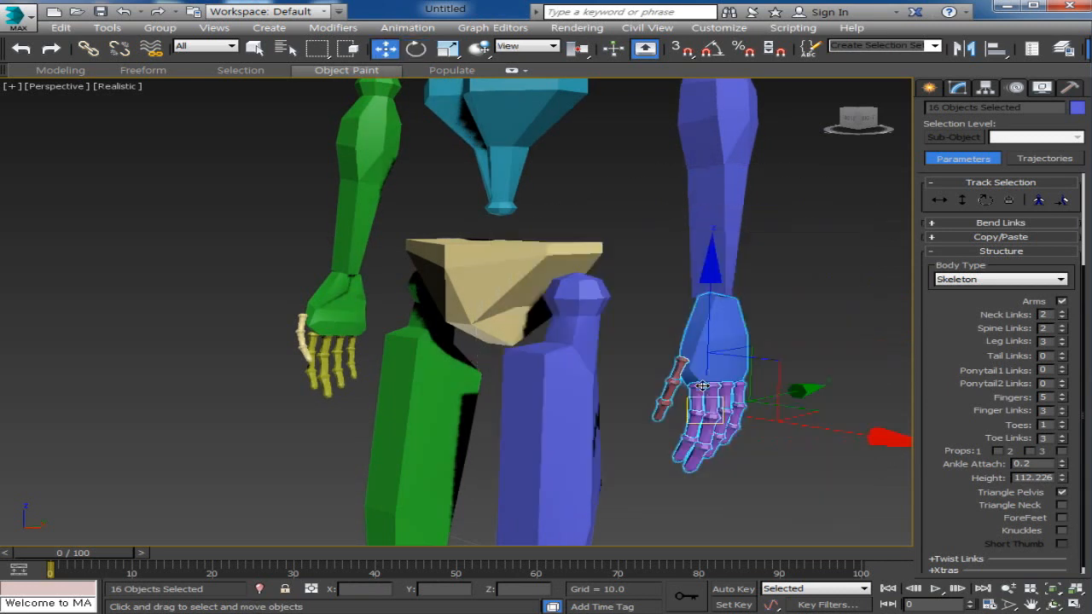
{"action": "scroll", "coordinate": [683, 436], "scroll_direction": "down", "scroll_amount": 3}
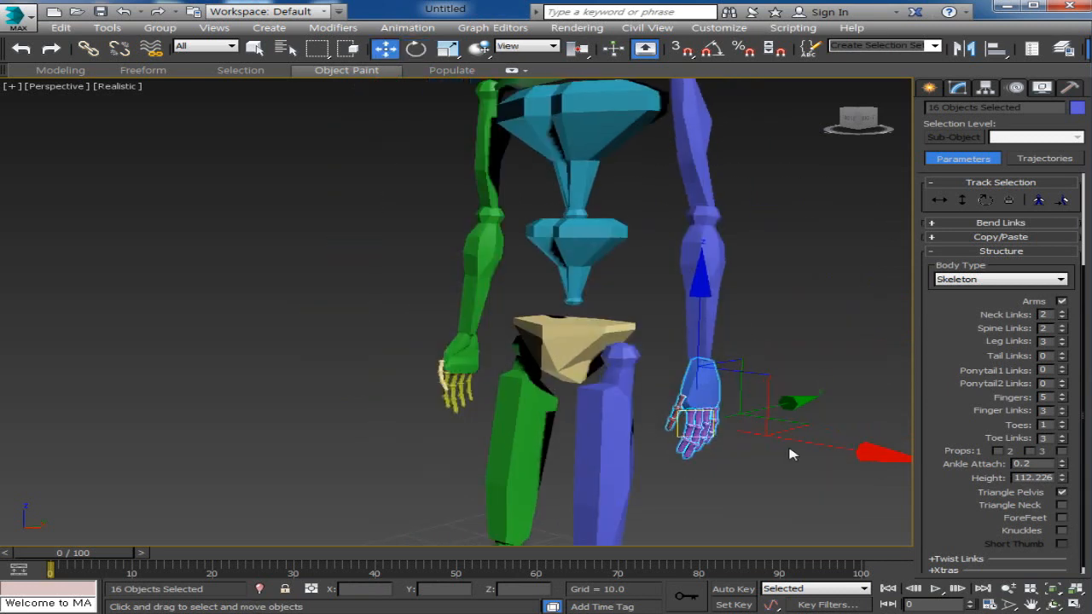
{"action": "left_click_drag", "start_coordinate": [801, 446], "coordinate": [1024, 435]}
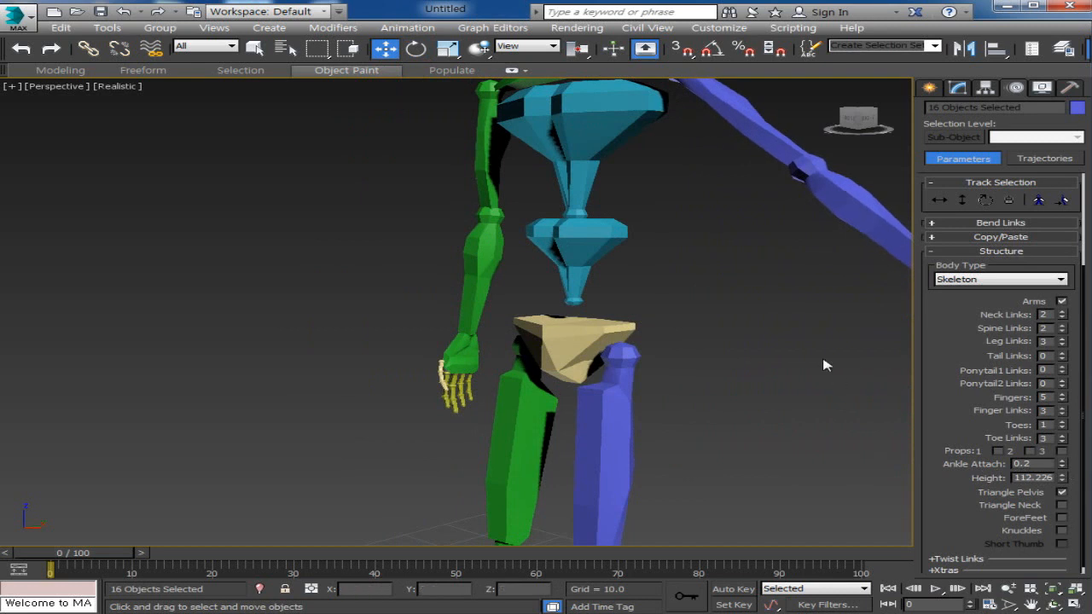
Rotate the left clavicle to change the raised arm's angle at the shoulder
{"action": "middle_click_drag", "start_coordinate": [828, 357], "coordinate": [764, 535]}
{"action": "left_click", "coordinate": [558, 281]}
{"action": "right_click", "coordinate": [628, 285]}
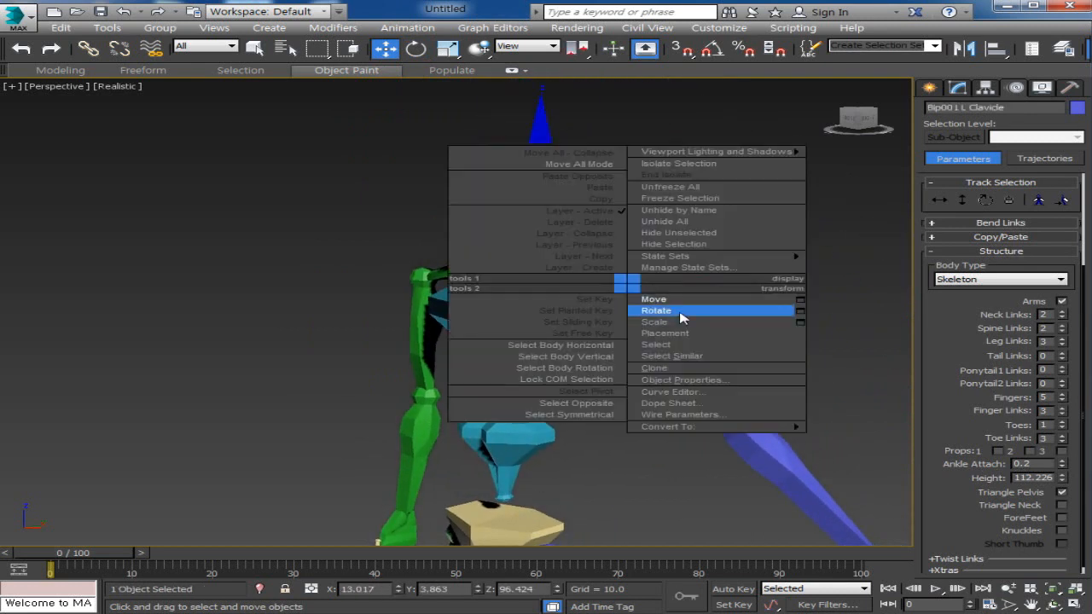
{"action": "left_click", "coordinate": [687, 311]}
{"action": "left_click_drag", "start_coordinate": [687, 276], "coordinate": [668, 302]}
{"action": "middle_click_drag", "start_coordinate": [668, 302], "coordinate": [639, 342], "text": "alt"}
Scale the left clavicle slightly along its local axis, and select the left upper arm
{"action": "right_click", "coordinate": [629, 326]}
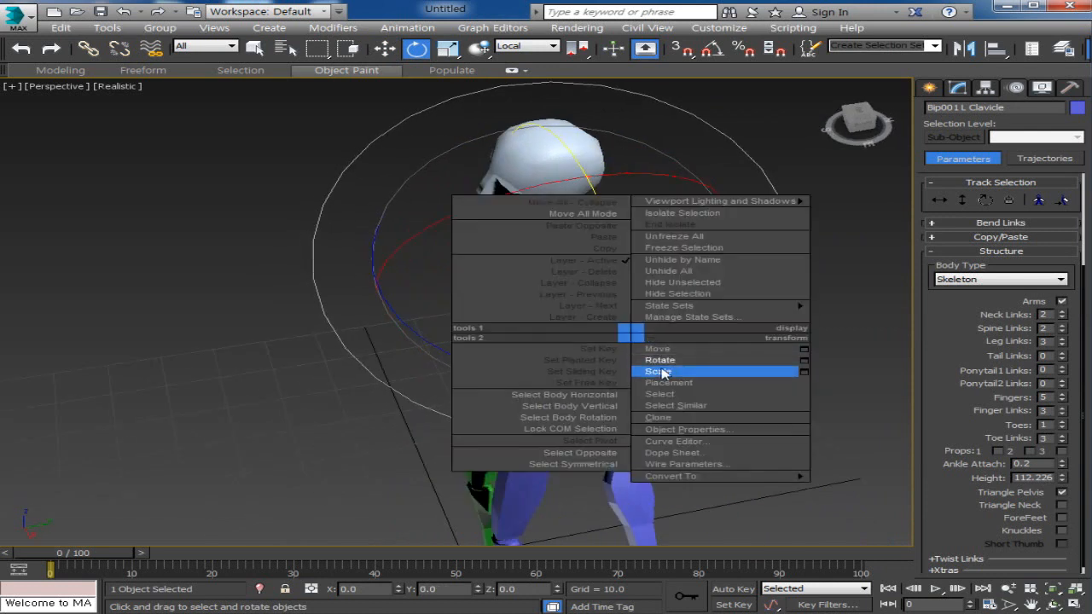
{"action": "left_click", "coordinate": [670, 370]}
{"action": "left_click_drag", "start_coordinate": [342, 289], "coordinate": [329, 291]}
{"action": "left_click", "coordinate": [603, 405]}
{"action": "middle_click_drag", "start_coordinate": [627, 457], "coordinate": [668, 387], "text": "alt"}
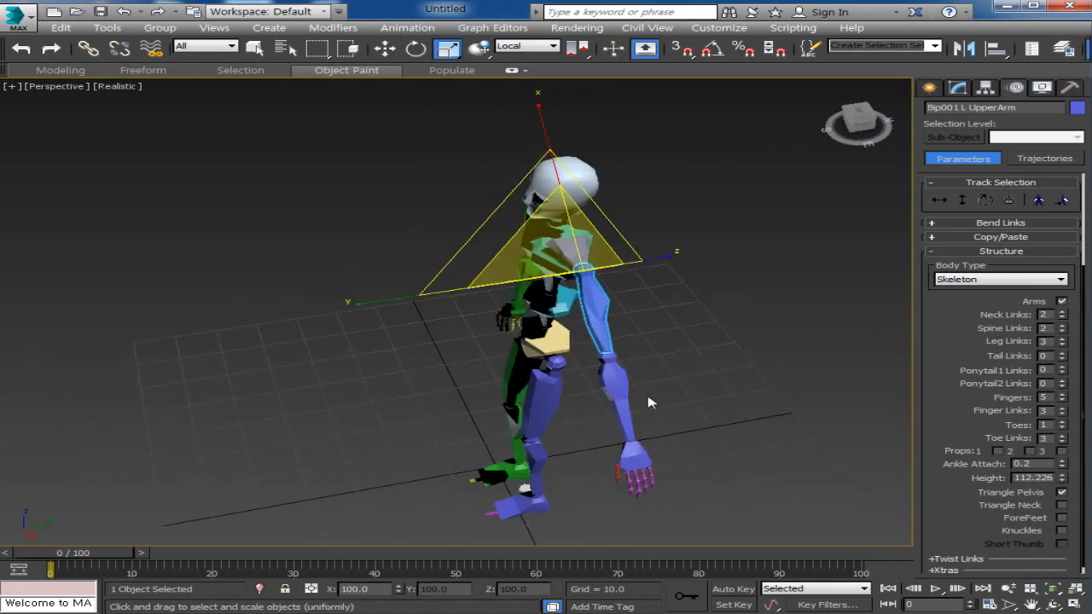
Rotate the left forearm at the elbow to bend it slightly
{"action": "left_click", "coordinate": [621, 399]}
{"action": "right_click", "coordinate": [629, 384]}
{"action": "left_click", "coordinate": [675, 416]}
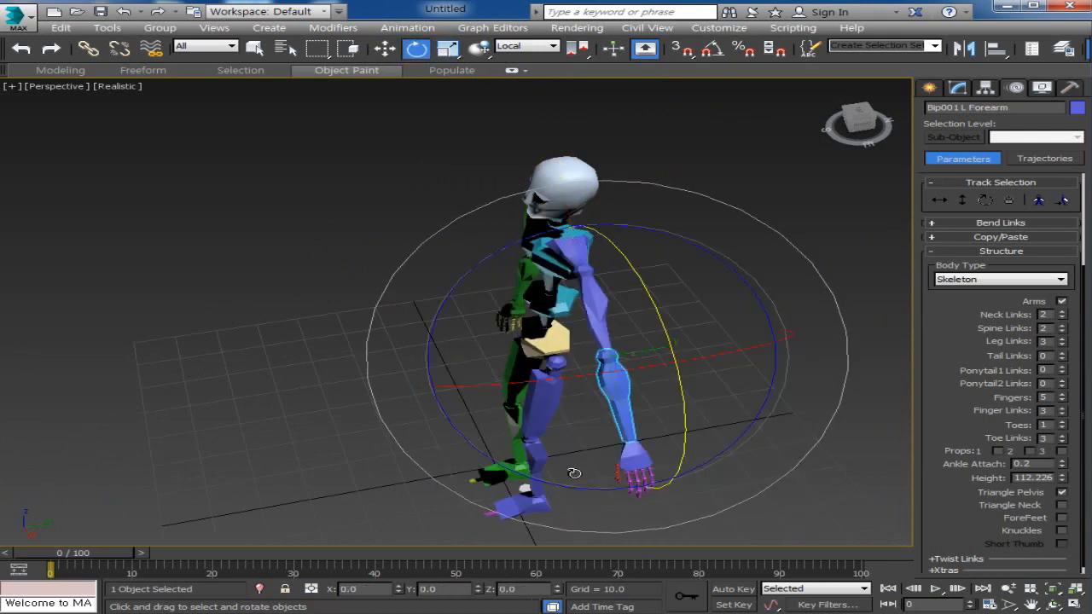
{"action": "left_click_drag", "start_coordinate": [575, 489], "coordinate": [543, 487]}
{"action": "middle_click_drag", "start_coordinate": [546, 486], "coordinate": [730, 365], "text": "alt"}
{"action": "middle_click_drag", "start_coordinate": [722, 441], "coordinate": [694, 470], "text": "alt"}
{"action": "scroll", "coordinate": [617, 365], "scroll_direction": "up", "scroll_amount": 5}
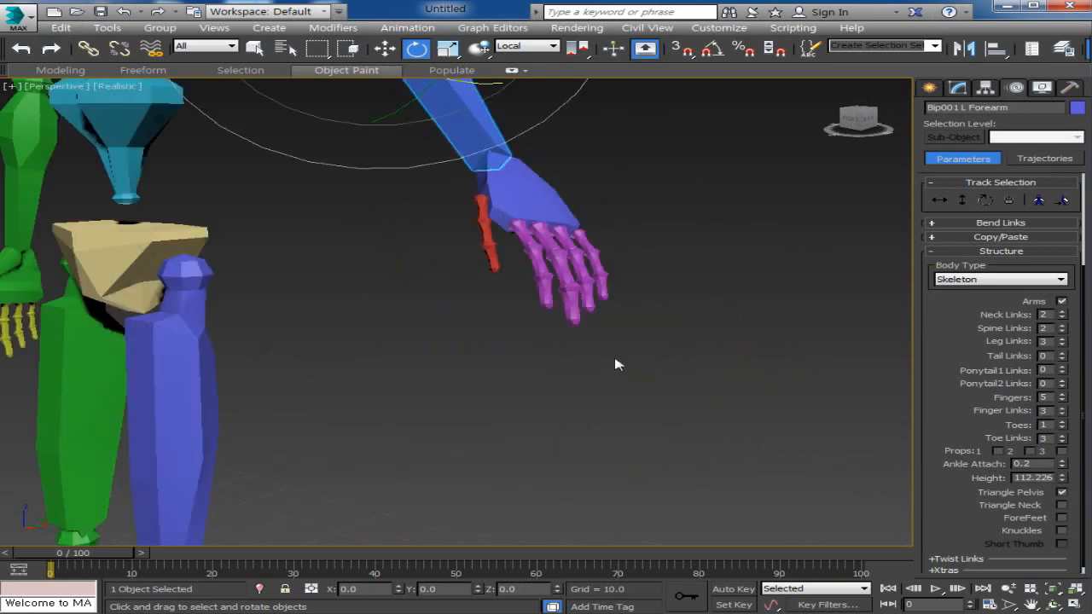
Rotate the left hand together with all its finger links so the fingers curl inward, and clear the selection
{"action": "double_click", "coordinate": [522, 188]}
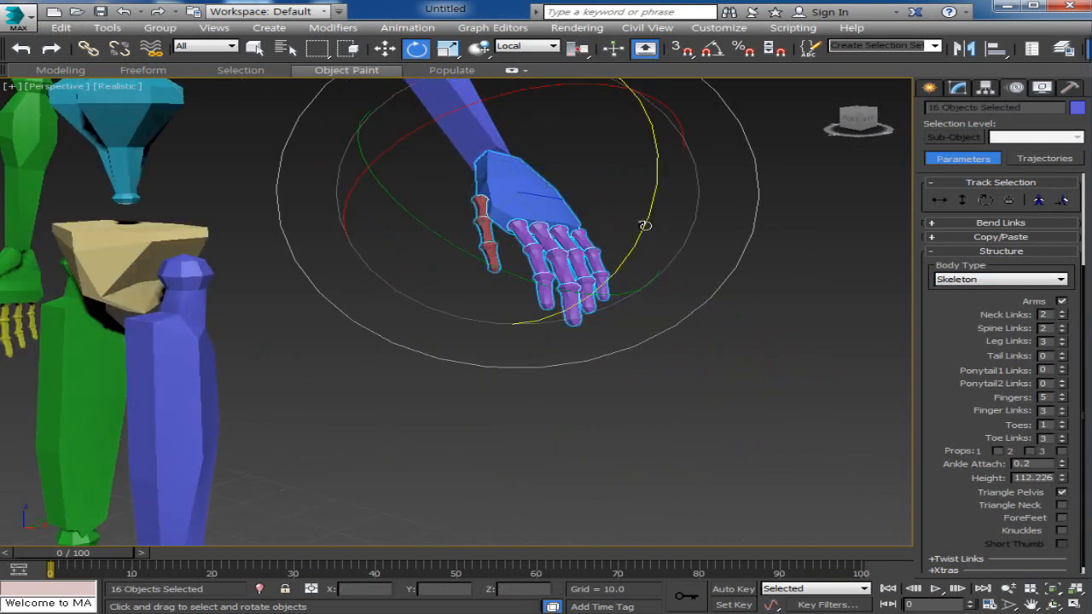
{"action": "left_click_drag", "start_coordinate": [644, 225], "coordinate": [561, 390]}
{"action": "middle_click_drag", "start_coordinate": [561, 390], "coordinate": [600, 449], "text": "alt"}
{"action": "left_click", "coordinate": [600, 449]}
{"action": "scroll", "coordinate": [597, 438], "scroll_direction": "up", "scroll_amount": 4}
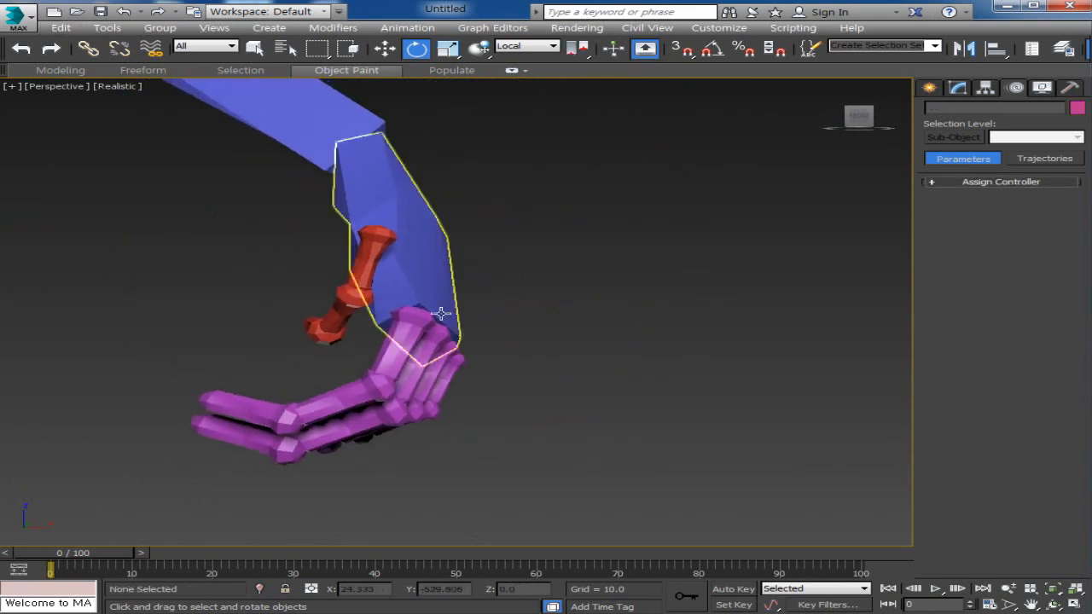
Rotate the left thumb's base link to point downward, and move it along X to about 43.1, away from the palm
{"action": "left_click", "coordinate": [374, 245]}
{"action": "left_click_drag", "start_coordinate": [373, 246], "coordinate": [453, 229]}
{"action": "left_click_drag", "start_coordinate": [514, 177], "coordinate": [472, 184]}
{"action": "right_click", "coordinate": [485, 208]}
{"action": "left_click", "coordinate": [512, 224]}
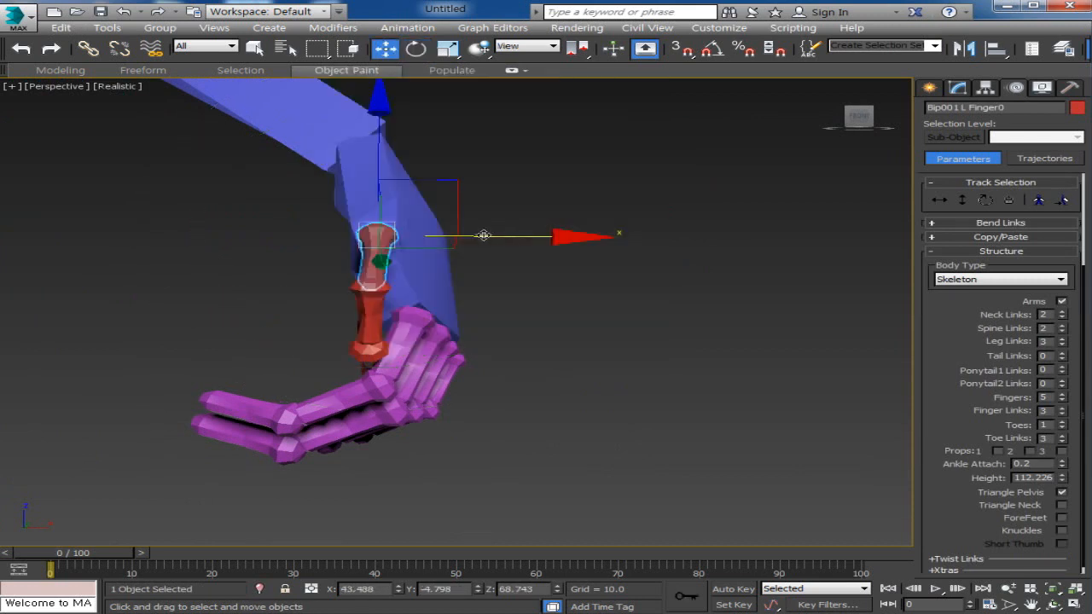
{"action": "left_click_drag", "start_coordinate": [494, 239], "coordinate": [469, 244]}
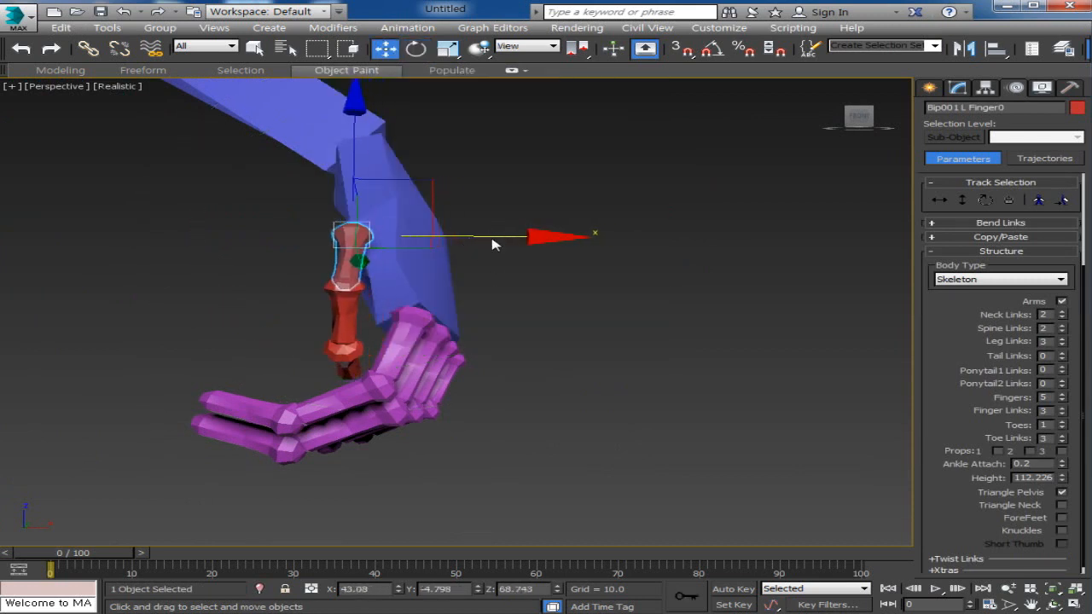
Rotate the left thumb's base link about 26 degrees around its local Y axis, away from the palm
{"action": "right_click", "coordinate": [492, 245]}
{"action": "left_click", "coordinate": [525, 259]}
{"action": "left_click_drag", "start_coordinate": [516, 287], "coordinate": [504, 323]}
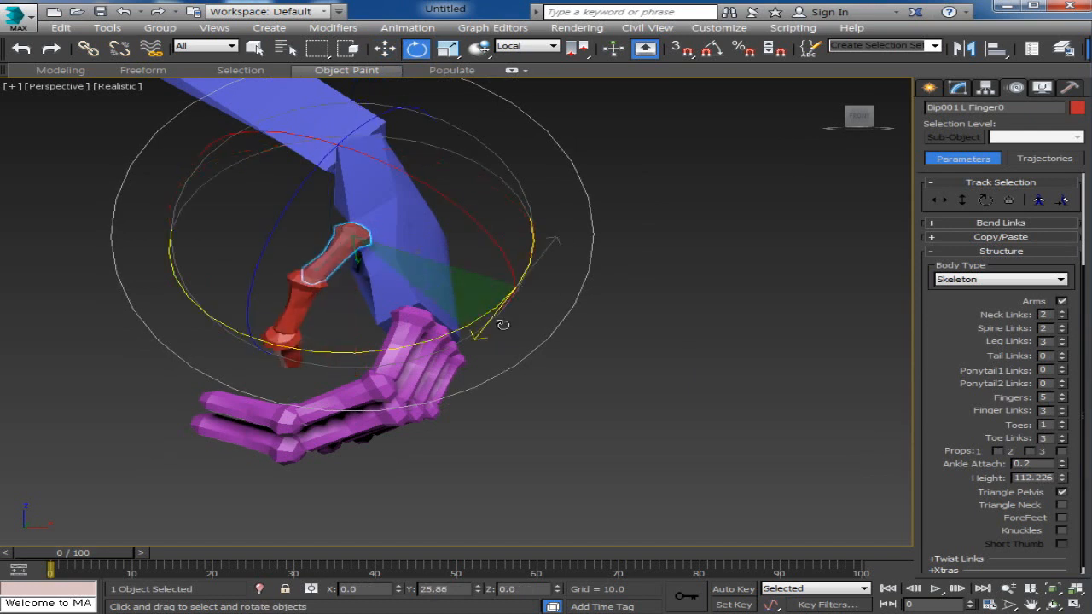
{"action": "middle_click_drag", "start_coordinate": [571, 428], "coordinate": [441, 460], "text": "alt"}
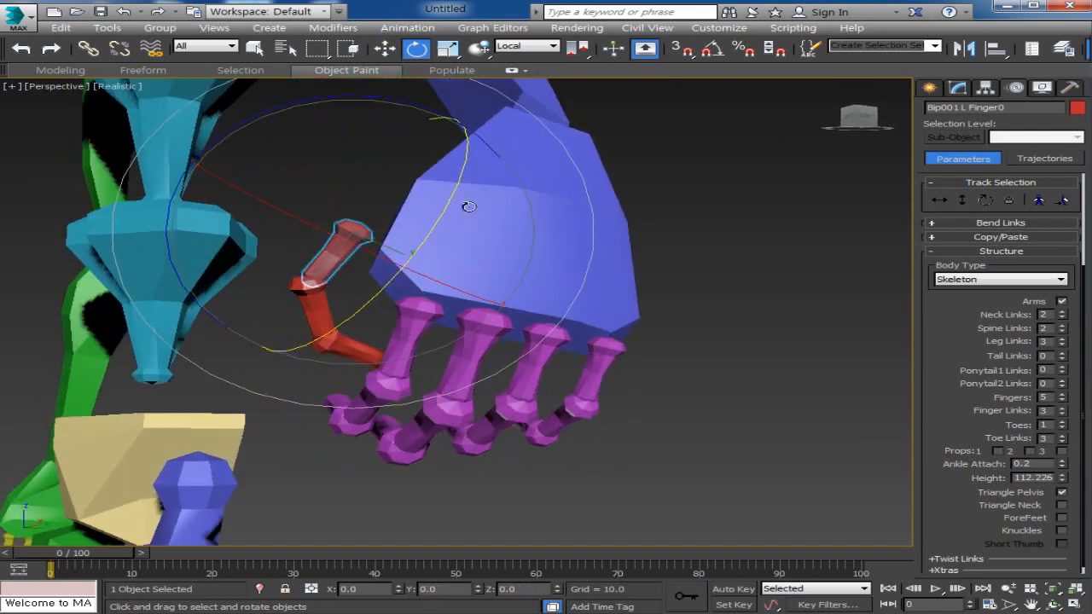
Rotate the left thumb's middle link inward, and turn its tip link about -21 degrees around its local Y axis
{"action": "left_click", "coordinate": [314, 319]}
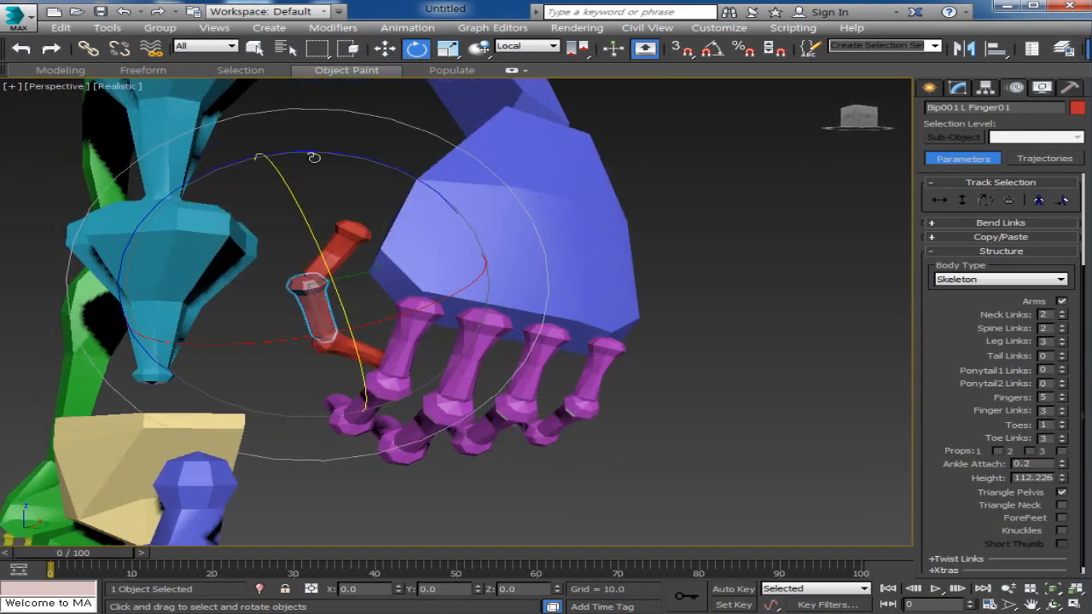
{"action": "mouse_move", "coordinate": [313, 157]}
{"action": "left_mouse_down"}
{"action": "mouse_move", "coordinate": [385, 171]}
{"action": "mouse_move", "coordinate": [433, 236]}
{"action": "mouse_move", "coordinate": [484, 259]}
{"action": "left_mouse_up"}
{"action": "left_click", "coordinate": [321, 354]}
{"action": "left_click_drag", "start_coordinate": [489, 261], "coordinate": [493, 262]}
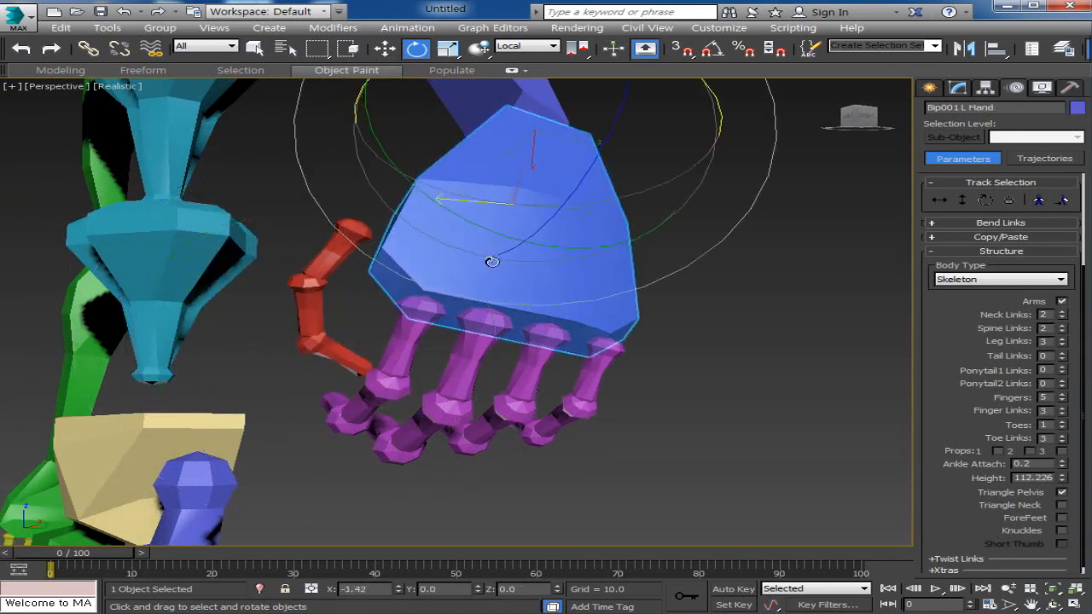
{"action": "left_click", "coordinate": [365, 358]}
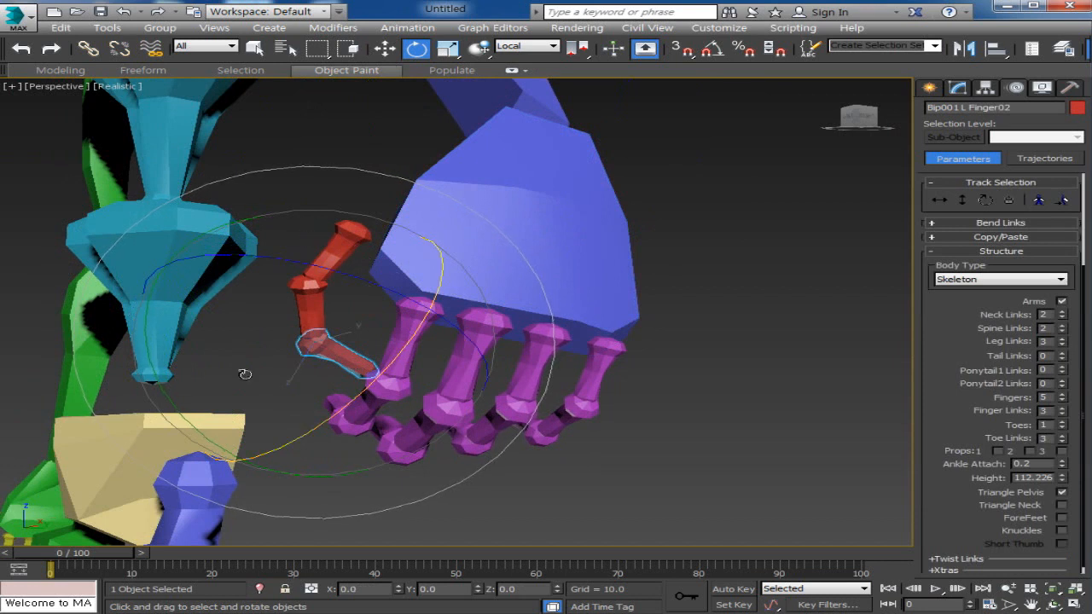
{"action": "left_click_drag", "start_coordinate": [183, 415], "coordinate": [167, 385]}
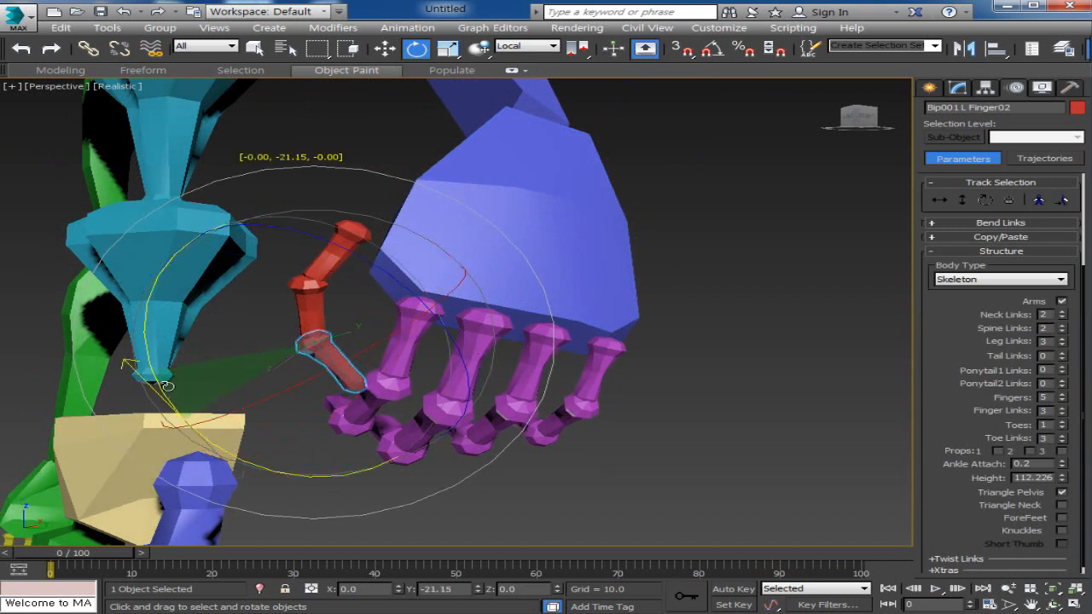
{"action": "middle_click_drag", "start_coordinate": [498, 341], "coordinate": [541, 348], "text": "alt"}
Move the left thumb's base link up to about Z 69.7 and shift it slightly along Y beside the palm
{"action": "left_click", "coordinate": [372, 247]}
{"action": "right_click", "coordinate": [403, 238]}
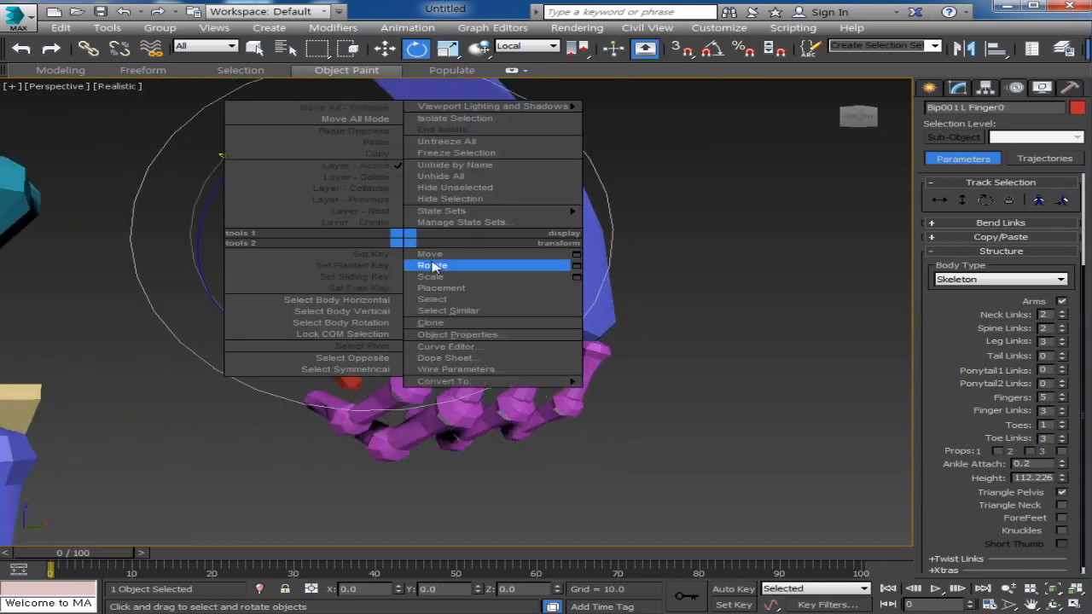
{"action": "left_click", "coordinate": [430, 254]}
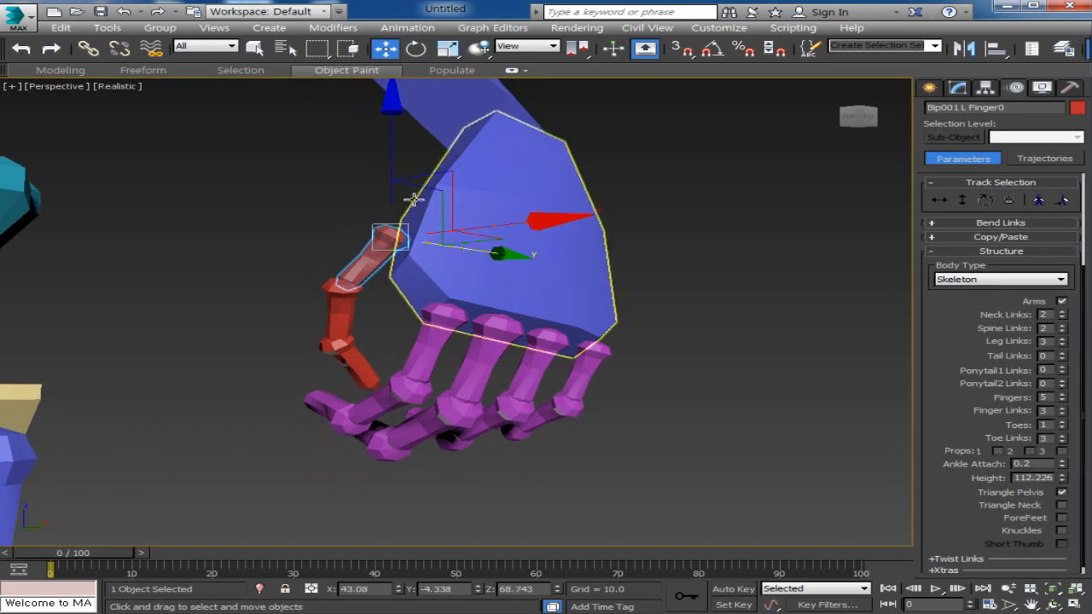
{"action": "left_click_drag", "start_coordinate": [393, 179], "coordinate": [399, 161]}
{"action": "left_click_drag", "start_coordinate": [483, 242], "coordinate": [501, 243]}
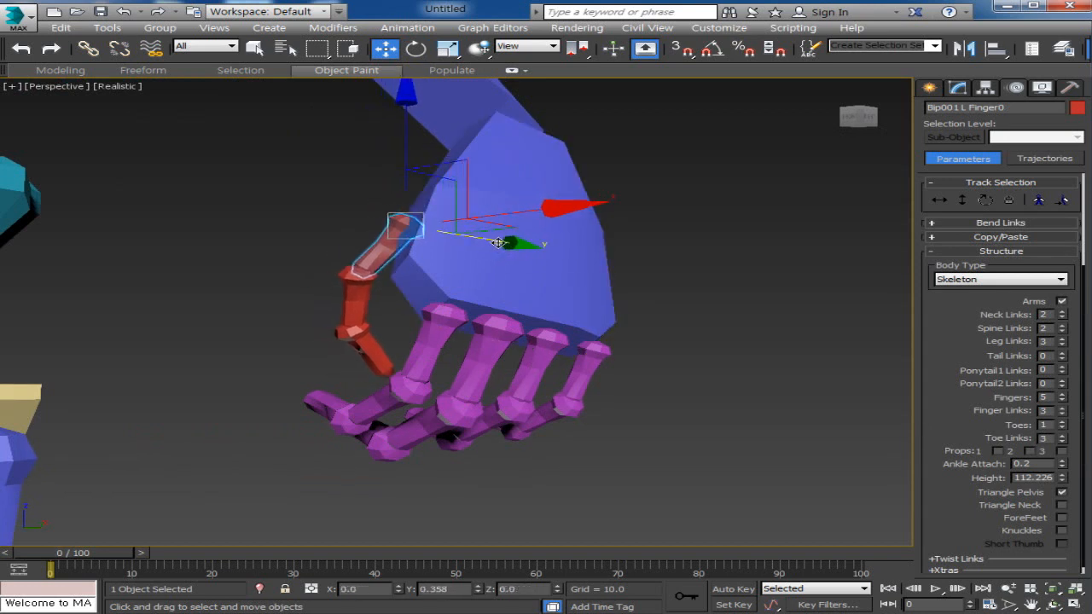
{"action": "middle_click_drag", "start_coordinate": [436, 358], "coordinate": [551, 382], "text": "alt"}
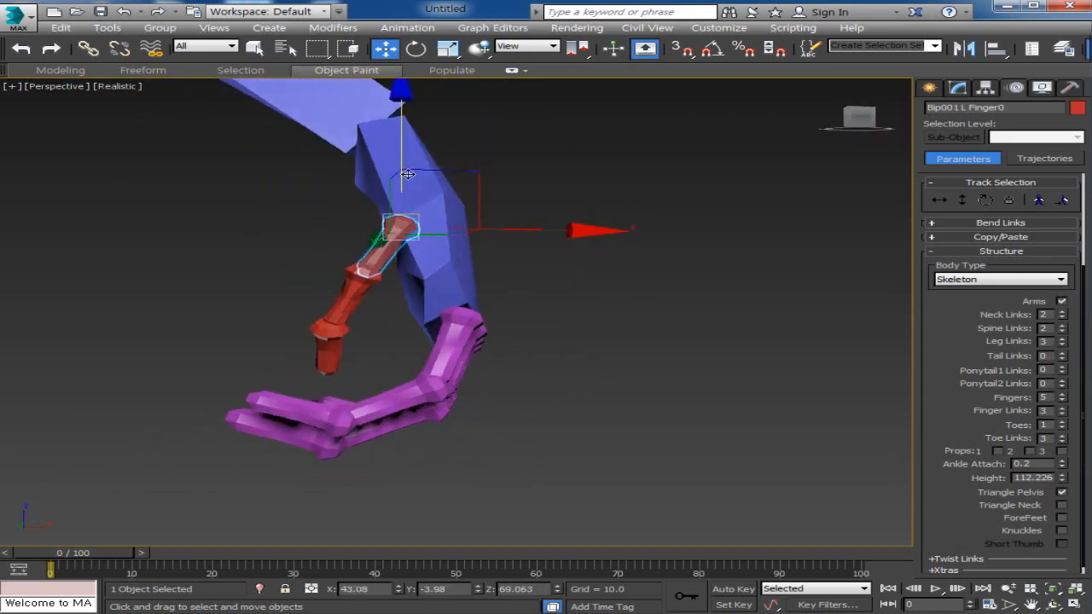
{"action": "left_click_drag", "start_coordinate": [404, 145], "coordinate": [415, 117]}
{"action": "middle_click_drag", "start_coordinate": [428, 359], "coordinate": [520, 282], "text": "alt"}
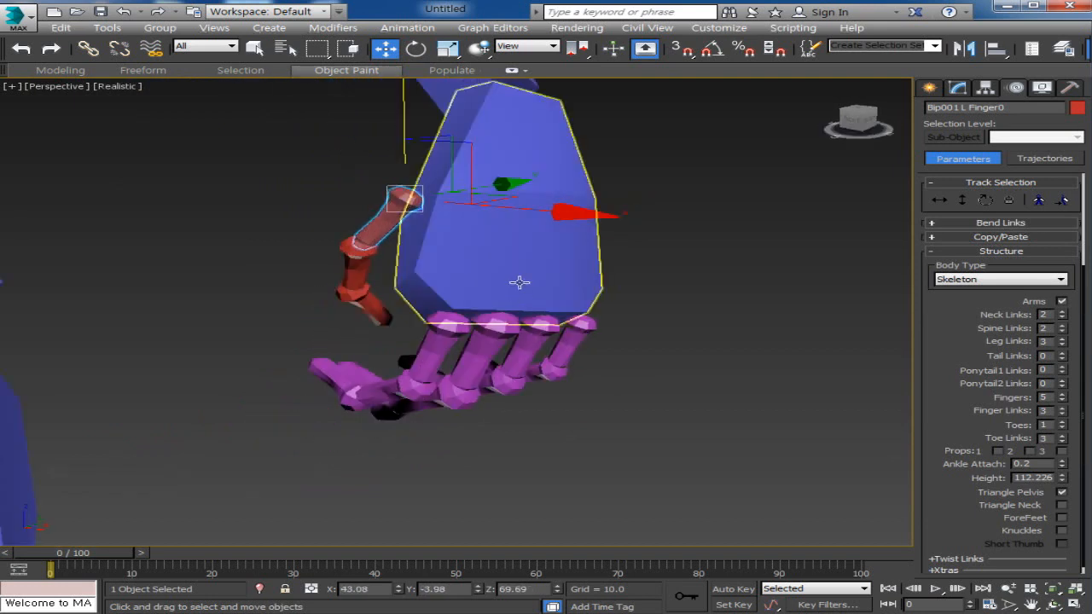
{"action": "left_click_drag", "start_coordinate": [512, 182], "coordinate": [513, 185]}
{"action": "middle_click_drag", "start_coordinate": [503, 281], "coordinate": [517, 349], "text": "alt"}
Rotate the left thumb's middle link outward around its local Z axis, and slightly turn the base link outward
{"action": "left_click", "coordinate": [371, 265]}
{"action": "right_click", "coordinate": [371, 265]}
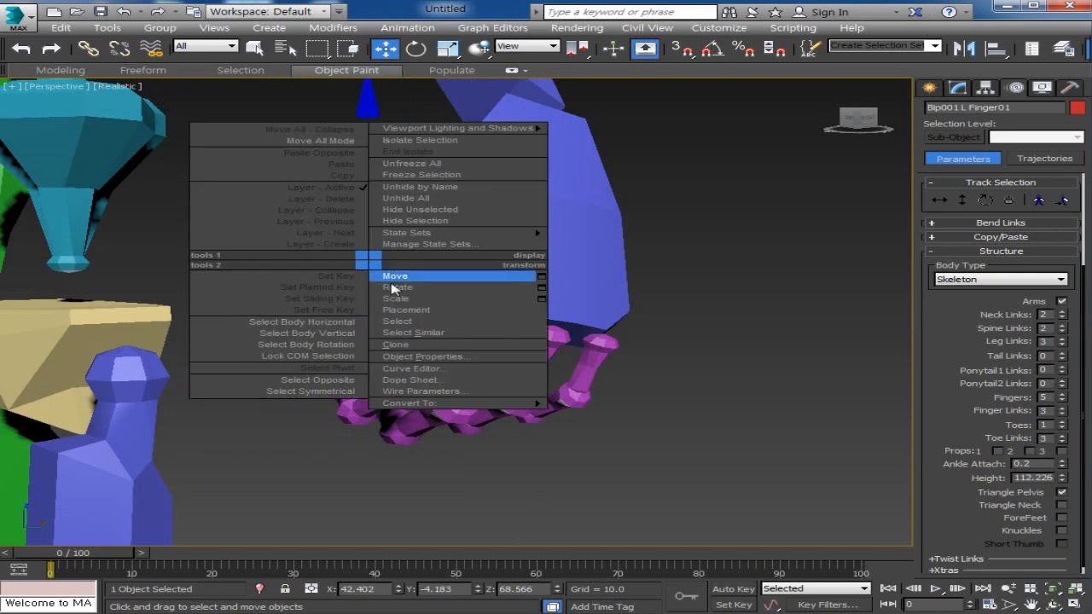
{"action": "left_click", "coordinate": [397, 291]}
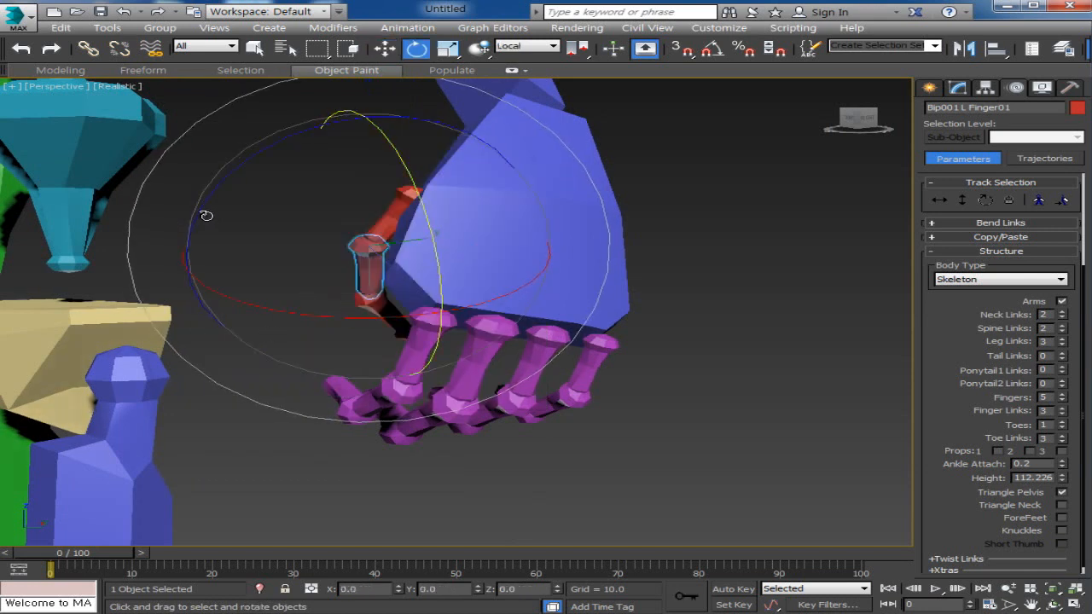
{"action": "left_click_drag", "start_coordinate": [205, 215], "coordinate": [233, 189]}
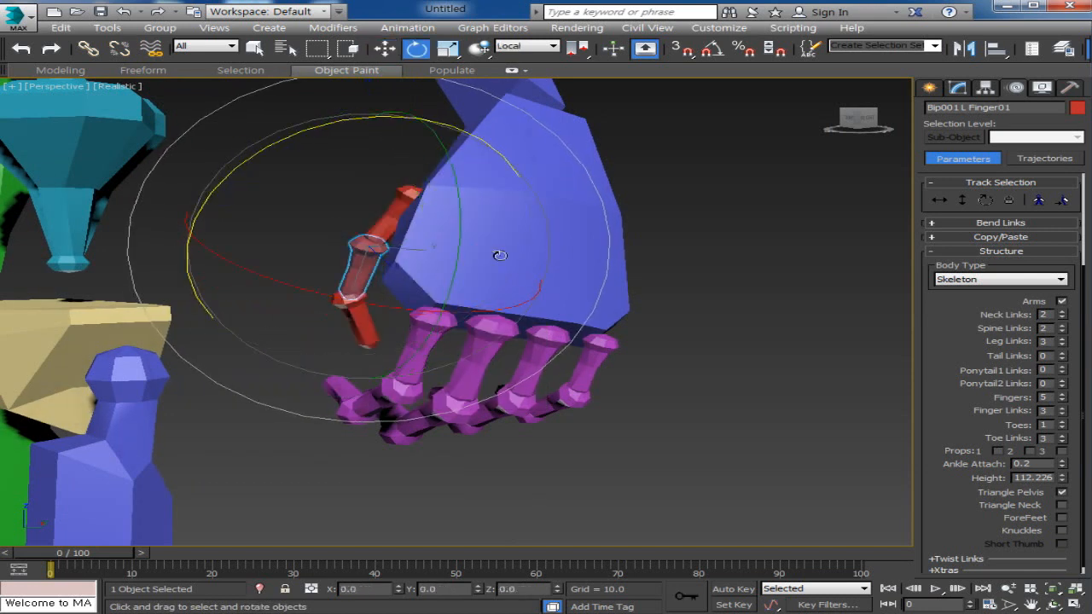
{"action": "left_click", "coordinate": [379, 217]}
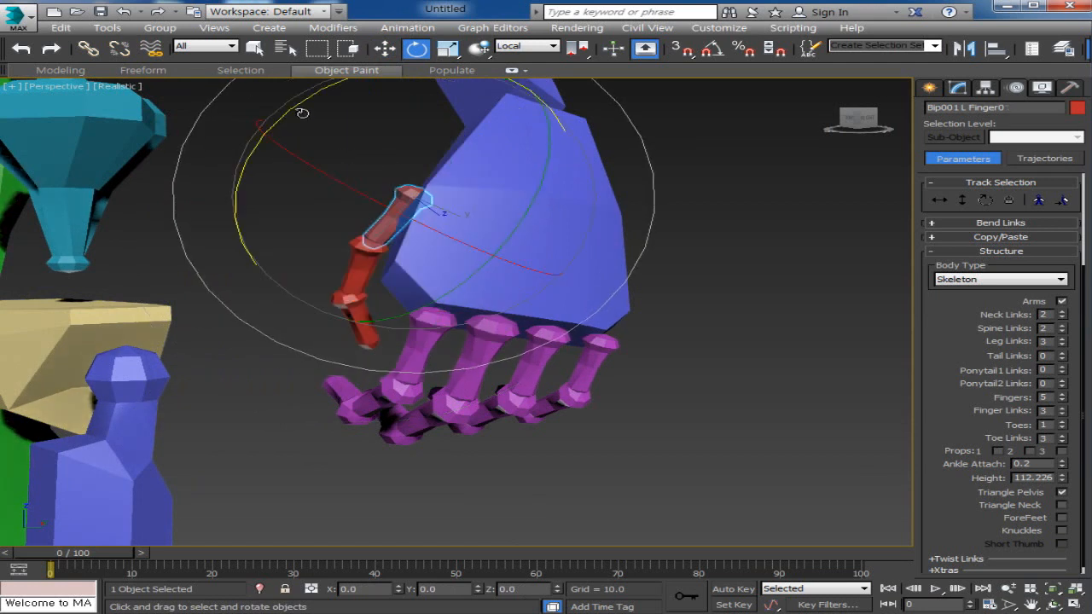
{"action": "left_click_drag", "start_coordinate": [302, 113], "coordinate": [325, 210]}
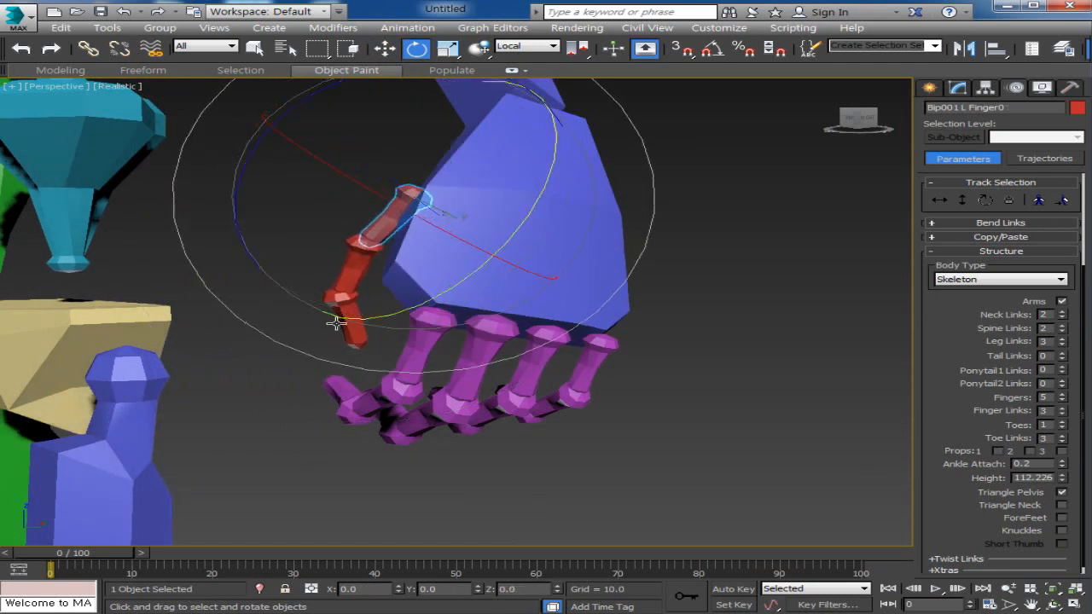
Rotate the left thumb's tip link slightly around its local Y axis, and adjust the middle link around its local Z axis
{"action": "left_click", "coordinate": [360, 339]}
{"action": "left_click_drag", "start_coordinate": [214, 319], "coordinate": [222, 349]}
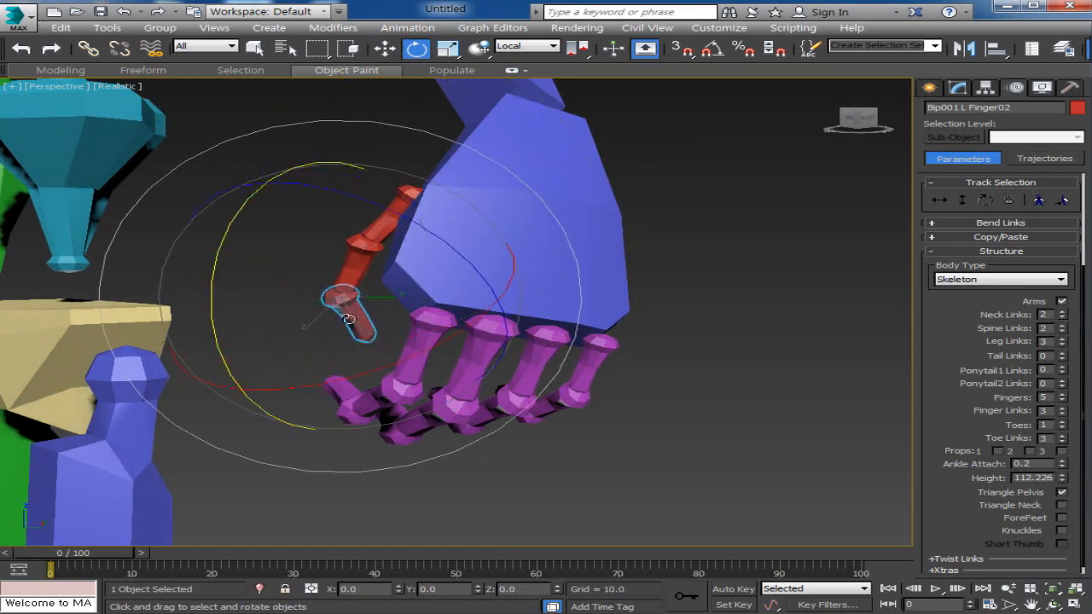
{"action": "left_click", "coordinate": [346, 279]}
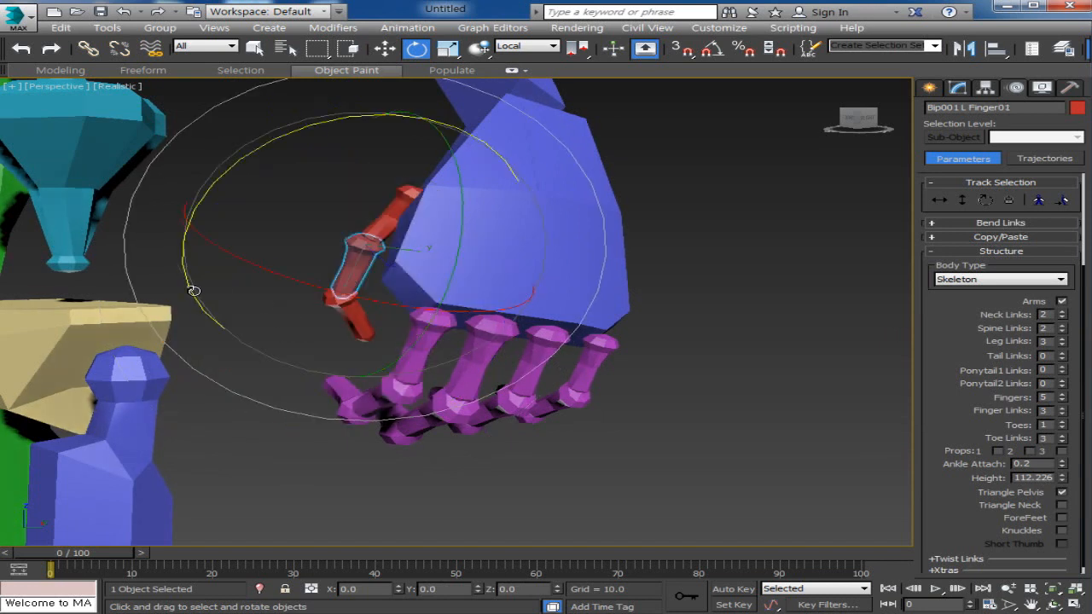
{"action": "left_click_drag", "start_coordinate": [193, 291], "coordinate": [203, 311]}
{"action": "middle_click_drag", "start_coordinate": [203, 310], "coordinate": [578, 403], "text": "alt"}
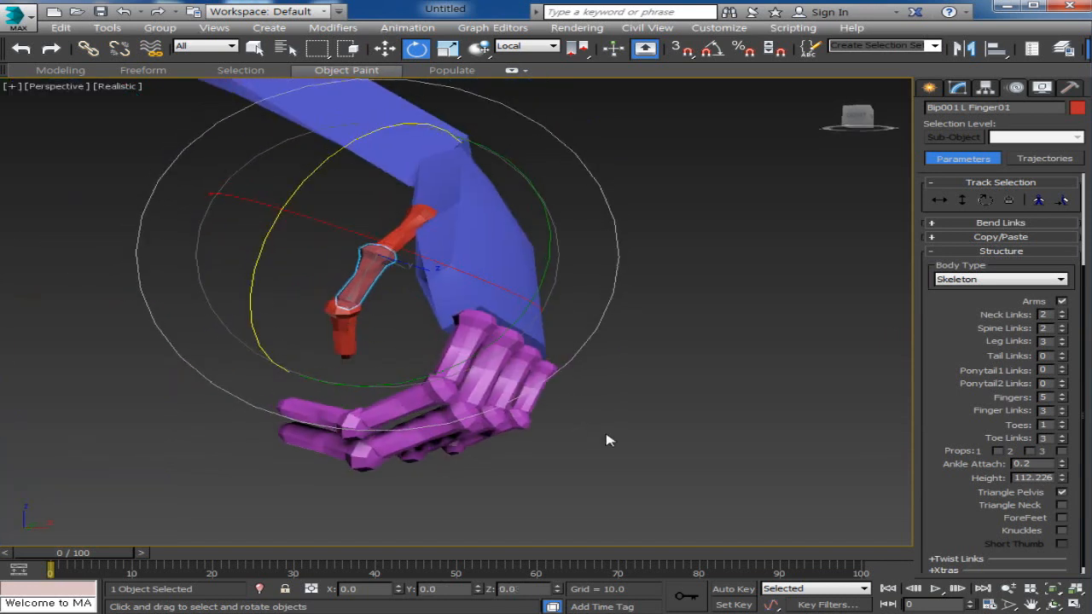
Rotate the left hand with all its finger links around the local Z axis to curl the fingers further, and clear the selection
{"action": "double_click", "coordinate": [537, 332]}
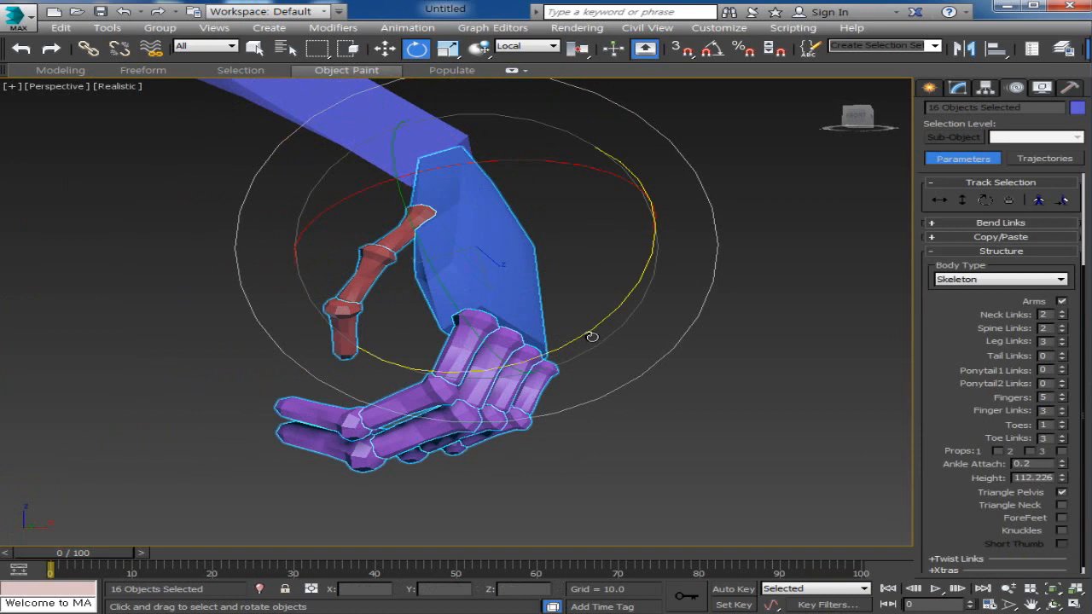
{"action": "left_click_drag", "start_coordinate": [592, 335], "coordinate": [617, 401]}
{"action": "left_click", "coordinate": [594, 481]}
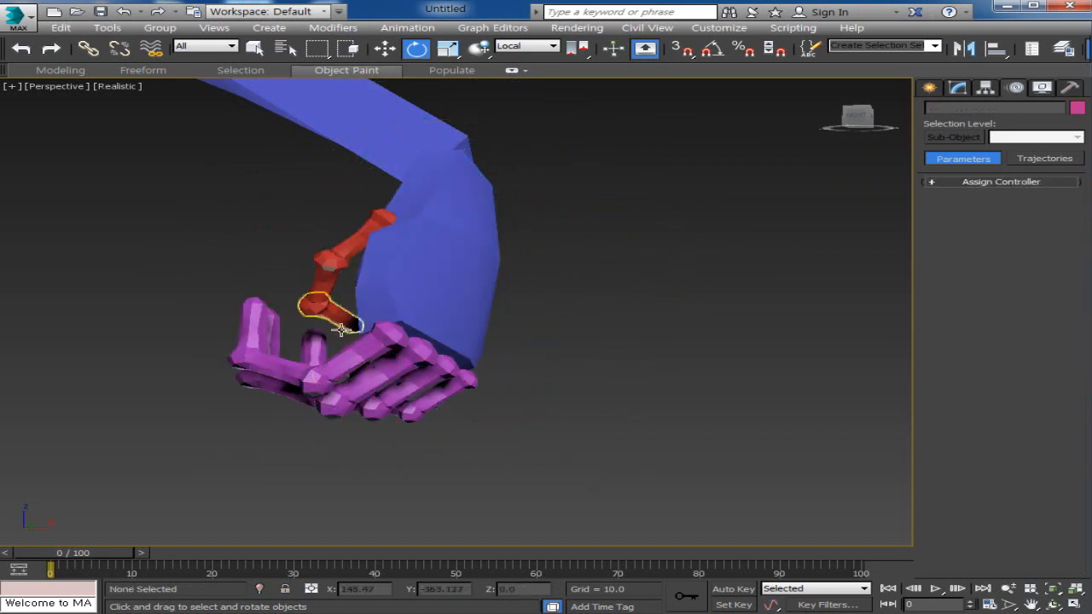
Rotate the left thumb's tip link around its local Y axis to point downward, and turn its base link slightly outward
{"action": "left_click", "coordinate": [349, 322]}
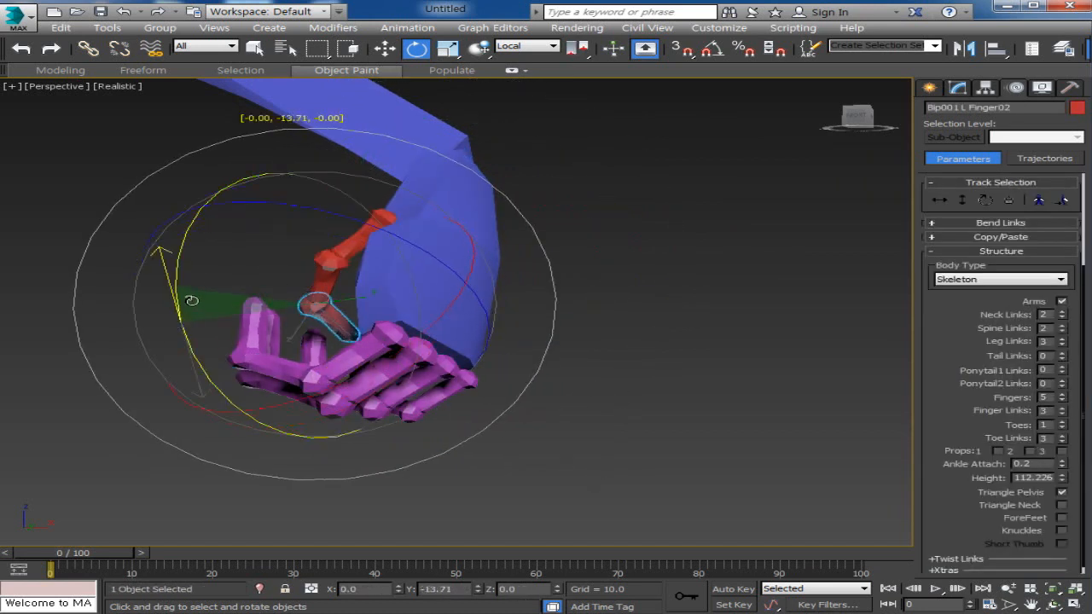
{"action": "left_click_drag", "start_coordinate": [191, 300], "coordinate": [243, 292]}
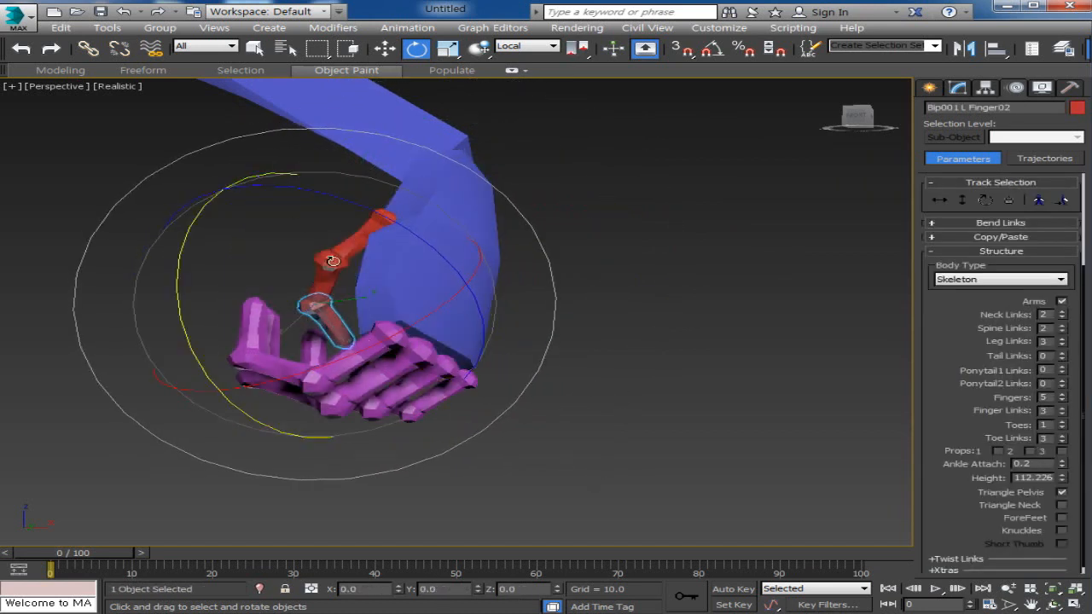
{"action": "left_click", "coordinate": [356, 232]}
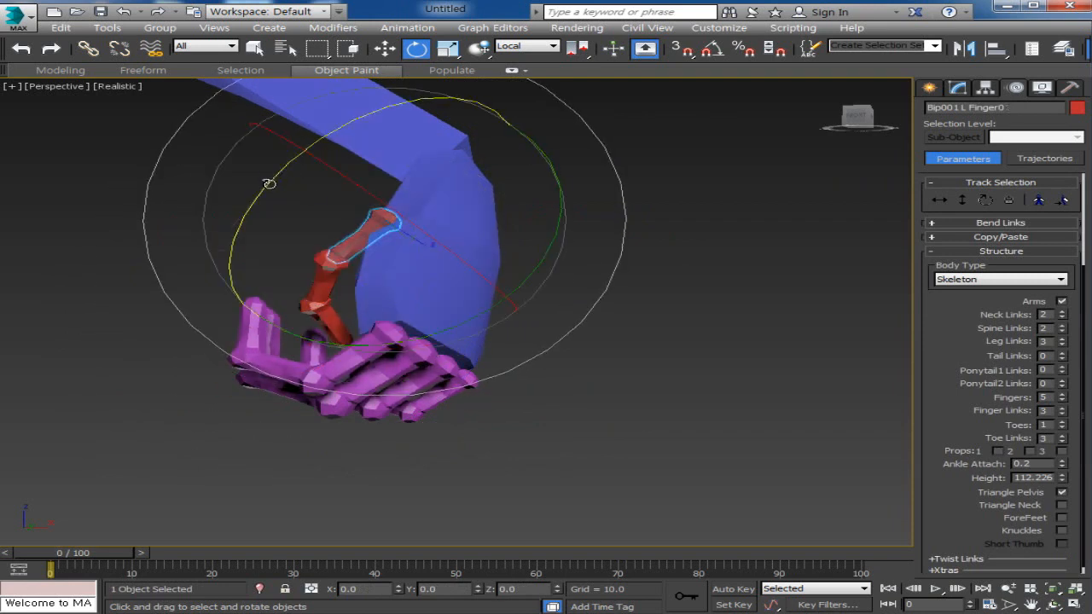
{"action": "left_click_drag", "start_coordinate": [300, 180], "coordinate": [300, 181]}
Rotate the left hand together with all its finger links around the local Z axis to open the curled fingers
{"action": "double_click", "coordinate": [442, 296]}
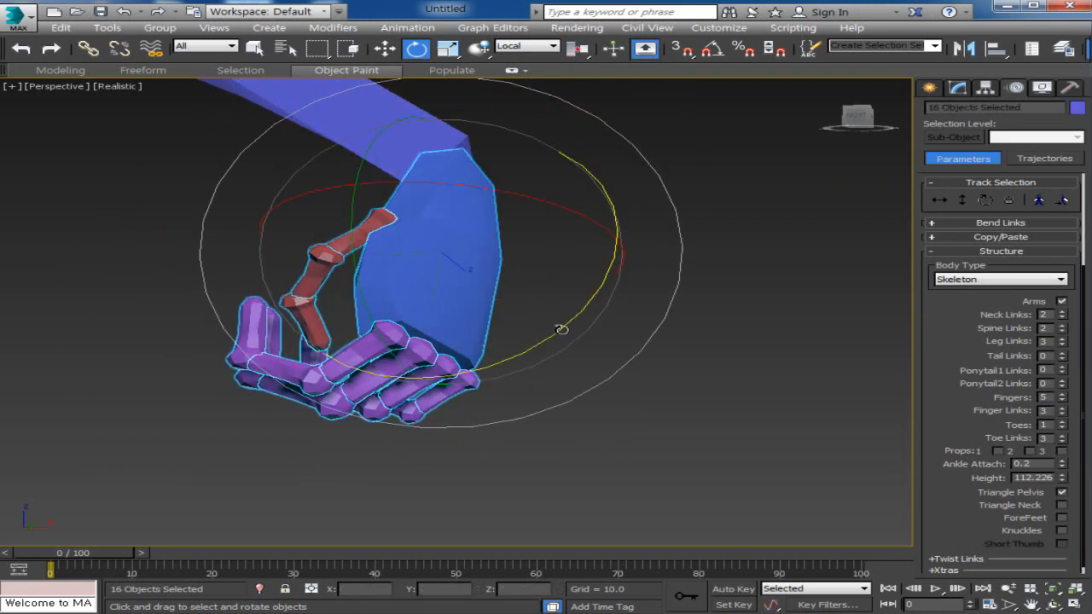
{"action": "left_click_drag", "start_coordinate": [561, 329], "coordinate": [571, 248]}
{"action": "scroll", "coordinate": [588, 265], "scroll_direction": "down", "scroll_amount": 5}
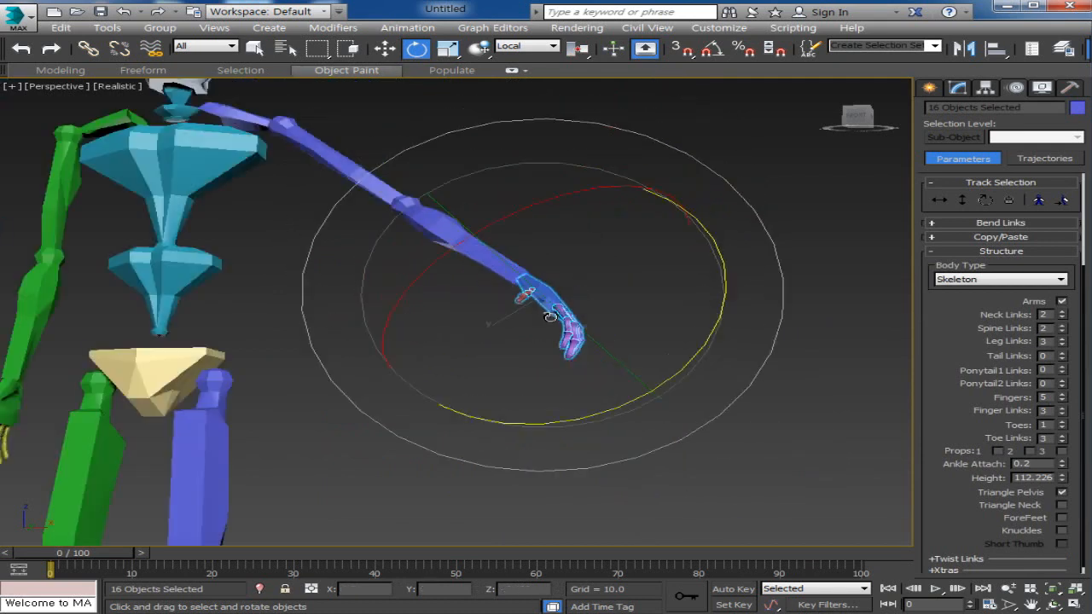
{"action": "scroll", "coordinate": [614, 282], "scroll_direction": "up", "scroll_amount": 2}
Examine the whole skeleton from head to feet, and inspect the toe on the left foot up close
{"action": "right_click", "coordinate": [616, 290]}
{"action": "left_click", "coordinate": [638, 304]}
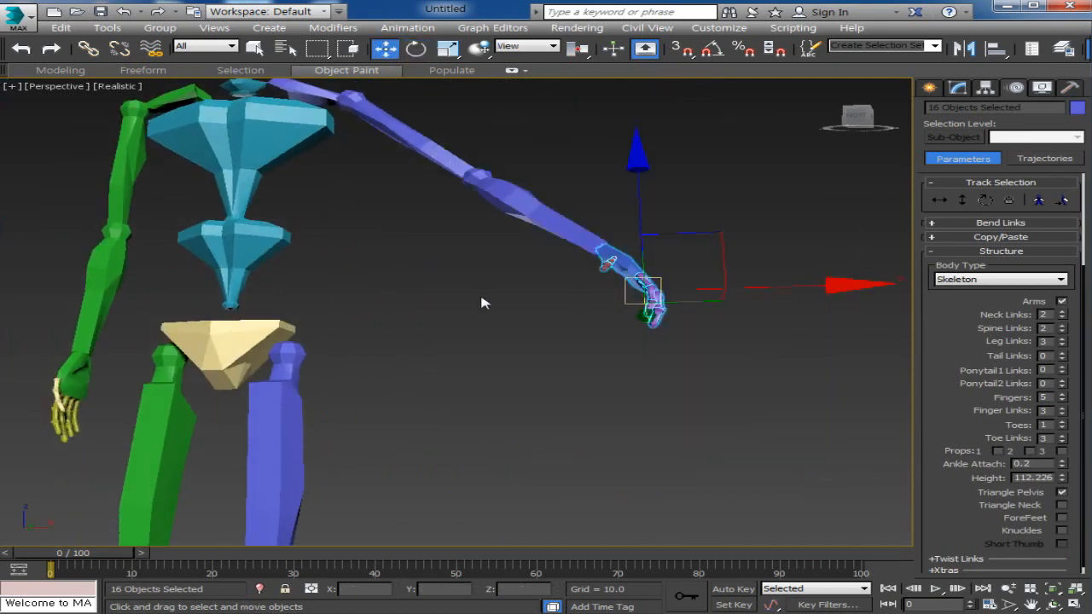
{"action": "scroll", "coordinate": [482, 303], "scroll_direction": "down", "scroll_amount": 4}
{"action": "scroll", "coordinate": [437, 239], "scroll_direction": "up", "scroll_amount": 2}
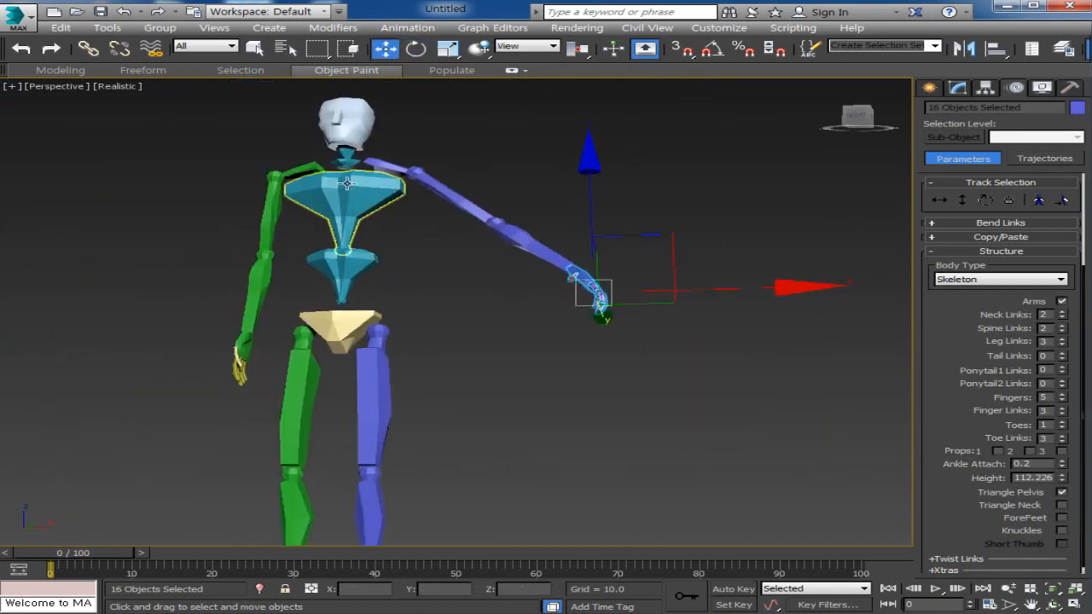
{"action": "middle_click_drag", "start_coordinate": [362, 437], "coordinate": [431, 336]}
{"action": "scroll", "coordinate": [431, 336], "scroll_direction": "down", "scroll_amount": 4}
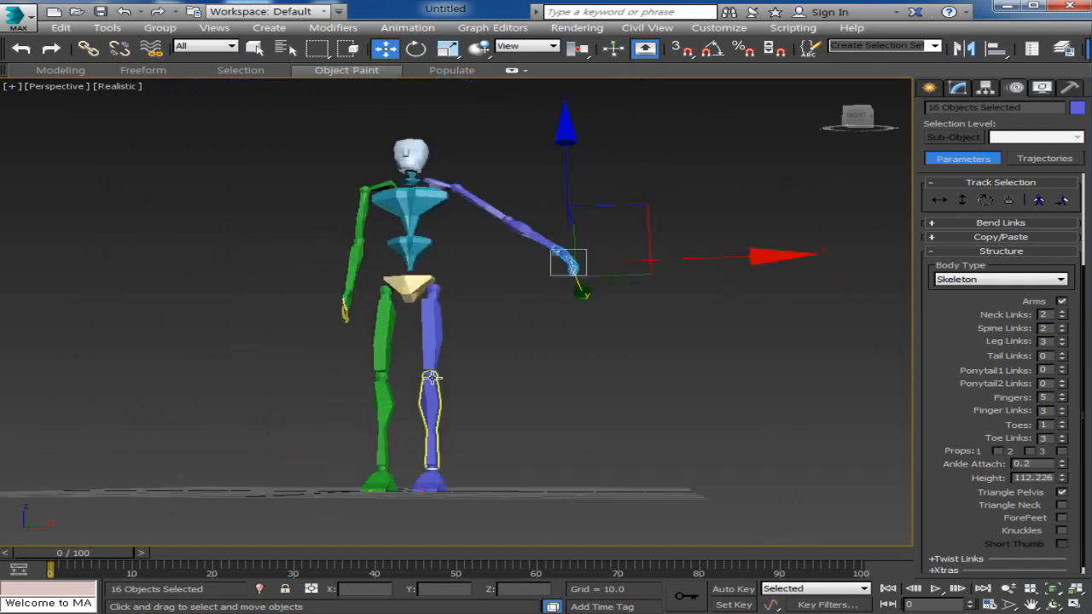
{"action": "scroll", "coordinate": [529, 387], "scroll_direction": "up", "scroll_amount": 4}
{"action": "middle_click_drag", "start_coordinate": [529, 387], "coordinate": [548, 429]}
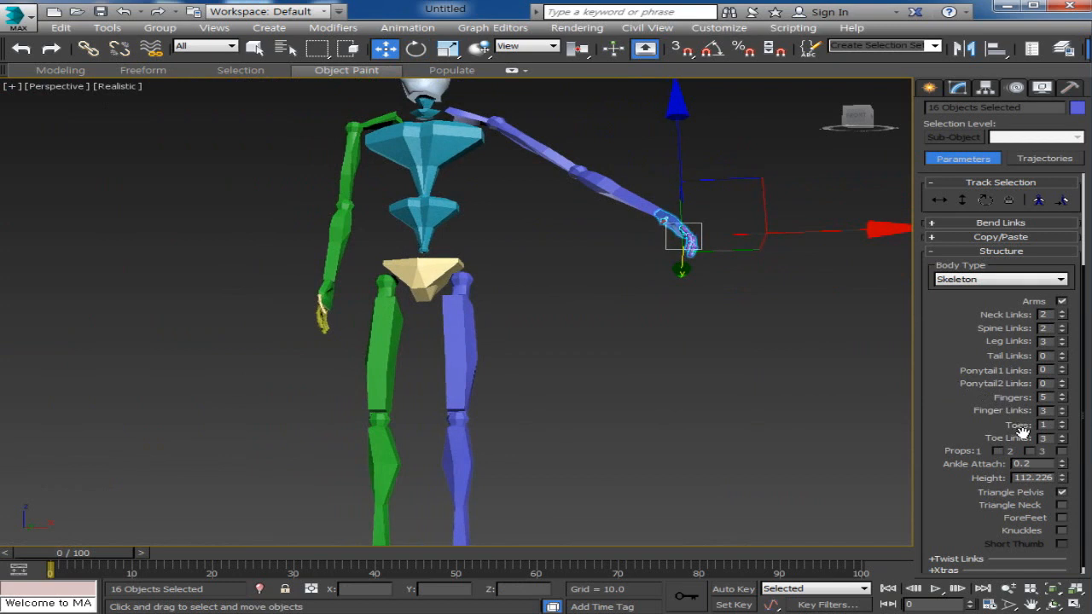
{"action": "scroll", "coordinate": [680, 412], "scroll_direction": "up", "scroll_amount": 8}
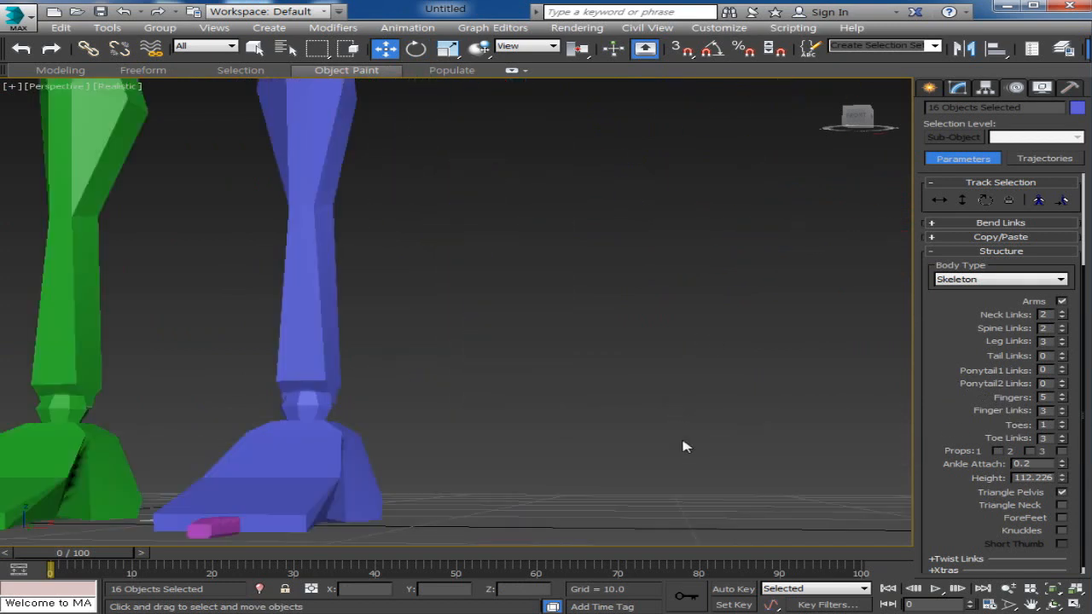
{"action": "scroll", "coordinate": [766, 401], "scroll_direction": "up", "scroll_amount": 2}
{"action": "scroll", "coordinate": [797, 397], "scroll_direction": "down", "scroll_amount": 3}
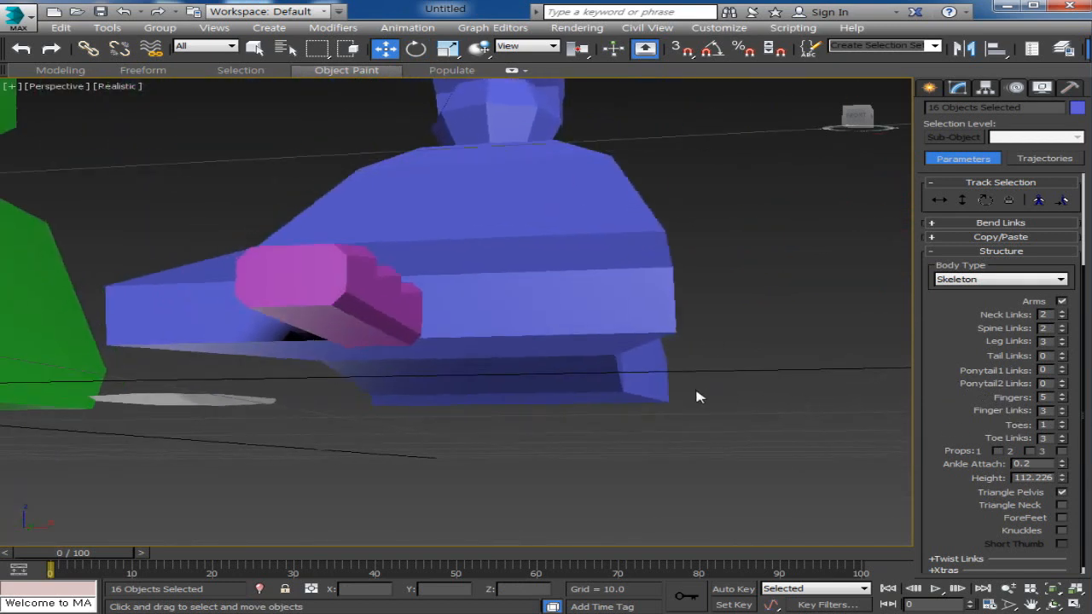
{"action": "scroll", "coordinate": [697, 398], "scroll_direction": "down", "scroll_amount": 3}
{"action": "middle_click_drag", "start_coordinate": [665, 416], "coordinate": [639, 426], "text": "alt"}
{"action": "scroll", "coordinate": [649, 440], "scroll_direction": "up", "scroll_amount": 3}
{"action": "middle_click_drag", "start_coordinate": [576, 405], "coordinate": [729, 435], "text": "alt"}
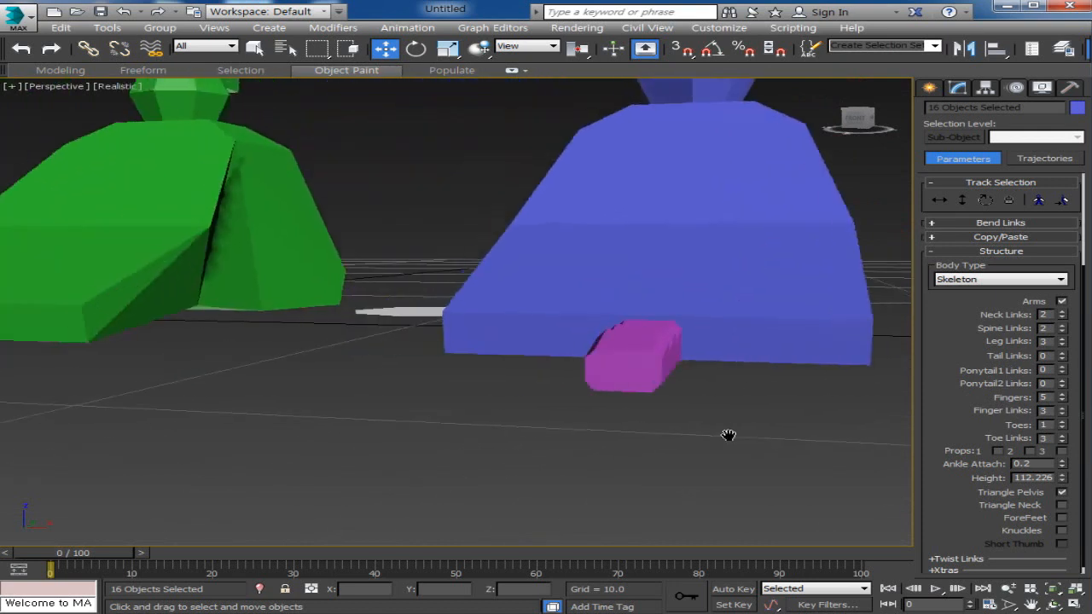
{"action": "middle_click_drag", "start_coordinate": [694, 402], "coordinate": [694, 553], "text": "alt"}
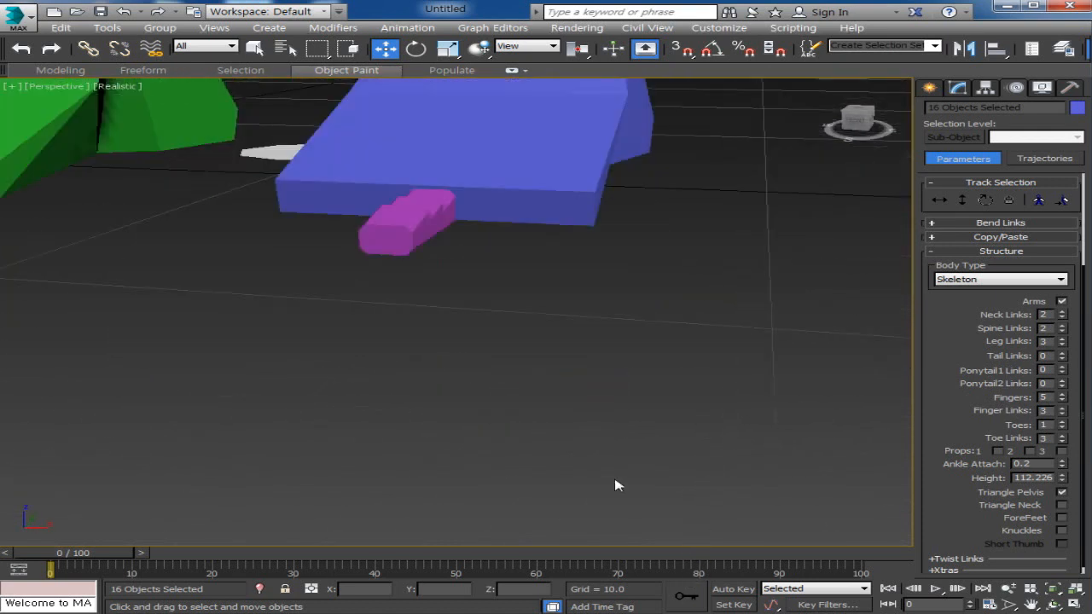
Try rotating the left foot's toe together with all its links around the local Z axis
{"action": "double_click", "coordinate": [451, 209]}
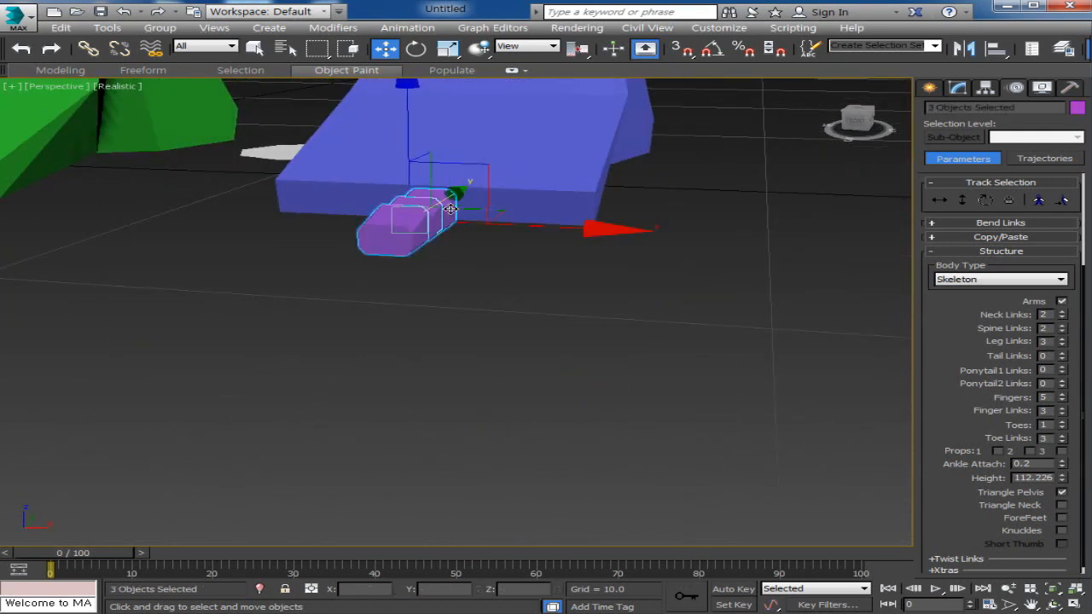
{"action": "right_click", "coordinate": [447, 214]}
{"action": "left_click", "coordinate": [464, 230]}
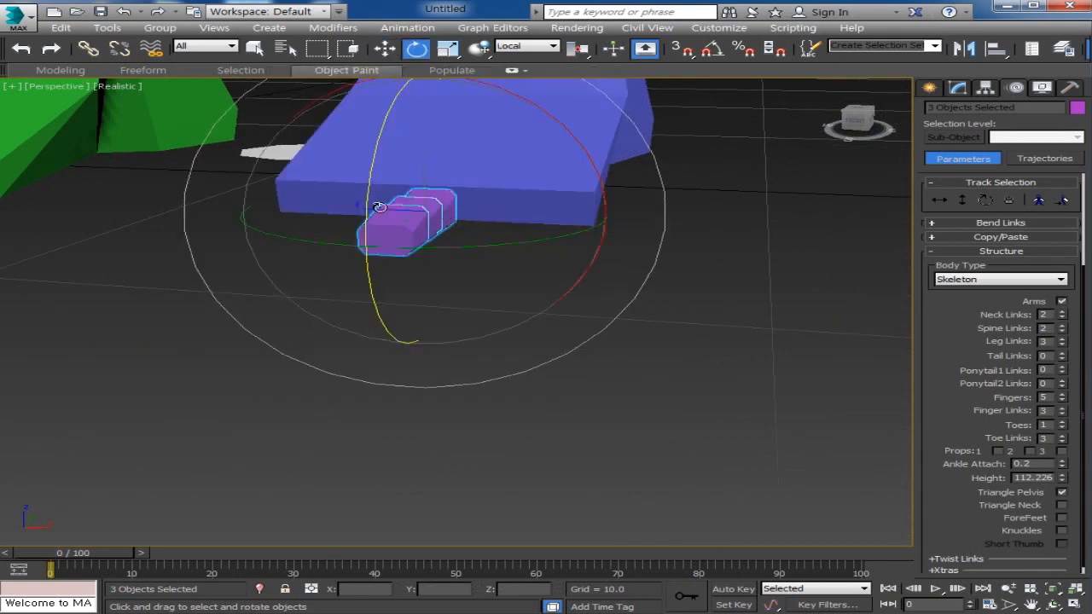
{"action": "mouse_move", "coordinate": [369, 216]}
{"action": "left_mouse_down"}
{"action": "mouse_move", "coordinate": [379, 235]}
{"action": "mouse_move", "coordinate": [374, 216]}
{"action": "left_mouse_up"}
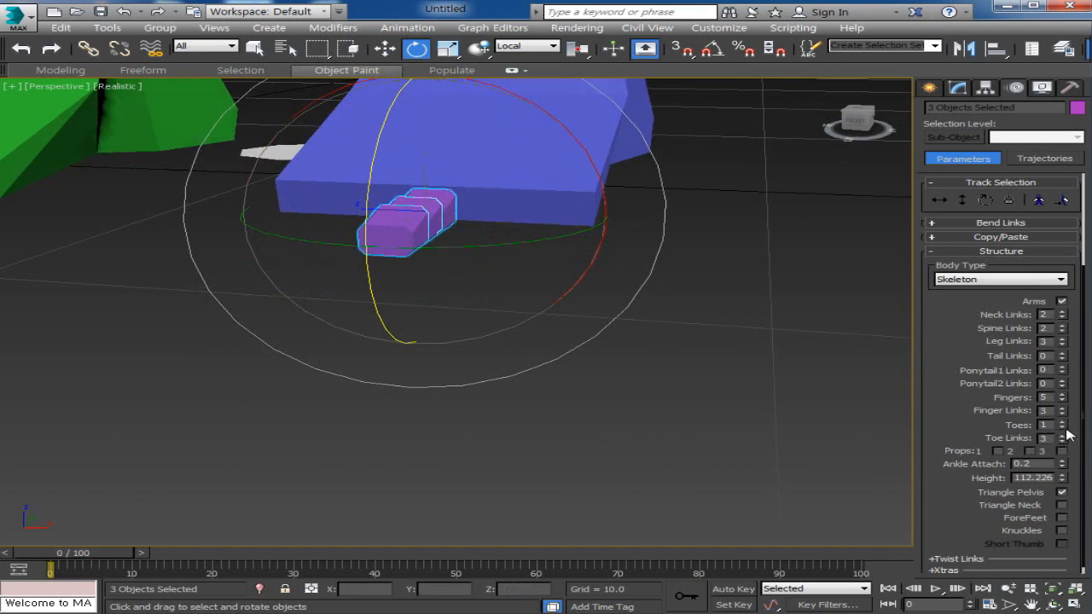
Increase the biped's number of toes to 5
{"action": "left_click", "coordinate": [1063, 421]}
{"action": "left_click", "coordinate": [1063, 422]}
{"action": "left_click", "coordinate": [1063, 422]}
{"action": "left_click", "coordinate": [1063, 422]}
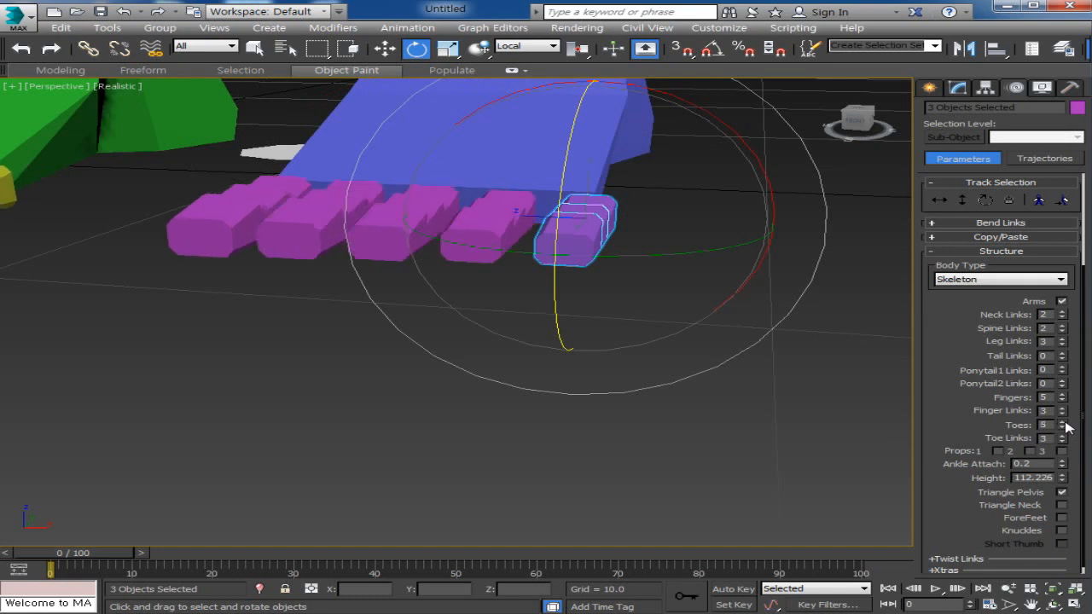
Reduce the biped's number of toes to 1
{"action": "left_click", "coordinate": [1062, 428]}
{"action": "left_click", "coordinate": [1062, 428]}
{"action": "left_click", "coordinate": [1062, 428]}
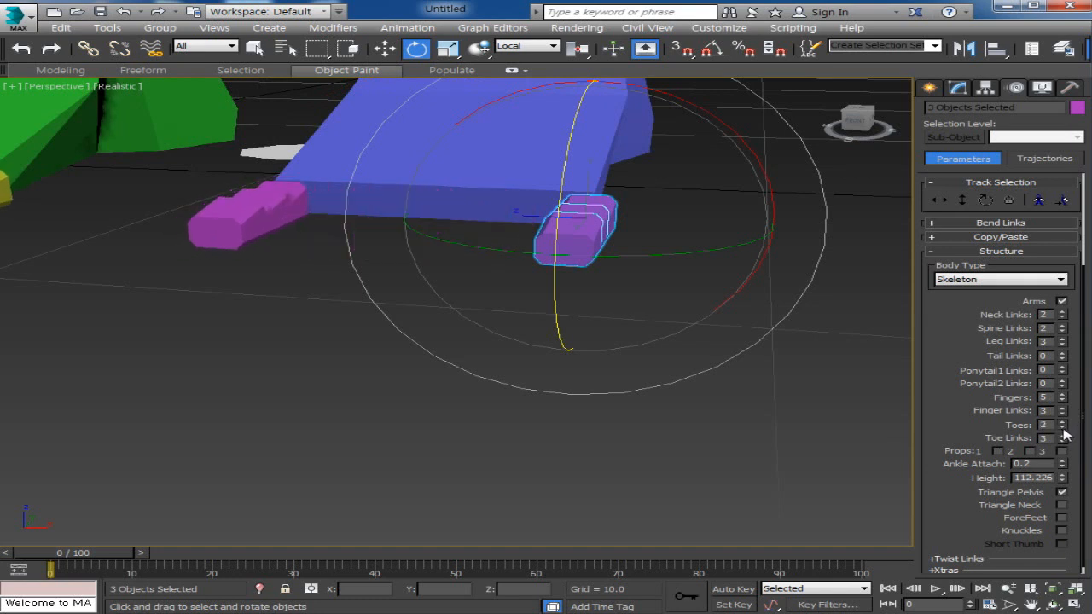
{"action": "left_click", "coordinate": [1061, 429]}
Reduce the biped's toe links to 1
{"action": "key", "text": "z"}
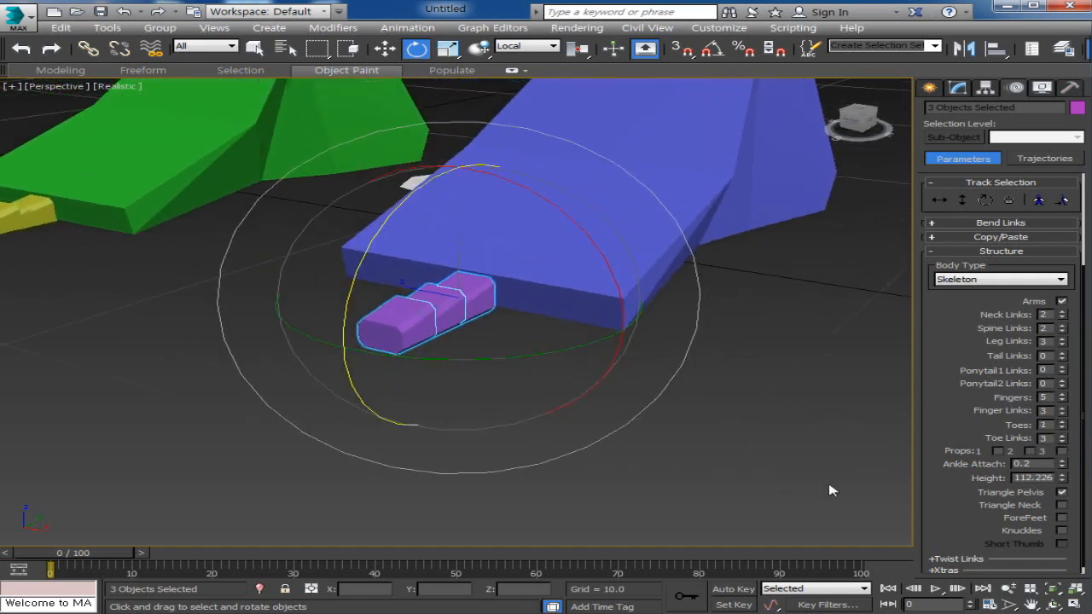
{"action": "left_click", "coordinate": [1062, 441]}
{"action": "left_click", "coordinate": [1062, 441]}
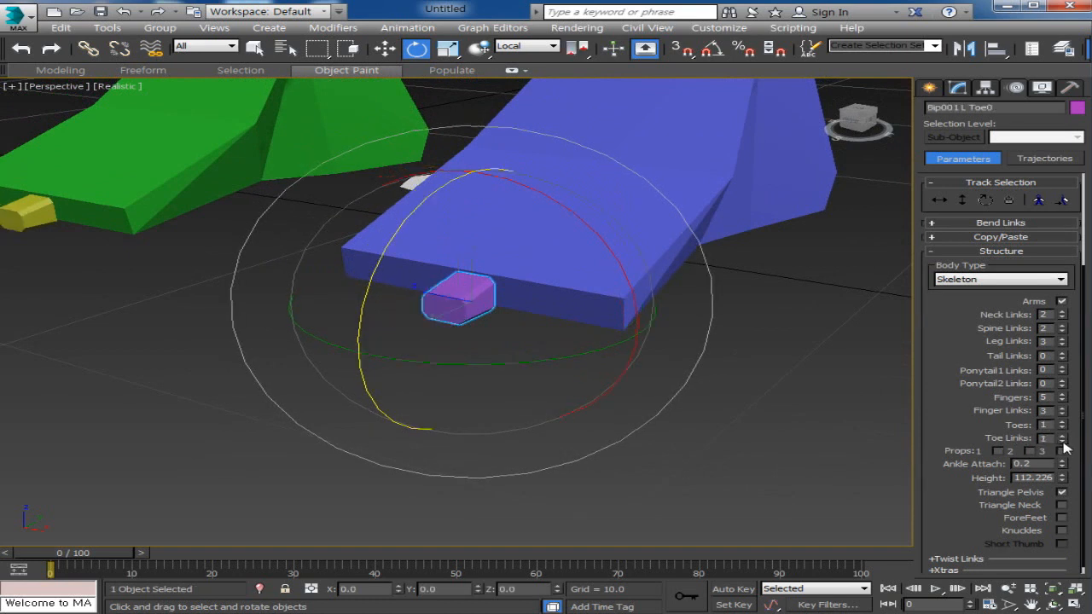
Scale the left toe up so that it spans the full width of the foot's front edge
{"action": "left_click", "coordinate": [452, 53]}
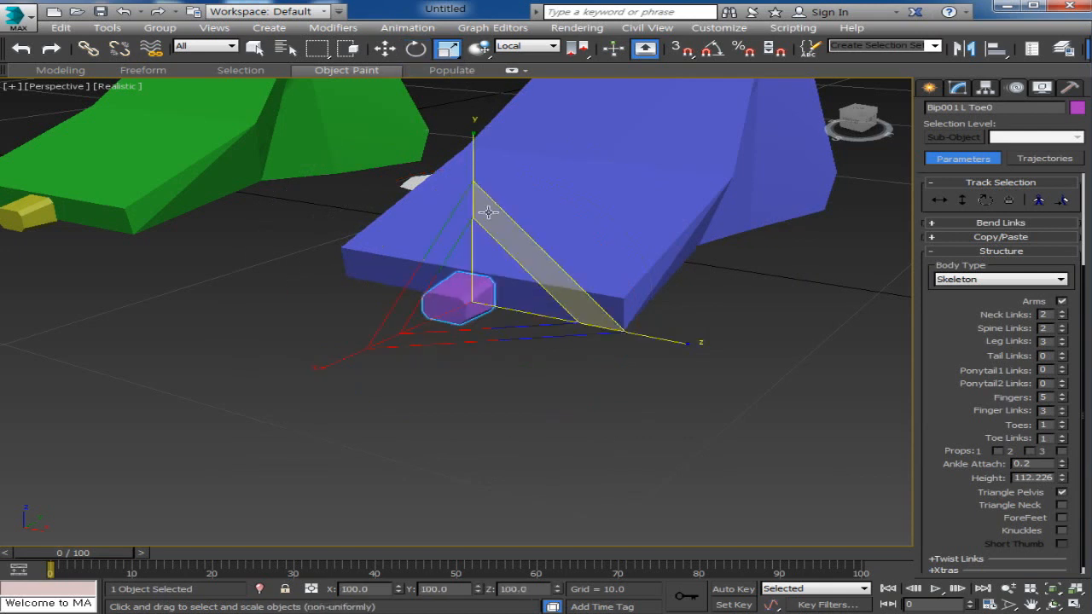
{"action": "left_click_drag", "start_coordinate": [475, 276], "coordinate": [486, 237]}
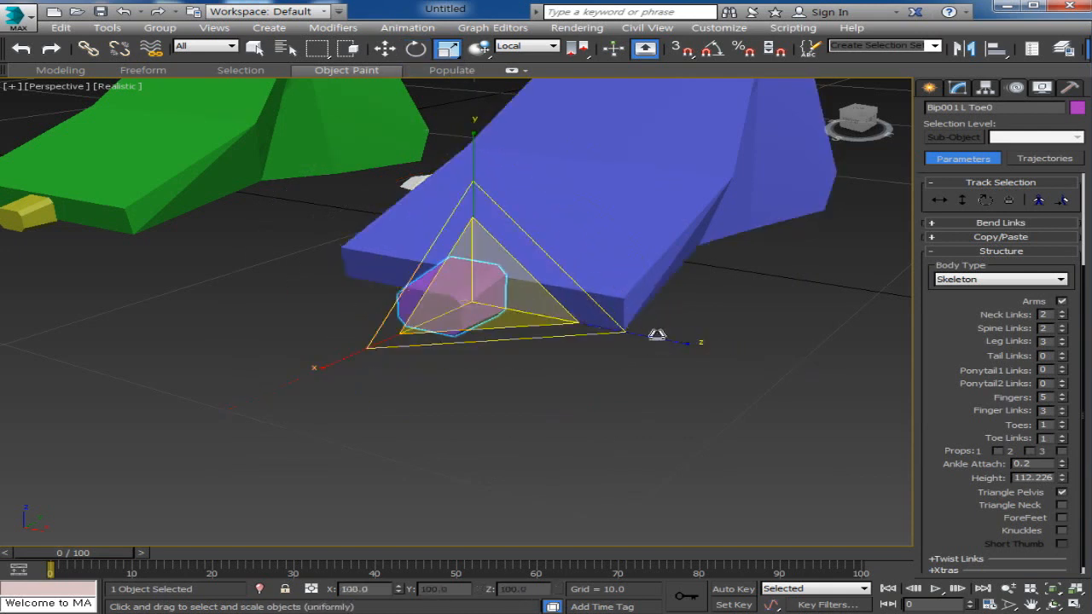
{"action": "left_click_drag", "start_coordinate": [596, 312], "coordinate": [880, 358]}
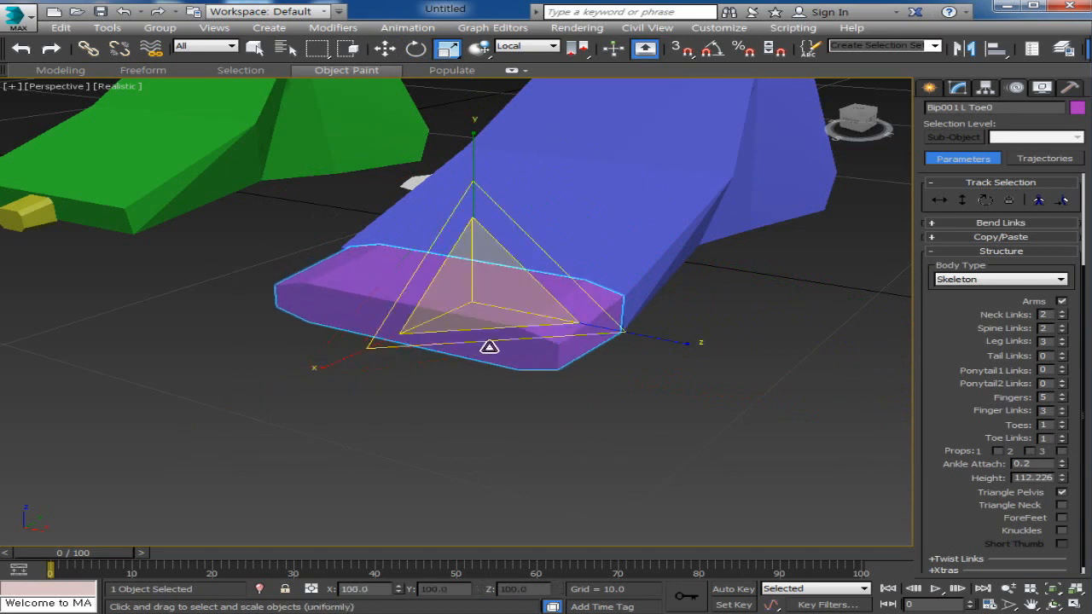
Rotate the widened left toe around its local Z axis at the front of the foot
{"action": "right_click", "coordinate": [485, 345]}
{"action": "left_click", "coordinate": [511, 370]}
{"action": "left_click", "coordinate": [559, 240]}
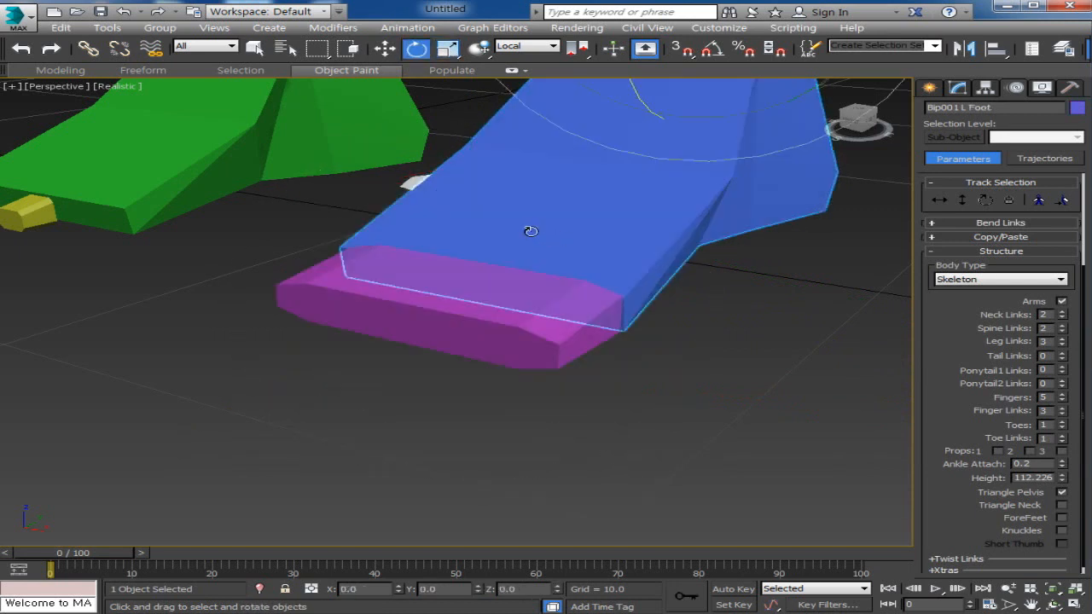
{"action": "scroll", "coordinate": [517, 196], "scroll_direction": "down", "scroll_amount": 3}
{"action": "middle_click_drag", "start_coordinate": [517, 195], "coordinate": [517, 311]}
{"action": "left_click_drag", "start_coordinate": [550, 213], "coordinate": [537, 319]}
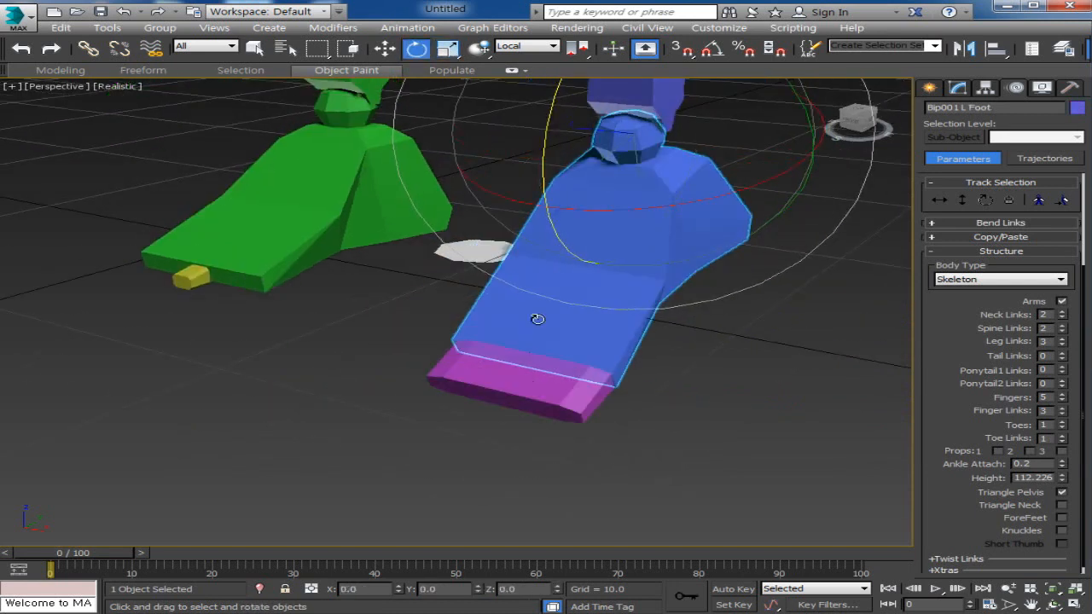
{"action": "left_click", "coordinate": [506, 377]}
{"action": "left_click_drag", "start_coordinate": [446, 351], "coordinate": [468, 307]}
{"action": "middle_click_drag", "start_coordinate": [680, 424], "coordinate": [473, 393], "text": "alt"}
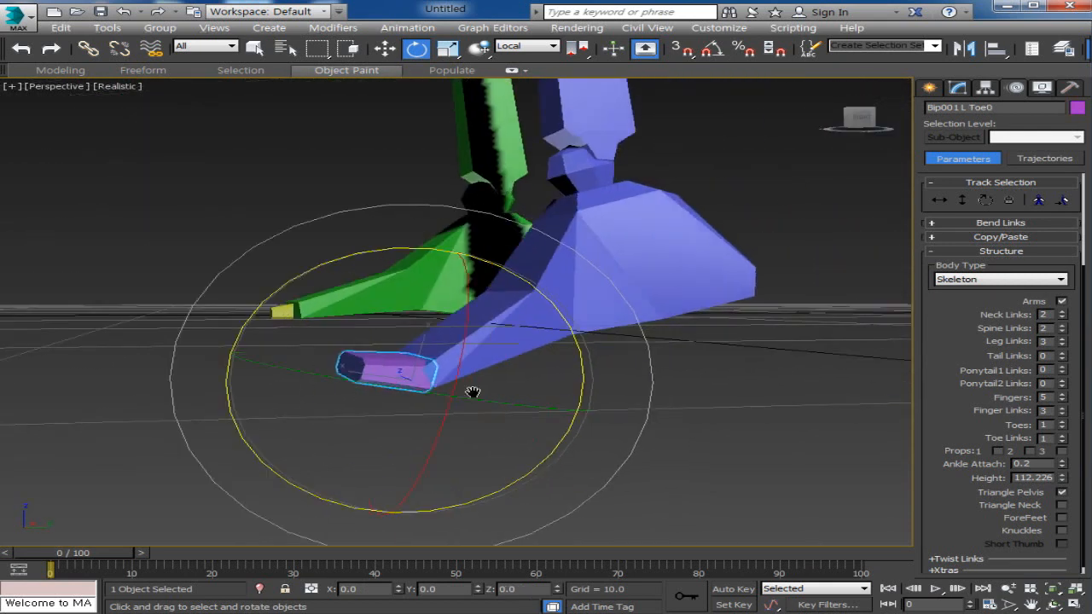
Move the left foot along the X axis, away from the right foot
{"action": "left_click", "coordinate": [602, 361]}
{"action": "middle_click_drag", "start_coordinate": [603, 361], "coordinate": [638, 419], "text": "alt"}
{"action": "right_click", "coordinate": [653, 399]}
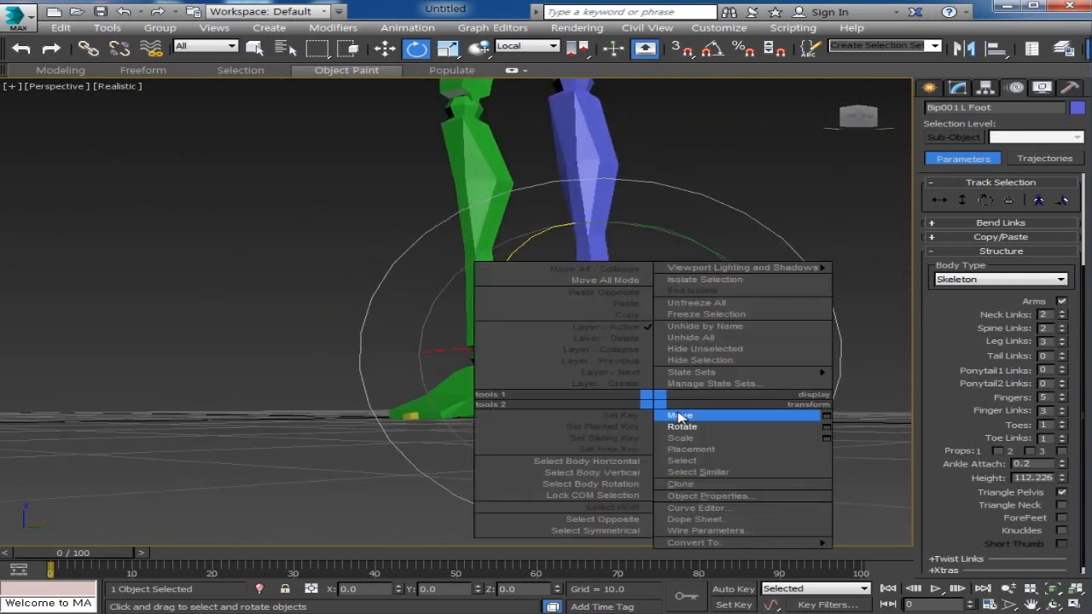
{"action": "left_click", "coordinate": [701, 416]}
{"action": "left_click_drag", "start_coordinate": [738, 347], "coordinate": [786, 342]}
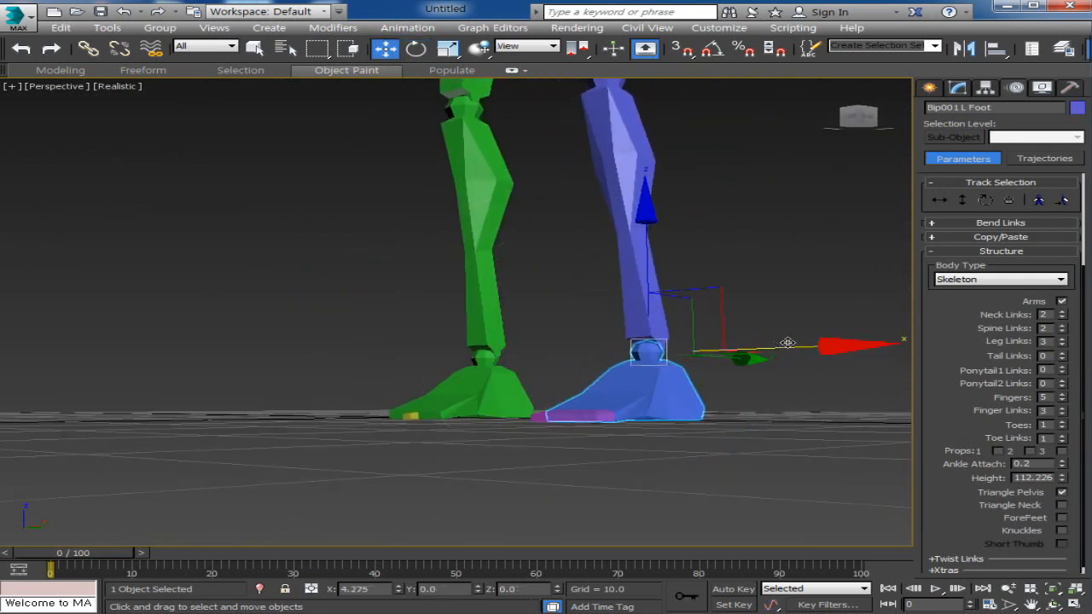
Rotate the left foot around its local X axis to turn the toe outward
{"action": "middle_click_drag", "start_coordinate": [781, 348], "coordinate": [723, 368], "text": "alt"}
{"action": "right_click", "coordinate": [723, 368]}
{"action": "left_click", "coordinate": [750, 394]}
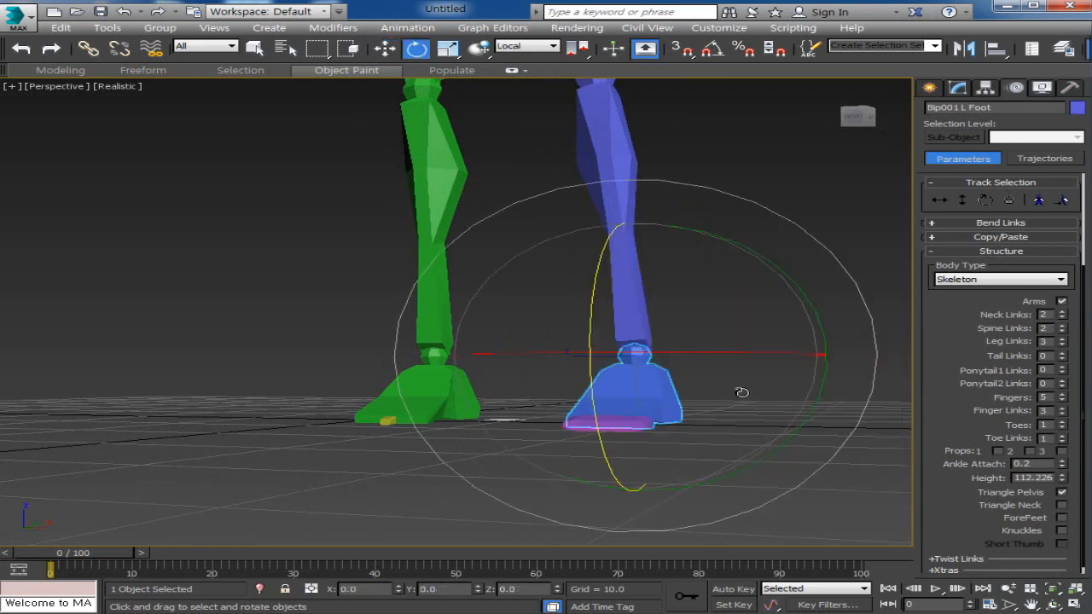
{"action": "left_click_drag", "start_coordinate": [720, 361], "coordinate": [759, 352]}
Scale the left thigh up along its local Z and Y axes to make it thicker
{"action": "scroll", "coordinate": [755, 351], "scroll_direction": "down", "scroll_amount": 3}
{"action": "middle_click_drag", "start_coordinate": [747, 351], "coordinate": [719, 449]}
{"action": "double_click", "coordinate": [631, 248]}
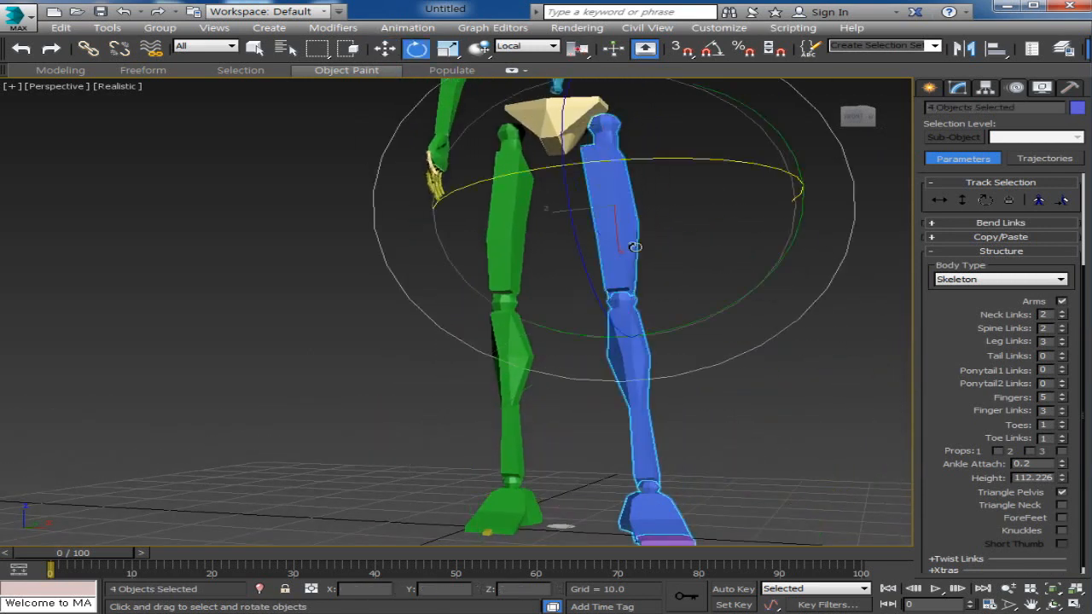
{"action": "right_click", "coordinate": [669, 273]}
{"action": "left_click", "coordinate": [708, 300]}
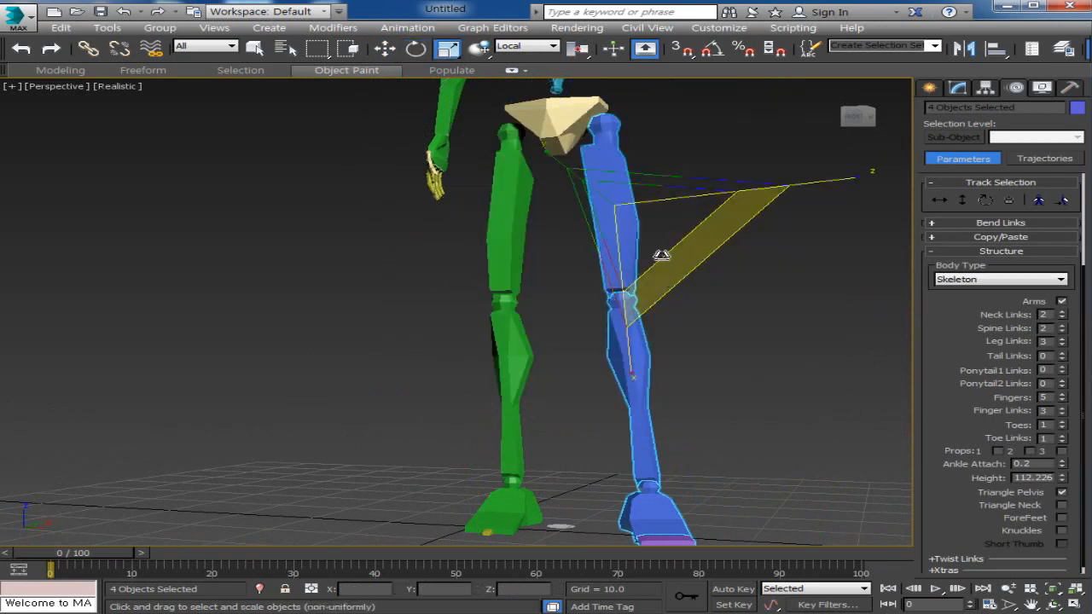
{"action": "left_click", "coordinate": [695, 282]}
{"action": "left_click", "coordinate": [620, 237]}
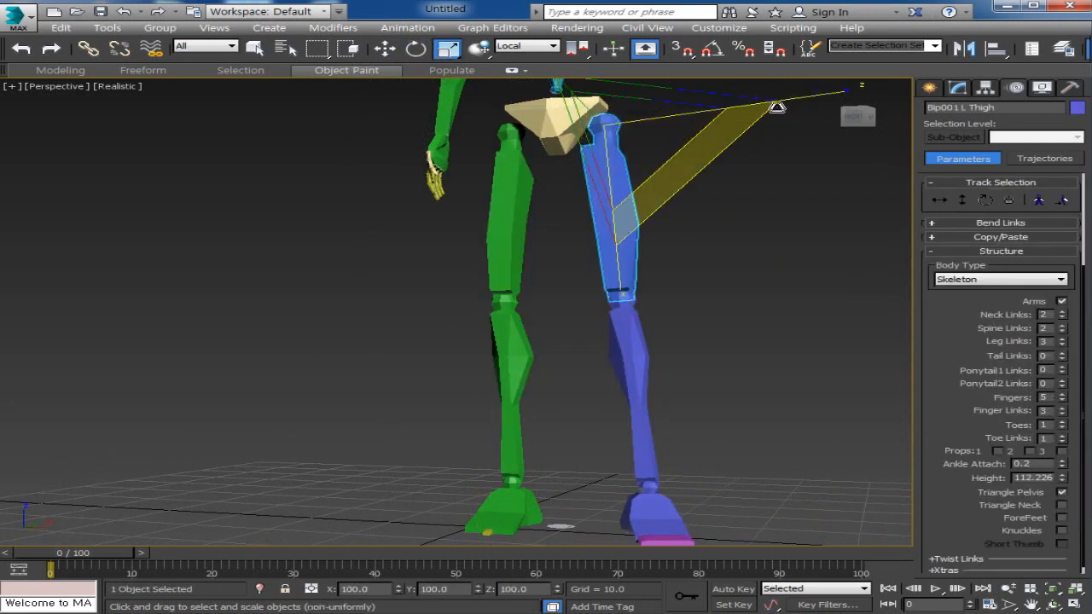
{"action": "left_click_drag", "start_coordinate": [851, 97], "coordinate": [847, 95]}
{"action": "middle_click_drag", "start_coordinate": [739, 242], "coordinate": [666, 288], "text": "alt"}
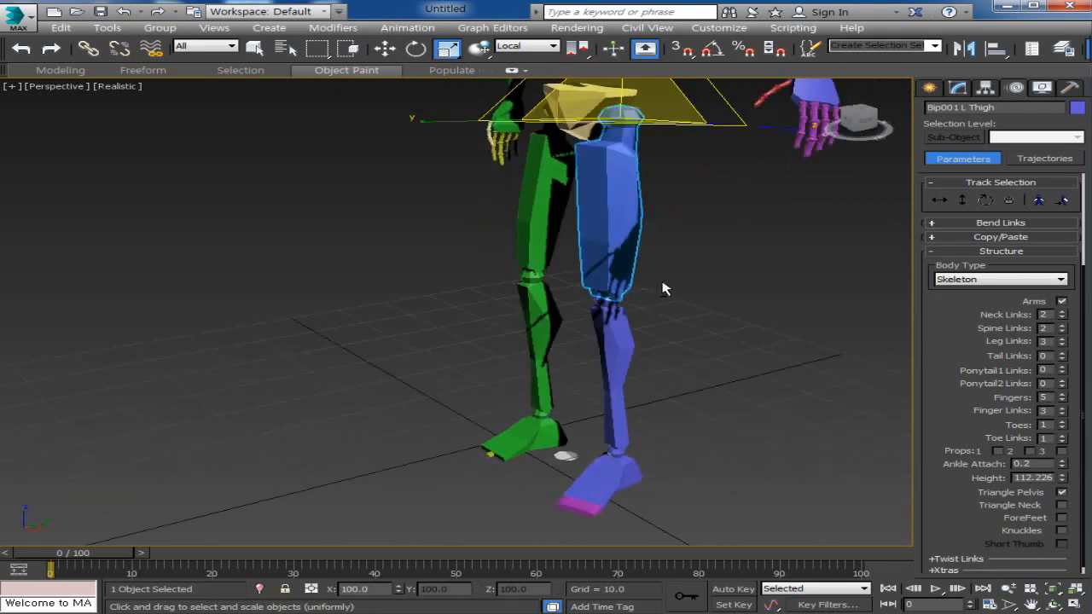
{"action": "left_click_drag", "start_coordinate": [427, 123], "coordinate": [405, 127]}
Scale the left calf up along its local Y and Z axes to match the thicker thigh
{"action": "left_click", "coordinate": [610, 367]}
{"action": "left_click_drag", "start_coordinate": [452, 345], "coordinate": [403, 354]}
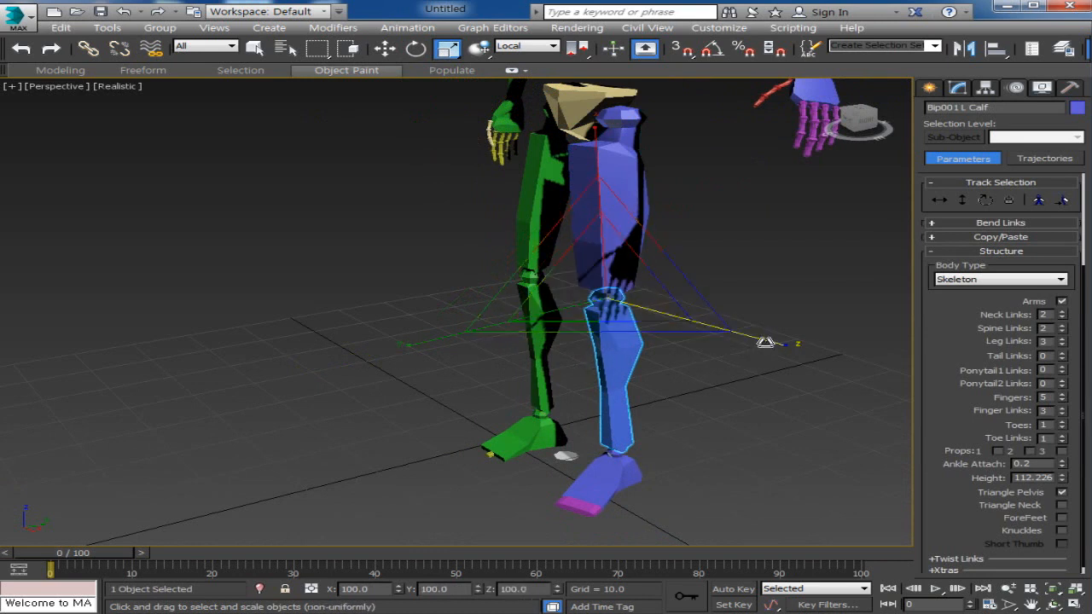
{"action": "left_click_drag", "start_coordinate": [787, 347], "coordinate": [786, 348]}
Turn on Props 1, 2 and 3 in the biped's structure
{"action": "middle_click_drag", "start_coordinate": [704, 393], "coordinate": [756, 399], "text": "alt"}
{"action": "middle_click_drag", "start_coordinate": [747, 421], "coordinate": [724, 450]}
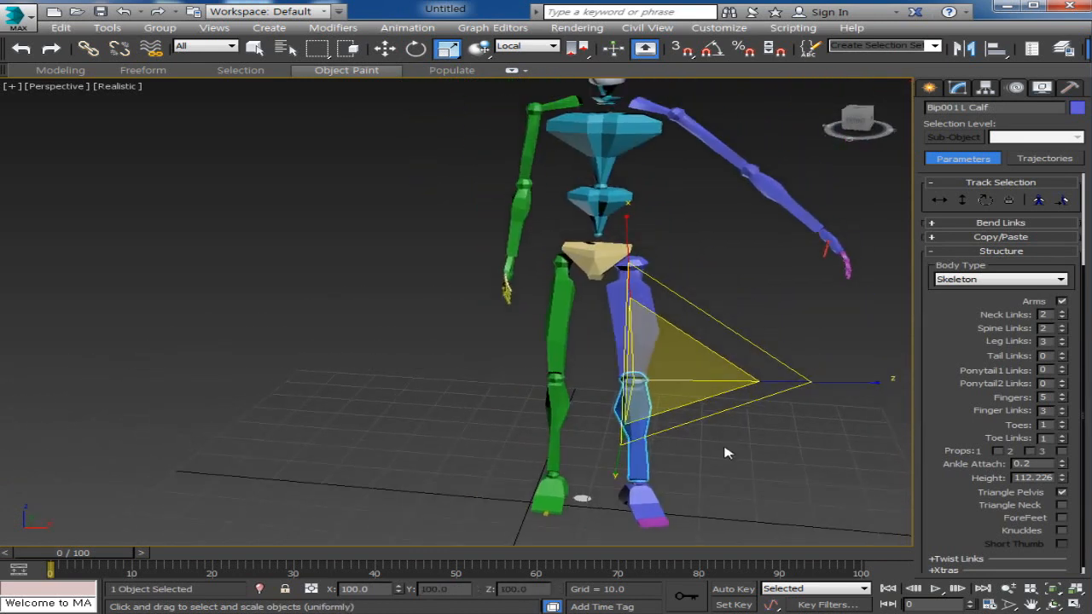
{"action": "scroll", "coordinate": [953, 441], "scroll_direction": "down", "scroll_amount": 1}
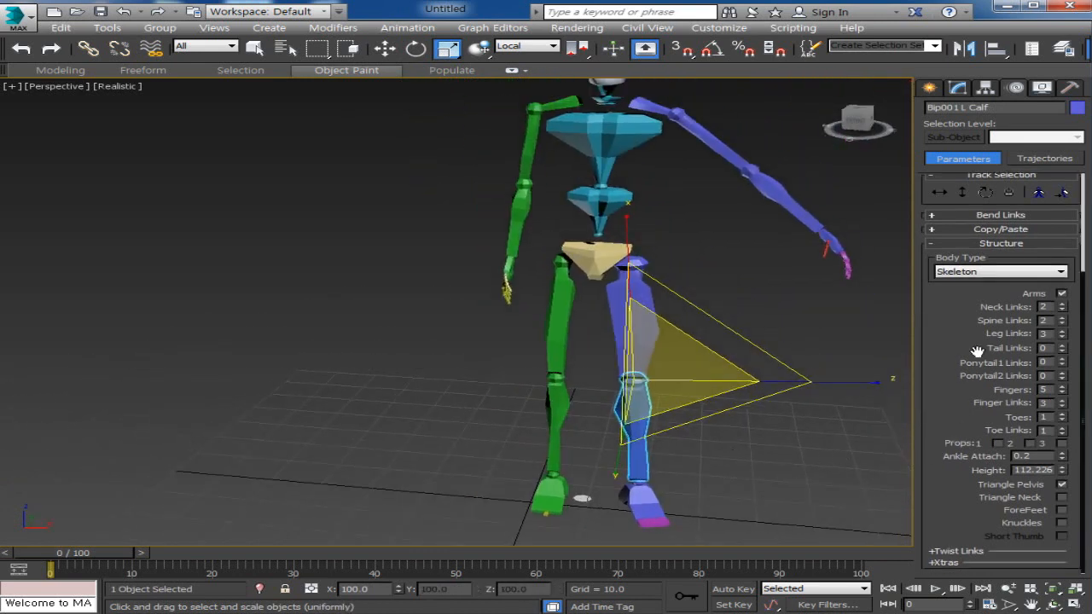
{"action": "left_click", "coordinate": [997, 443]}
{"action": "left_click", "coordinate": [1029, 444]}
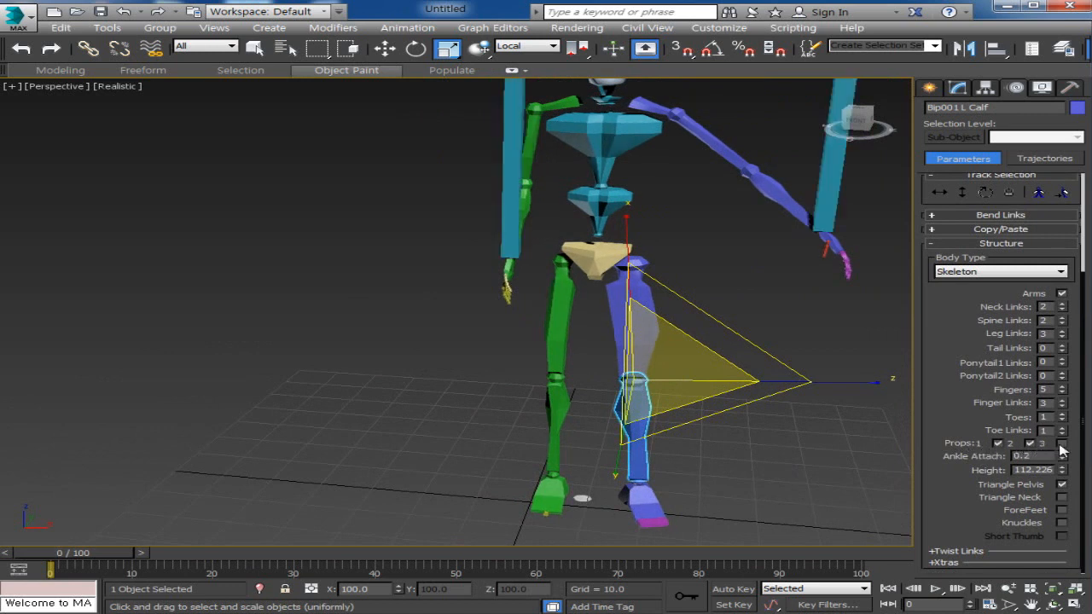
{"action": "left_click", "coordinate": [1061, 444]}
Turn off Props 3, 2 and 1 in the biped's structure
{"action": "left_click", "coordinate": [1061, 444]}
{"action": "left_click", "coordinate": [1029, 444]}
{"action": "left_click", "coordinate": [997, 444]}
Set the biped's Ankle Attach to 0.26 while viewing the left foot from the side
{"action": "middle_click_drag", "start_coordinate": [809, 474], "coordinate": [728, 459]}
{"action": "scroll", "coordinate": [728, 459], "scroll_direction": "up", "scroll_amount": 3}
{"action": "scroll", "coordinate": [750, 460], "scroll_direction": "up", "scroll_amount": 3}
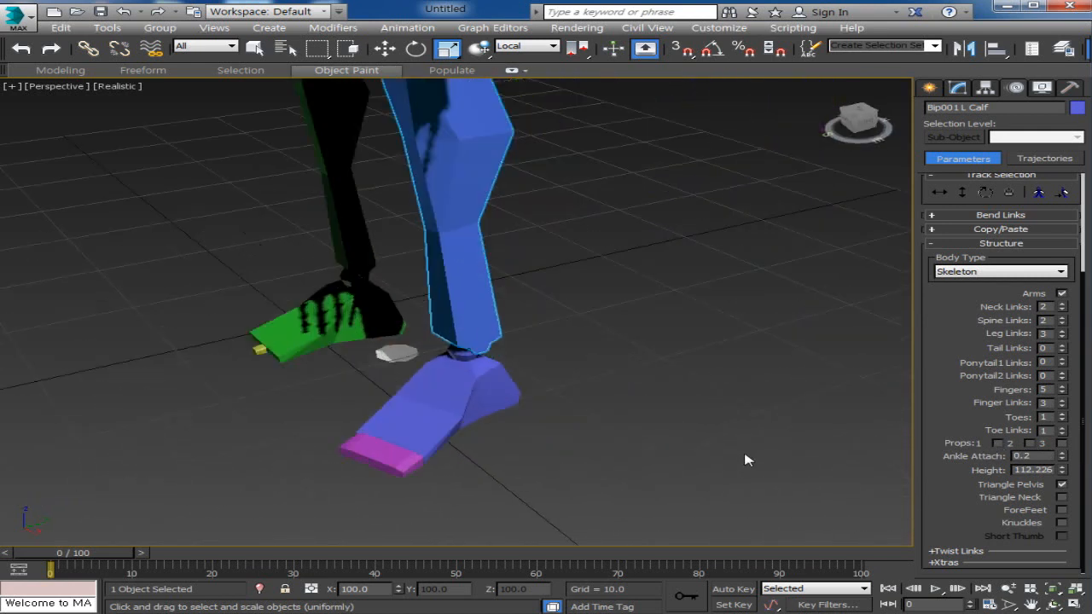
{"action": "scroll", "coordinate": [704, 453], "scroll_direction": "down", "scroll_amount": 3}
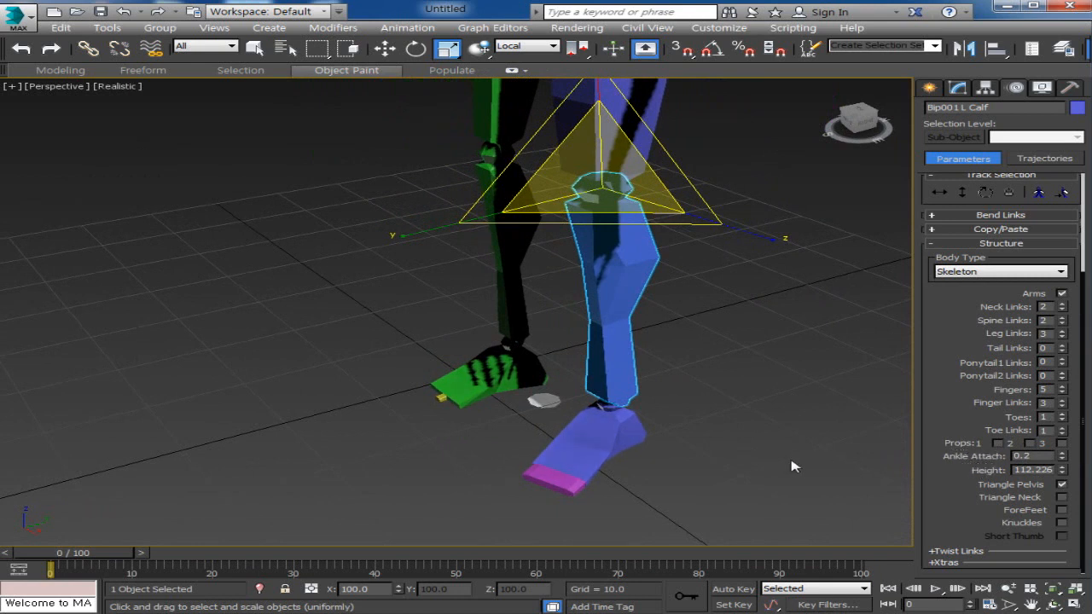
{"action": "middle_click_drag", "start_coordinate": [792, 463], "coordinate": [689, 418], "text": "alt"}
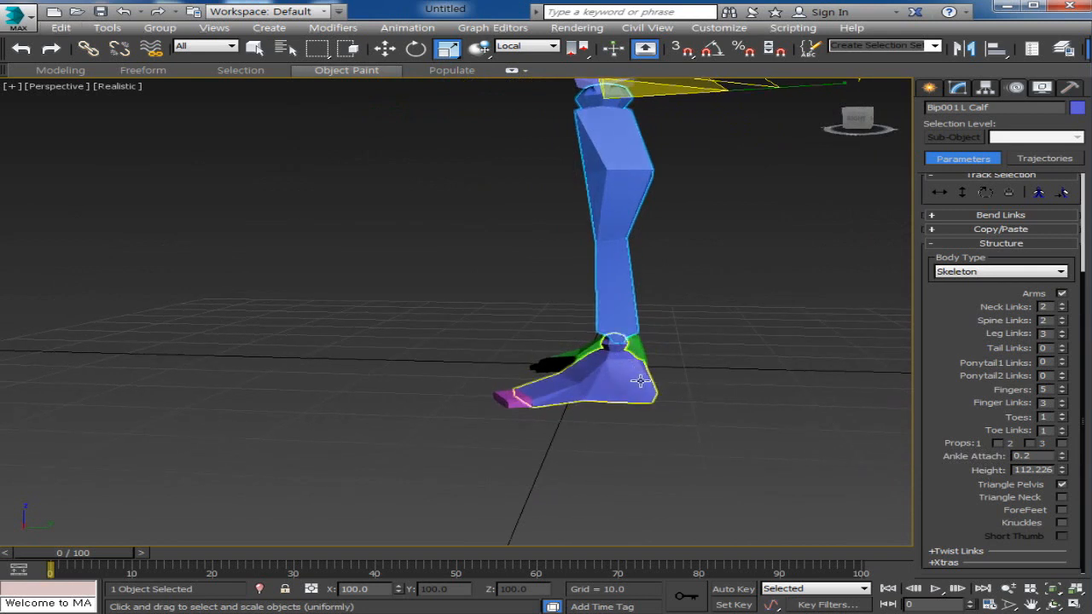
{"action": "left_click_drag", "start_coordinate": [1062, 458], "coordinate": [1090, 451]}
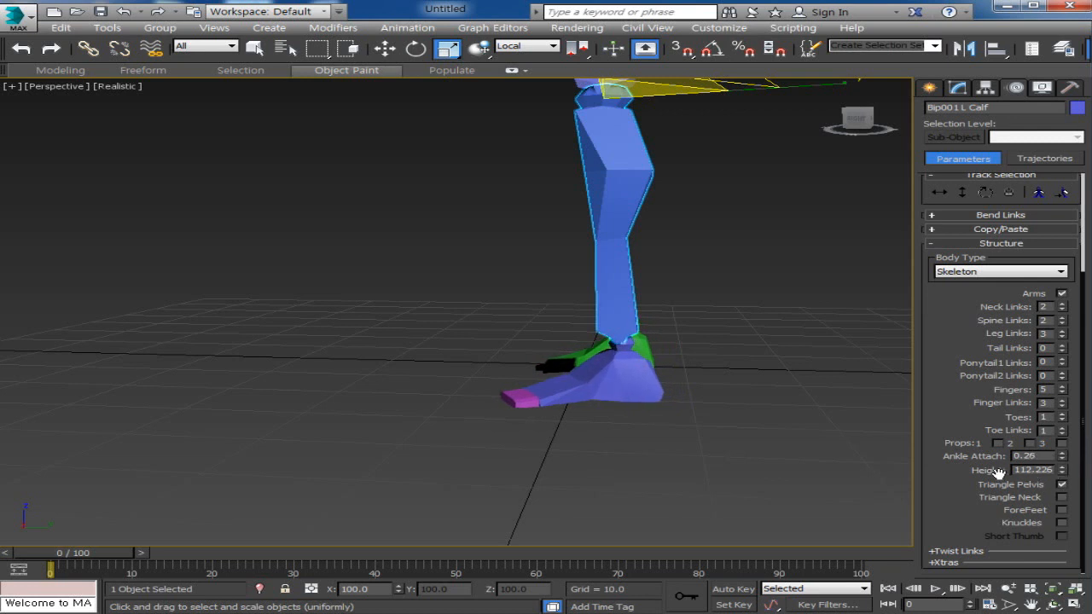
Show all four viewports and reduce the biped's height to 70.726
{"action": "middle_click_drag", "start_coordinate": [870, 442], "coordinate": [869, 488]}
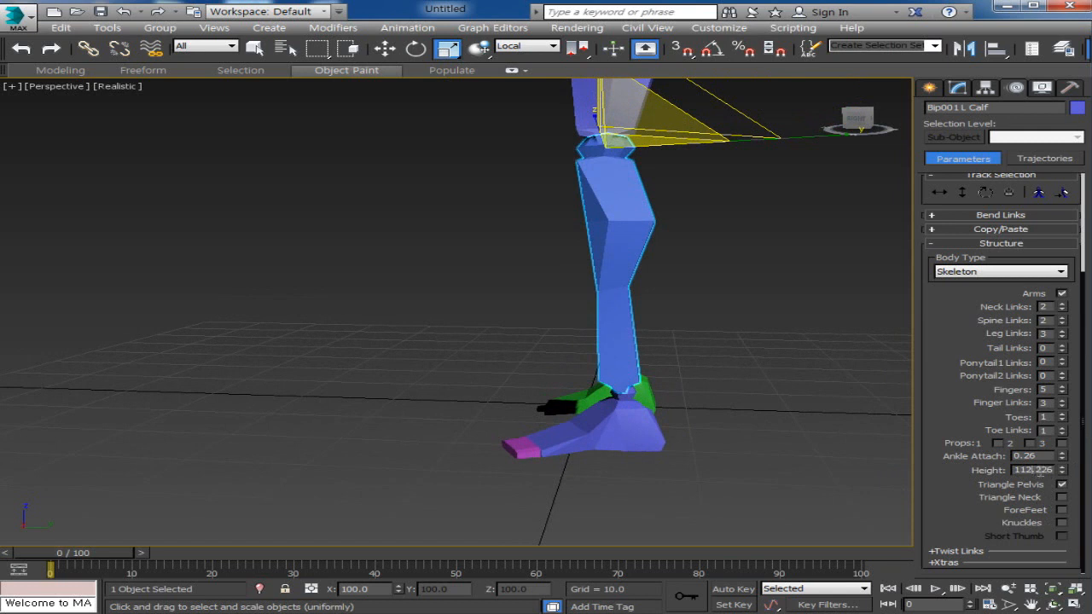
{"action": "middle_click_drag", "start_coordinate": [797, 390], "coordinate": [776, 455]}
{"action": "left_click", "coordinate": [1073, 603]}
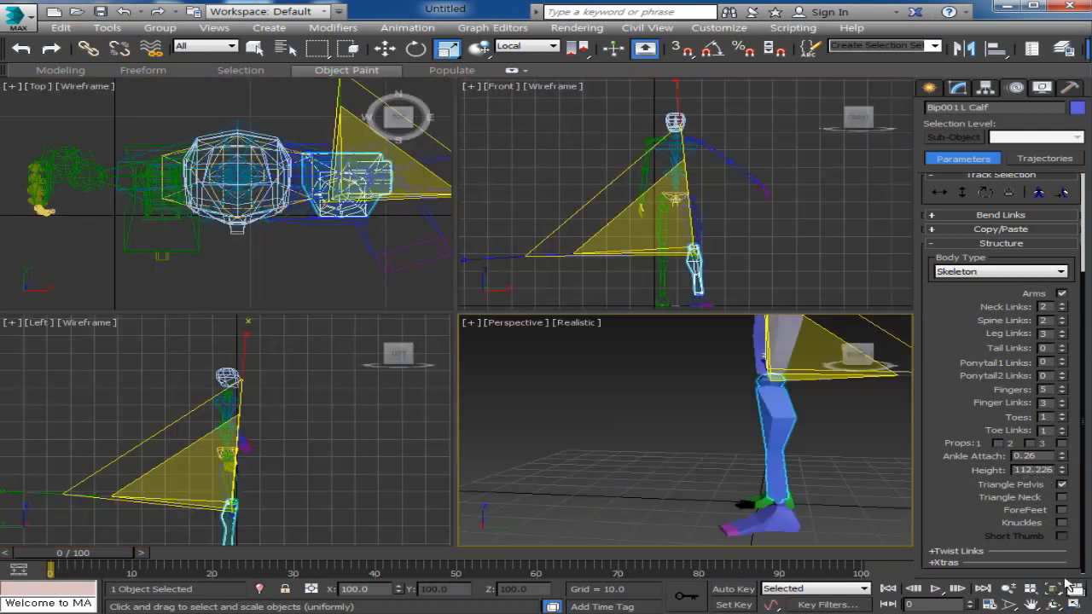
{"action": "right_click", "coordinate": [768, 290]}
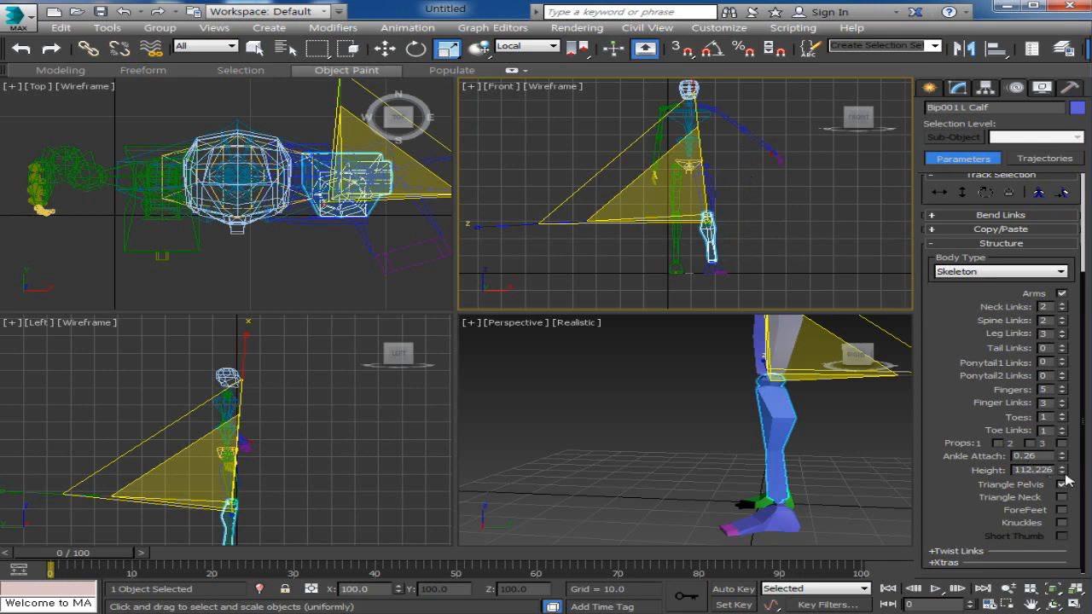
{"action": "left_click_drag", "start_coordinate": [1063, 471], "coordinate": [1087, 77]}
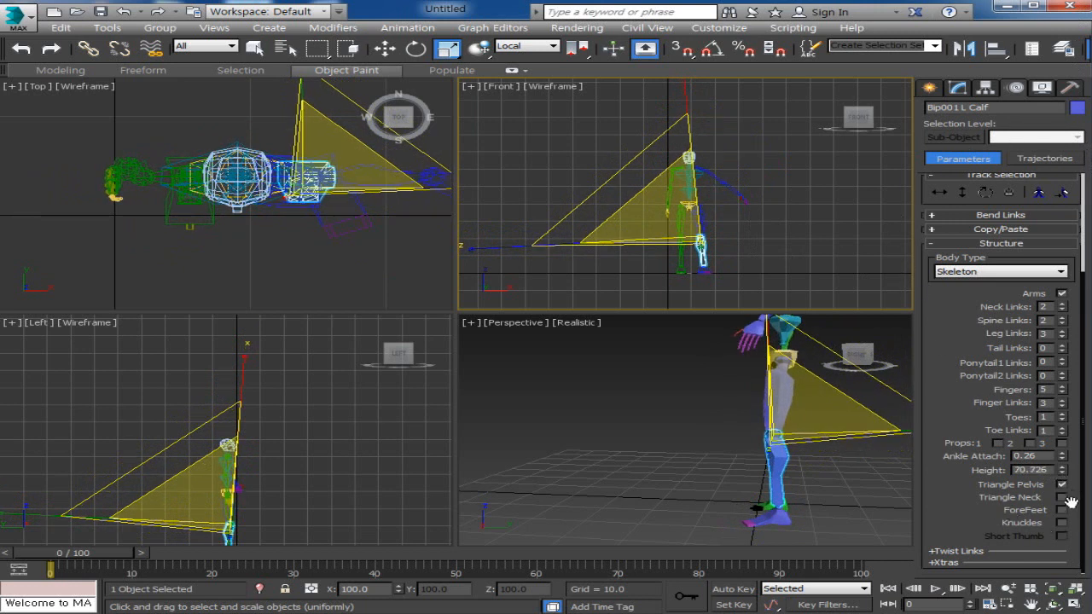
Maximize the perspective view and rotate the left thigh slightly outward around its local Y axis
{"action": "middle_click_drag", "start_coordinate": [738, 432], "coordinate": [802, 444]}
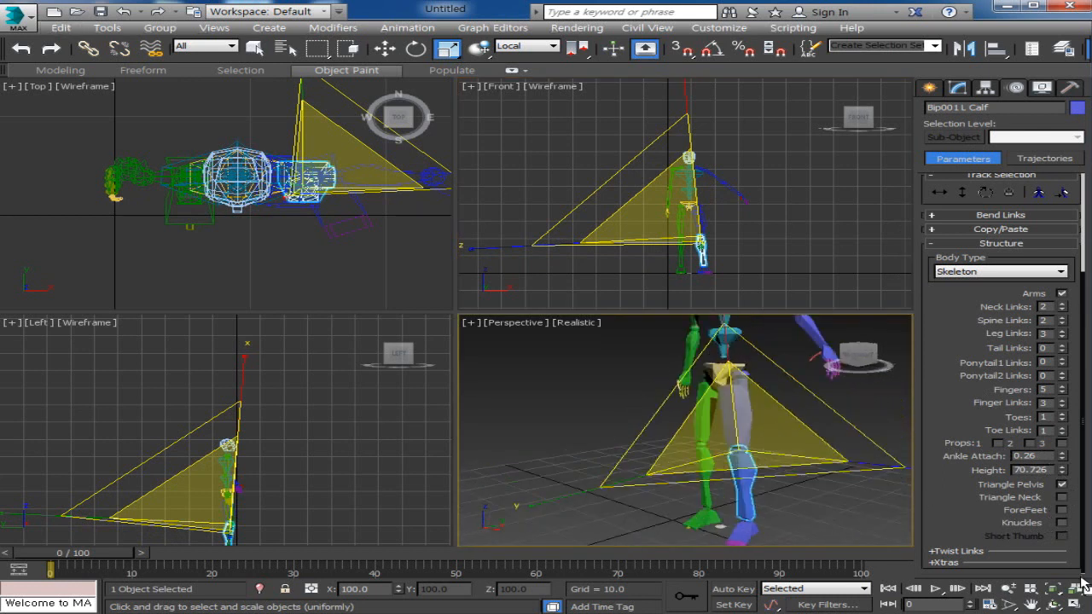
{"action": "left_click", "coordinate": [1074, 605]}
{"action": "middle_click_drag", "start_coordinate": [758, 488], "coordinate": [858, 556], "text": "alt"}
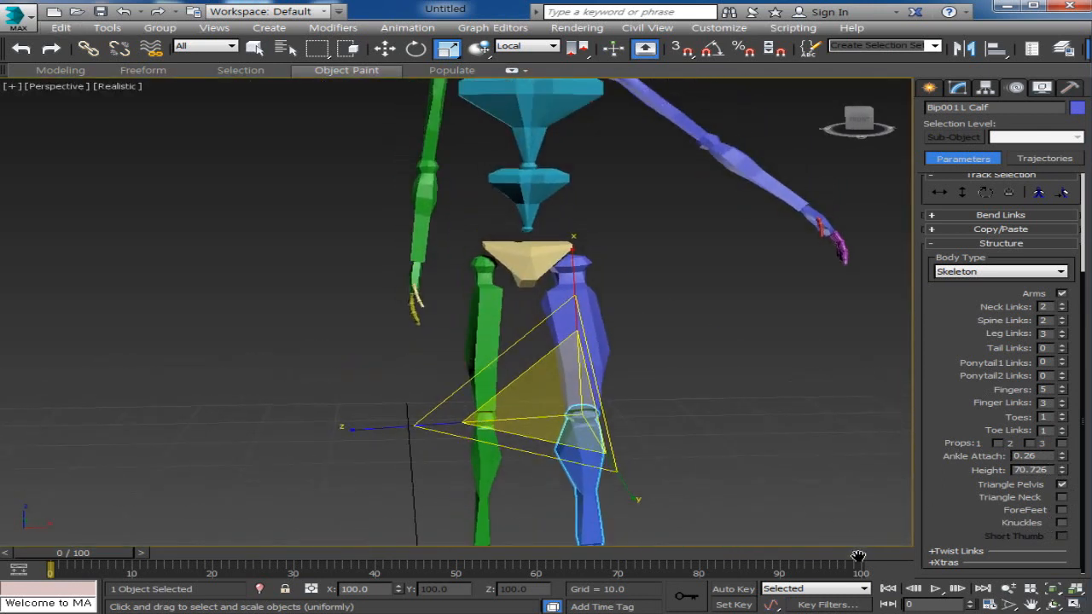
{"action": "scroll", "coordinate": [756, 448], "scroll_direction": "down", "scroll_amount": 3}
{"action": "middle_click_drag", "start_coordinate": [755, 449], "coordinate": [778, 419]}
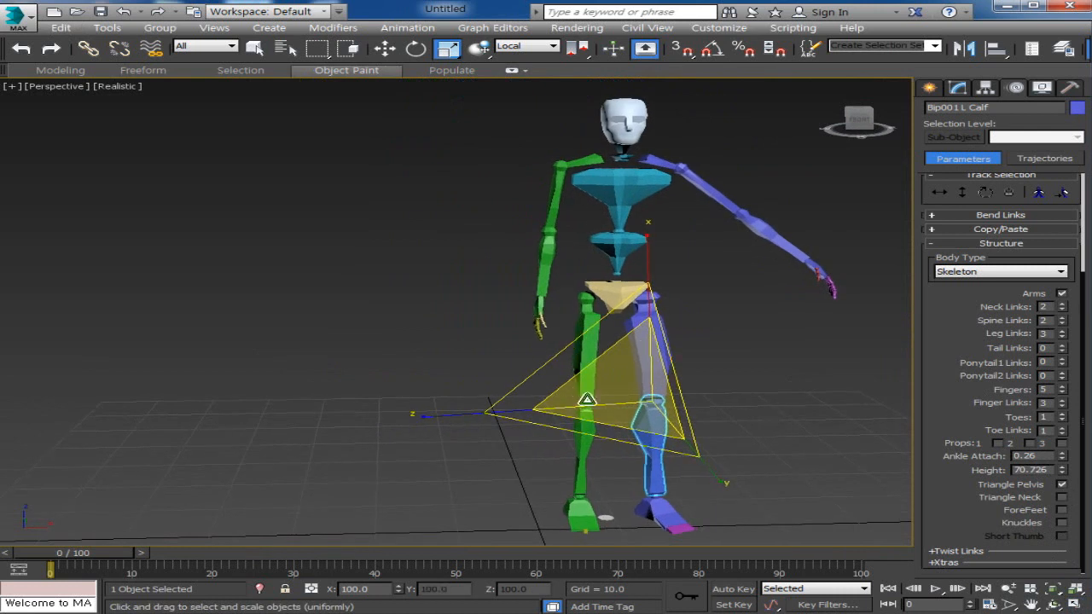
{"action": "left_click", "coordinate": [650, 341]}
{"action": "right_click", "coordinate": [677, 332]}
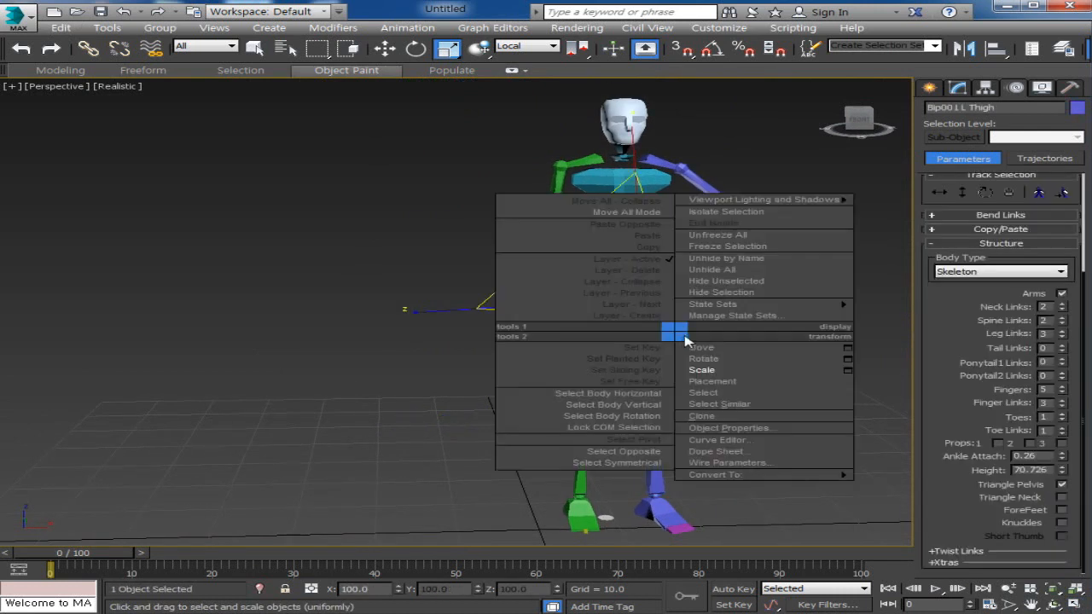
{"action": "left_click", "coordinate": [717, 358]}
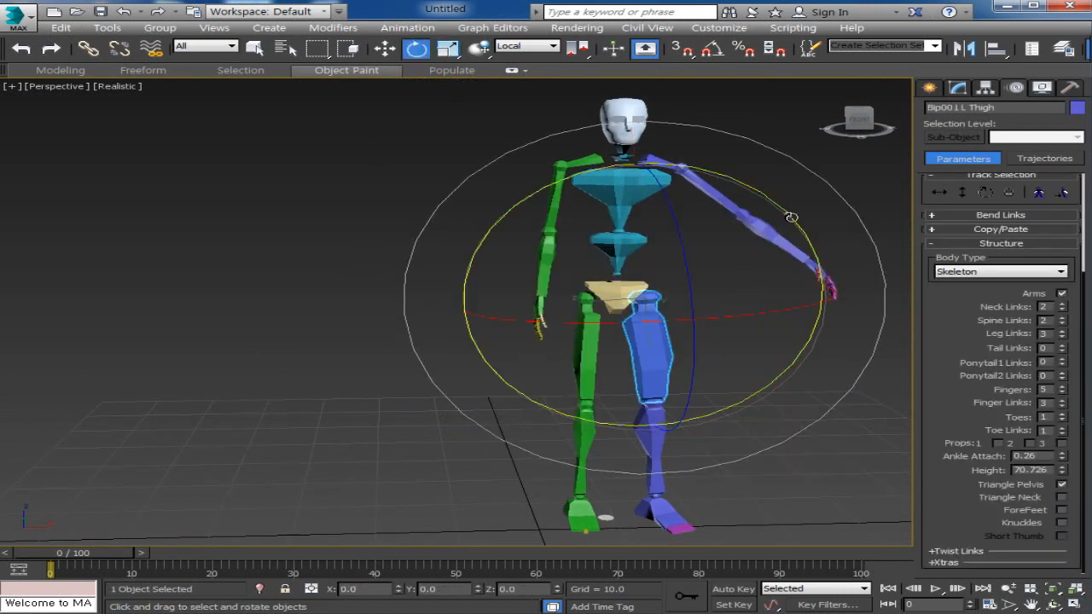
{"action": "left_click_drag", "start_coordinate": [790, 217], "coordinate": [799, 222]}
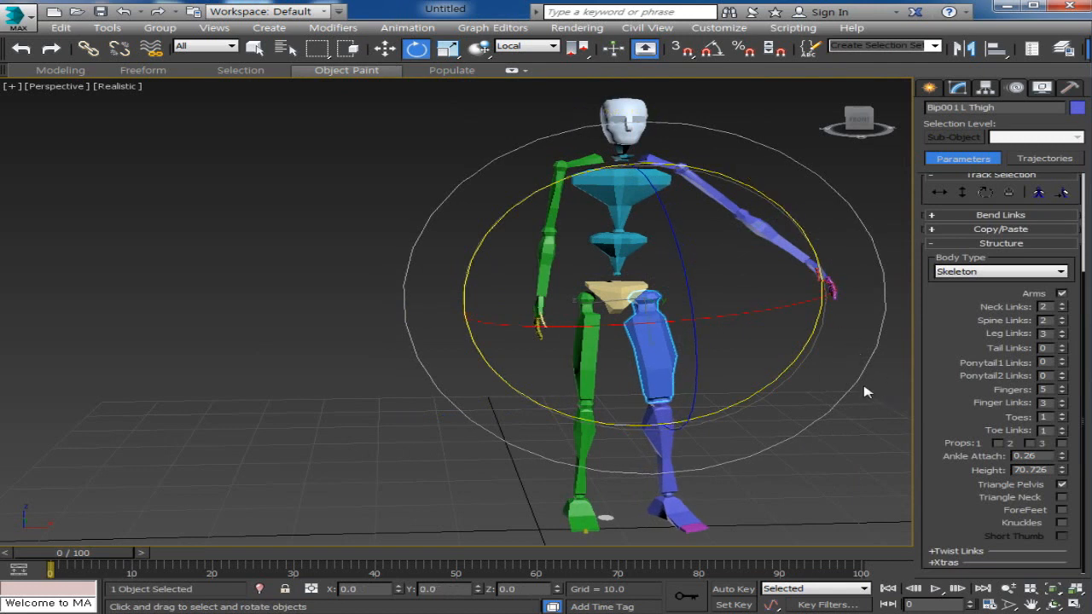
Open the biped's Copy/Paste settings and create a new copy collection for storing postures
{"action": "middle_click_drag", "start_coordinate": [865, 385], "coordinate": [836, 370]}
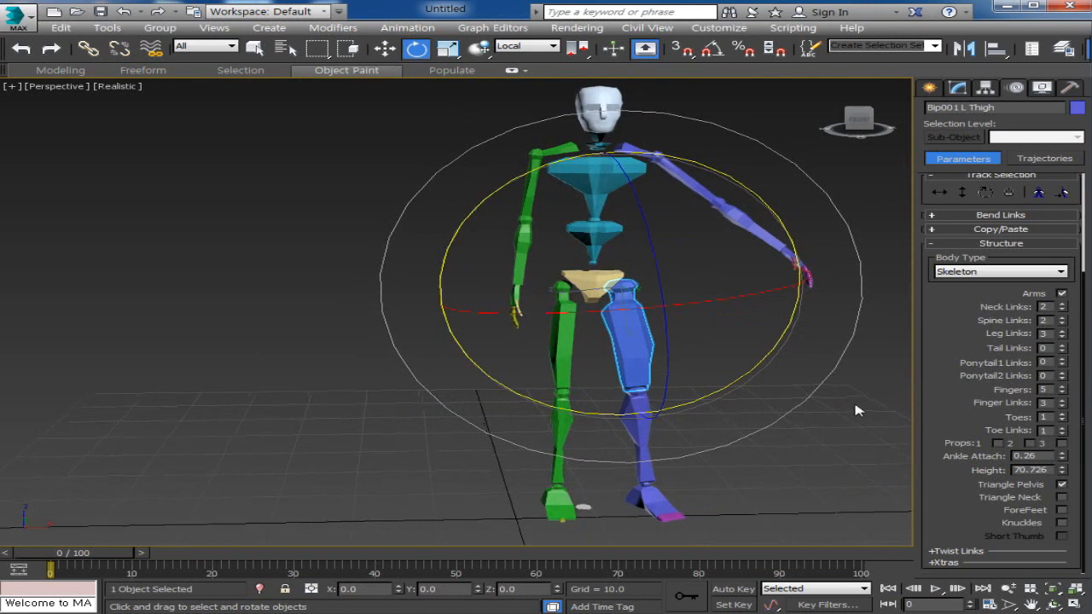
{"action": "middle_click_drag", "start_coordinate": [859, 409], "coordinate": [772, 437], "text": "alt"}
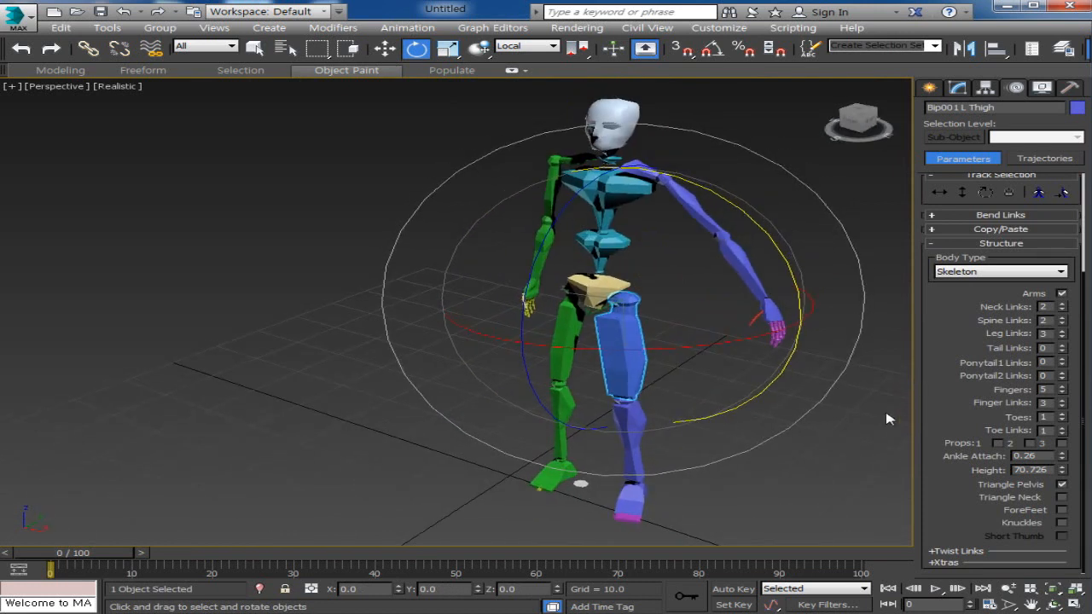
{"action": "left_click", "coordinate": [1001, 229]}
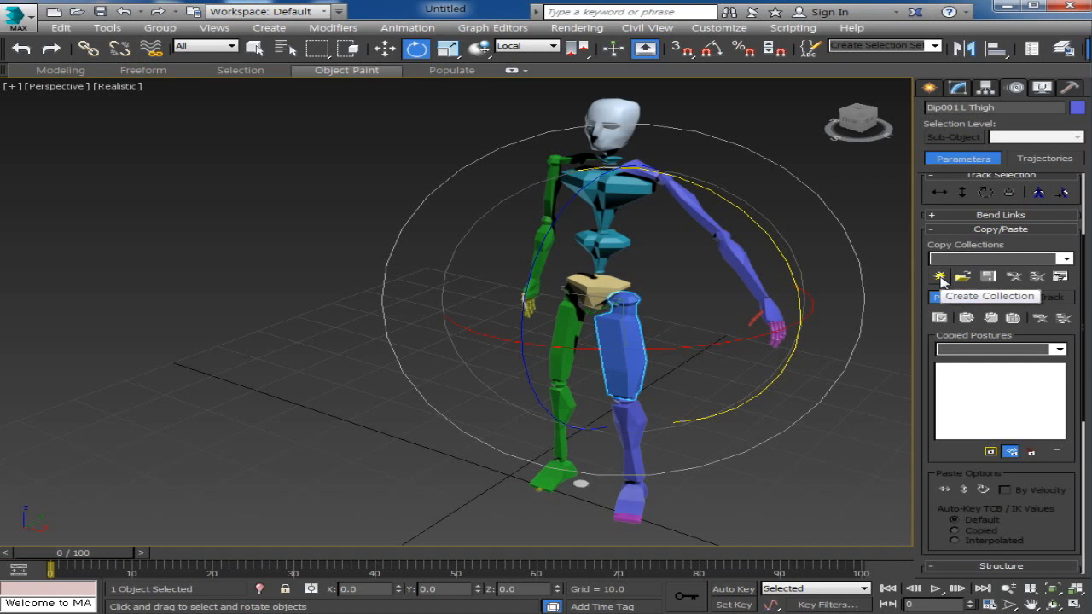
{"action": "left_click", "coordinate": [940, 277]}
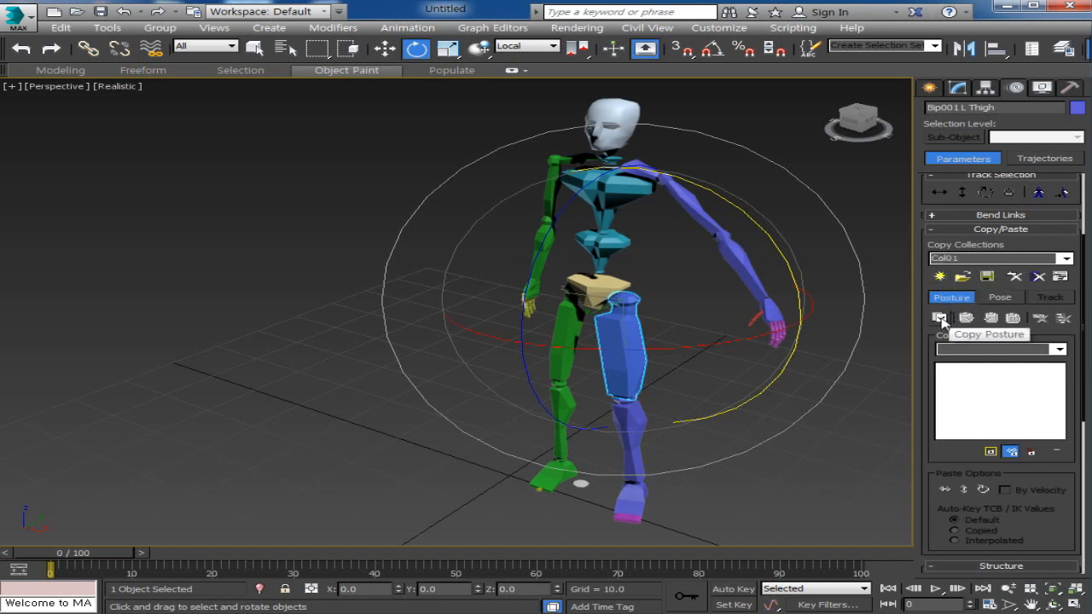
Copy the posture of the whole left leg, from thigh to toe, and paste it opposite onto the right leg
{"action": "left_click", "coordinate": [844, 429]}
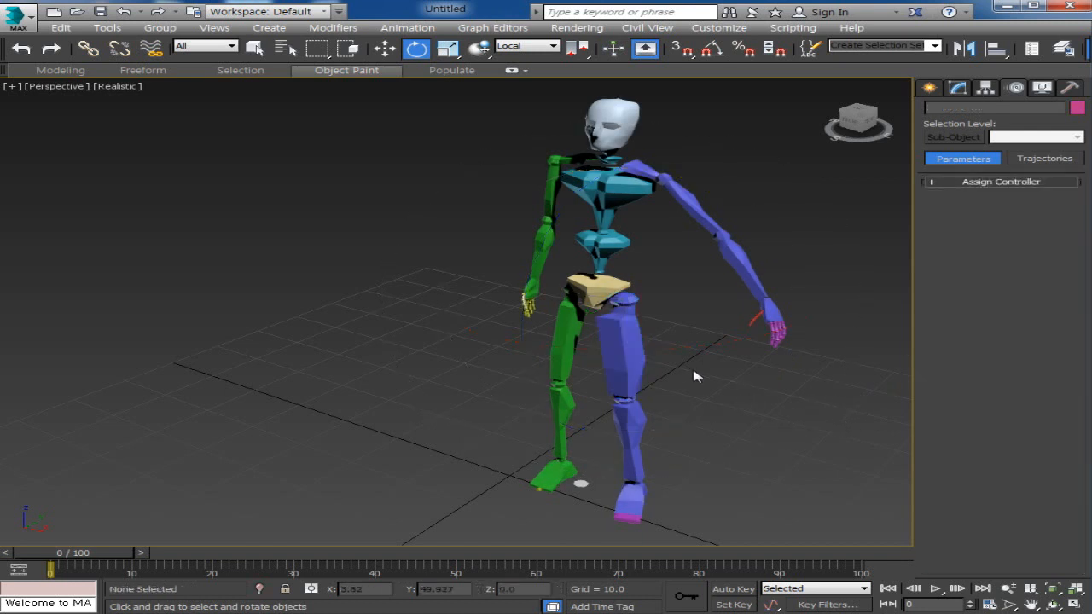
{"action": "left_click", "coordinate": [629, 333]}
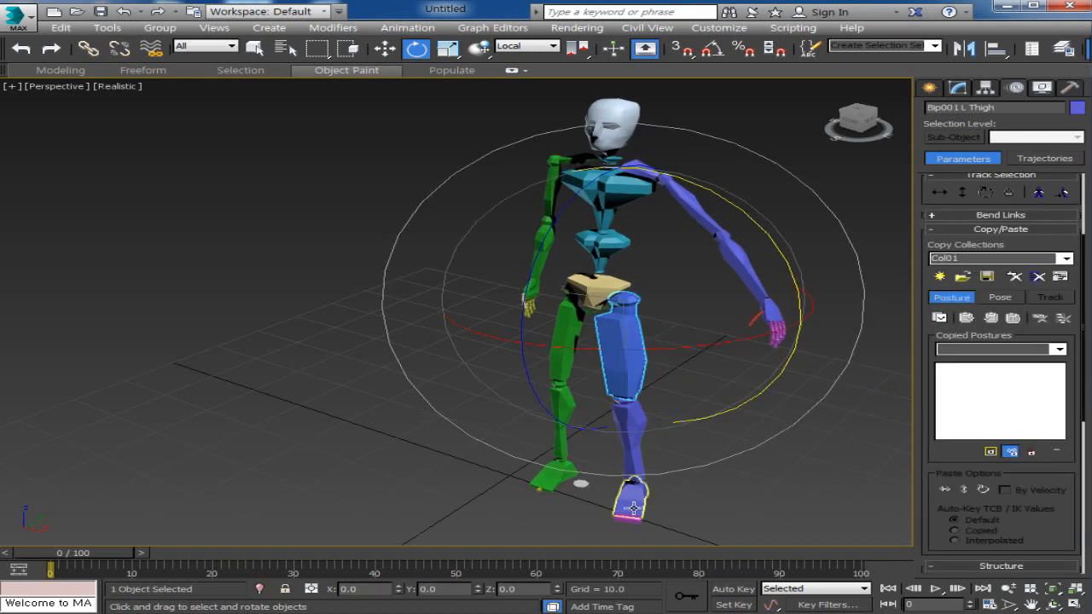
{"action": "double_click", "coordinate": [640, 358]}
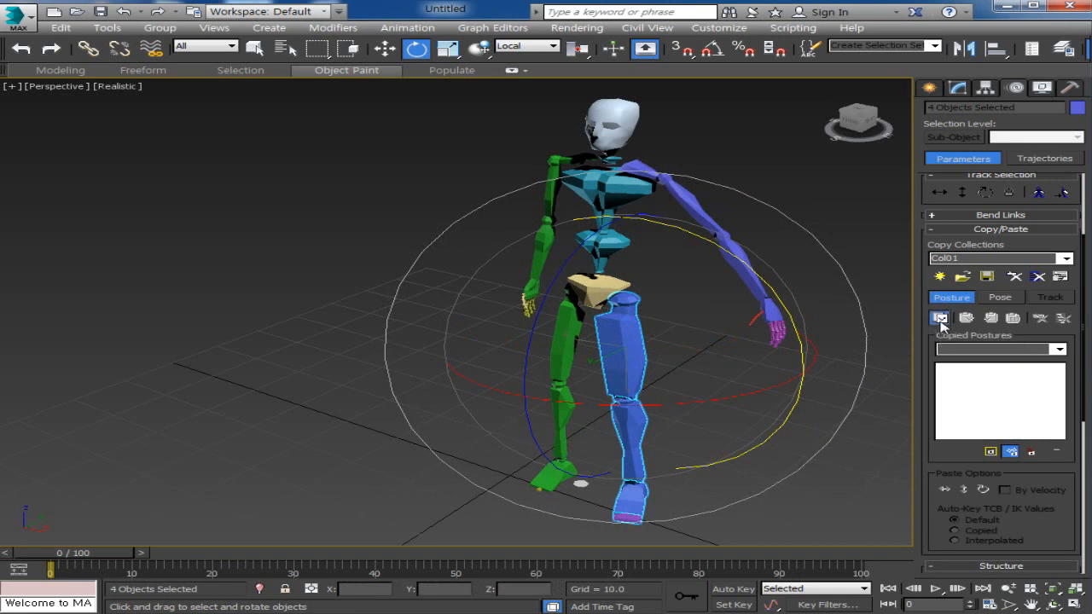
{"action": "left_click", "coordinate": [940, 318]}
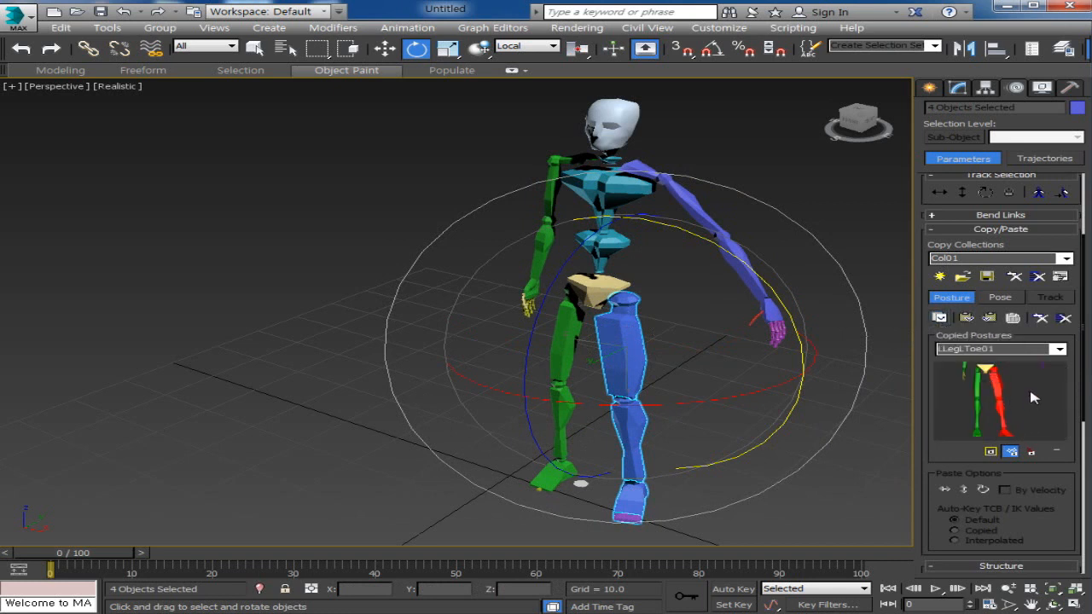
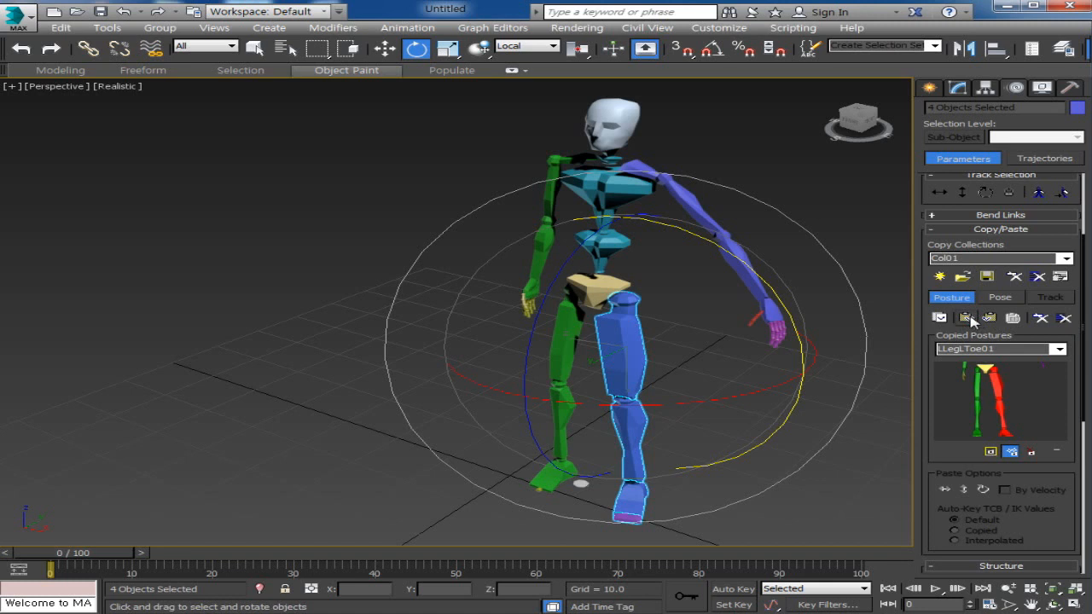
{"action": "left_click", "coordinate": [989, 318]}
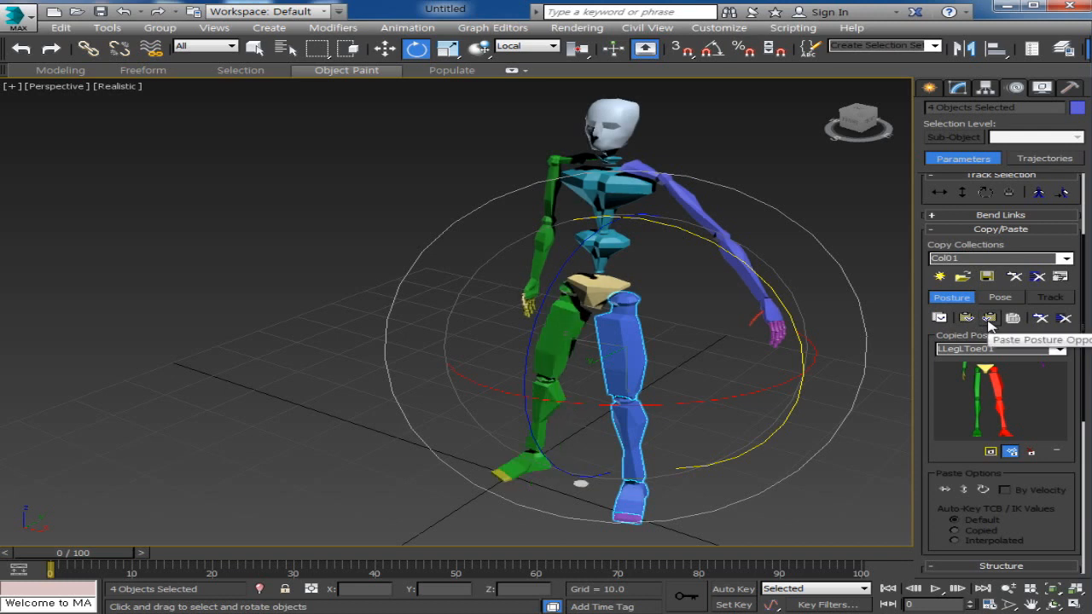
Copy the posture of the whole left arm, from clavicle to fingers, and paste it opposite onto the right arm
{"action": "double_click", "coordinate": [639, 168]}
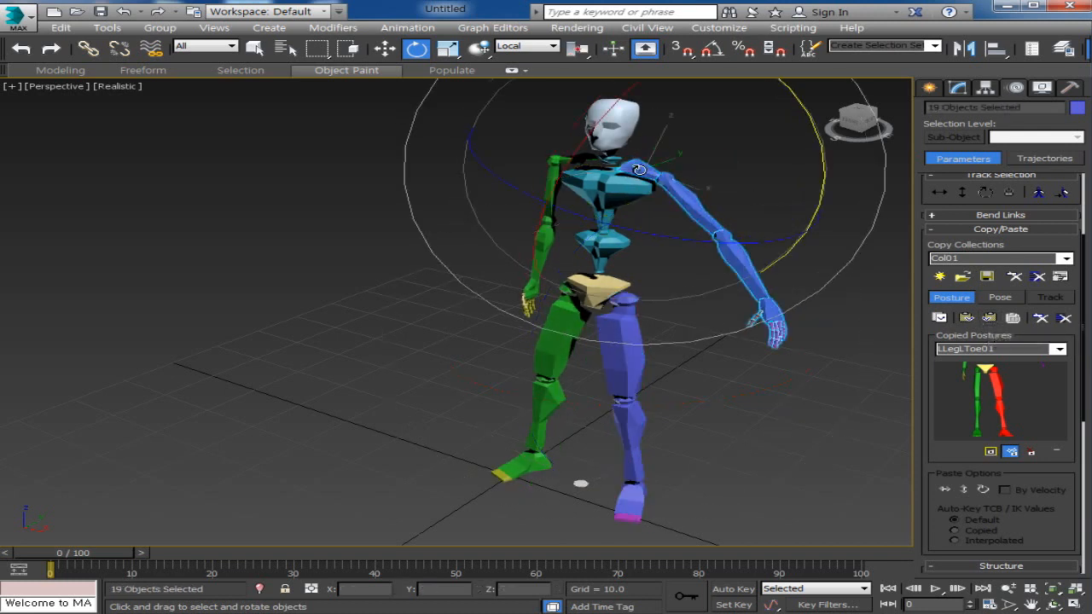
{"action": "left_click", "coordinate": [939, 318]}
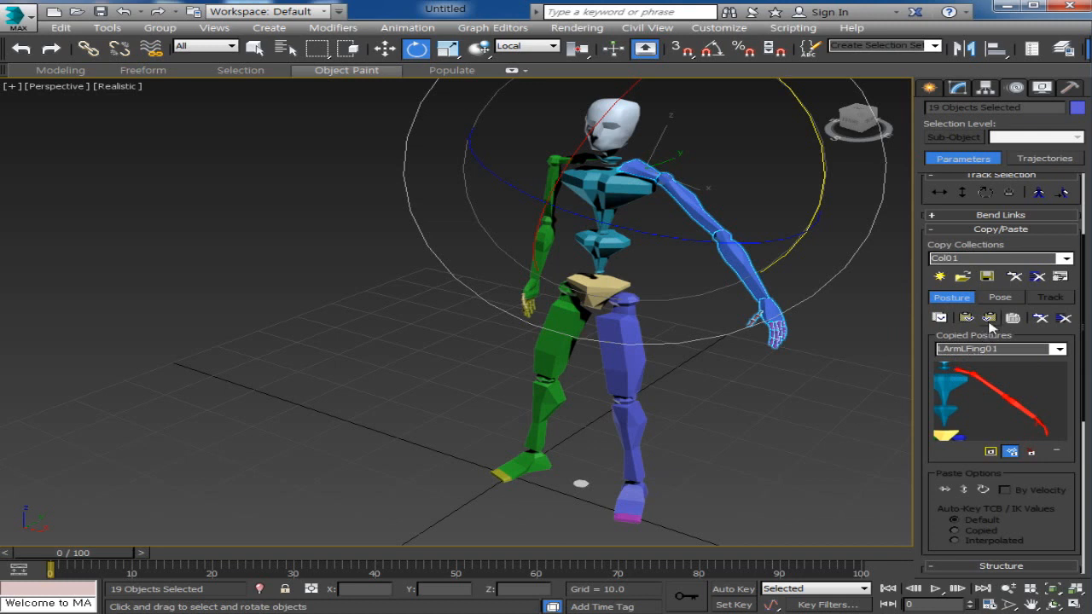
{"action": "left_click", "coordinate": [990, 318]}
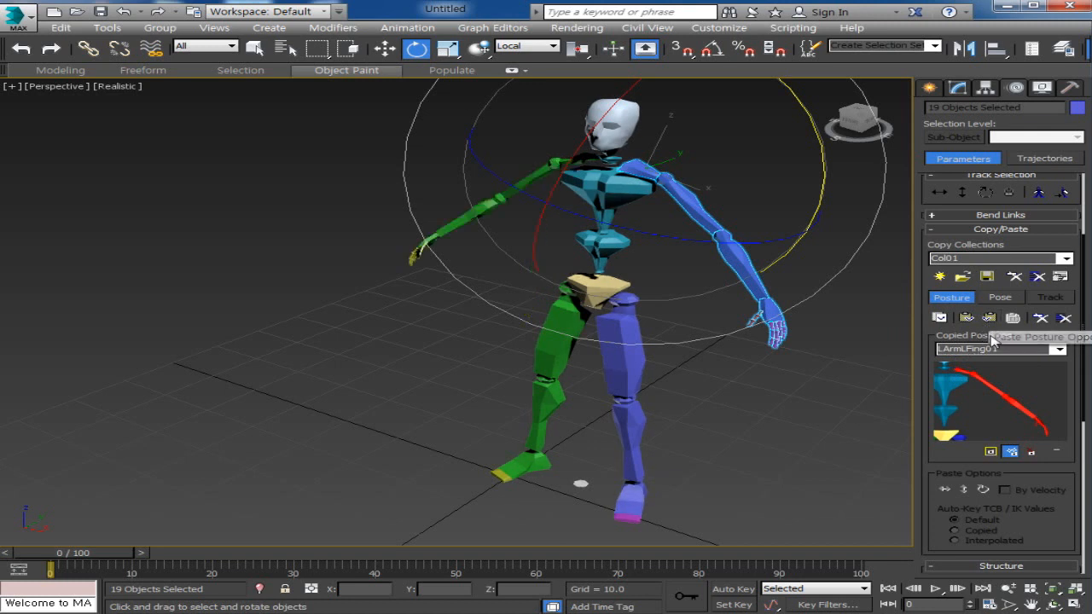
Rotate the lower and upper spine links slightly in side view to adjust the torso's lean
{"action": "middle_click_drag", "start_coordinate": [770, 390], "coordinate": [674, 341]}
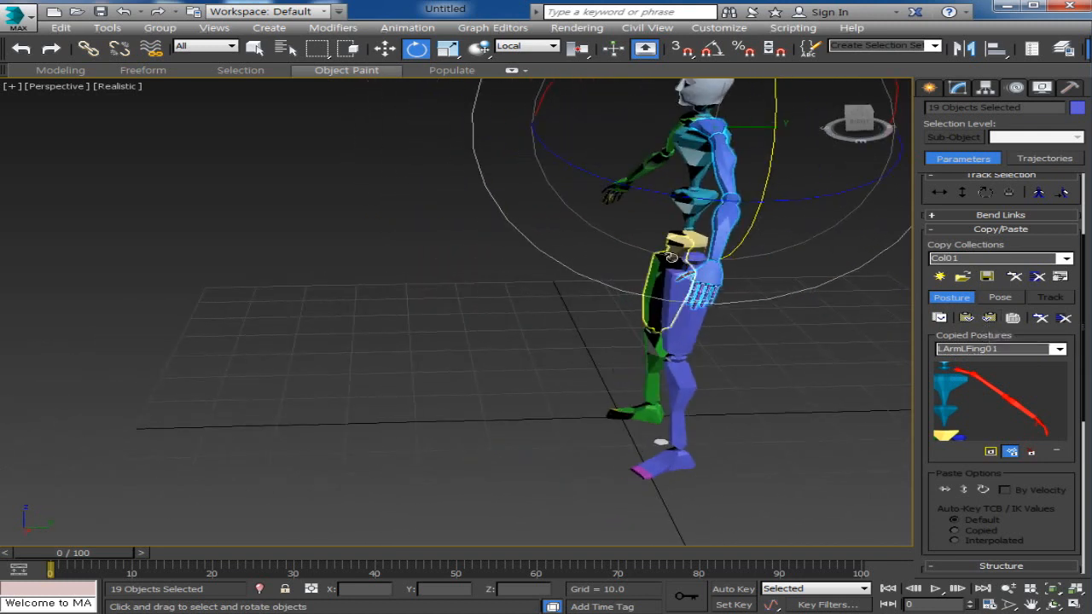
{"action": "left_click", "coordinate": [687, 201]}
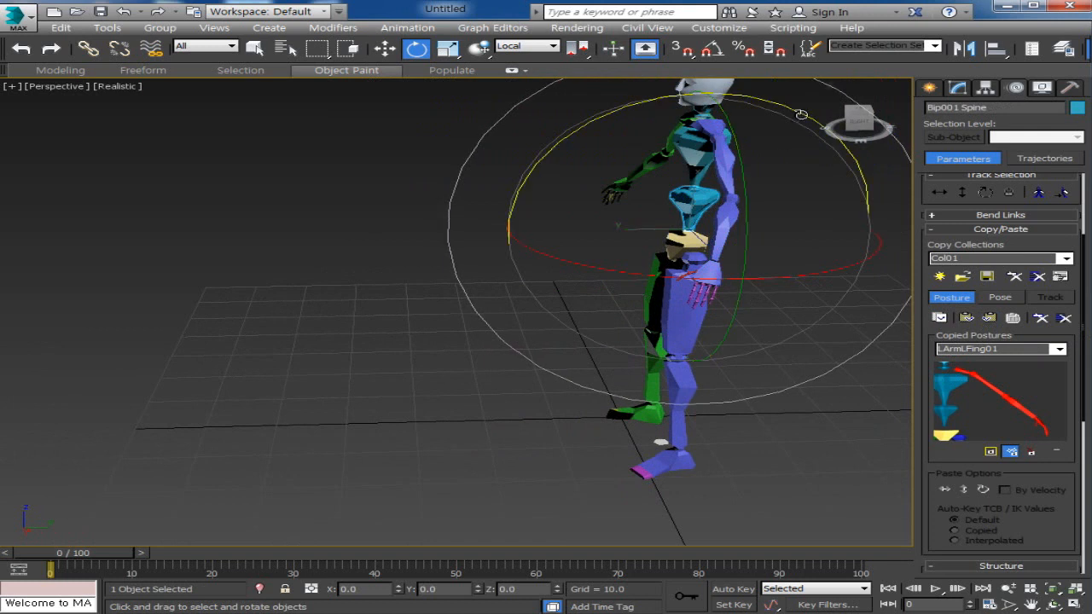
{"action": "left_click_drag", "start_coordinate": [797, 120], "coordinate": [707, 150]}
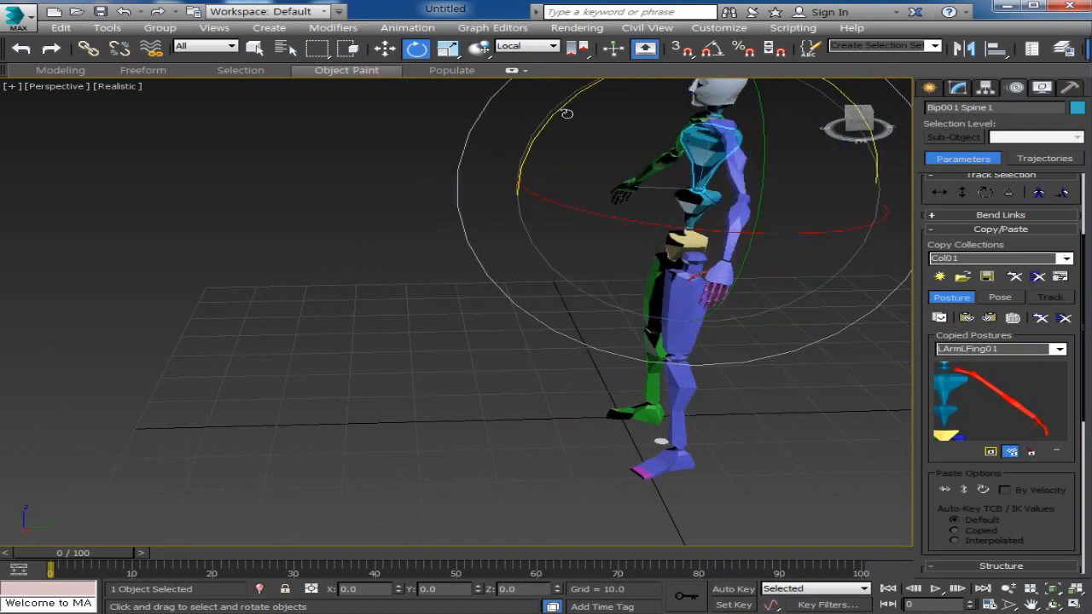
{"action": "left_click_drag", "start_coordinate": [558, 110], "coordinate": [553, 114]}
Select both feet and move them slightly backward along the Y axis under the body
{"action": "left_click", "coordinate": [635, 411]}
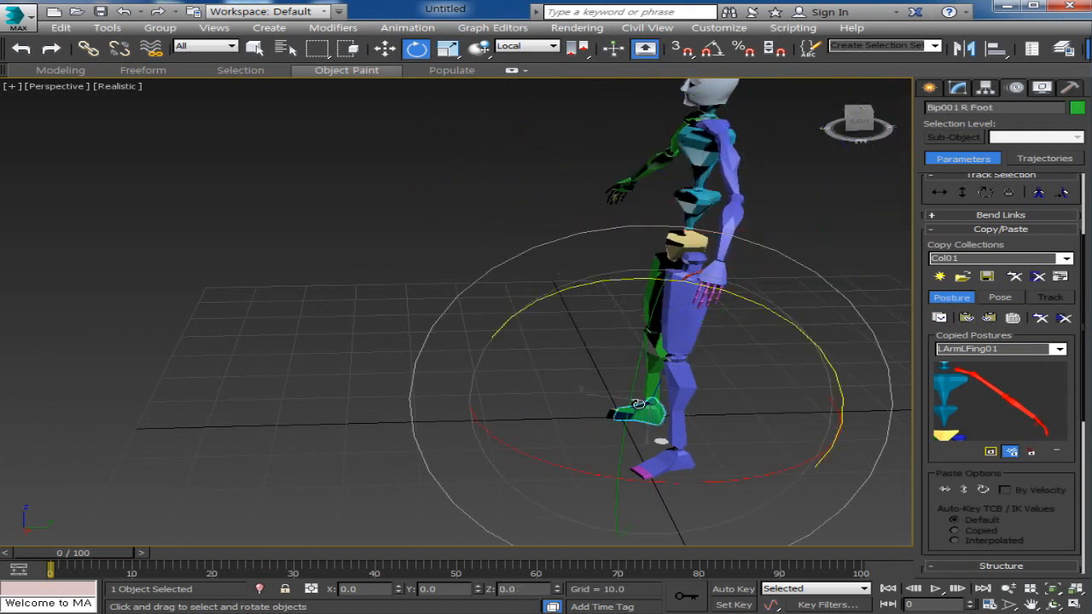
{"action": "left_click", "coordinate": [674, 461], "text": "ctrl"}
{"action": "right_click", "coordinate": [710, 464]}
{"action": "left_click", "coordinate": [729, 466]}
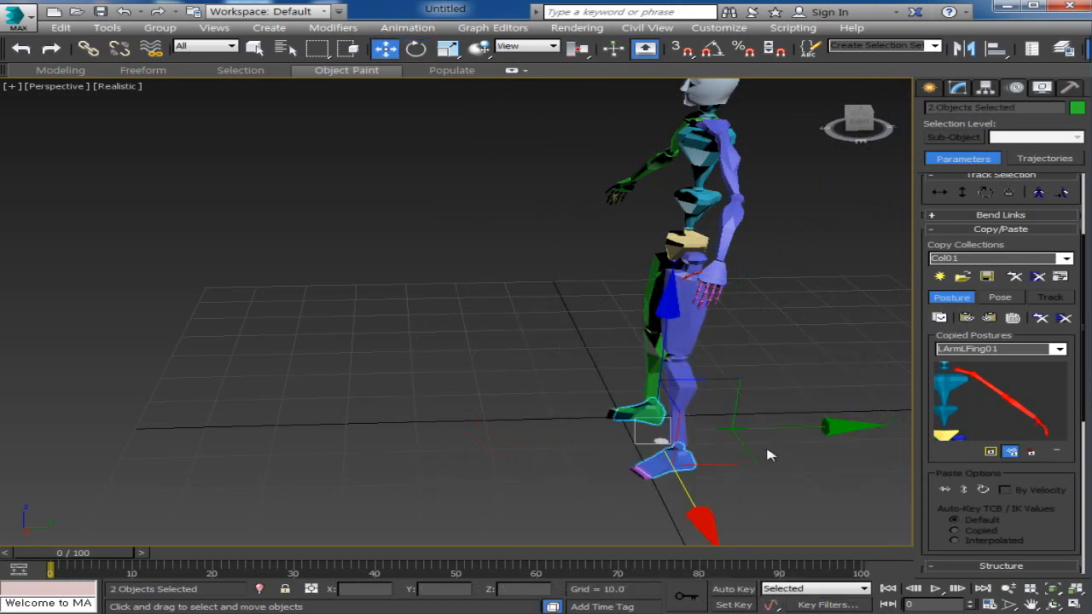
{"action": "left_click_drag", "start_coordinate": [810, 426], "coordinate": [823, 427]}
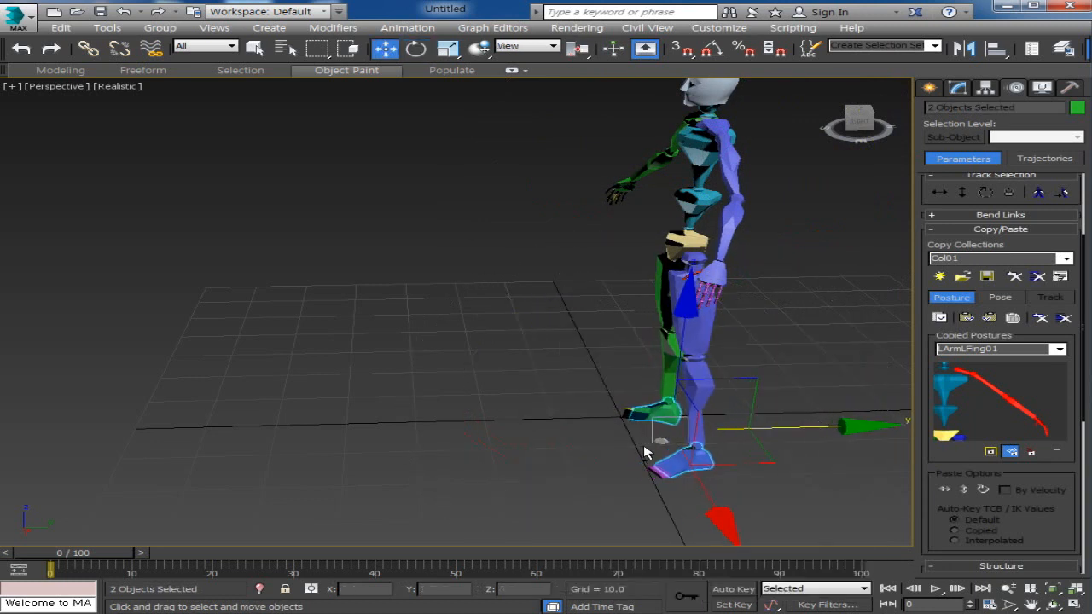
{"action": "middle_click_drag", "start_coordinate": [644, 448], "coordinate": [716, 488], "text": "alt"}
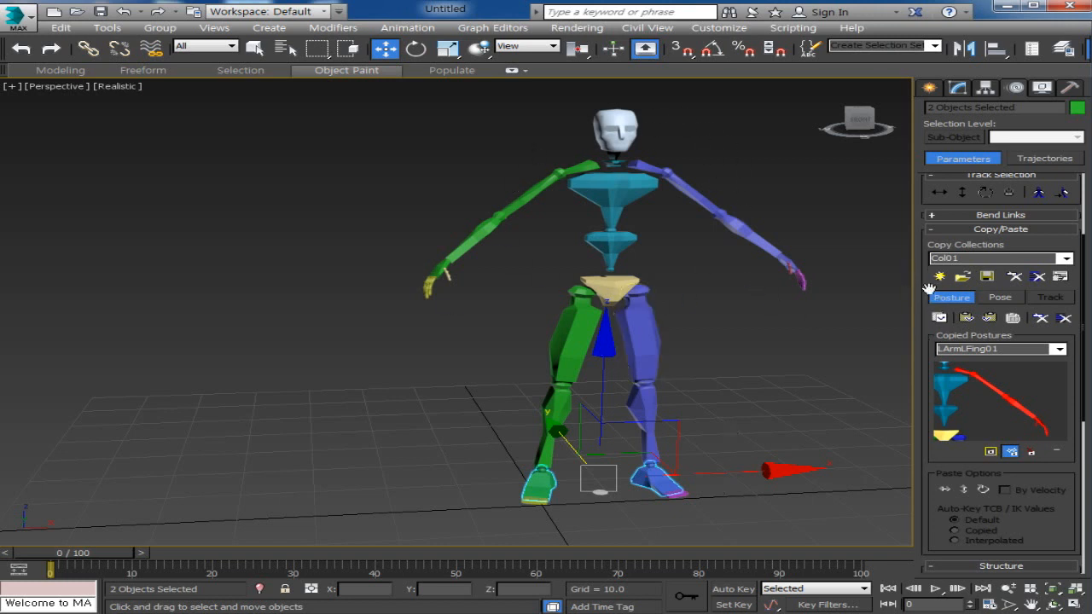
Start saving the biped's figure file in Figure mode and browse to the motion folder
{"action": "left_click_drag", "start_coordinate": [928, 288], "coordinate": [926, 418]}
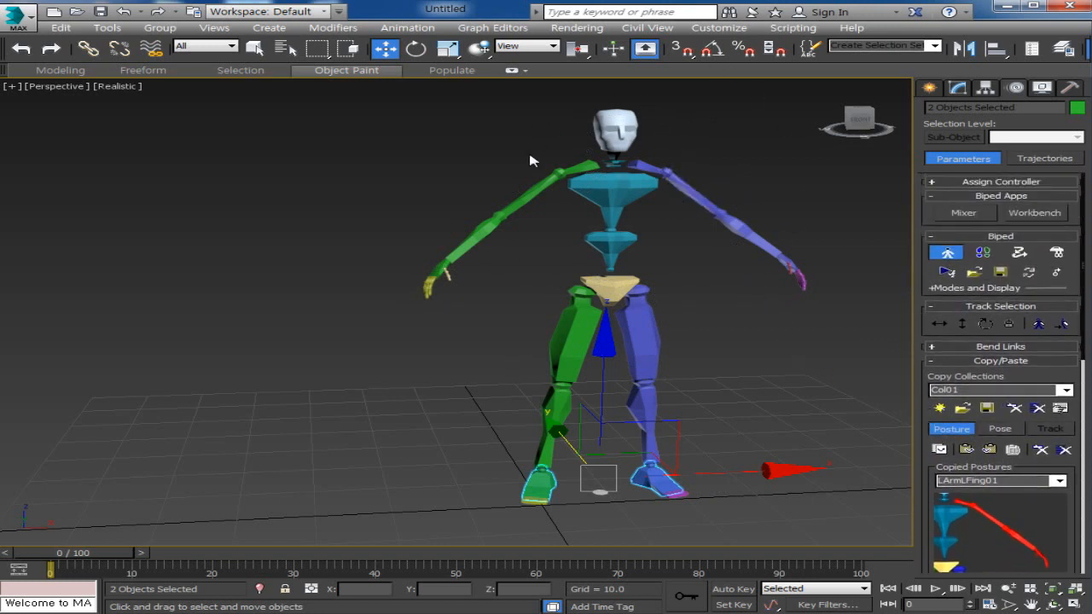
{"action": "left_click", "coordinate": [947, 253]}
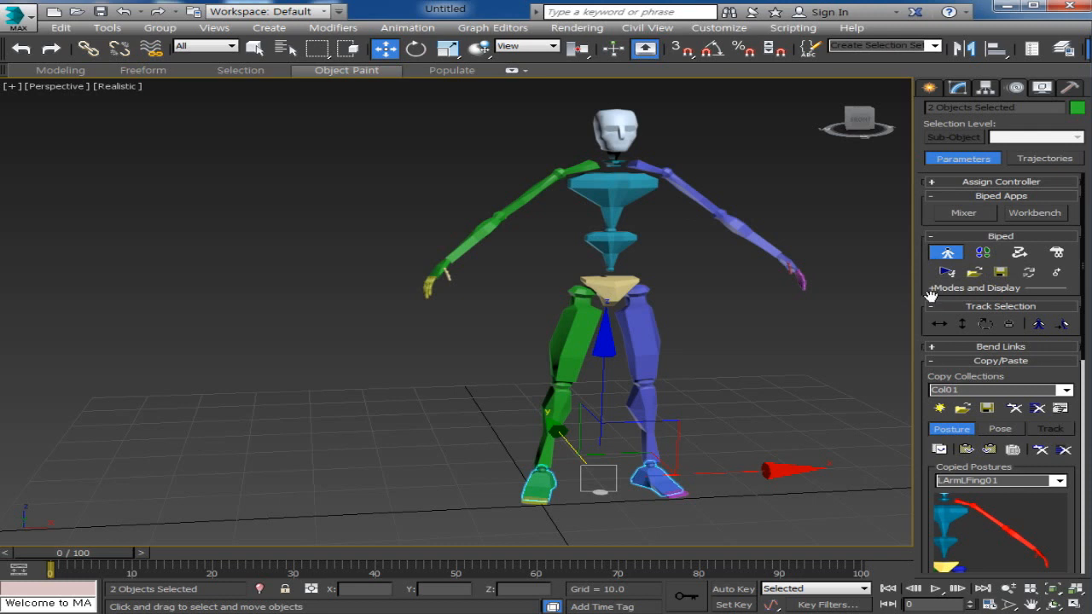
{"action": "left_click", "coordinate": [1002, 276]}
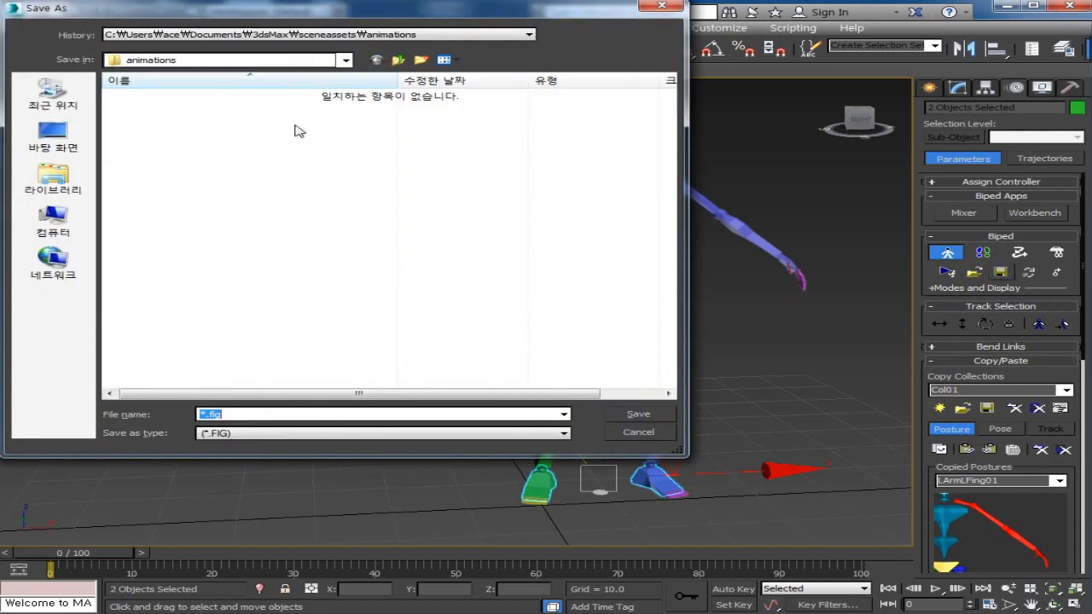
{"action": "left_click", "coordinate": [296, 61]}
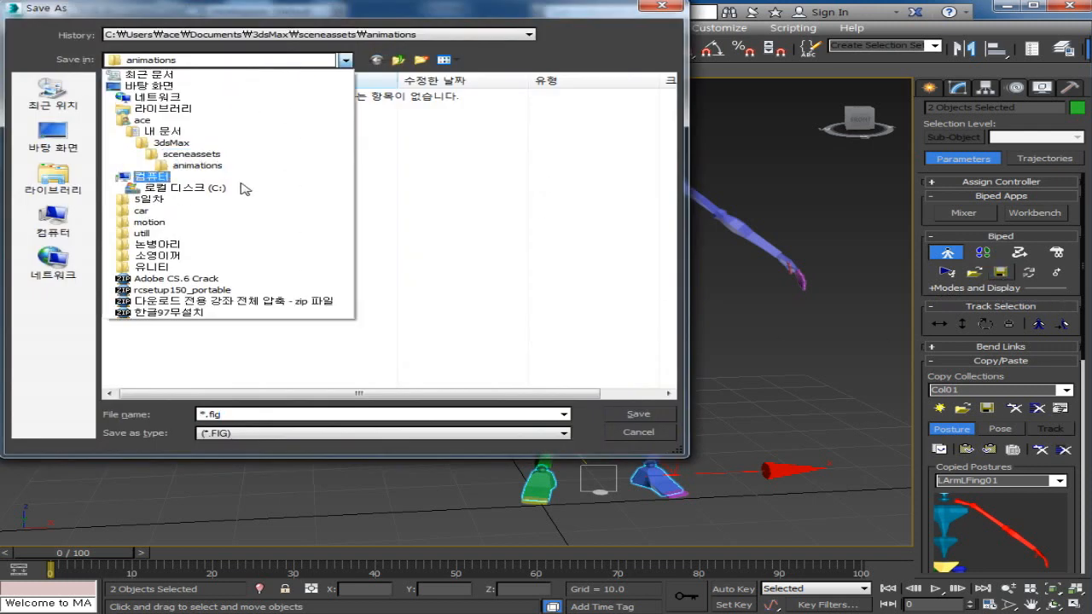
{"action": "left_click", "coordinate": [150, 222]}
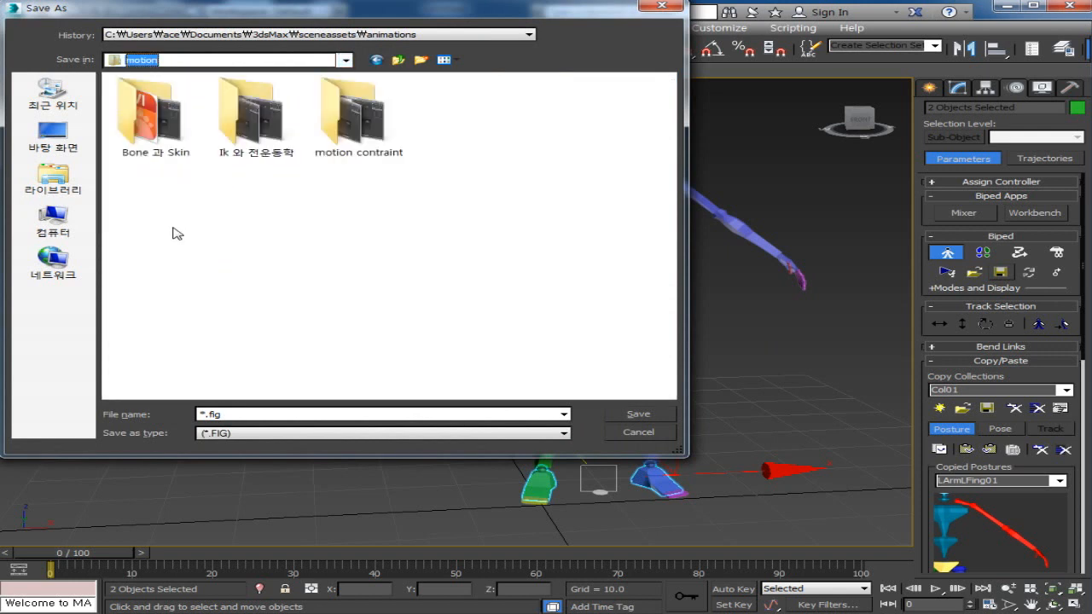
Create a new folder named "biped motion" inside the motion folder
{"action": "right_click", "coordinate": [364, 245]}
{"action": "left_click", "coordinate": [344, 247]}
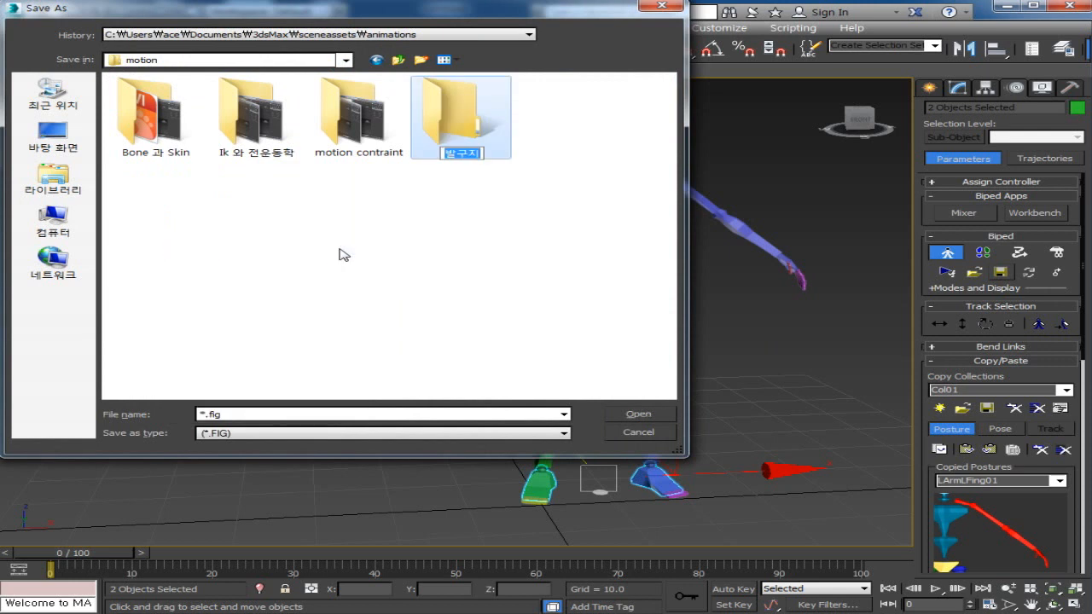
{"action": "type", "text": "bipe"}
{"action": "type", "text": " mo"}
{"action": "key", "text": "BackSpace"}
{"action": "key", "text": "BackSpace"}
{"action": "key", "text": "BackSpace"}
{"action": "type", "text": "d motion"}
{"action": "key", "text": "Return"}
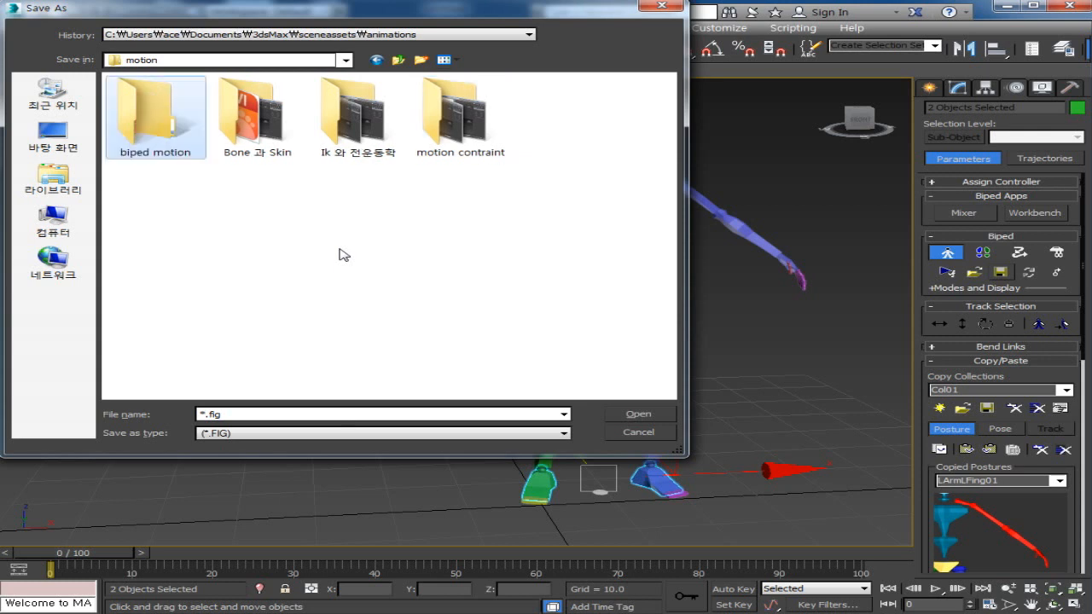
Save the figure file as "pose" in the biped motion folder
{"action": "double_click", "coordinate": [161, 126]}
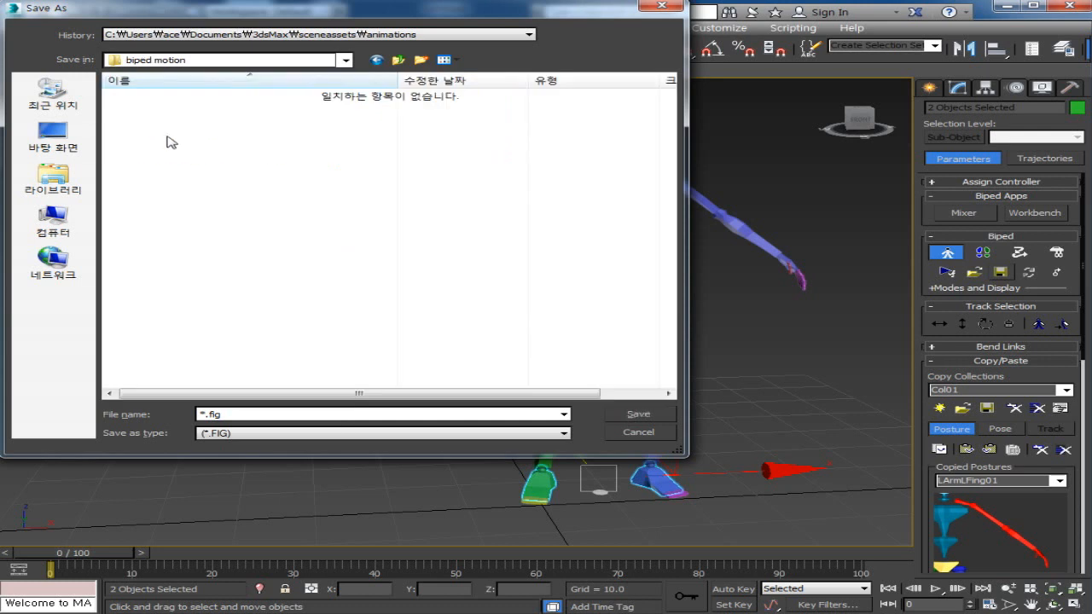
{"action": "left_click", "coordinate": [207, 415]}
{"action": "left_click", "coordinate": [203, 413]}
{"action": "key", "text": "Delete"}
{"action": "type", "text": "pose"}
{"action": "left_click", "coordinate": [642, 416]}
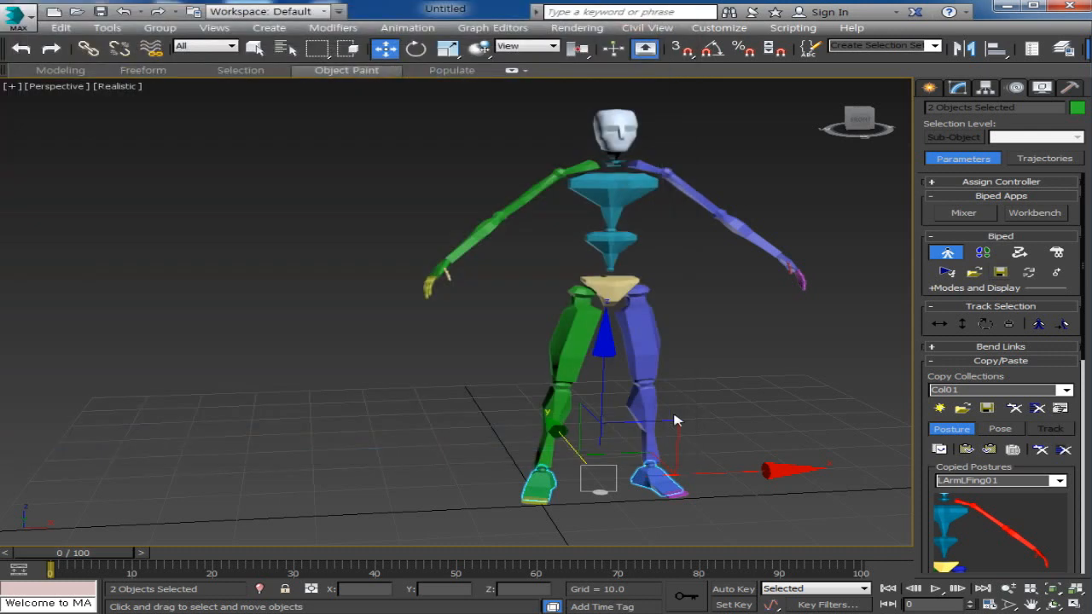
Show all four viewports and create a second, much smaller biped beside the first one in the Top view
{"action": "middle_click_drag", "start_coordinate": [768, 430], "coordinate": [419, 390]}
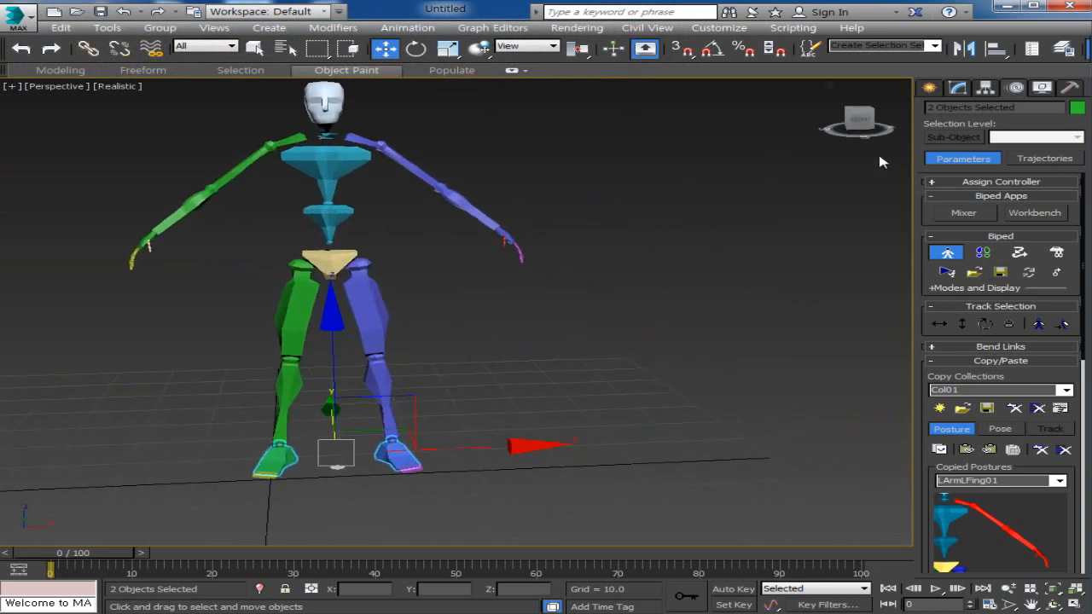
{"action": "left_click", "coordinate": [929, 89]}
{"action": "left_click", "coordinate": [1075, 110]}
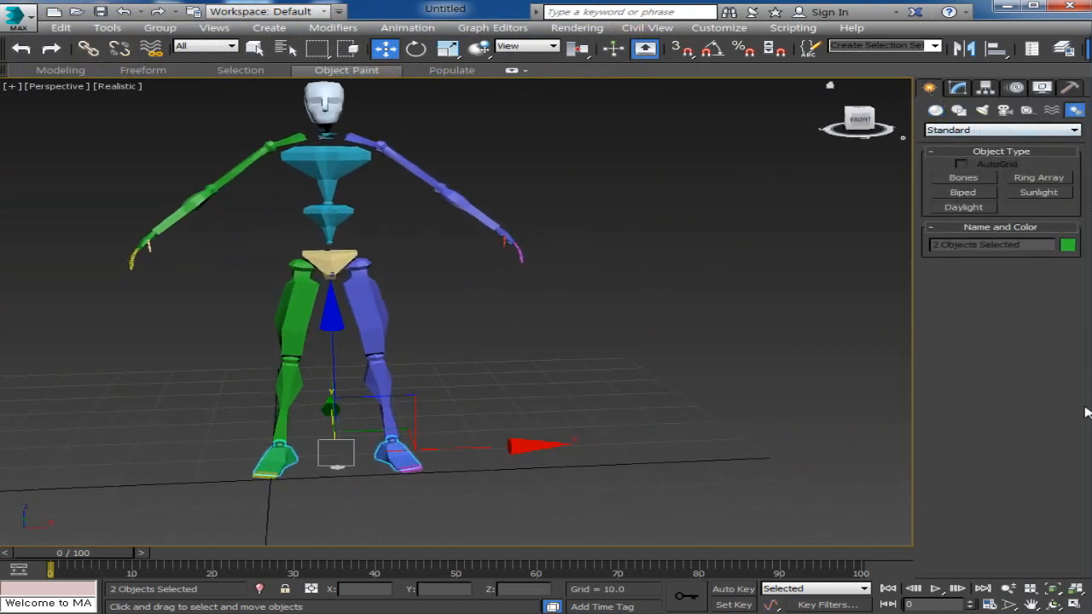
{"action": "left_click", "coordinate": [1073, 604]}
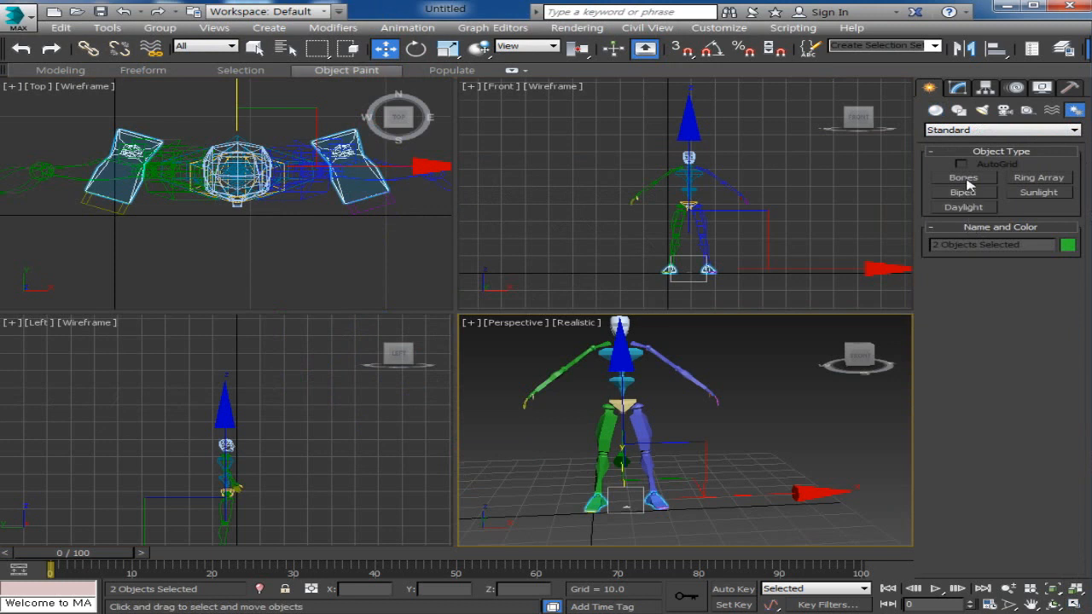
{"action": "left_click", "coordinate": [963, 194]}
{"action": "left_click_drag", "start_coordinate": [370, 276], "coordinate": [376, 266]}
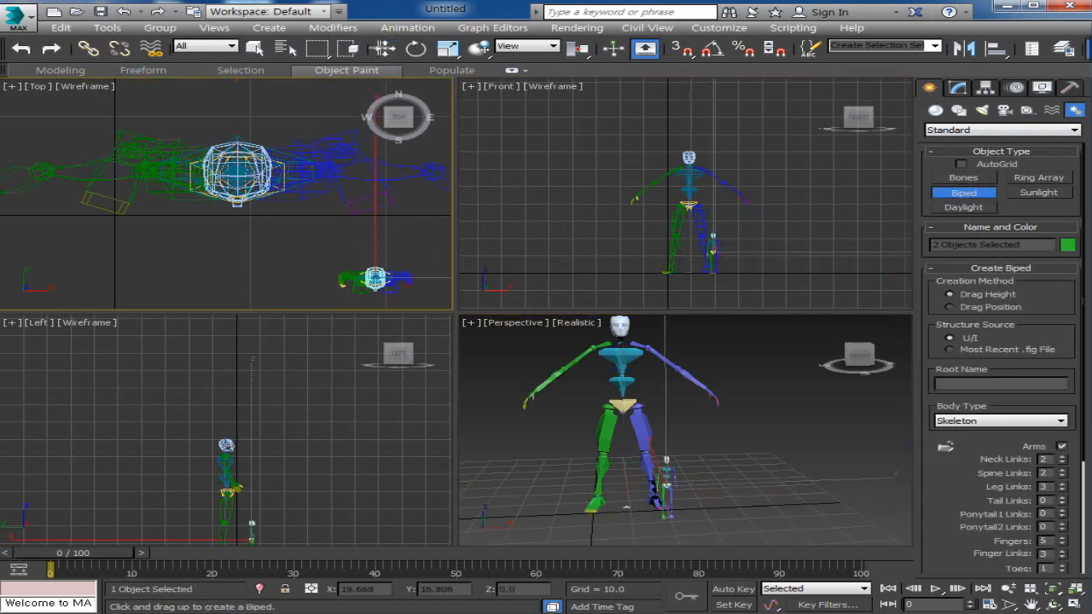
{"action": "left_click_drag", "start_coordinate": [381, 49], "coordinate": [385, 5]}
{"action": "scroll", "coordinate": [638, 475], "scroll_direction": "up", "scroll_amount": 5}
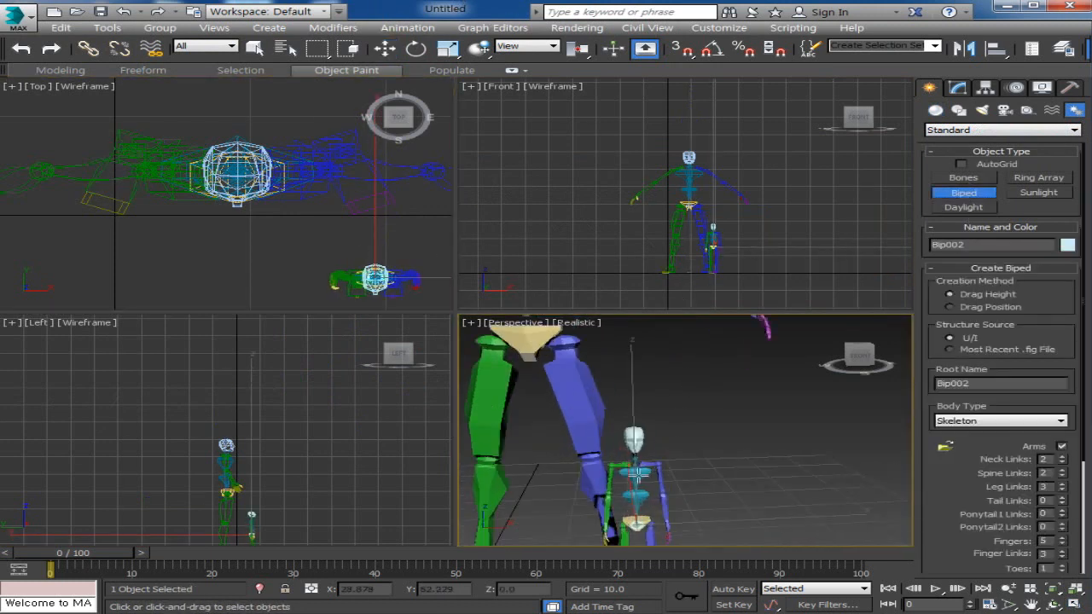
{"action": "scroll", "coordinate": [638, 475], "scroll_direction": "down", "scroll_amount": 3}
{"action": "scroll", "coordinate": [610, 465], "scroll_direction": "down", "scroll_amount": 3}
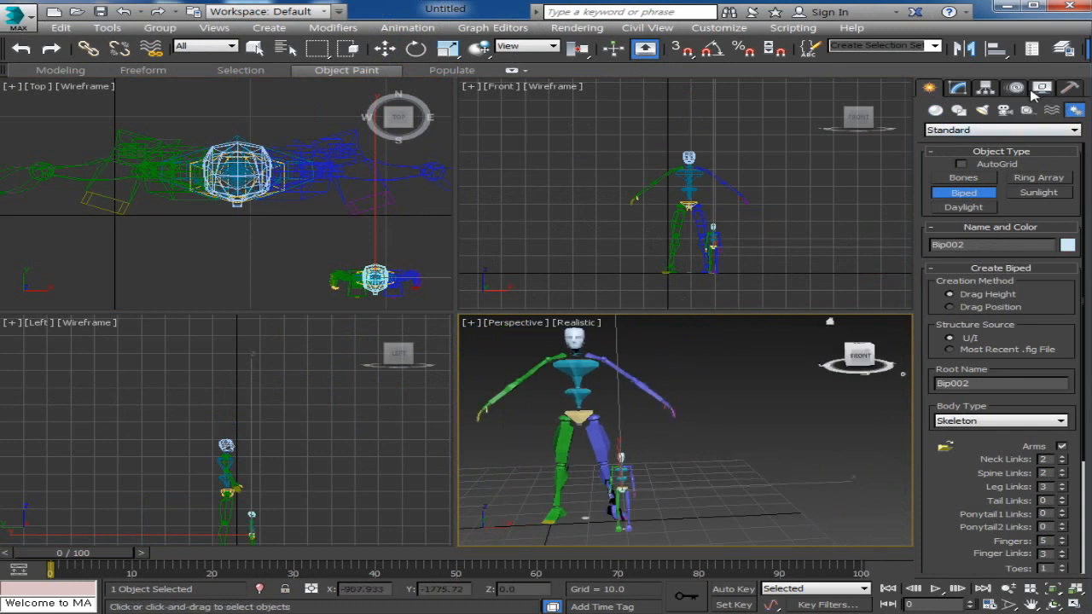
Open the new small biped's motion parameters and turn on Figure mode for it
{"action": "left_click", "coordinate": [1017, 88]}
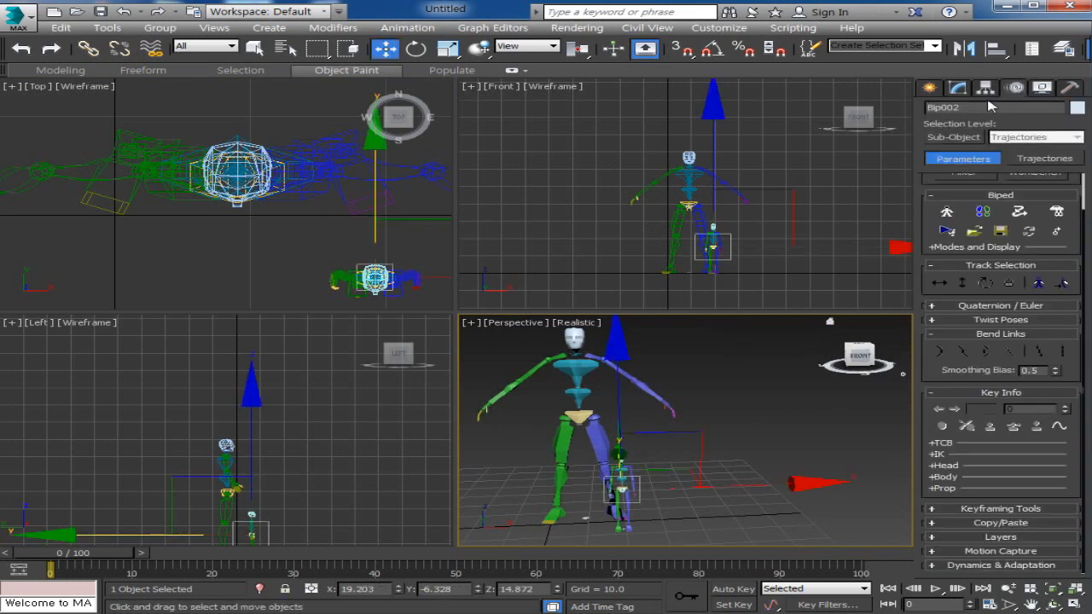
{"action": "scroll", "coordinate": [745, 279], "scroll_direction": "up", "scroll_amount": 5}
{"action": "scroll", "coordinate": [645, 231], "scroll_direction": "up", "scroll_amount": 1}
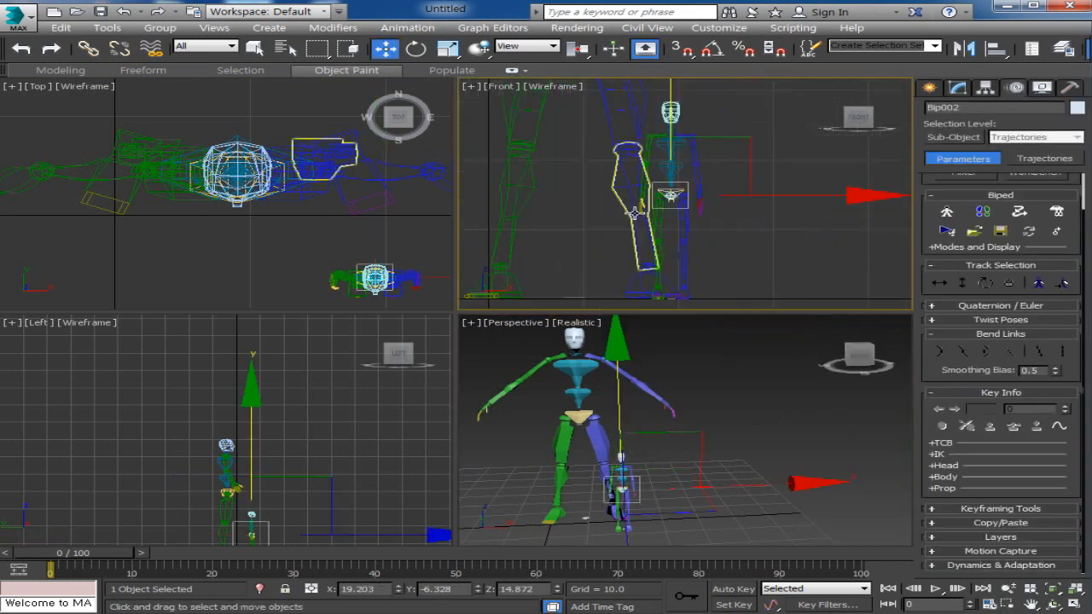
{"action": "scroll", "coordinate": [633, 214], "scroll_direction": "down", "scroll_amount": 3}
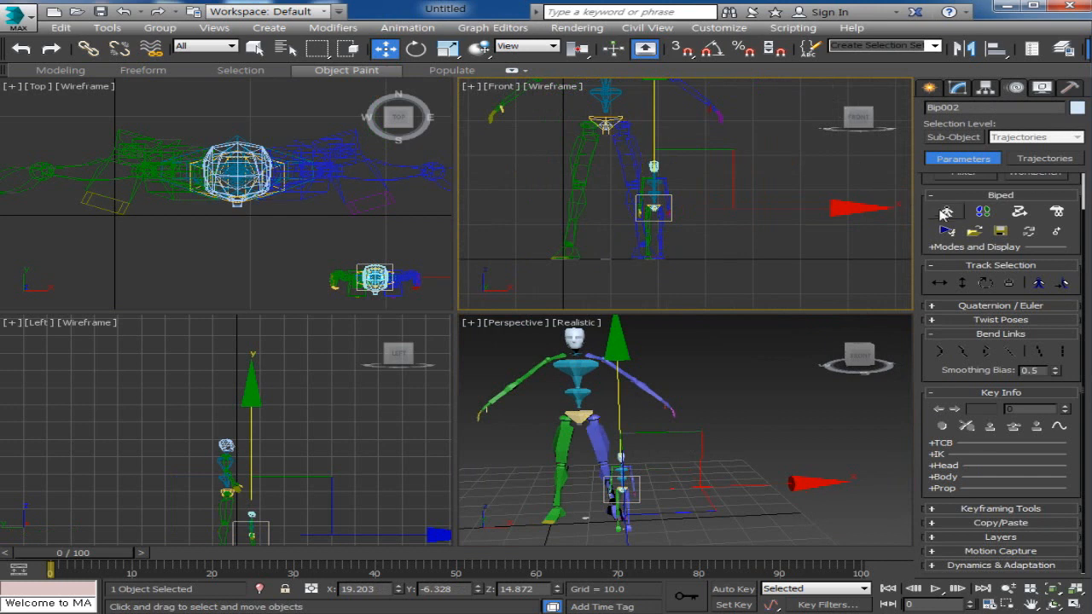
{"action": "left_click", "coordinate": [946, 214]}
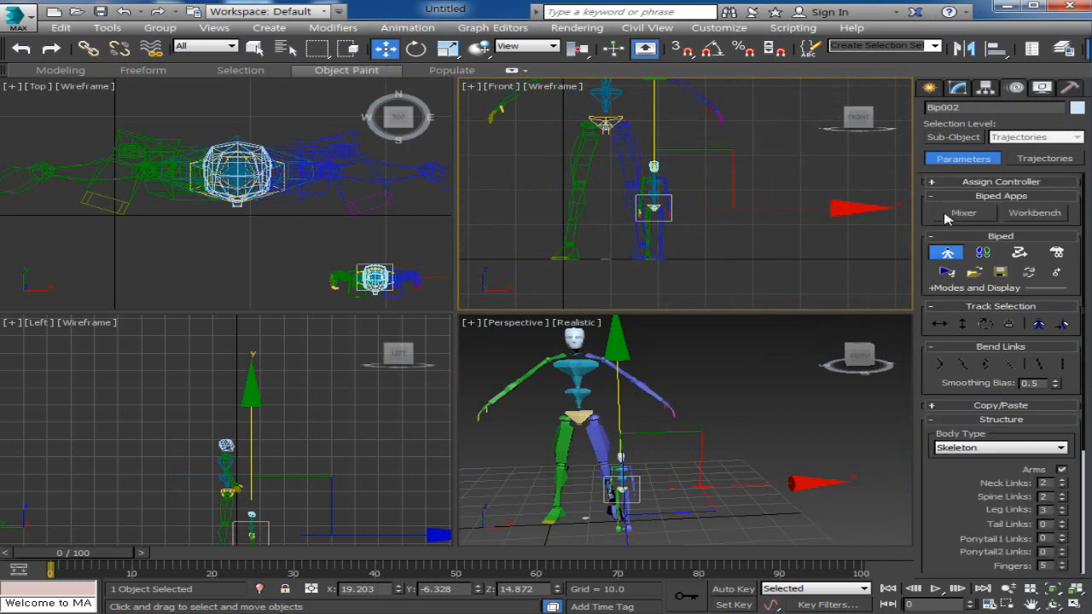
Load the "pose" figure file from the biped motion folder onto the second biped, keeping twist poses loaded
{"action": "left_click", "coordinate": [974, 273]}
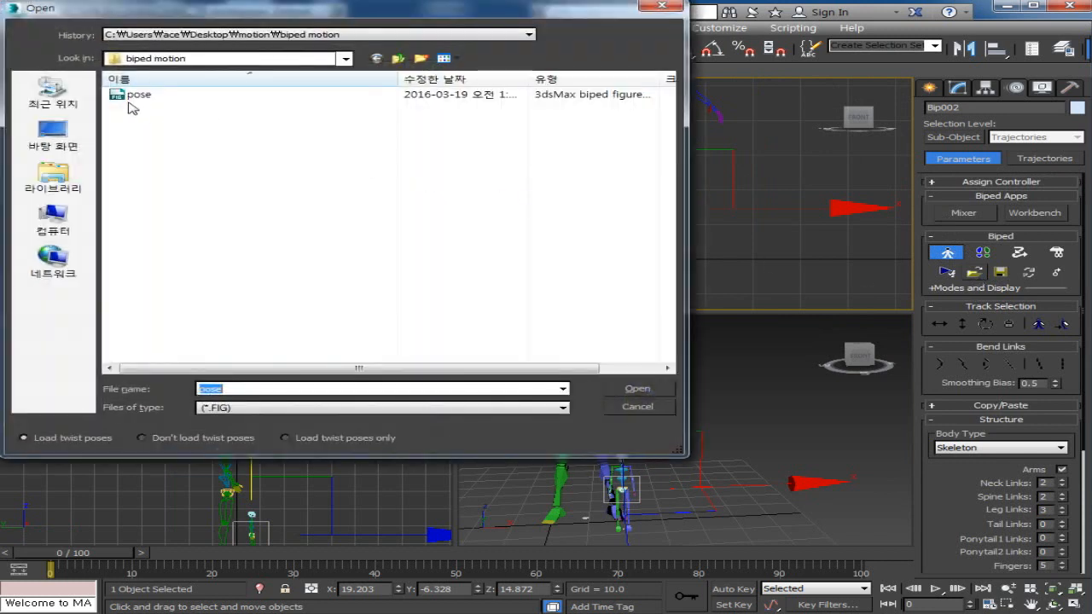
{"action": "left_click", "coordinate": [140, 97]}
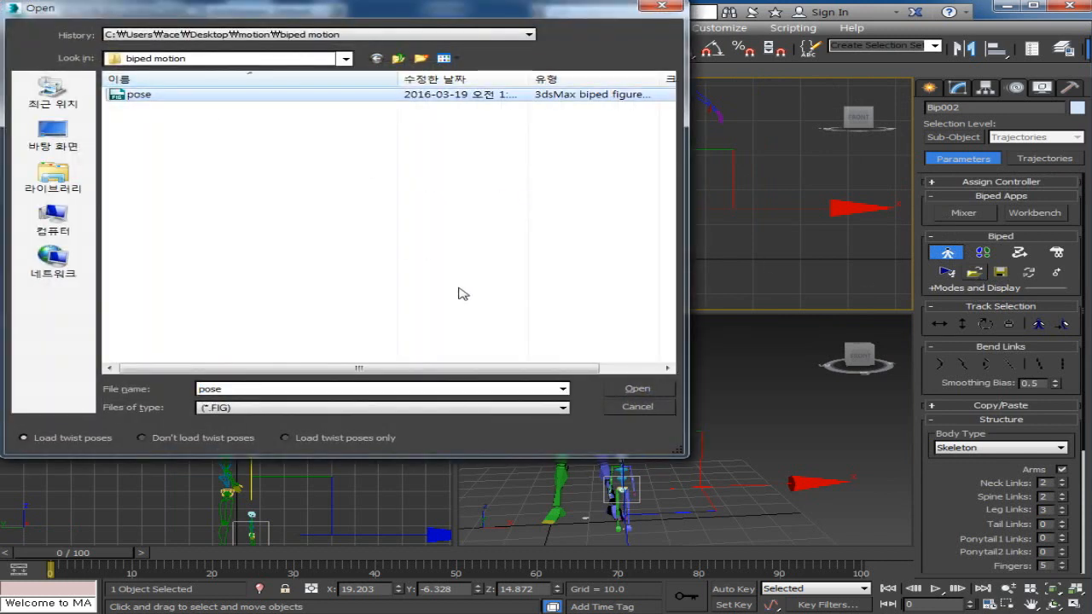
{"action": "left_click", "coordinate": [638, 388]}
Move the second biped sideways in the Front view to about X 59, so it stands clear beside the first biped
{"action": "middle_click_drag", "start_coordinate": [711, 251], "coordinate": [711, 295]}
{"action": "left_click_drag", "start_coordinate": [729, 171], "coordinate": [967, 179]}
{"action": "scroll", "coordinate": [858, 423], "scroll_direction": "down", "scroll_amount": 3}
{"action": "middle_click_drag", "start_coordinate": [858, 423], "coordinate": [778, 452]}
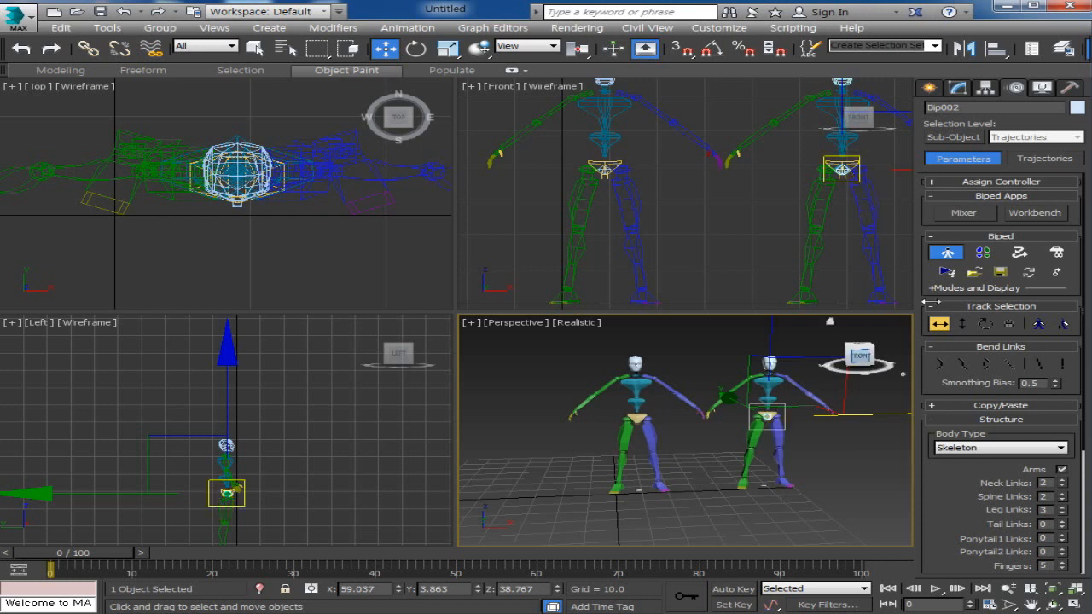
{"action": "left_click", "coordinate": [459, 56]}
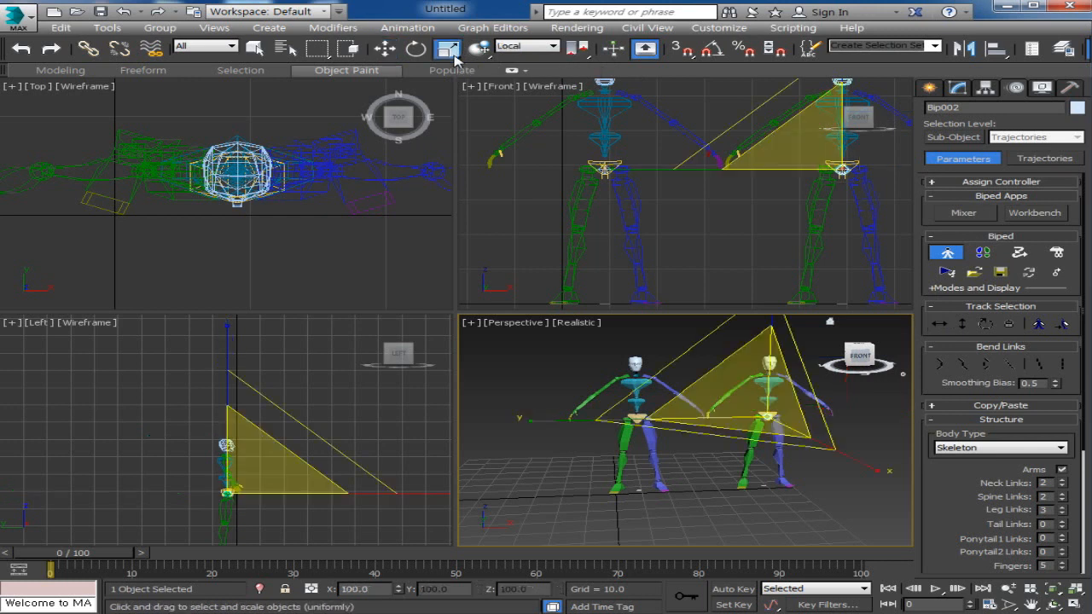
{"action": "left_click", "coordinate": [416, 51]}
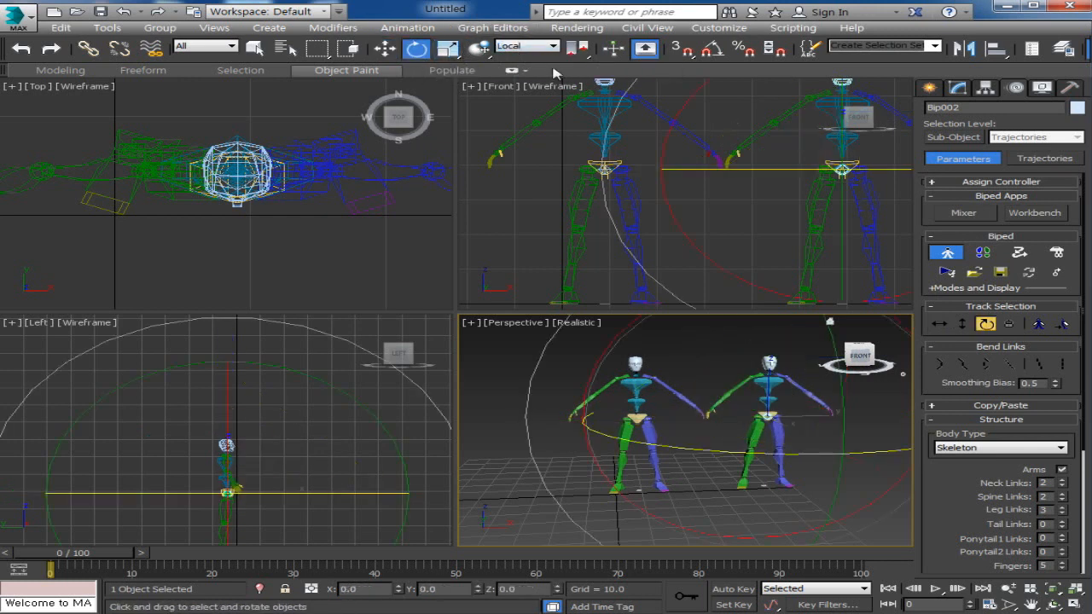
{"action": "left_click", "coordinate": [452, 53]}
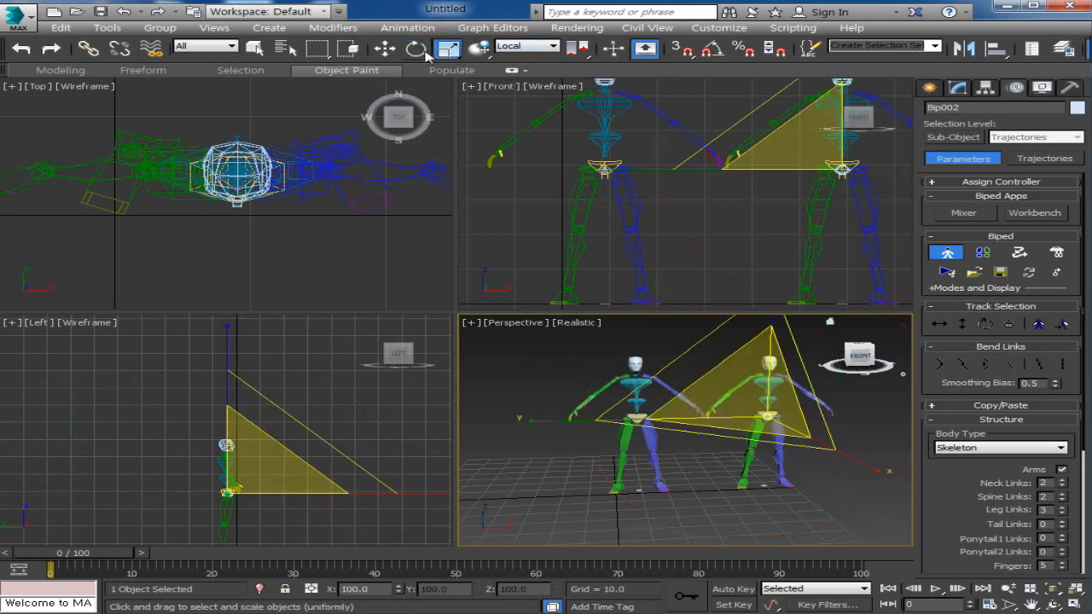
{"action": "left_click", "coordinate": [420, 52]}
{"action": "left_click", "coordinate": [450, 51]}
{"action": "left_click", "coordinate": [424, 55]}
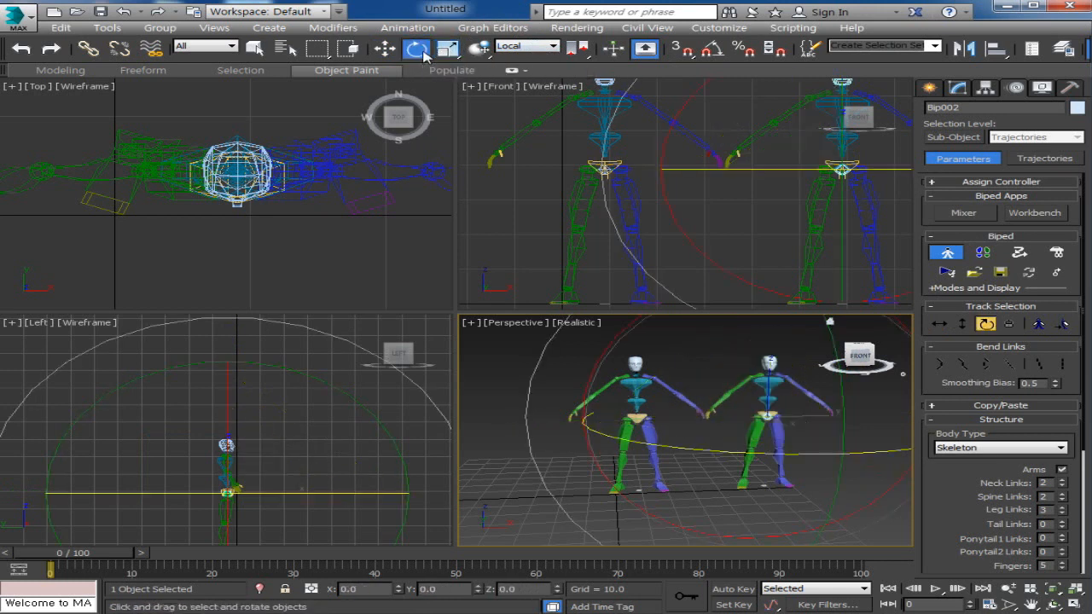